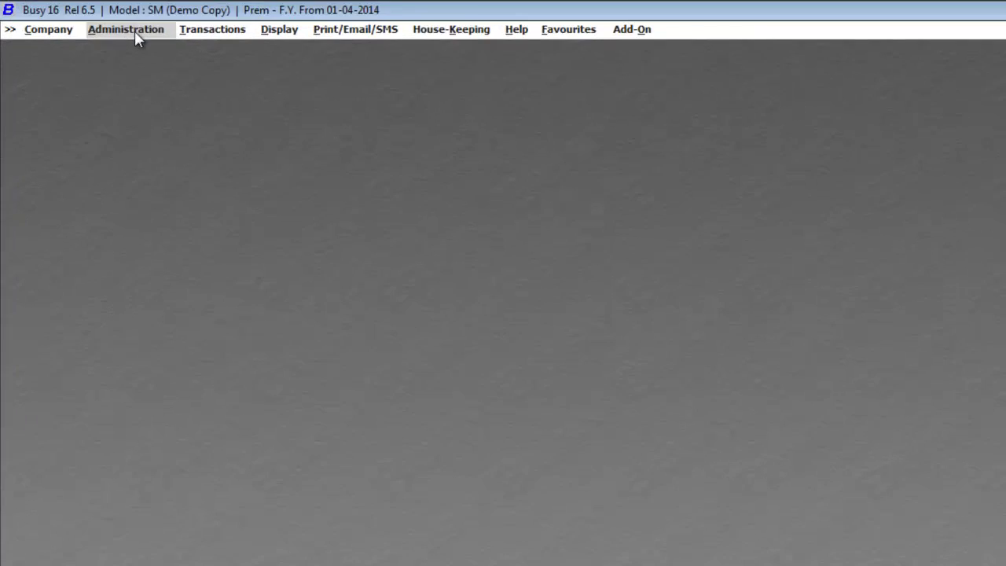
Step: Open the list of item masters
click(110, 24)
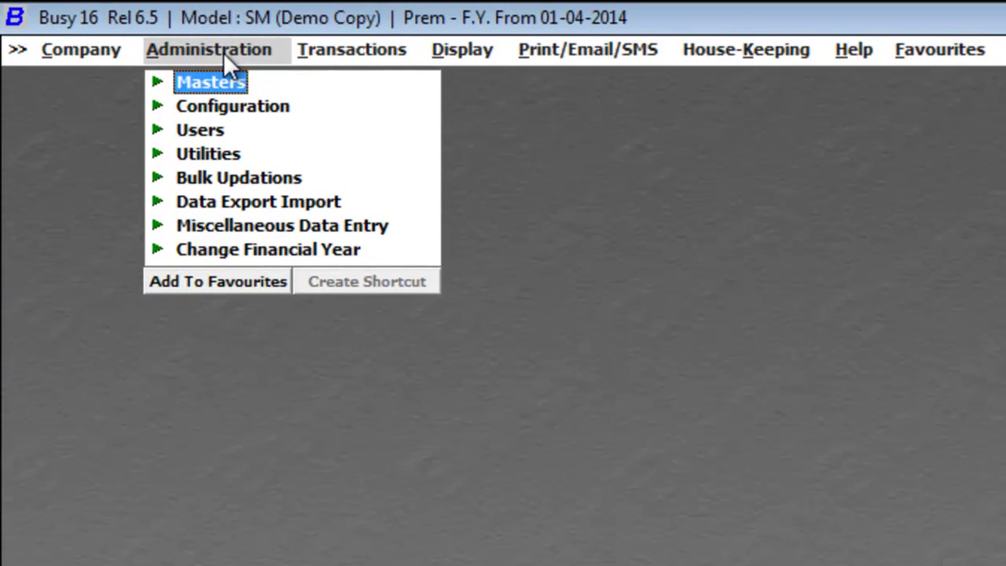
key(Return)
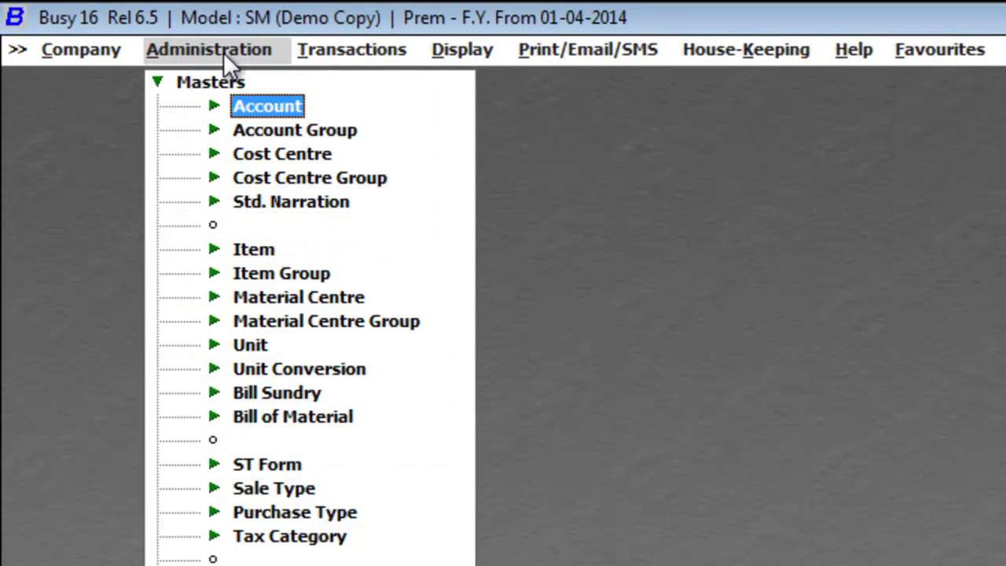
key(Return)
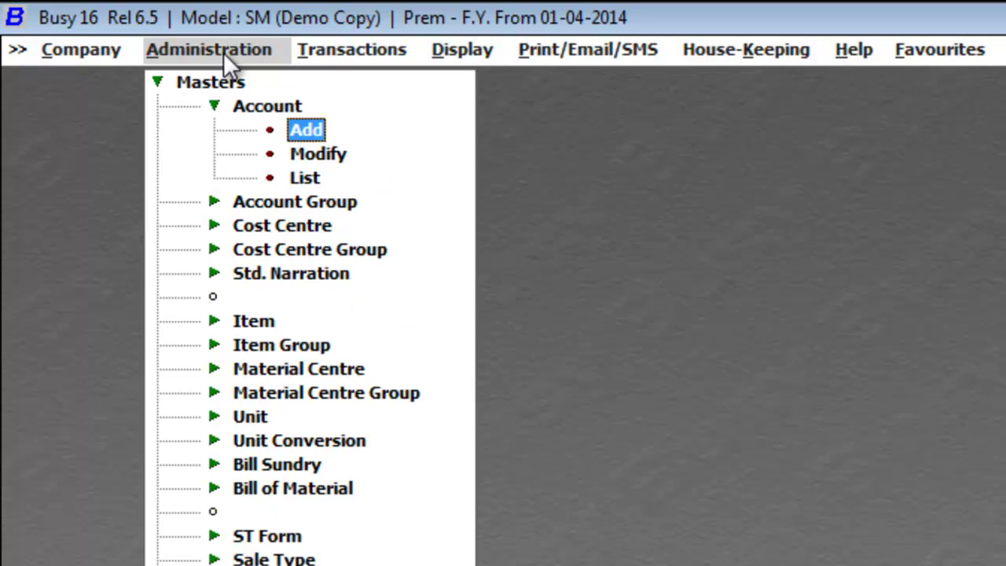
key(Down)
key(Down)
key(Down)
key(Down)
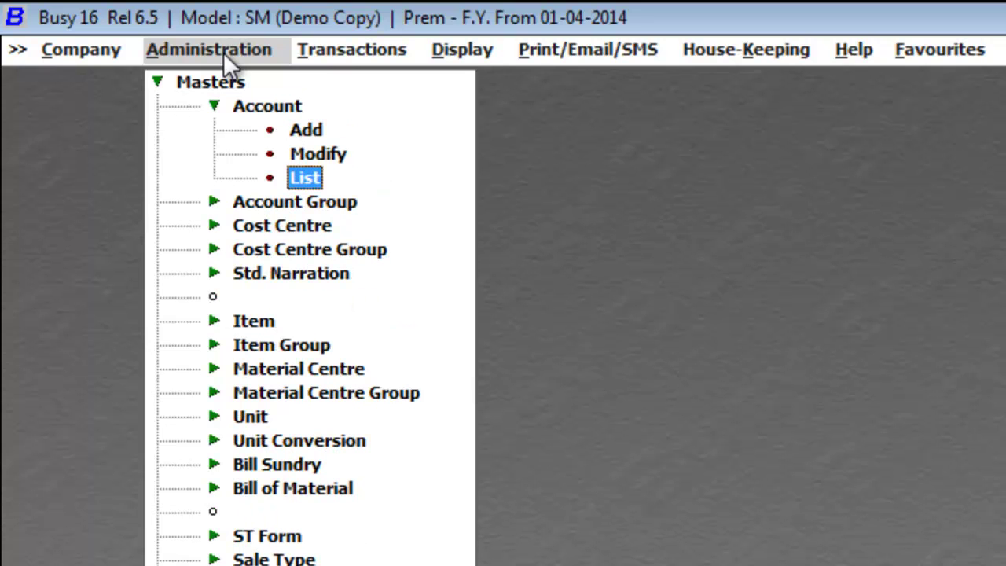
key(Down)
key(Down)
key(Down)
key(Return)
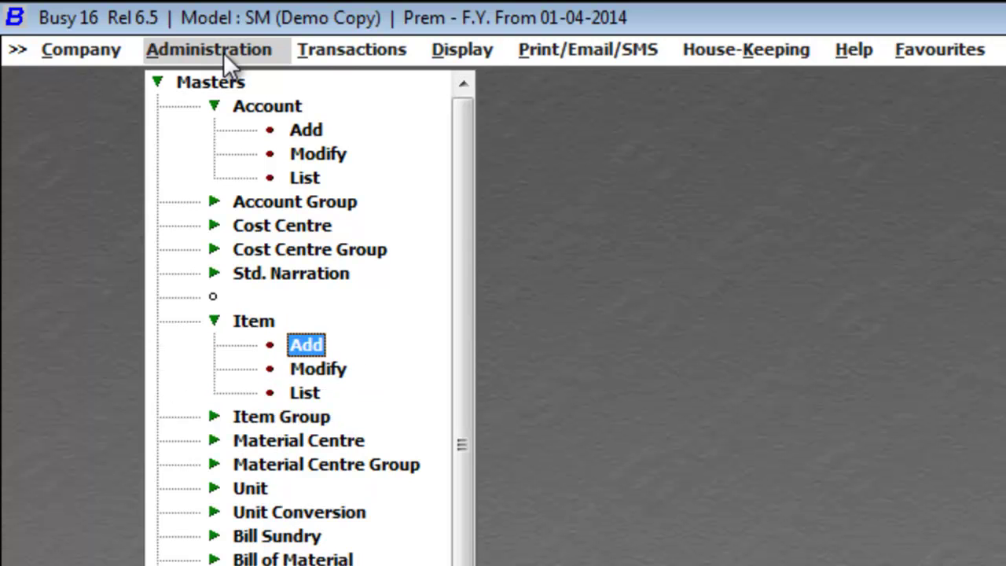
key(Down)
key(Down)
key(Return)
key(Return)
key(Return)
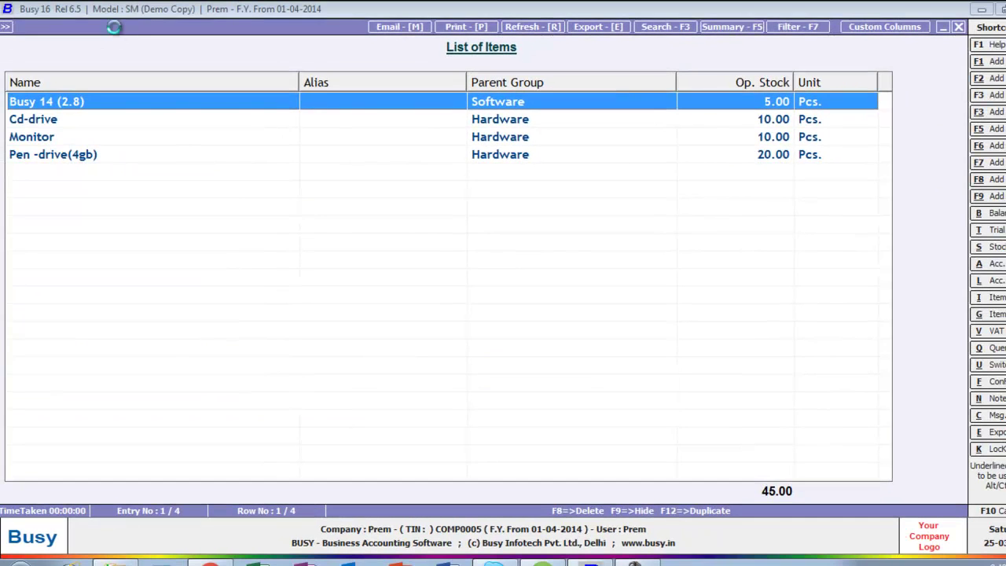
Step: Open the Busy 14 (2.8) item master for modification and set its tax category to 4% + 1%
key(Return)
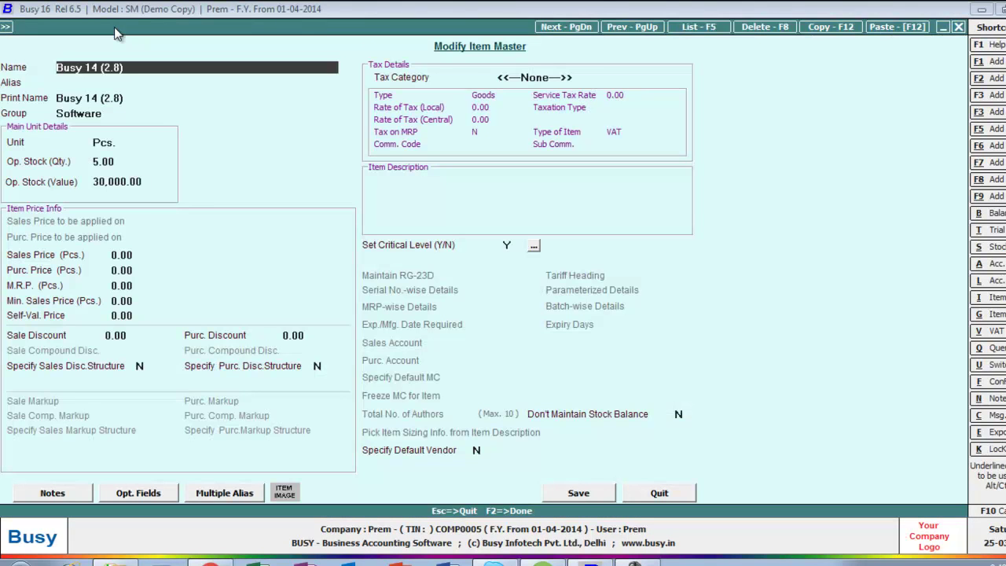
key(Return)
key(Return)
key(Return)
key(Return)
key(Return)
key(Return)
key(Return)
key(Return)
key(Return)
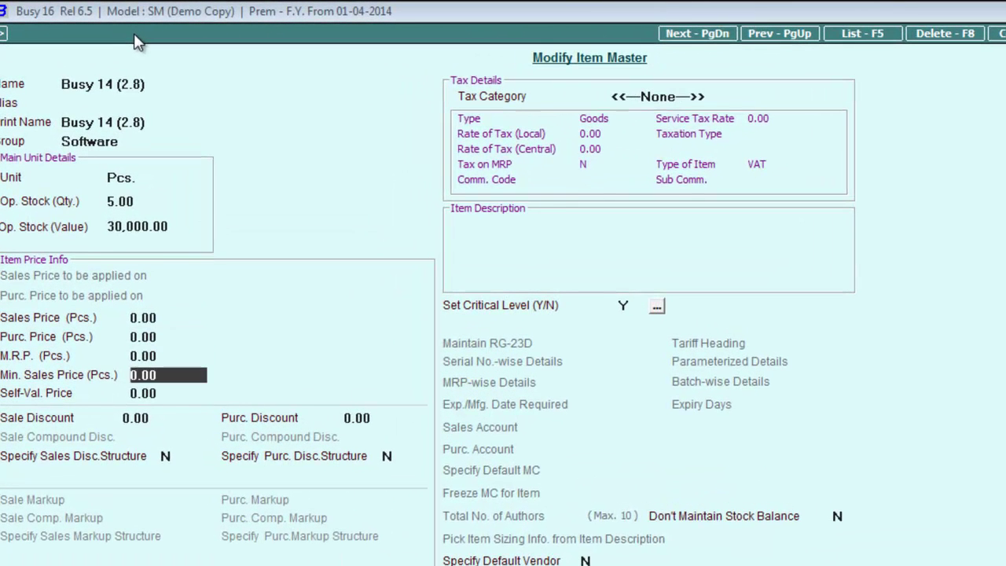
key(Return)
key(Return)
key(Return)
key(Return)
key(Return)
key(Return)
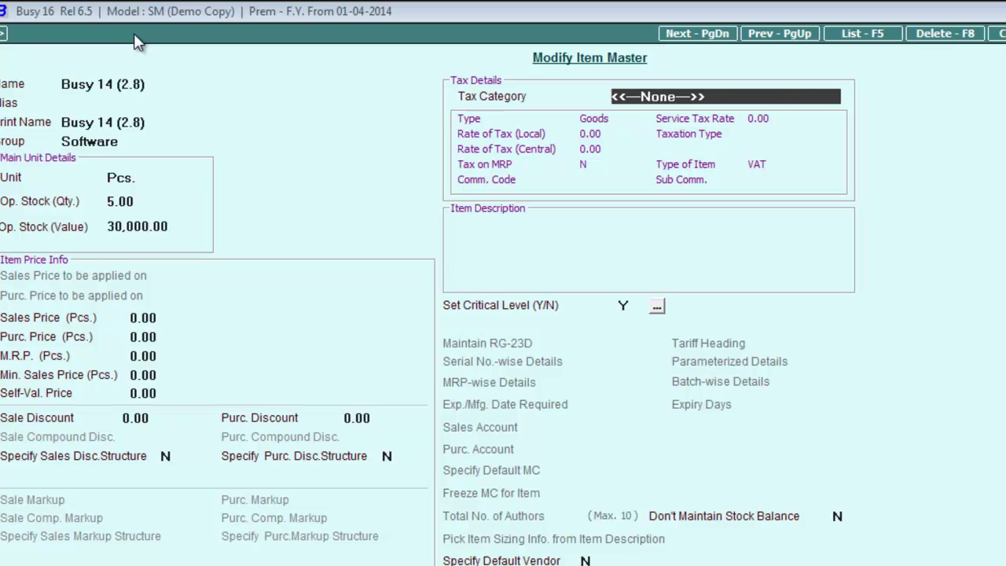
key(space)
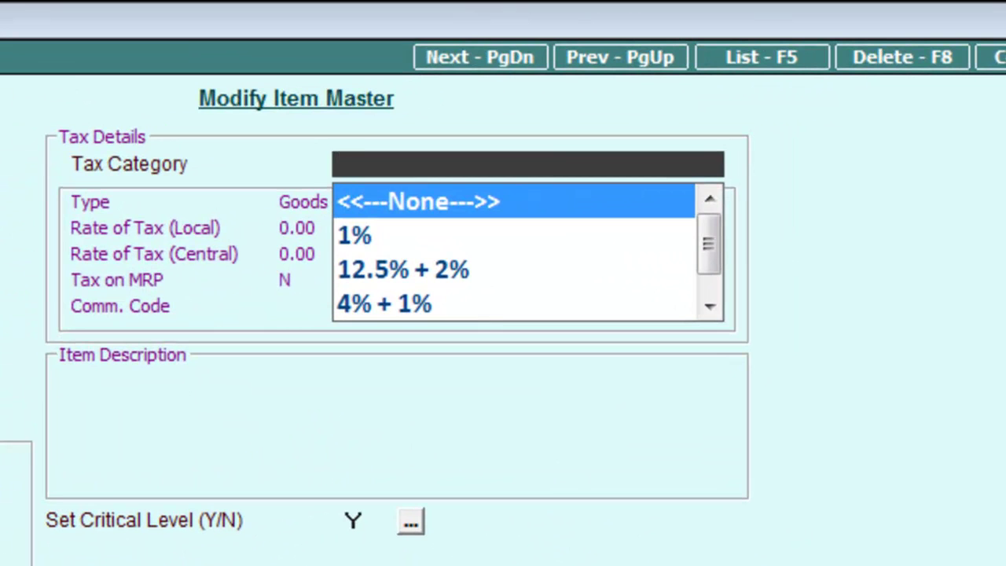
key(Down)
key(Down)
key(Down)
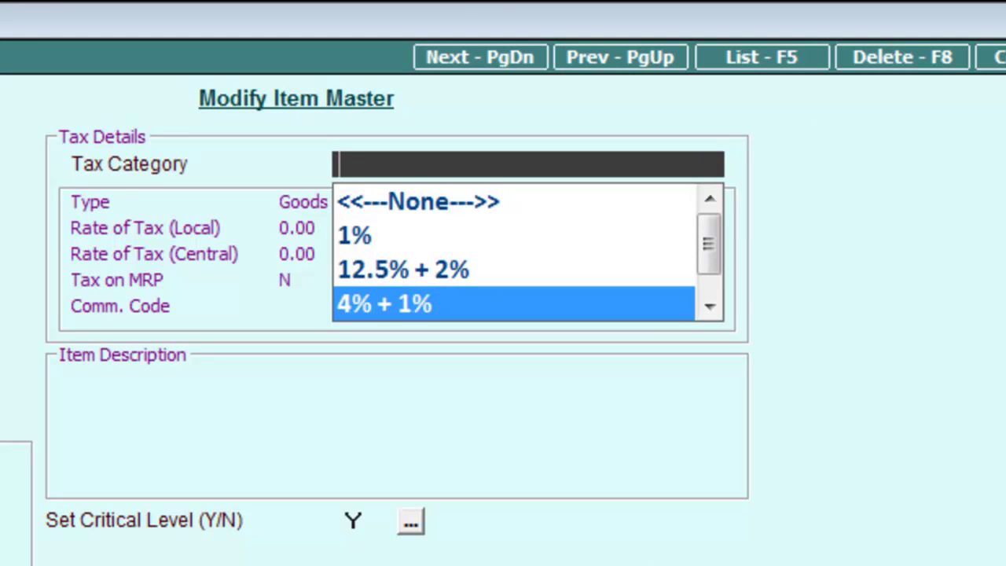
key(Return)
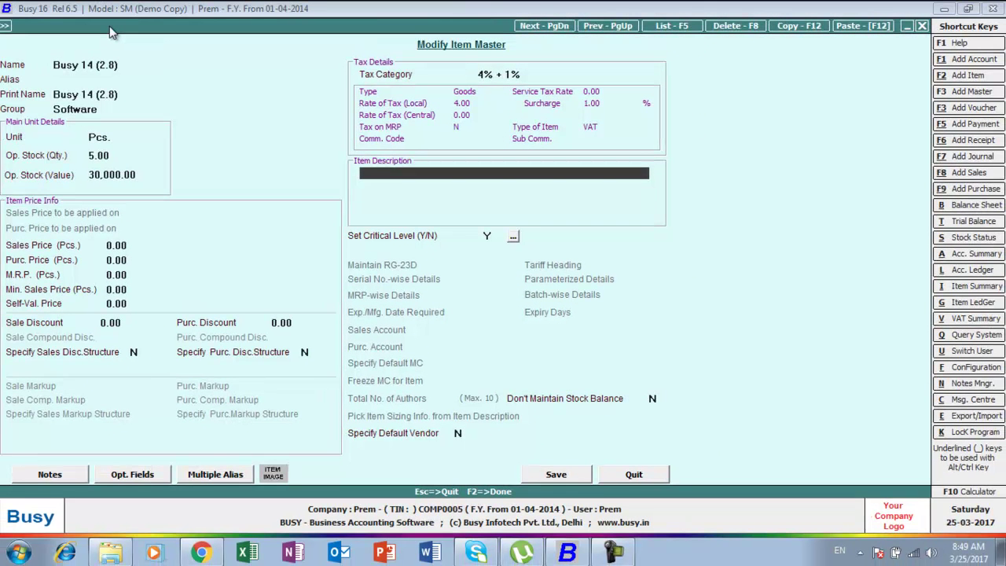
Step: Accept the material-centre-wise opening stock details unchanged and save the Busy 14 (2.8) item master
key(Return)
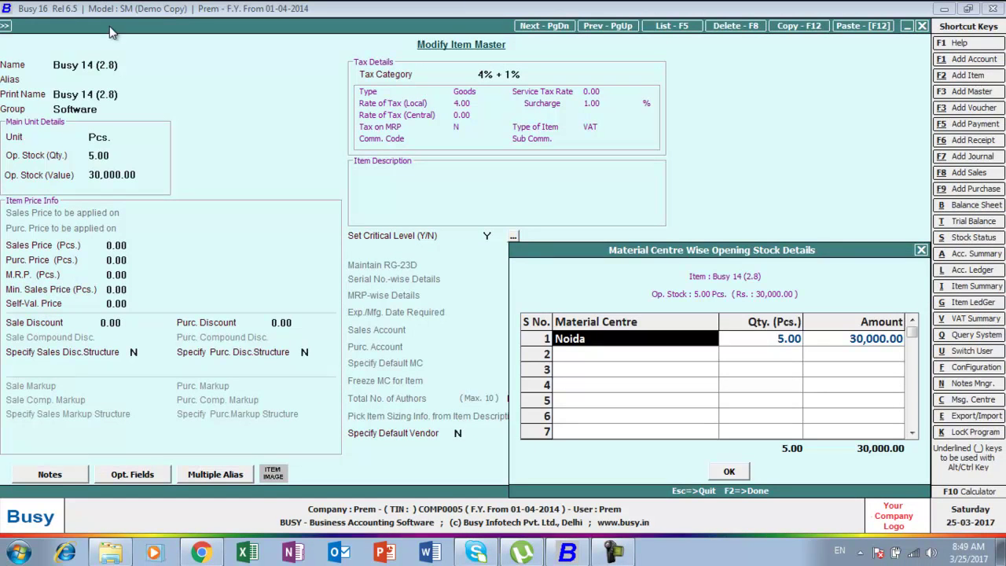
key(Return)
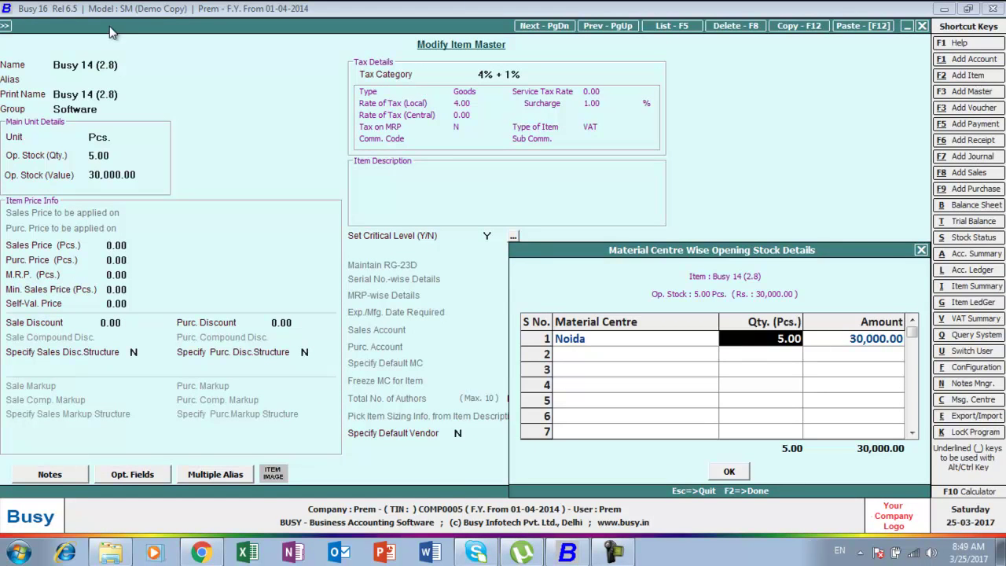
key(F2)
key(F2)
key(Return)
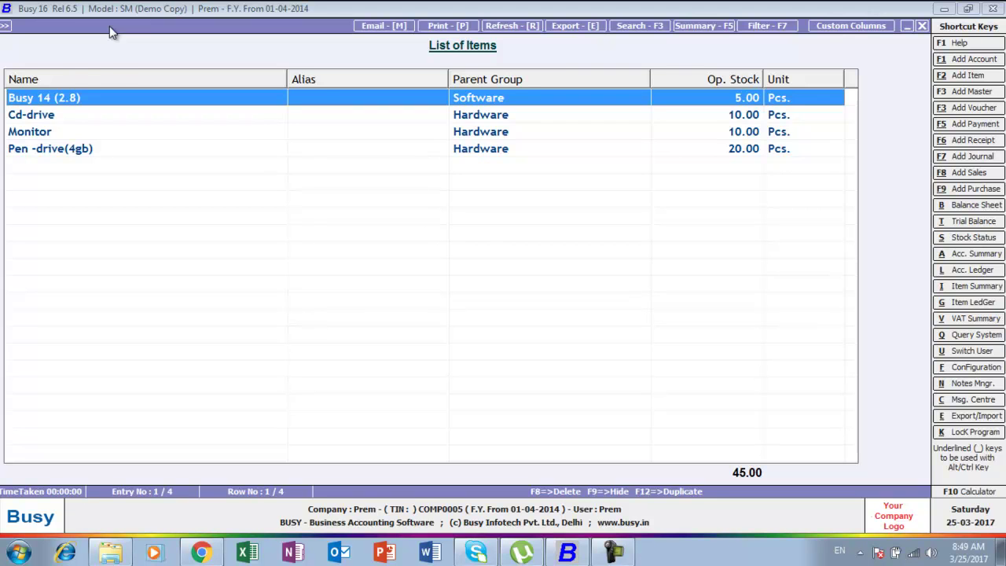
Step: Open the Cd-drive item master for modification and set its tax category to 4% + 1%
key(Down)
key(Return)
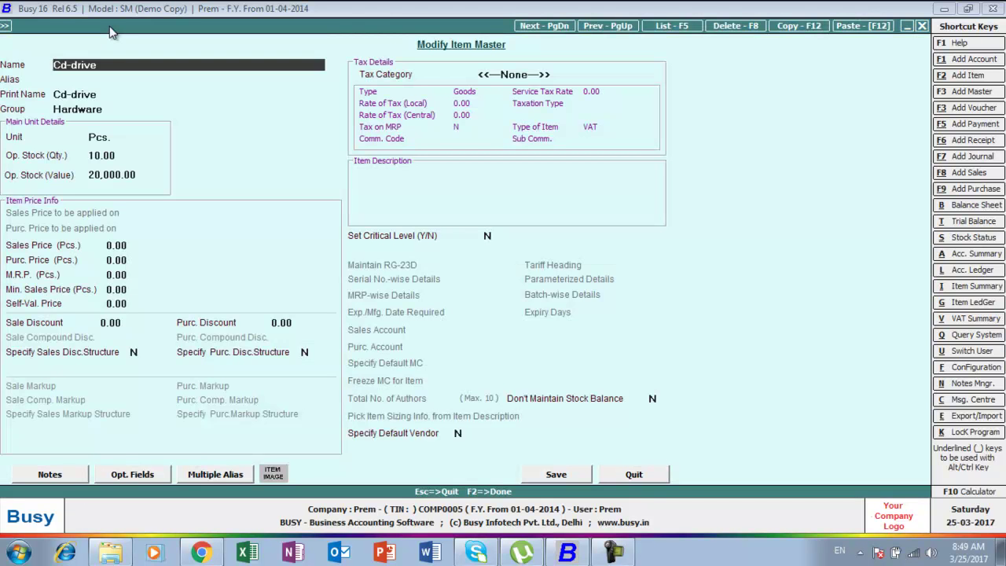
key(Return)
key(Return)
key(Return)
key(Return)
key(Return)
key(Return)
key(Return)
key(Return)
key(Return)
key(Return)
key(Return)
key(Return)
key(Return)
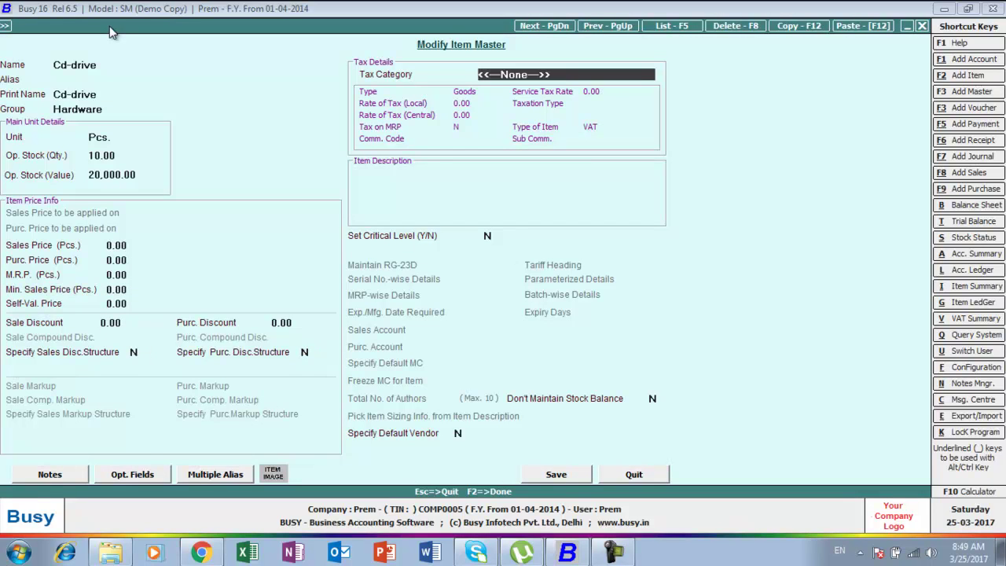
key(Down)
key(Down)
key(Down)
key(Return)
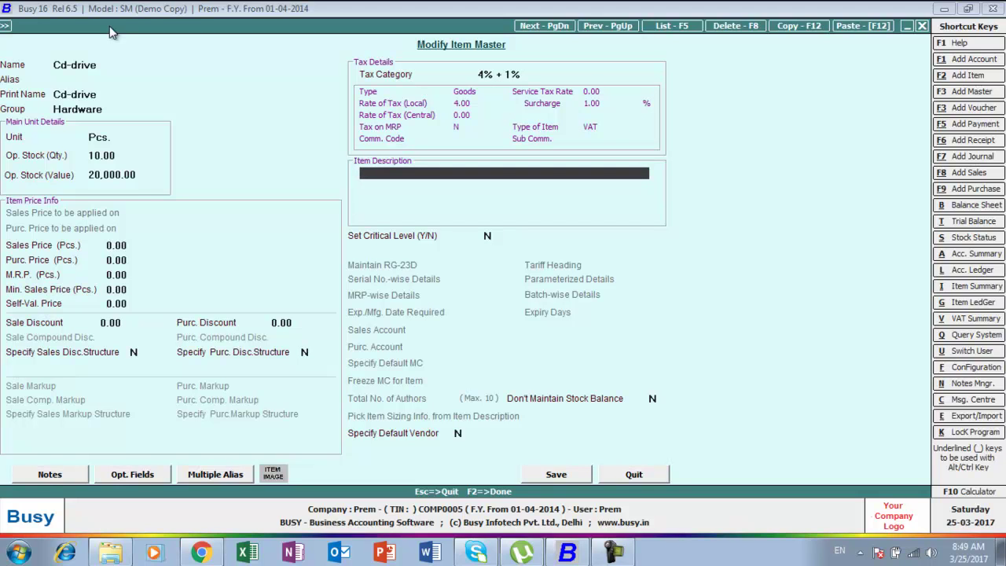
Step: Leave the item description blank, accept the opening stock details and save the Cd-drive item master
key(Return)
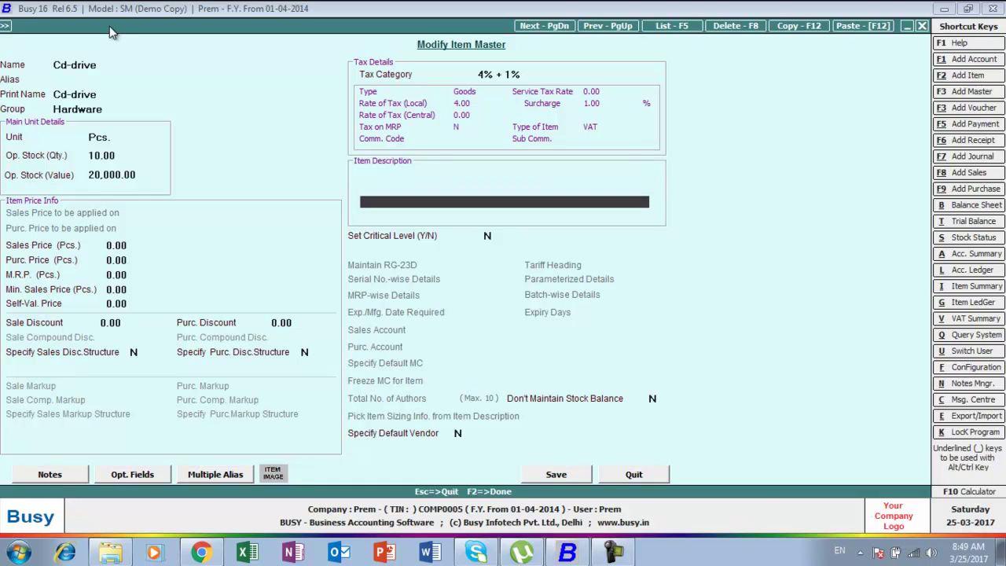
key(Return)
key(Return)
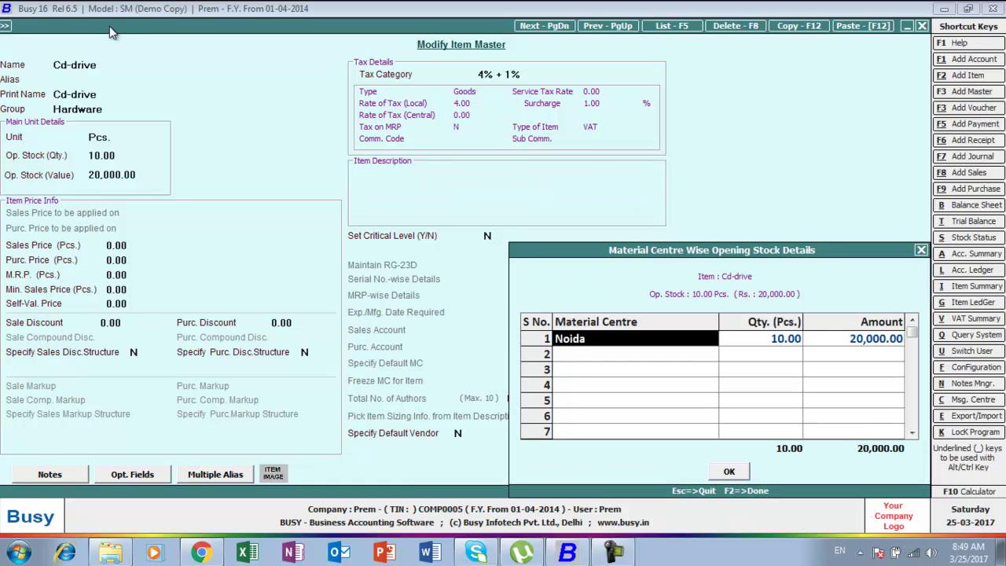
key(F2)
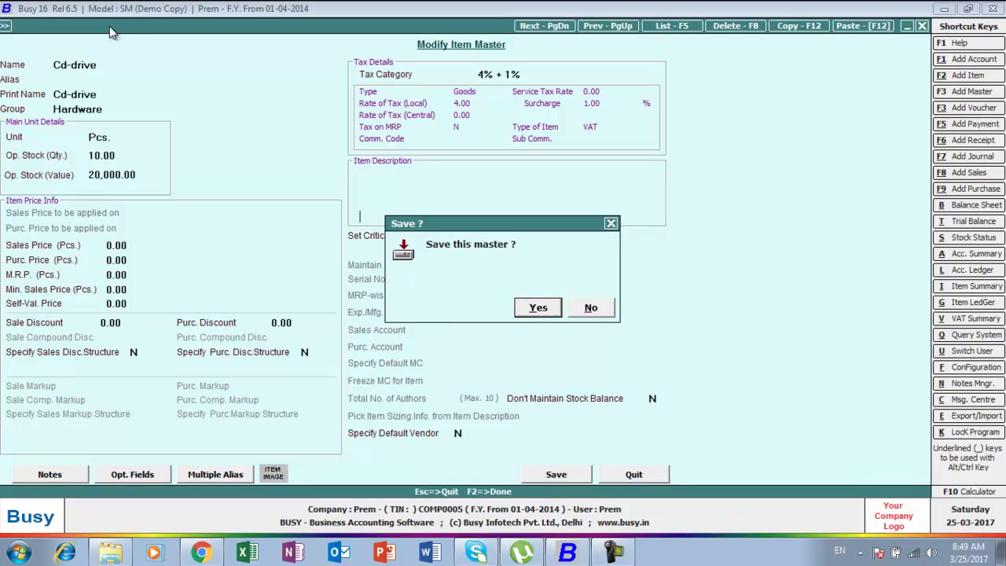
key(Return)
Step: Open the Monitor item master for modification and set its tax category to 4% + 1%
key(Down)
key(Return)
key(Return)
key(Return)
key(Return)
key(Return)
key(Return)
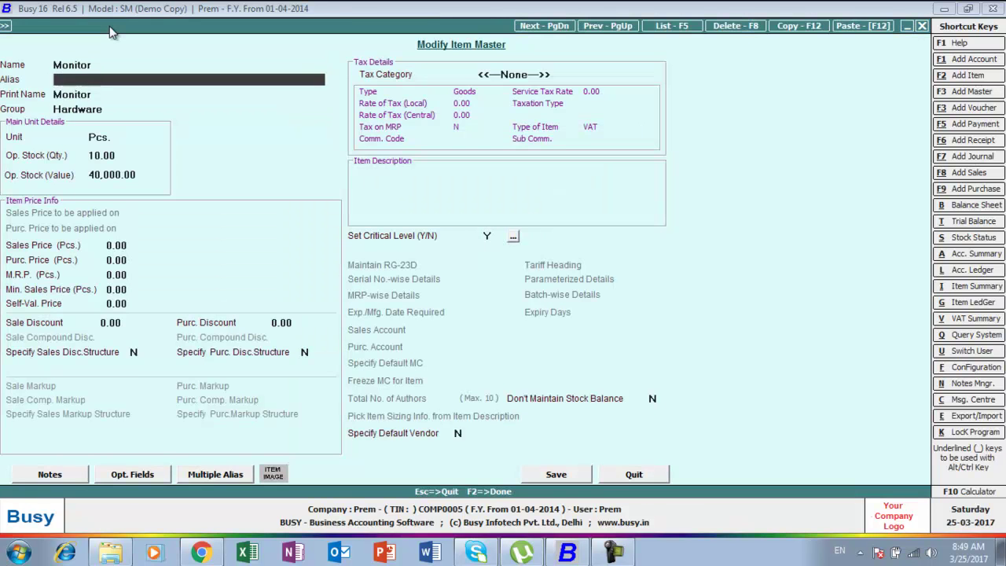
key(Return)
key(Return)
key(Return)
key(Return)
key(Return)
key(Return)
key(Return)
key(Return)
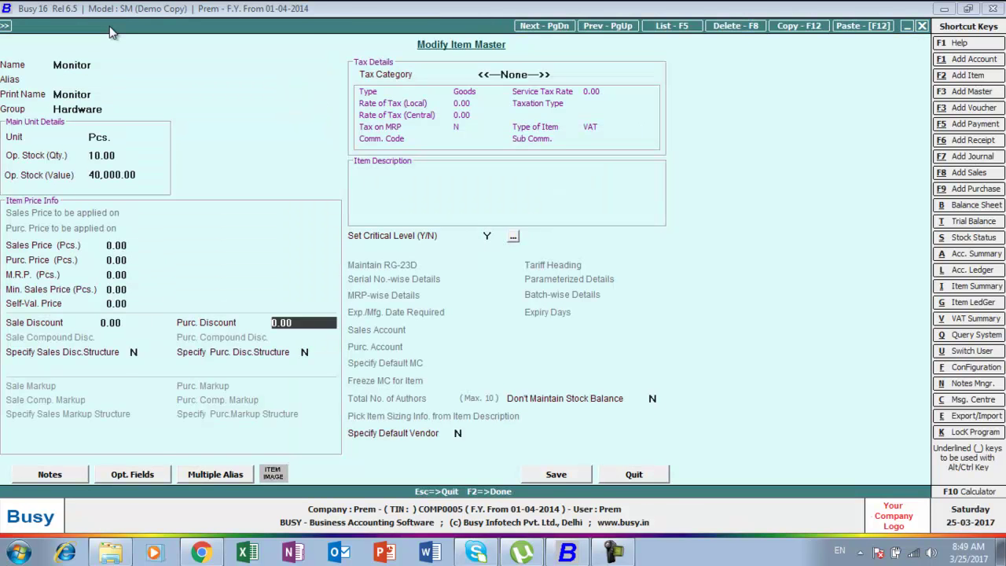
key(Down)
key(Down)
key(Down)
key(Down)
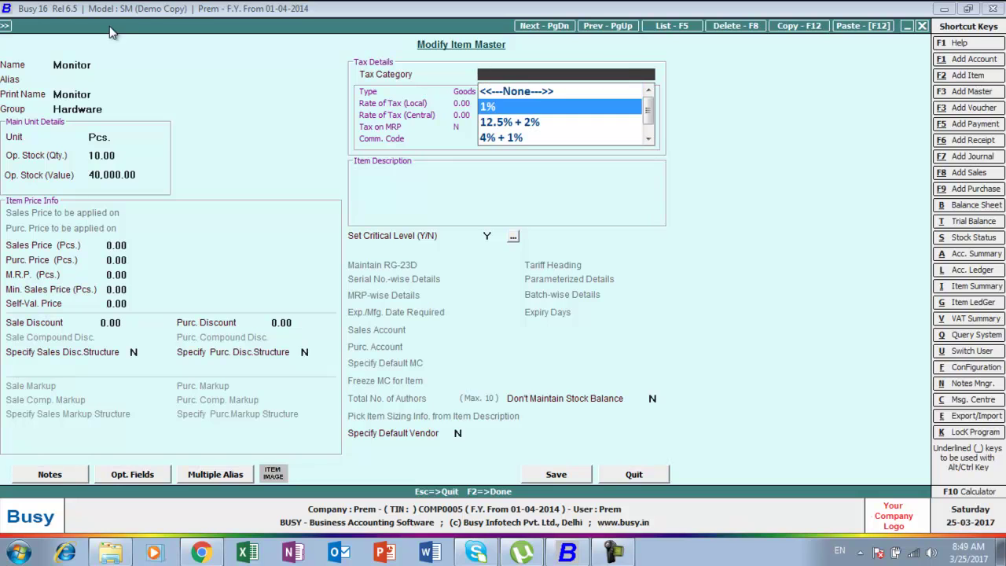
key(Return)
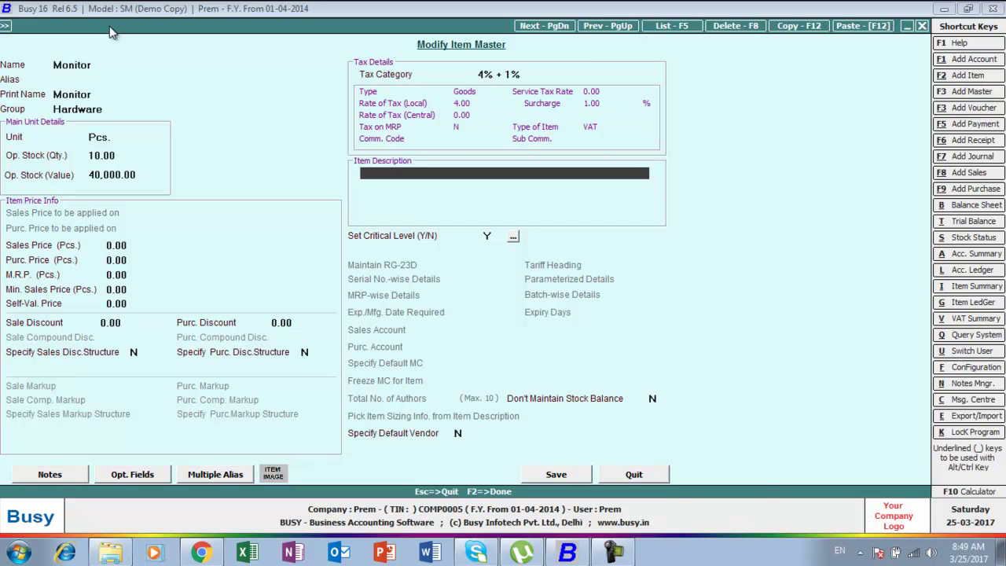
Step: Save the Monitor item master with a blank description
key(Return)
key(F2)
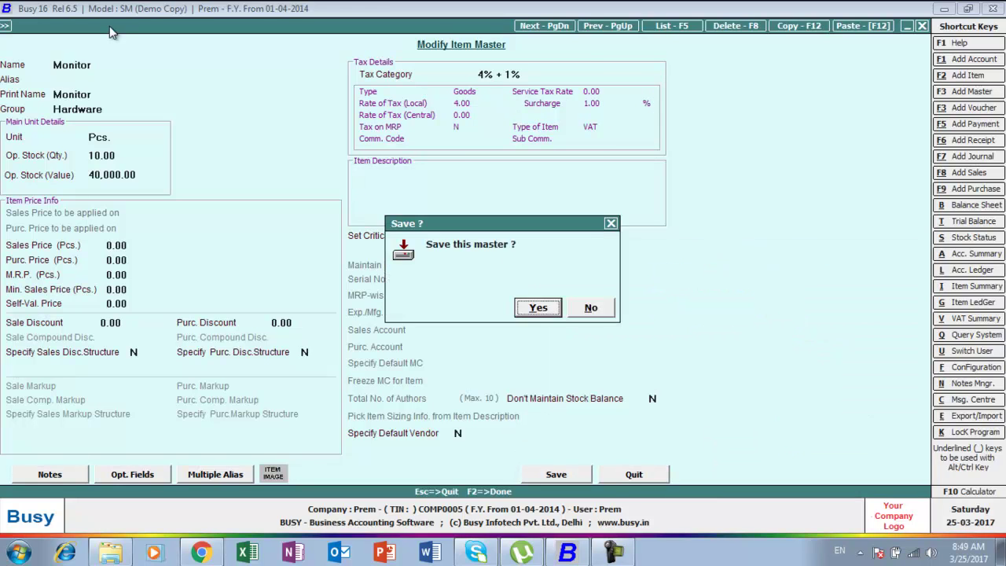
key(Return)
Step: Open the Pen -drive(4gb) item master for modification and set its tax category to 4% + 1%
key(Down)
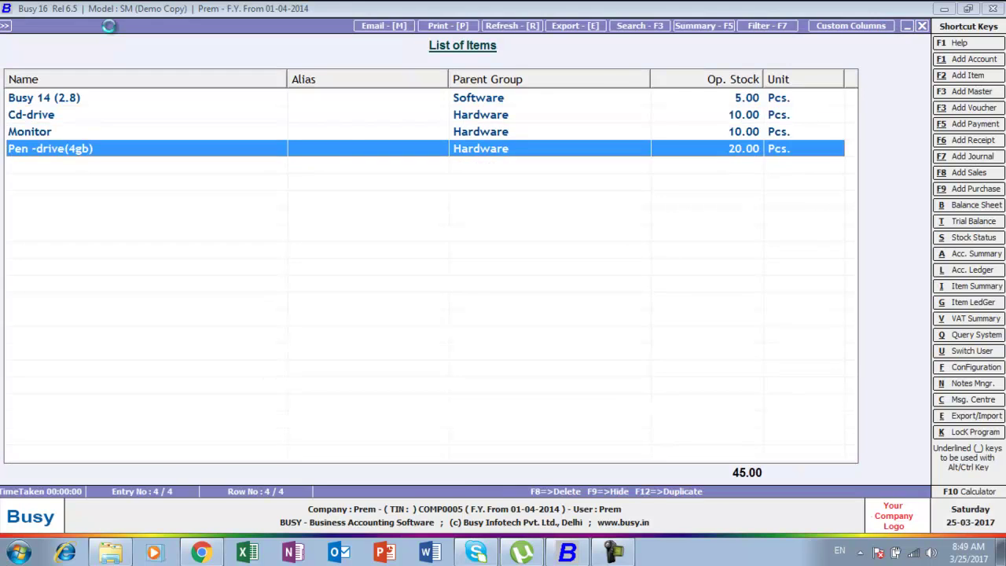
key(Return)
key(Return)
key(Return)
key(Return)
key(Return)
key(Return)
key(Return)
key(Return)
key(Return)
key(Return)
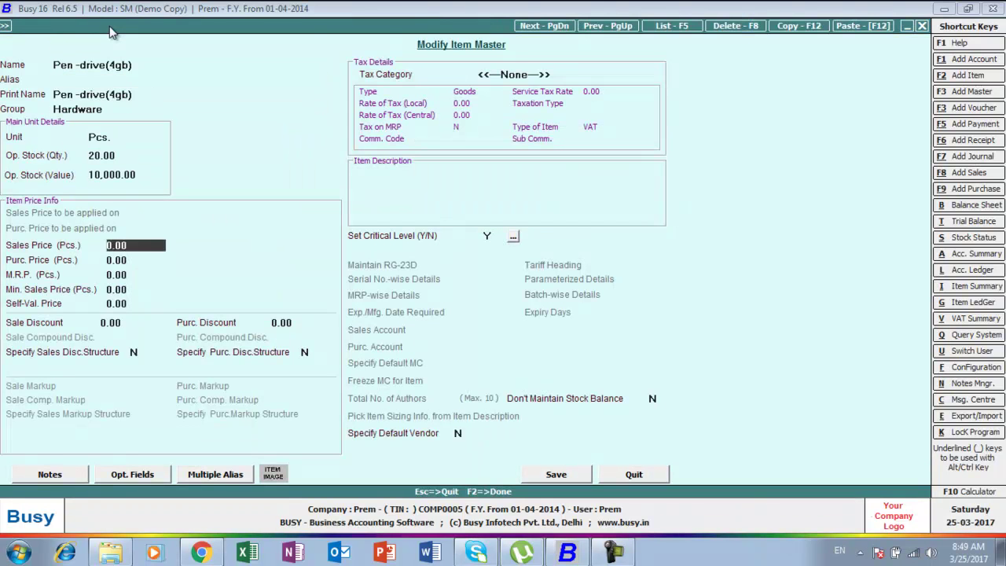
key(Return)
key(Return)
key(Return)
key(Return)
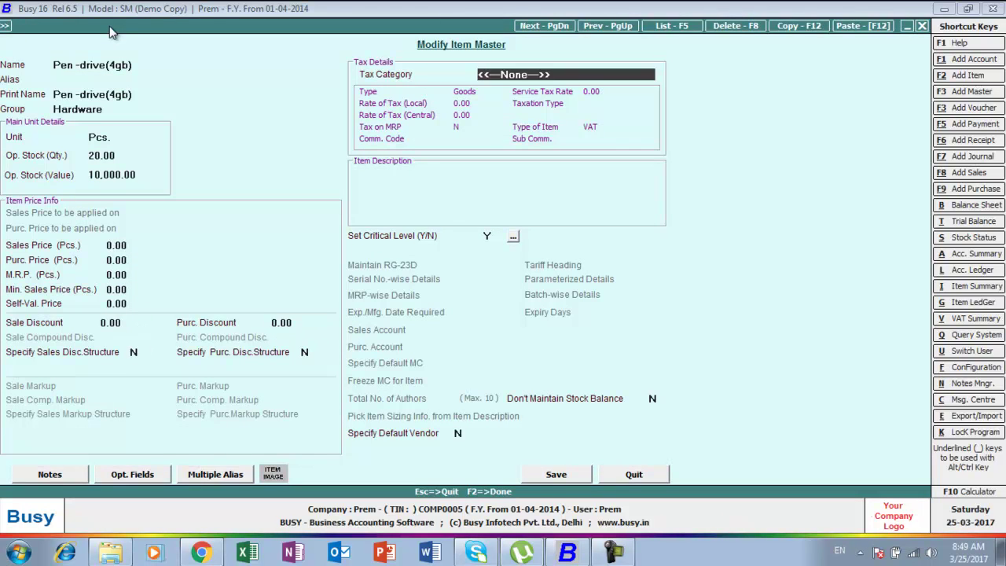
key(Down)
key(Down)
key(Down)
key(Down)
key(Return)
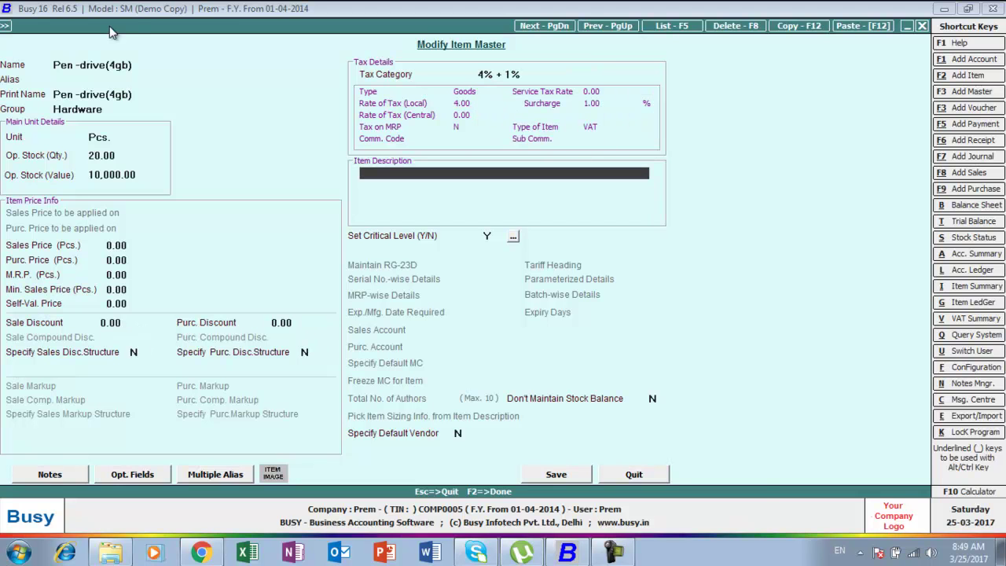
Step: Accept the opening stock details and save the Pen -drive(4gb) item master
key(F2)
key(F2)
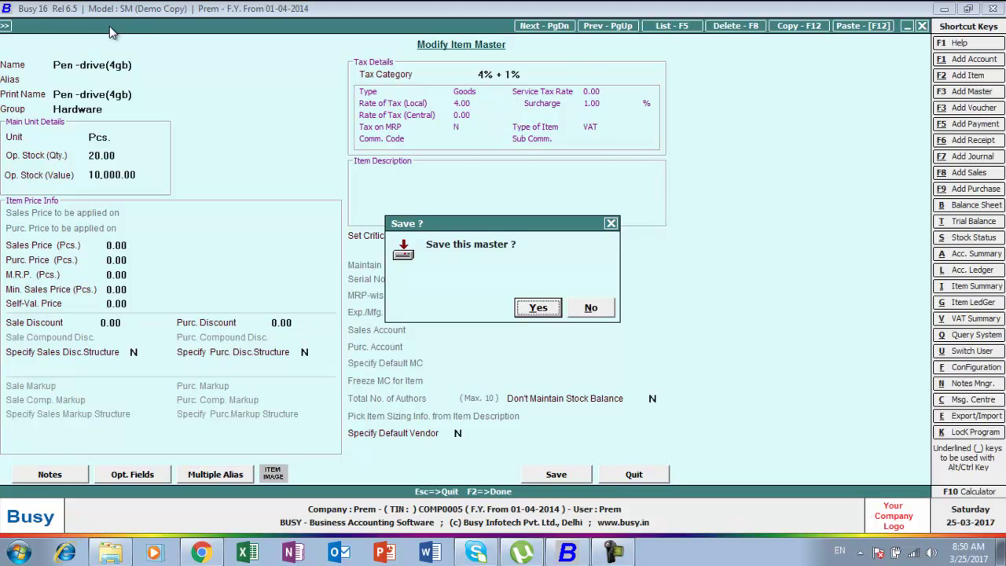
key(Return)
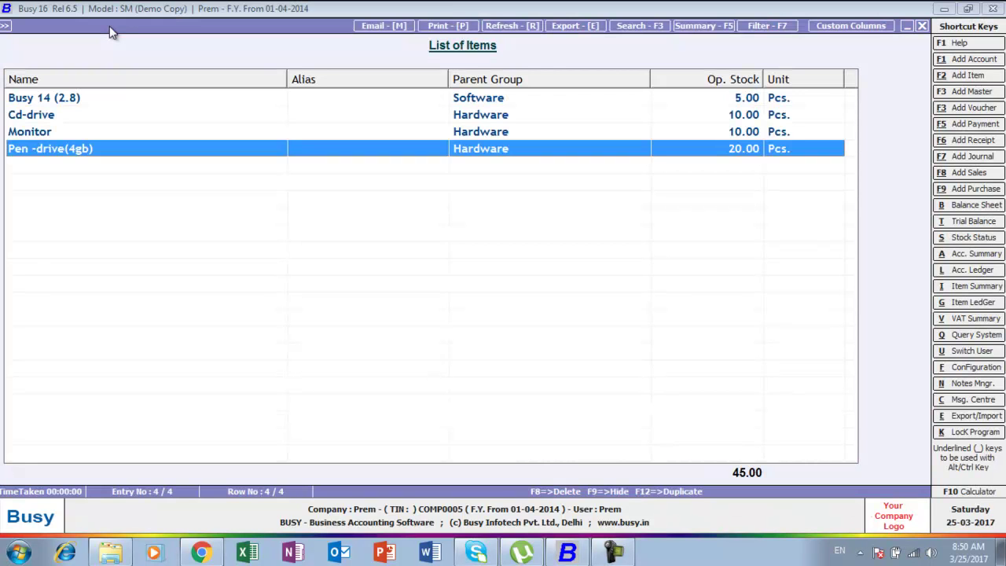
Step: Close the item list and return to the empty main screen
key(Escape)
key(Escape)
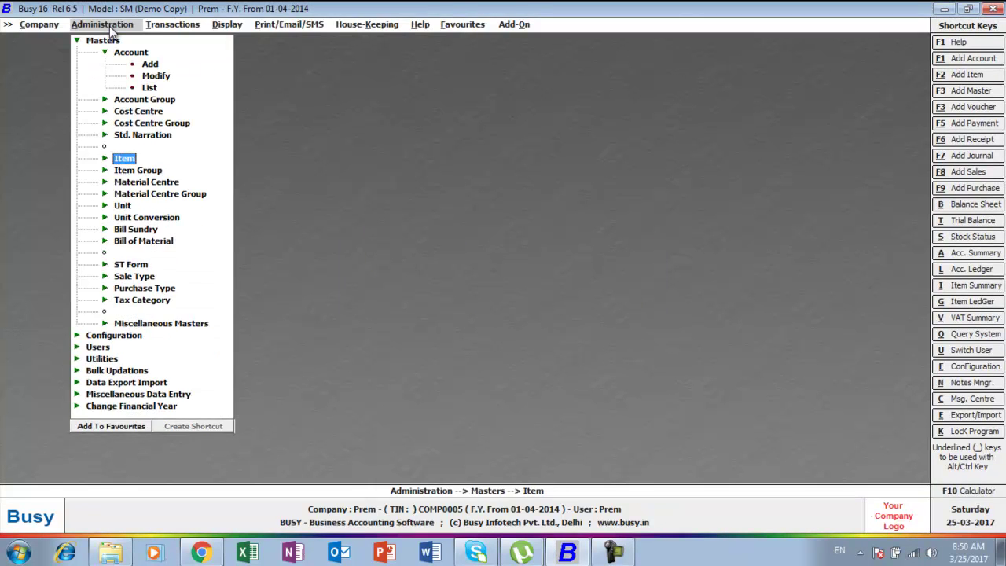
key(Escape)
key(Escape)
key(Escape)
key(Escape)
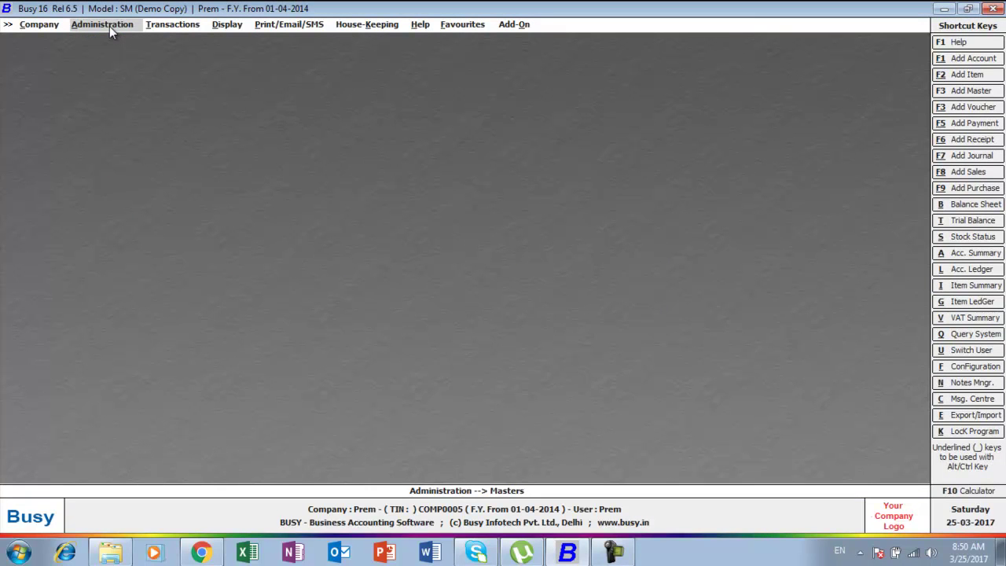
Step: Open the Inventory section of the Features / Options configuration
click(109, 26)
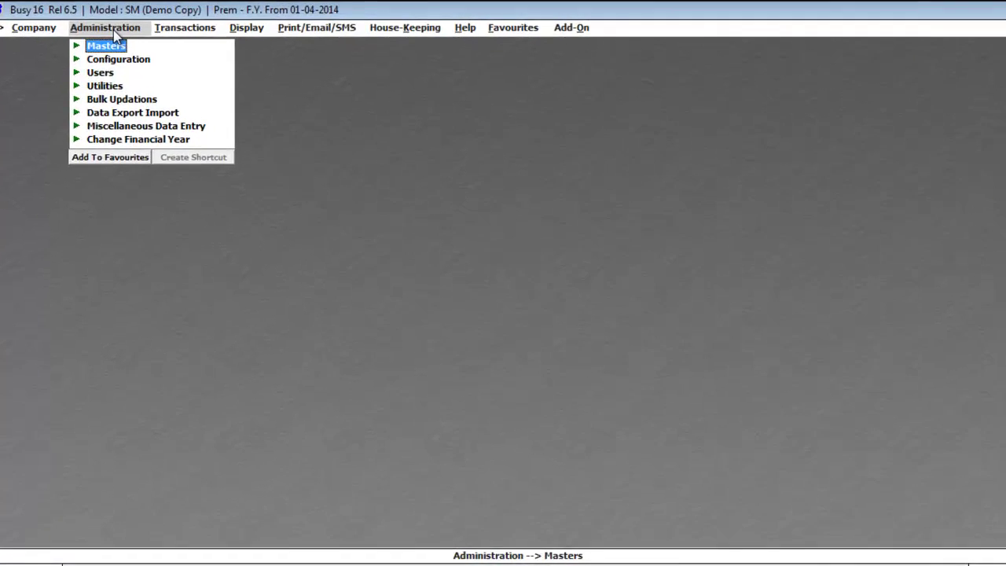
key(Down)
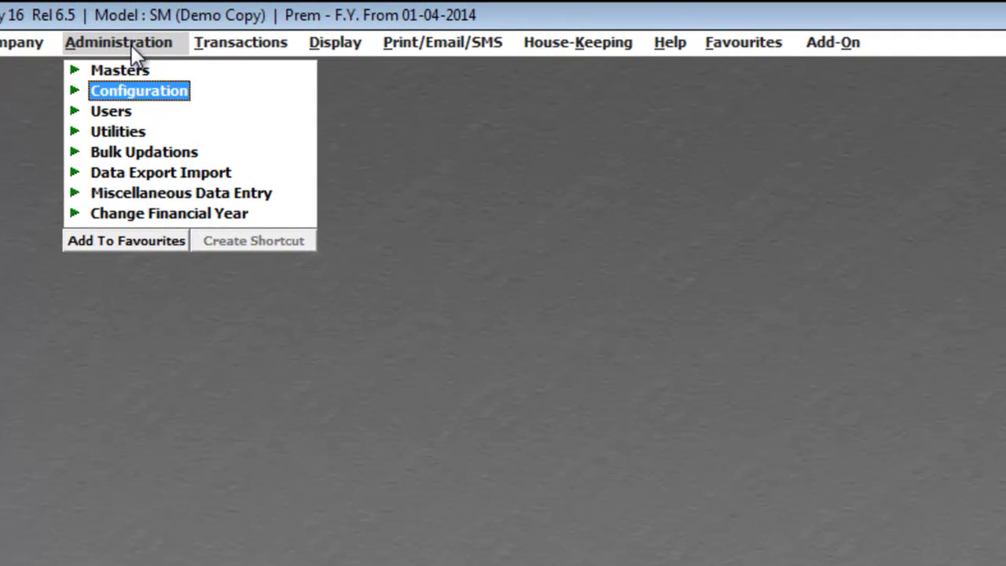
key(Return)
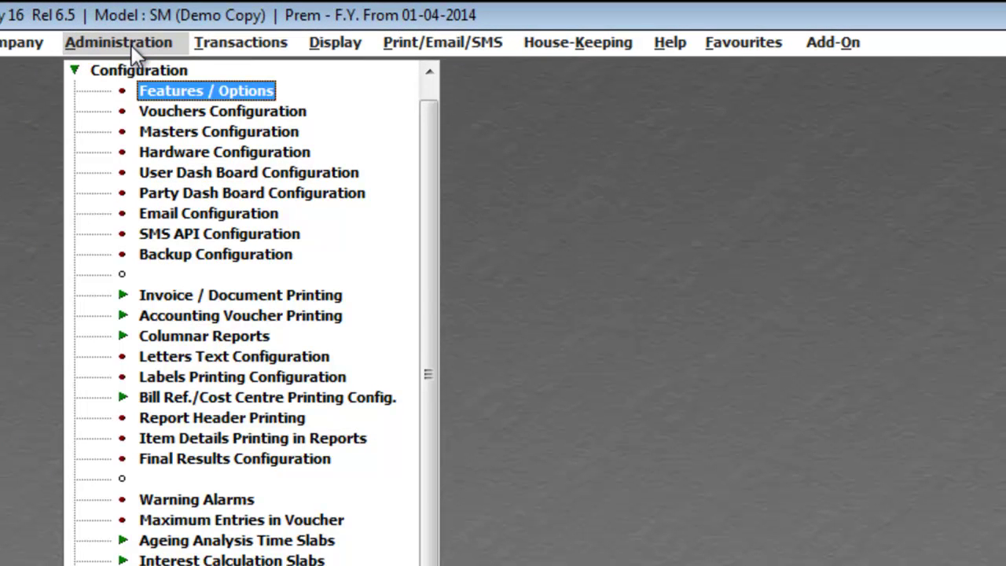
key(Return)
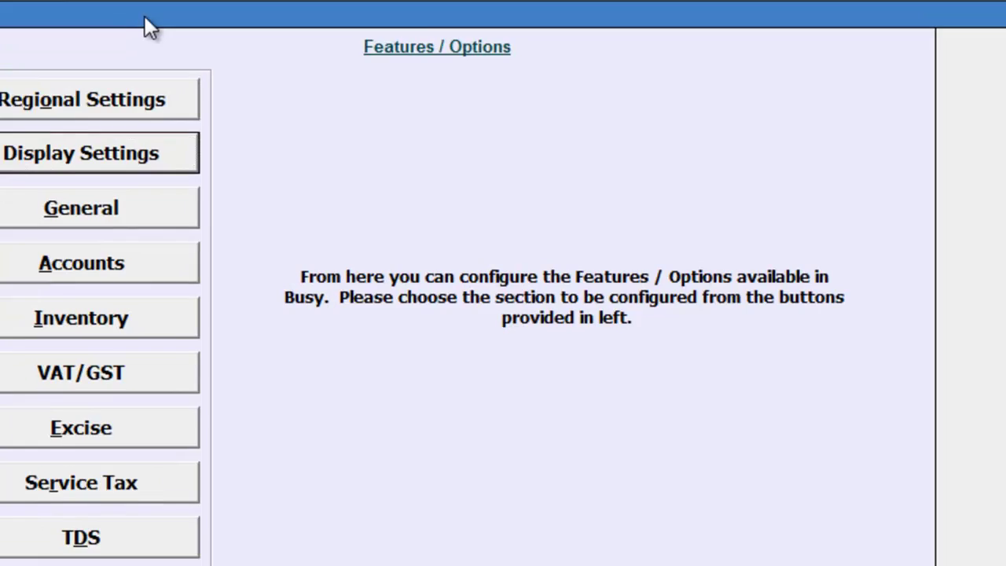
key(Down)
key(Down)
key(Down)
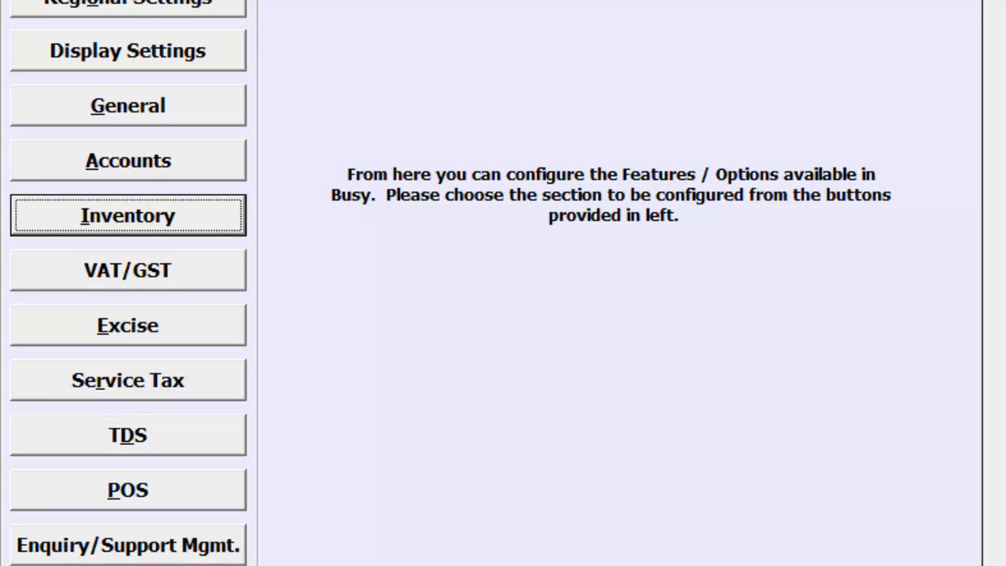
key(Return)
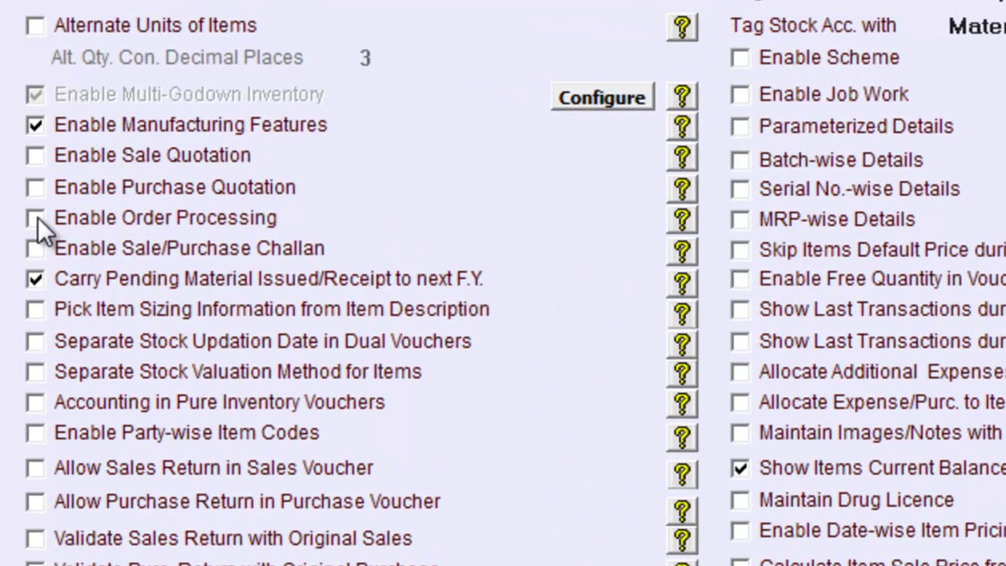
Step: Enable Order Processing and Sale/Purchase Challan without extra options, save the inventory features and return to the main screen
click(38, 218)
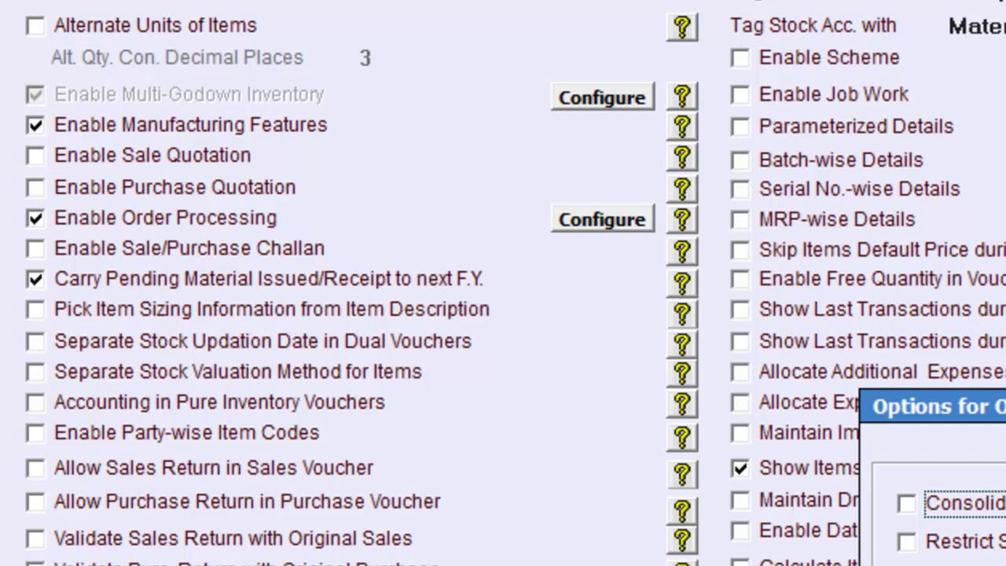
key(Escape)
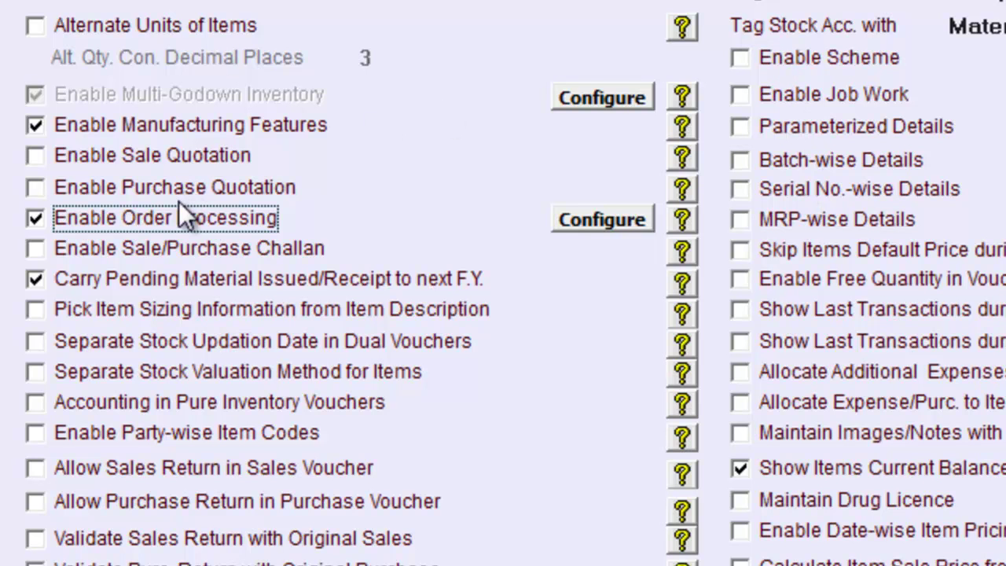
click(31, 245)
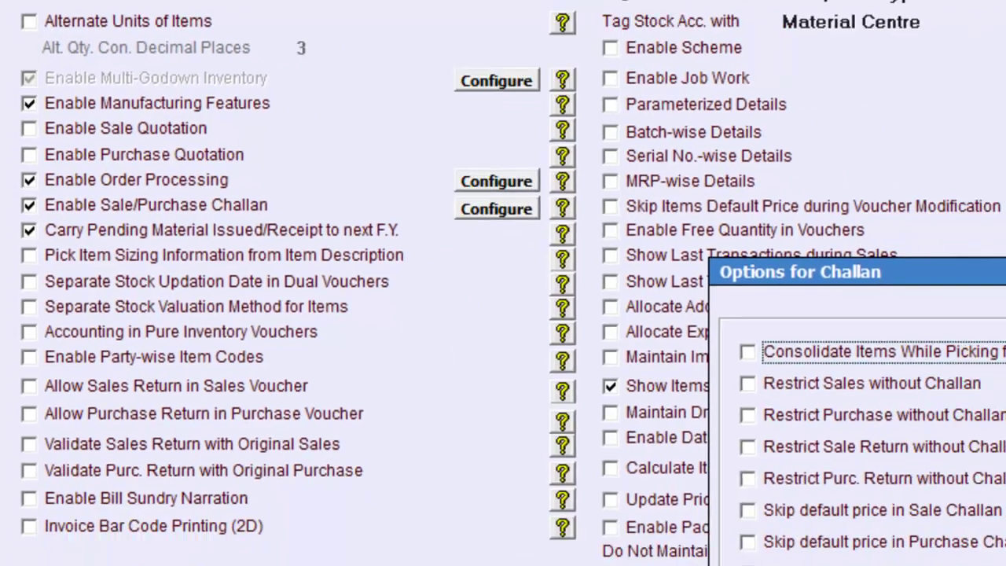
key(Escape)
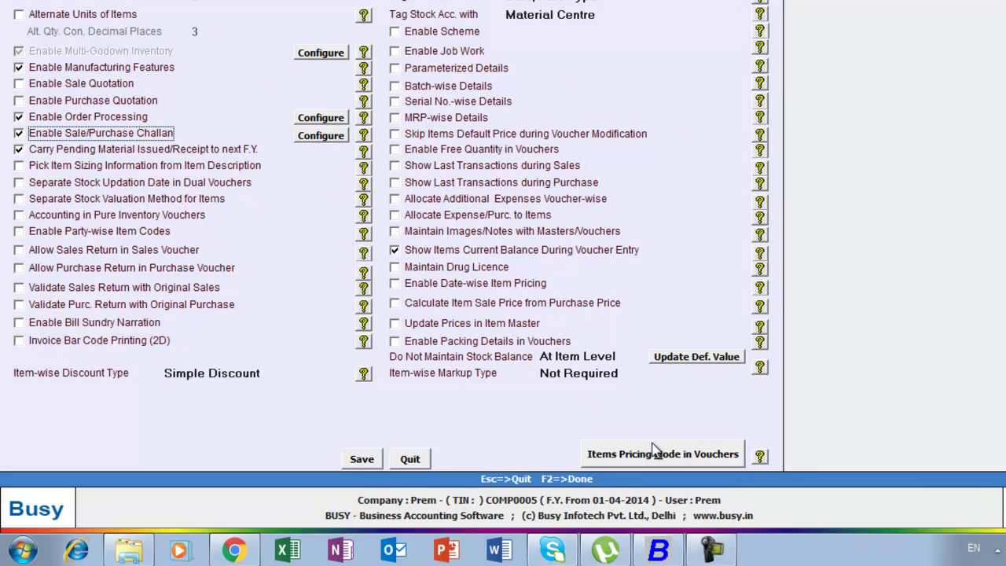
click(357, 460)
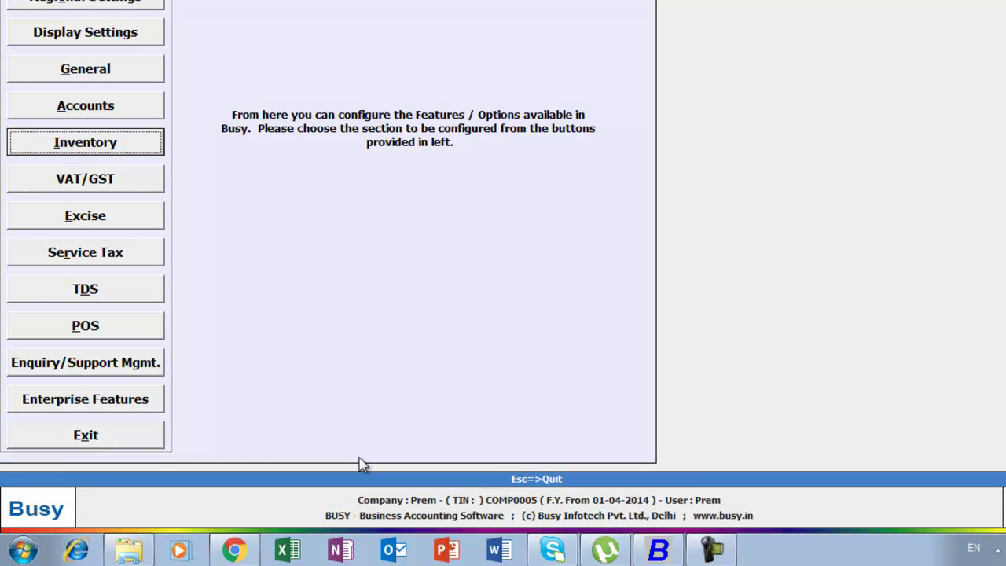
key(Escape)
key(Escape)
key(Escape)
key(Escape)
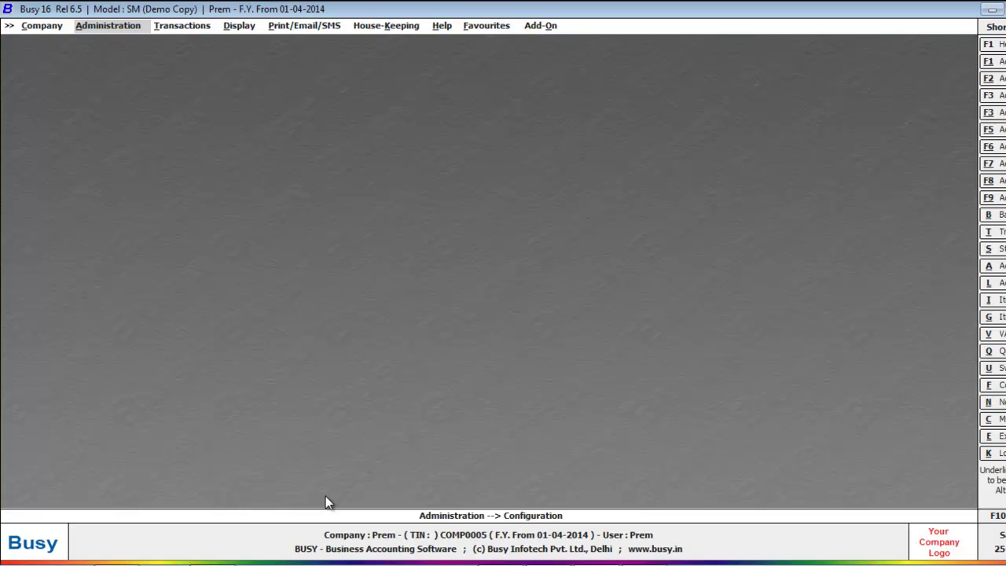
Step: Open Vouchers Configuration from the administration configuration options
key(Return)
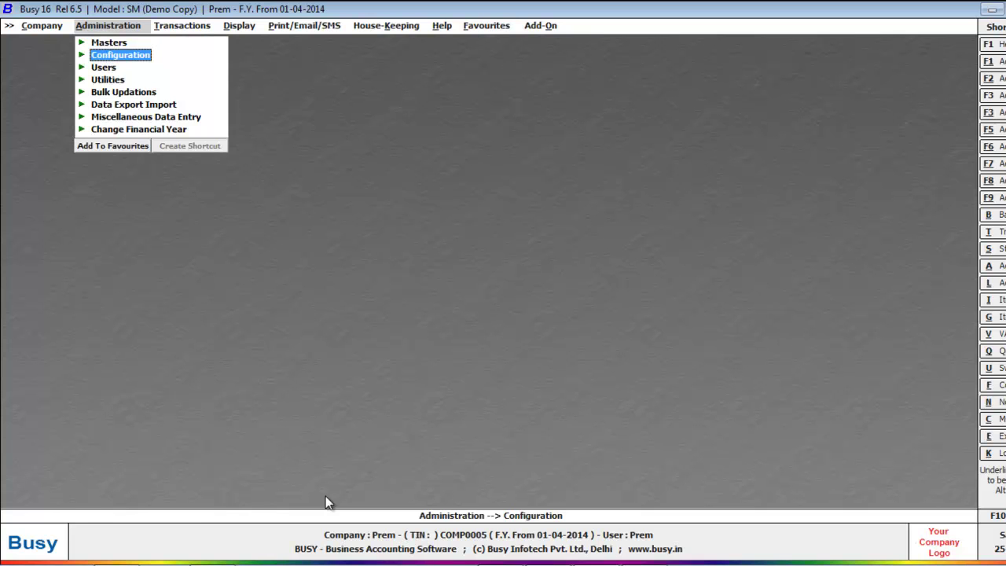
key(Return)
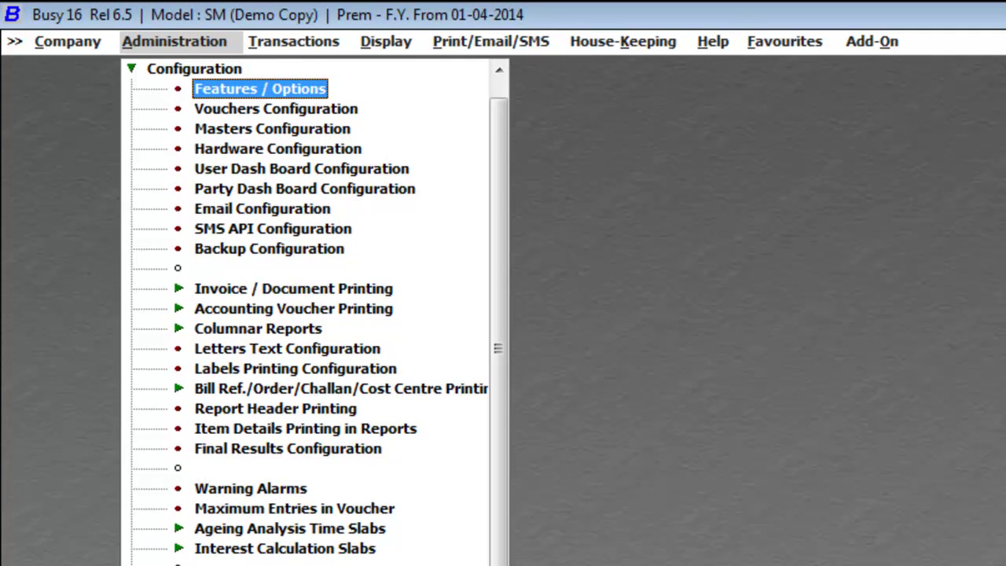
key(Down)
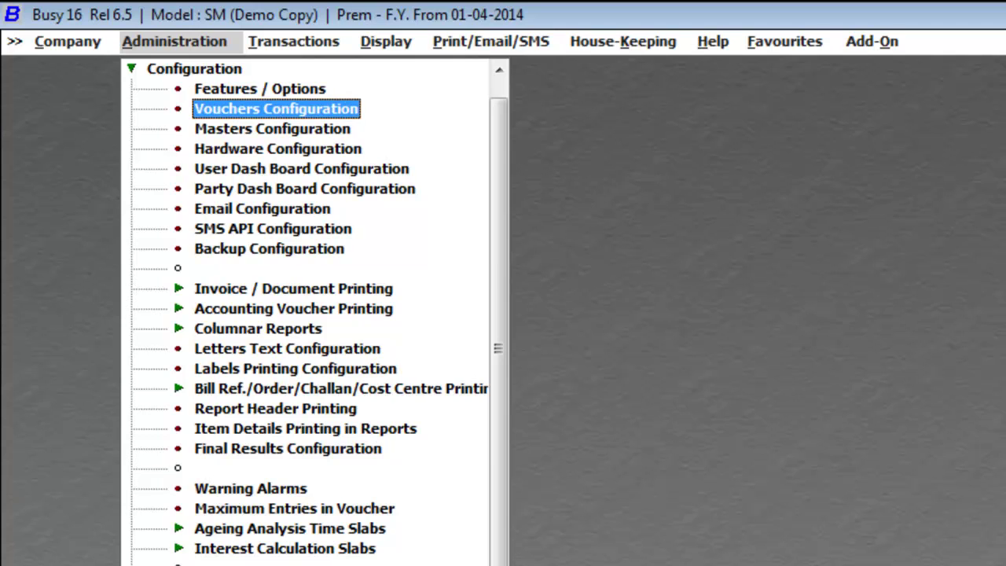
key(Return)
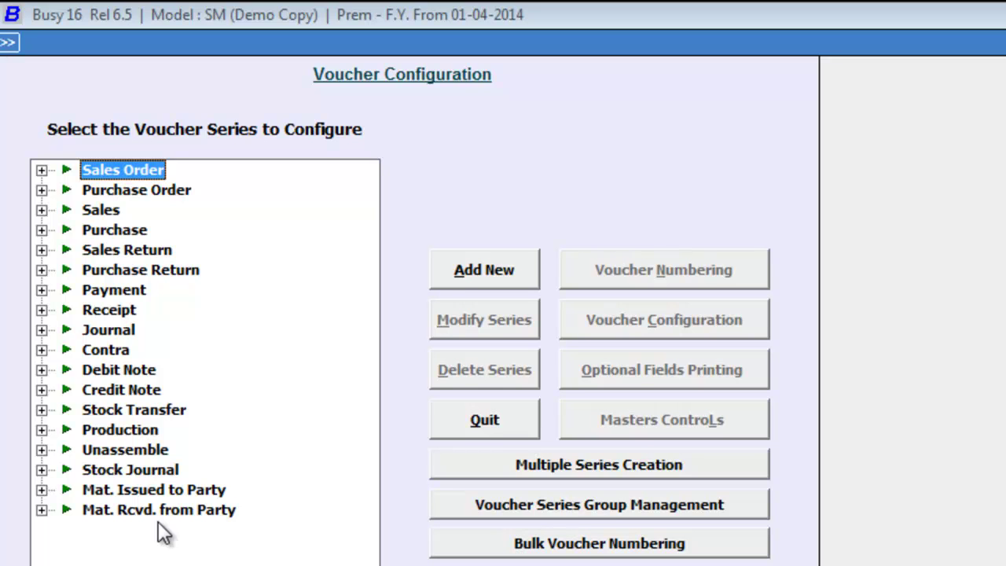
Step: Open voucher numbering for the Sales Order Main series and accept Manual numbering with Warning Only for duplicate and blank numbers
click(41, 172)
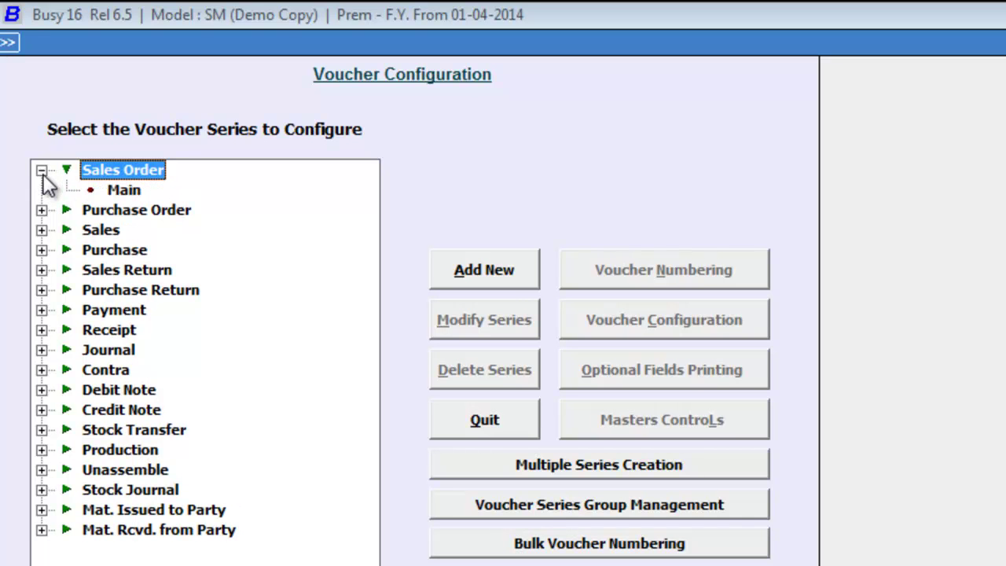
click(124, 190)
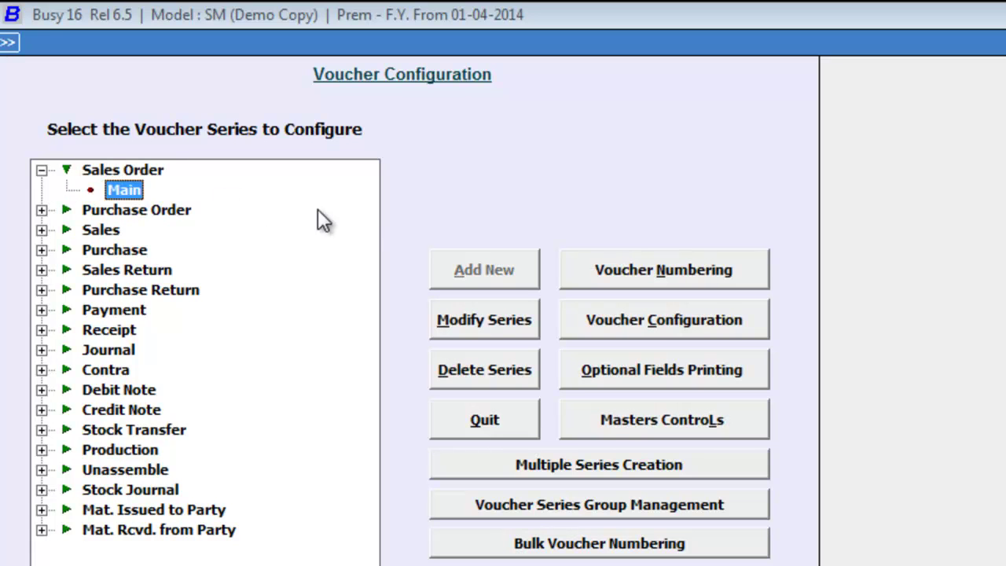
click(669, 270)
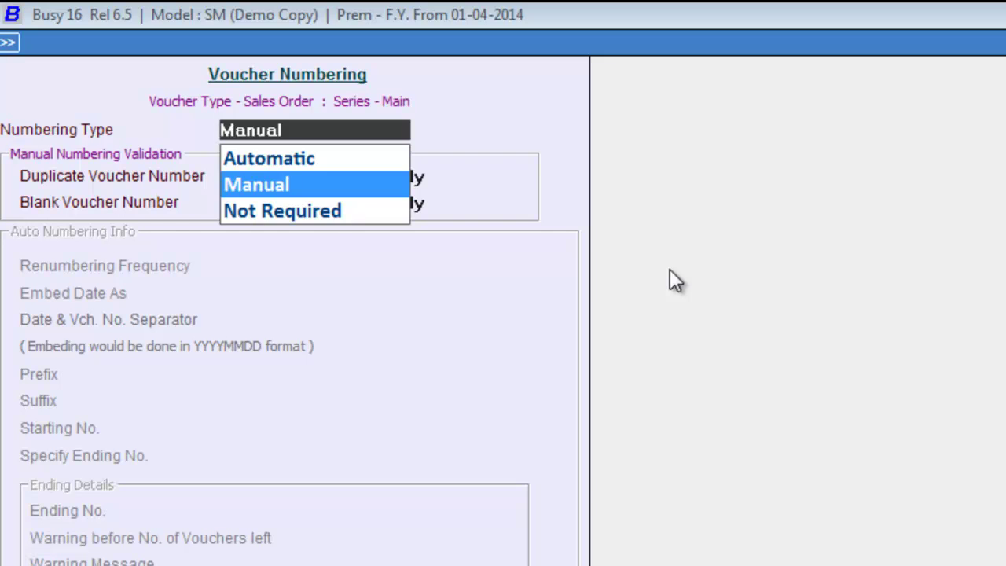
key(Return)
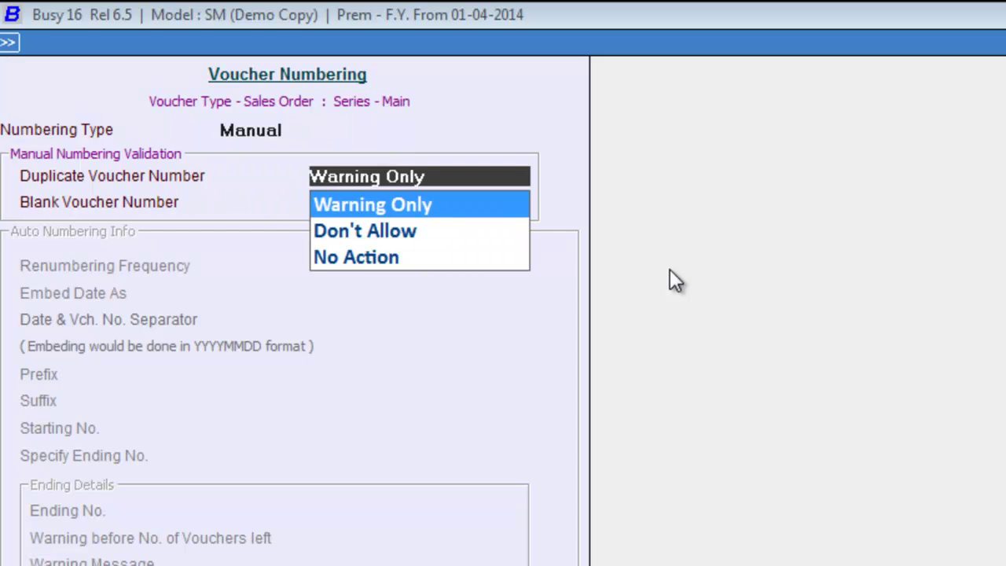
key(Return)
key(Return)
key(Escape)
key(Escape)
key(Escape)
key(Escape)
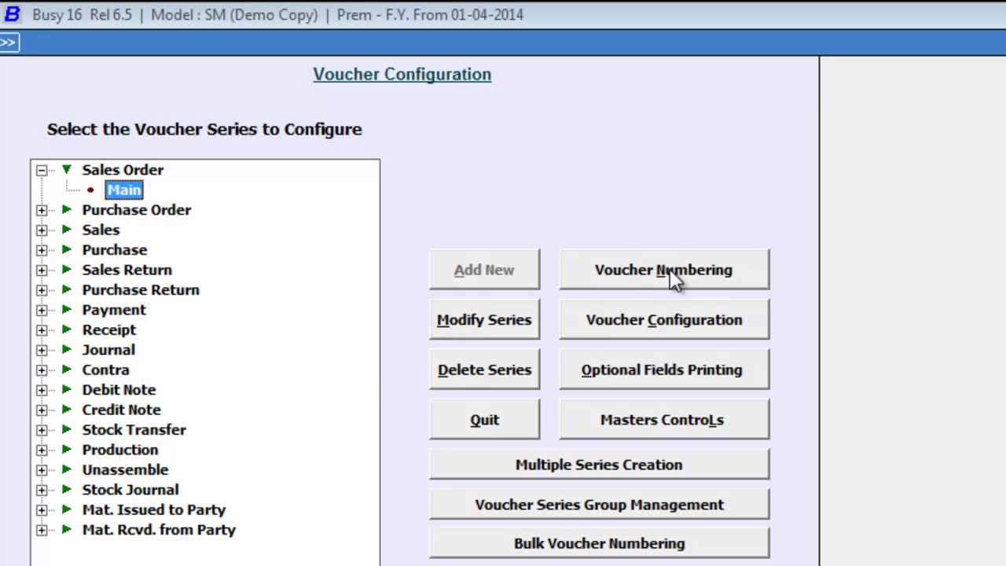
Step: Set the Purchase Order Main series to Manual numbering with Warning Only for duplicate voucher numbers, and save it
click(41, 211)
click(122, 230)
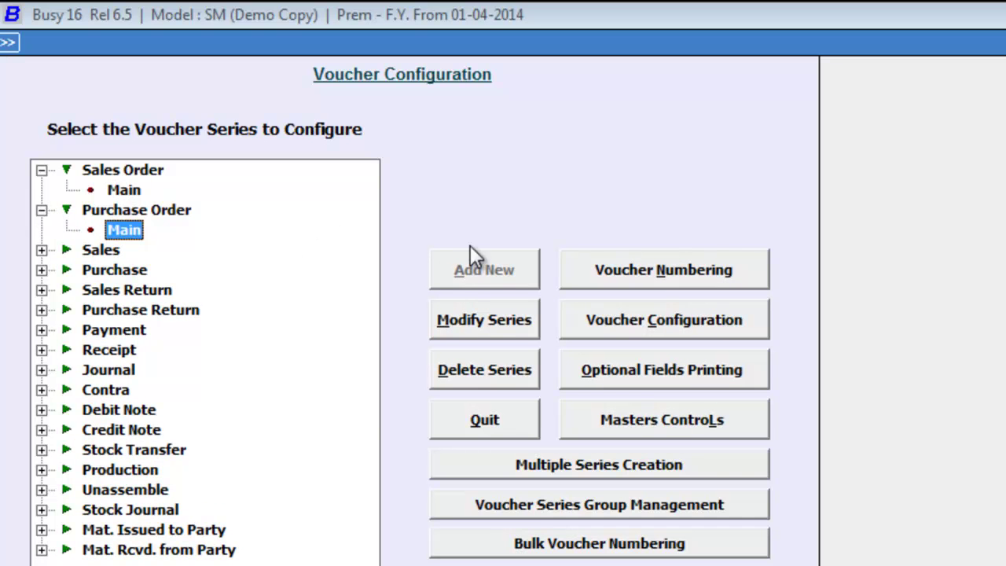
click(649, 268)
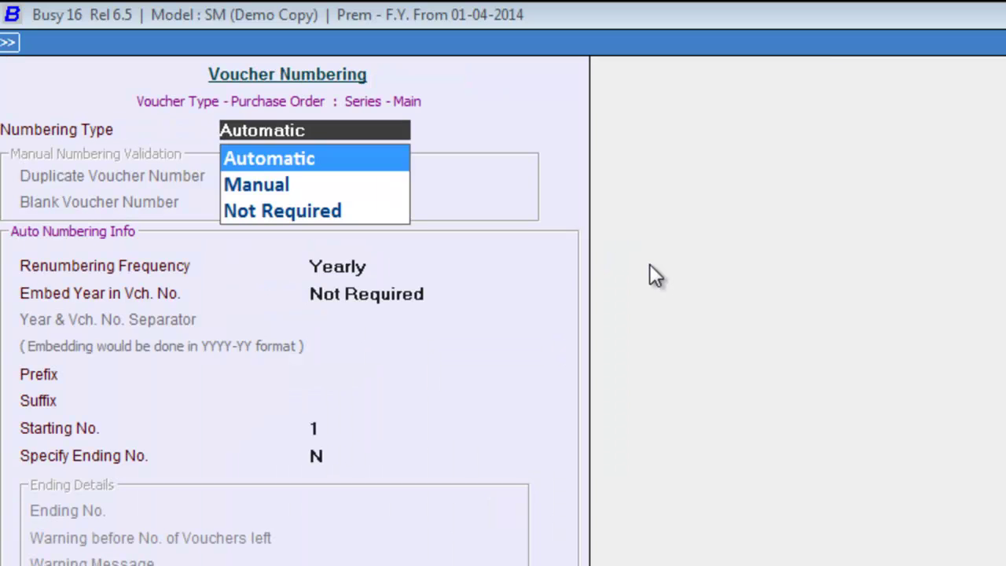
key(Down)
key(Return)
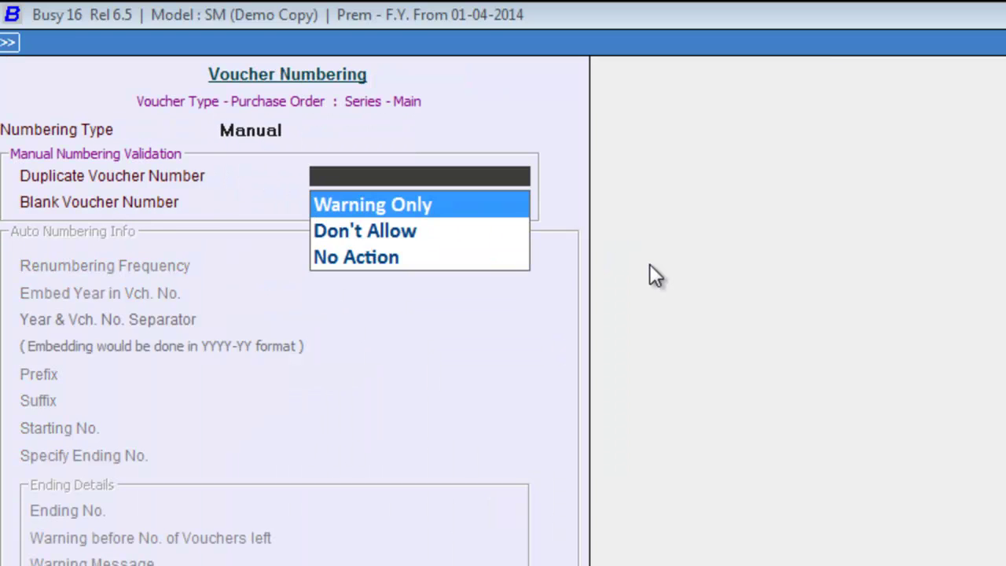
key(Return)
key(Escape)
key(Return)
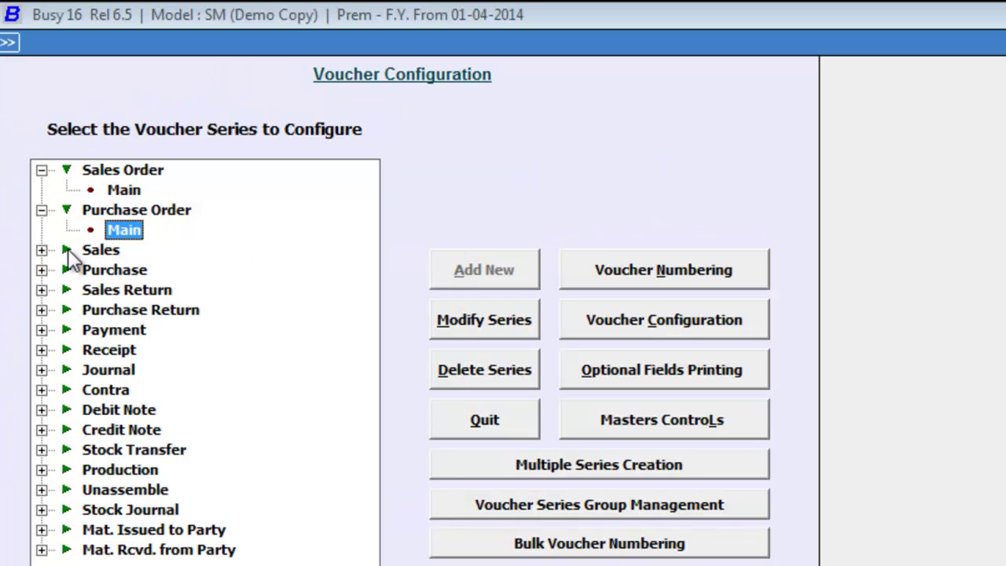
Step: Set the Sales Main series to Manual numbering with Warning Only for duplicate voucher numbers, and save it
click(42, 250)
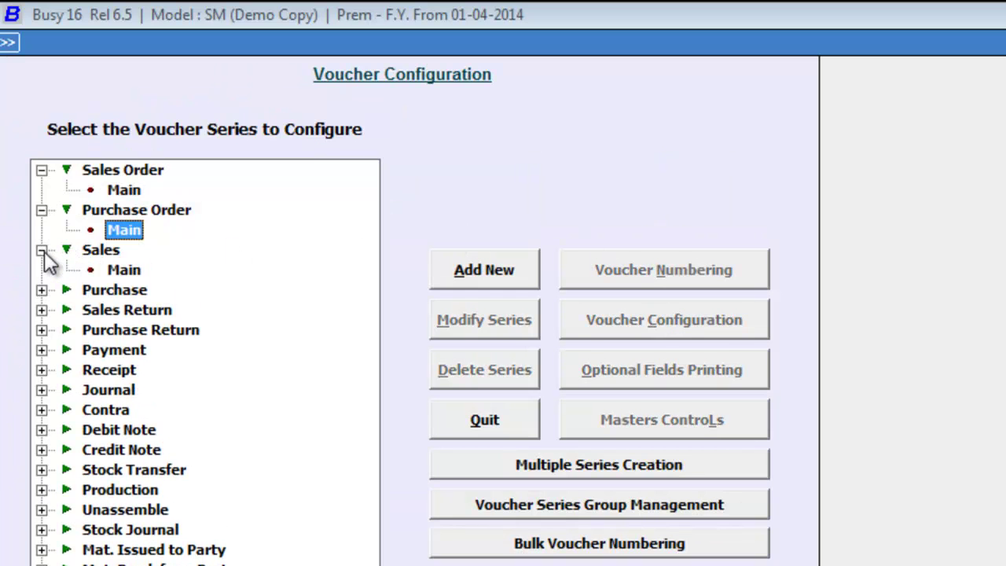
click(140, 269)
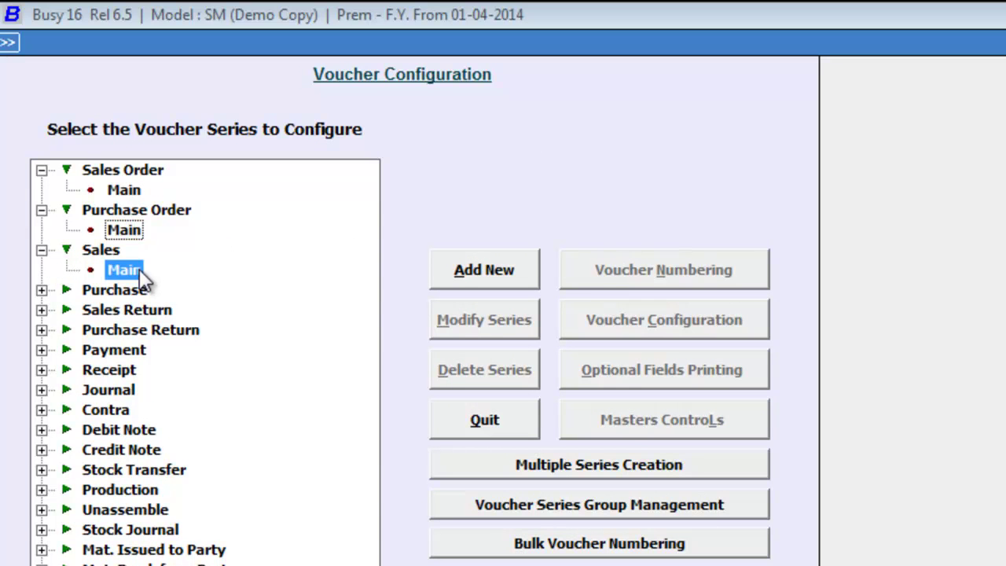
click(644, 261)
key(Down)
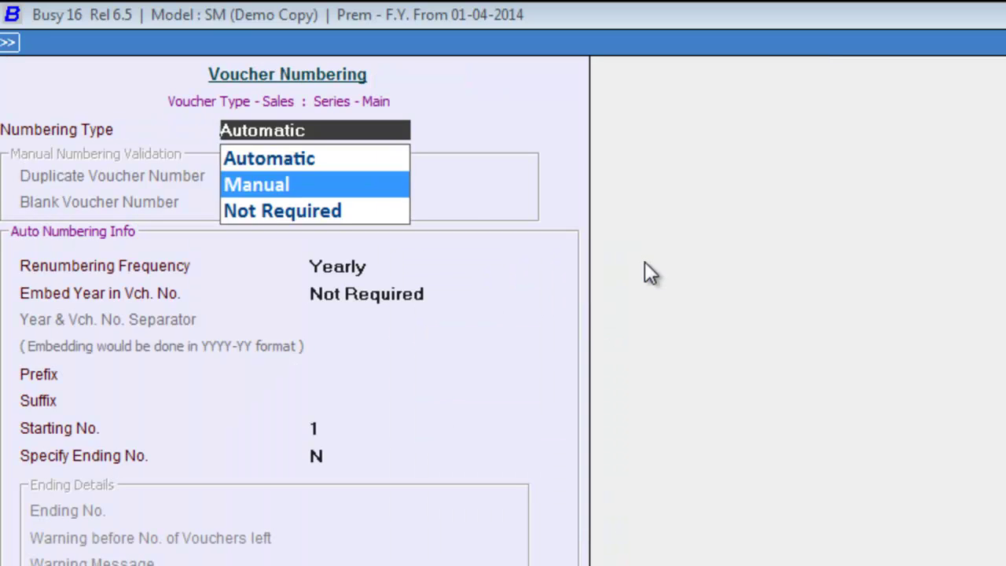
key(Return)
key(Return)
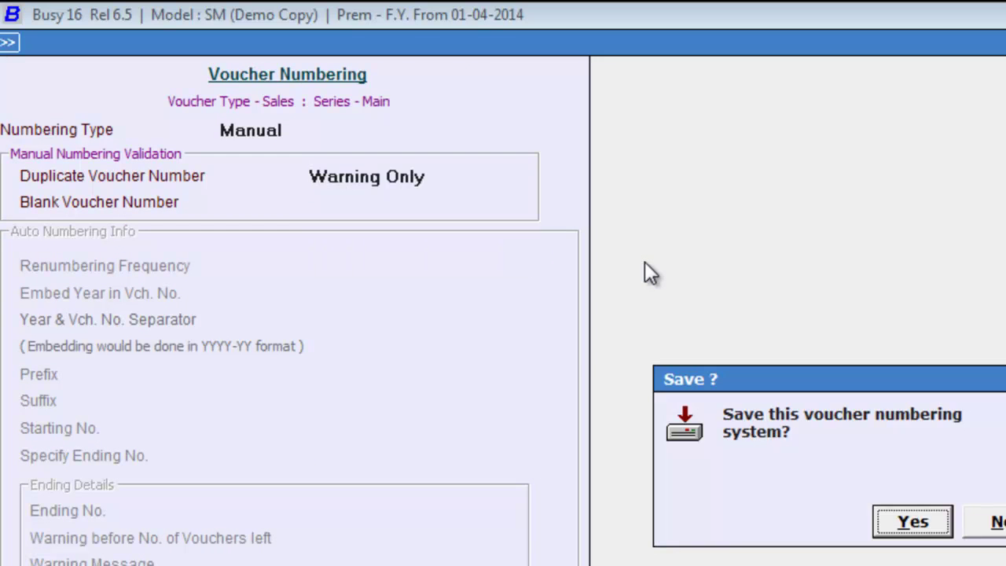
key(Return)
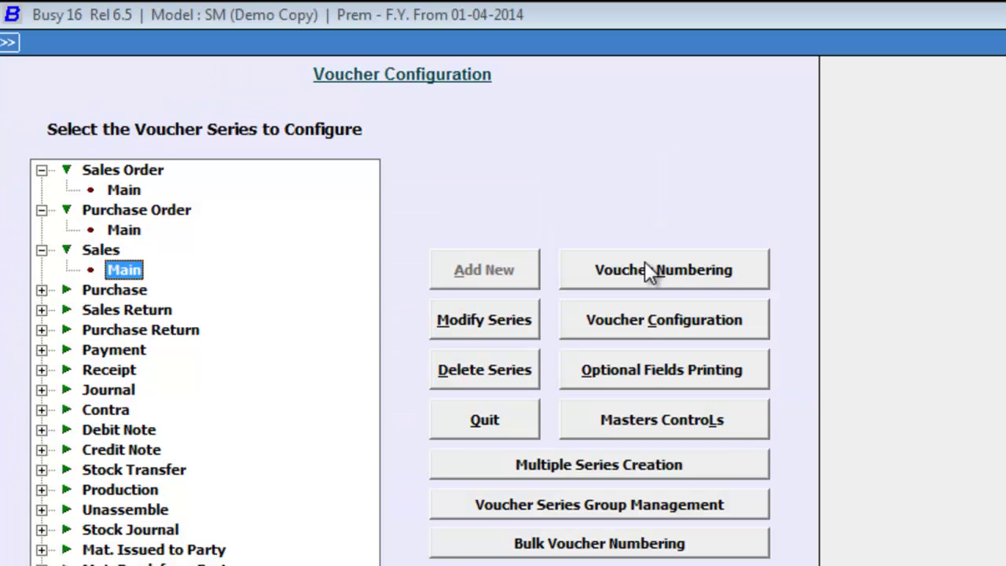
Step: Open voucher numbering for the Purchase Main series, accept Manual with Warning Only for duplicate and blank numbers, and save it
click(44, 290)
click(127, 311)
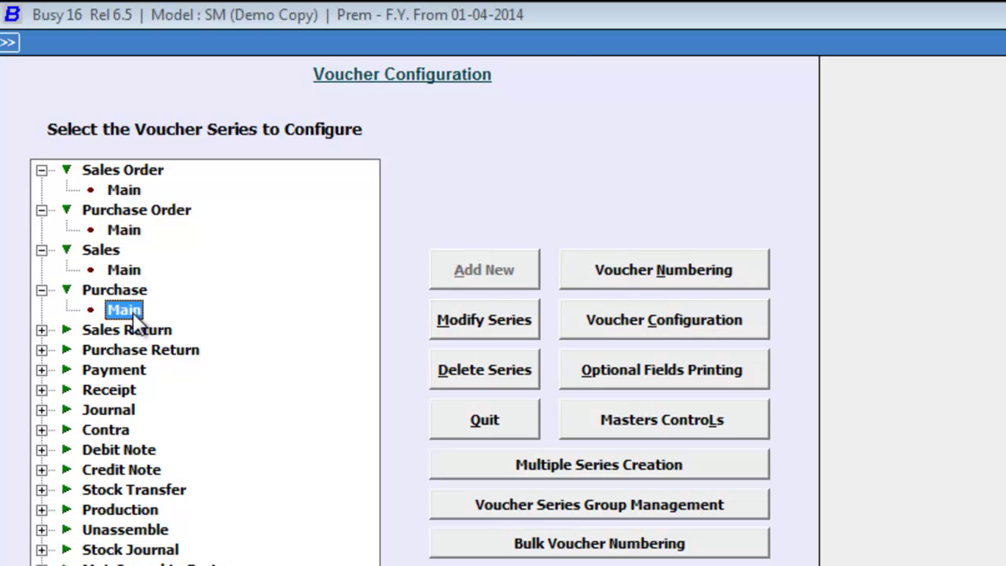
click(602, 267)
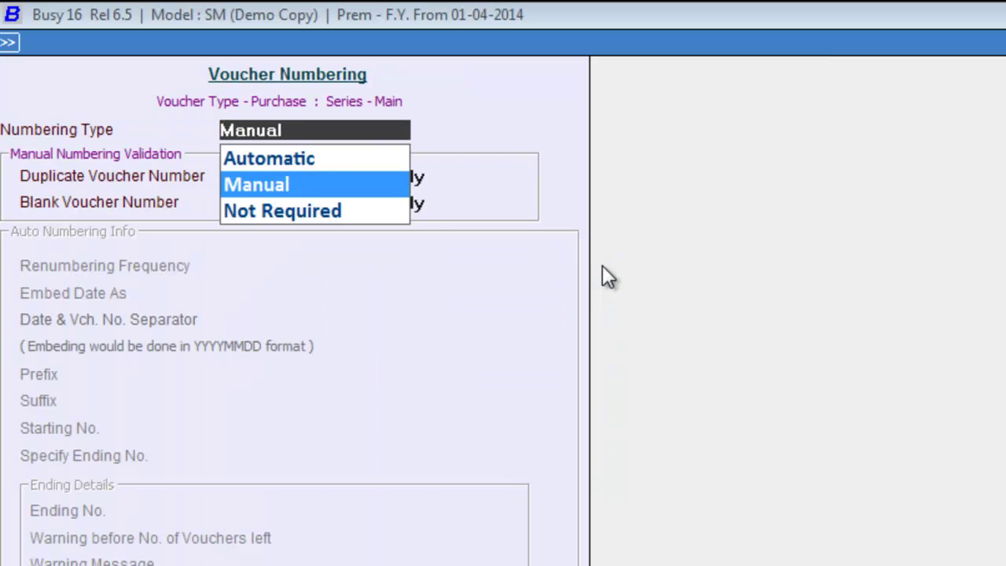
key(Return)
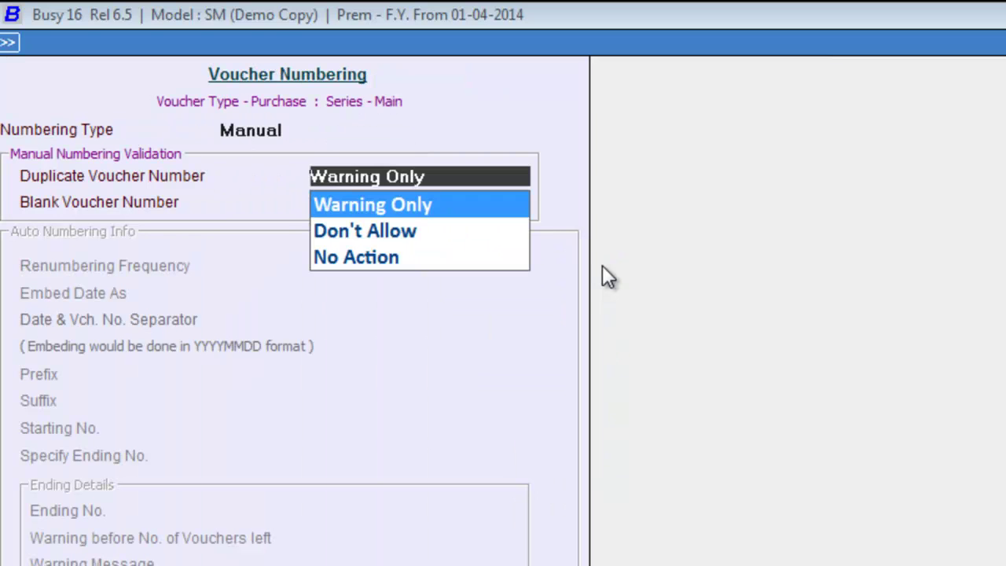
key(Return)
key(Return)
key(Return)
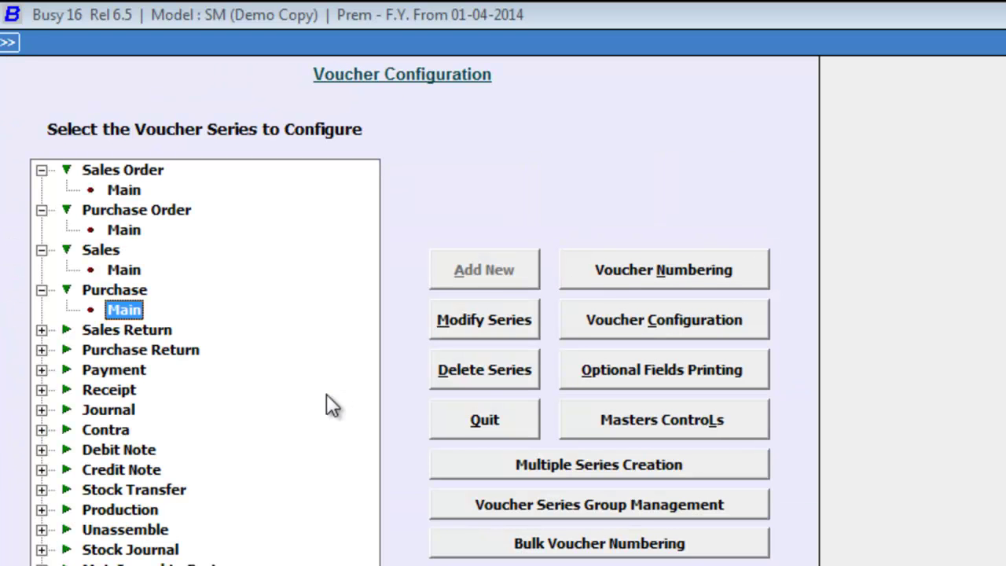
Step: Set the Mat. Issued to Party Main series to Manual numbering with Warning Only for duplicate voucher numbers, and save it
click(41, 565)
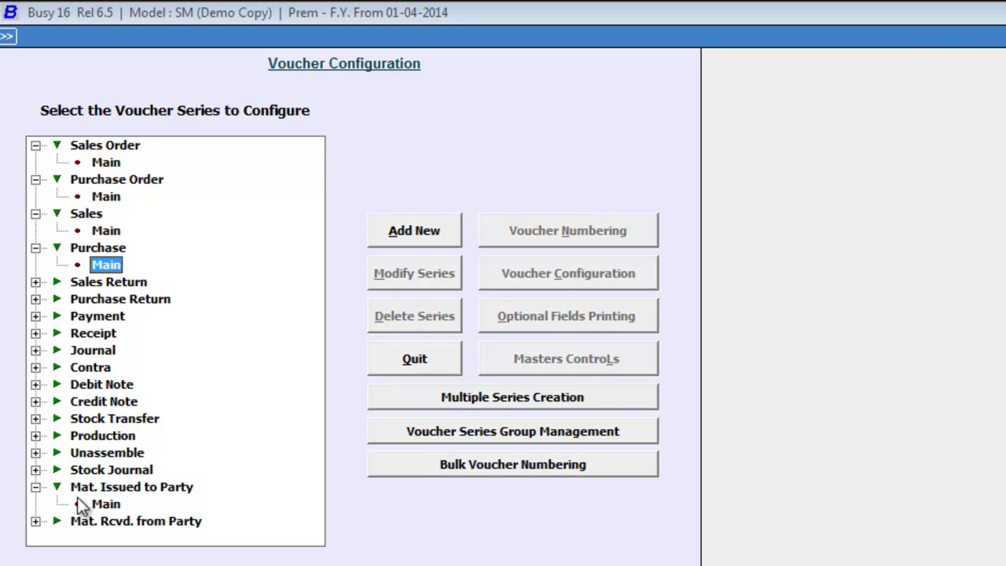
click(103, 504)
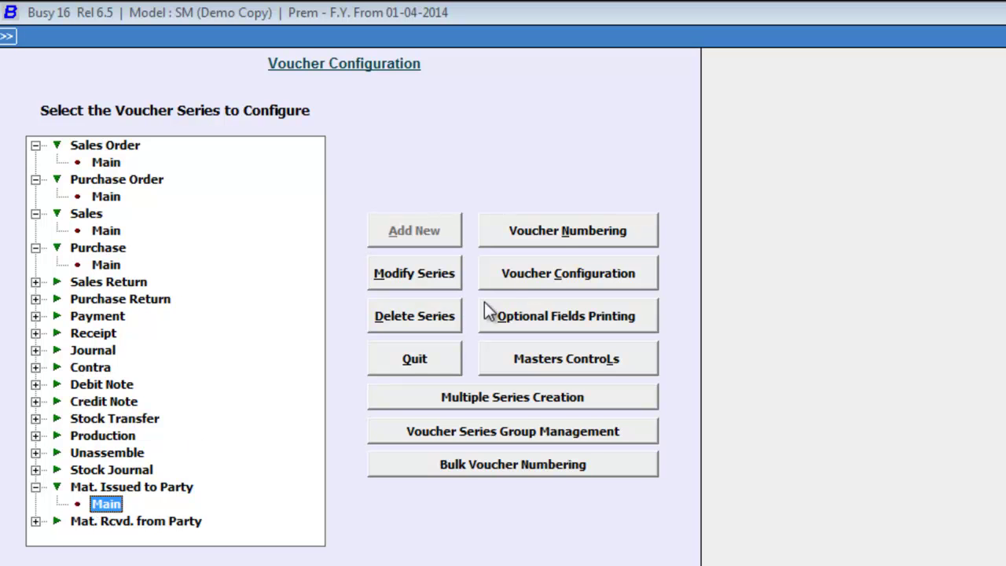
click(550, 234)
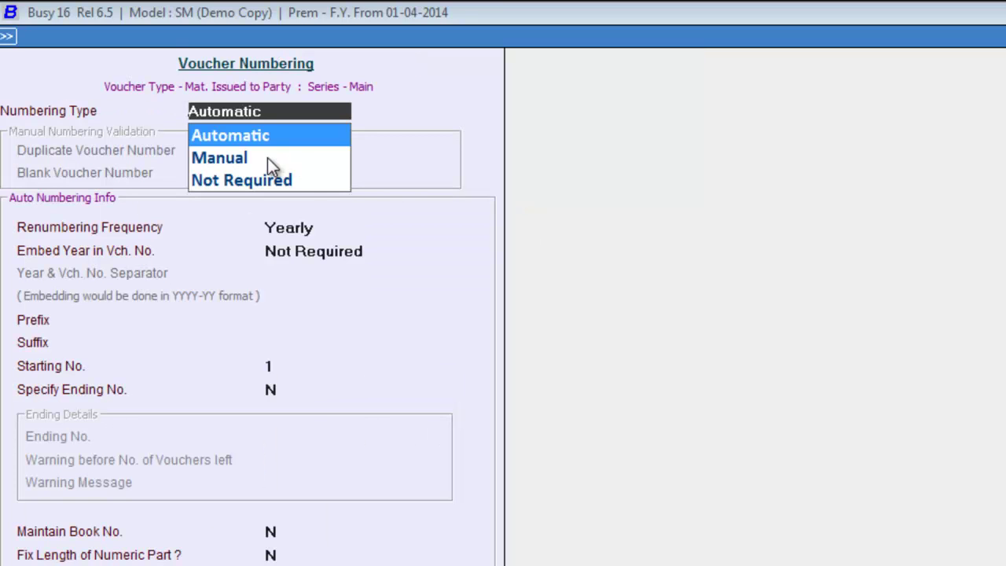
click(251, 159)
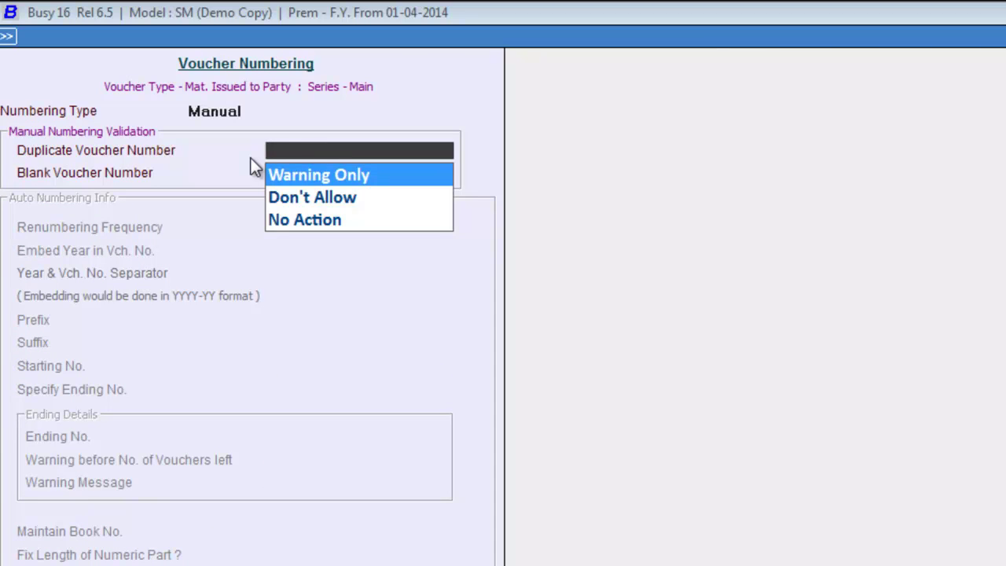
key(Return)
key(ctrl+a)
key(Return)
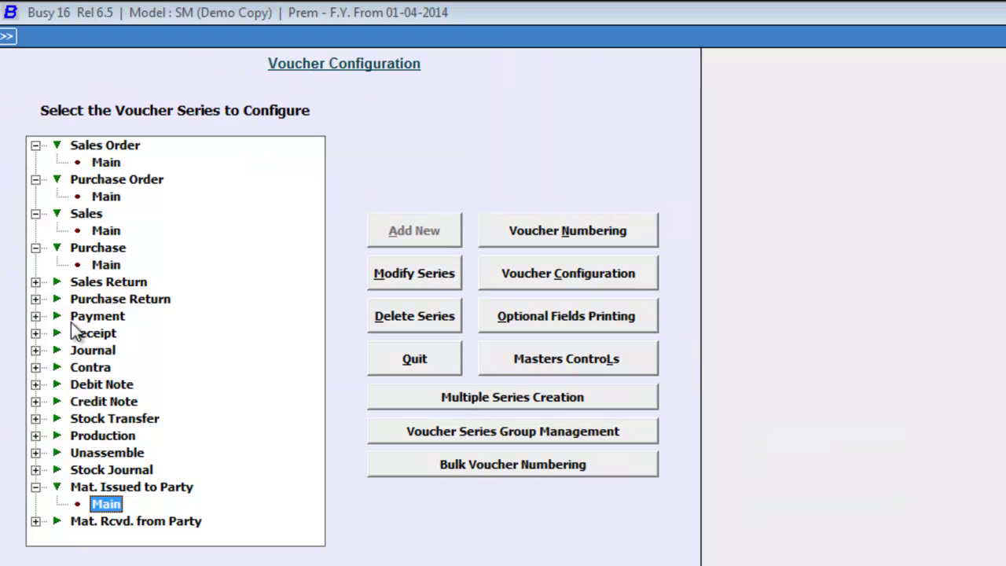
Step: Accept Manual numbering with Warning Only for the Mat. Rcvd. from Party Main series, save it and leave the voucher configuration
click(36, 521)
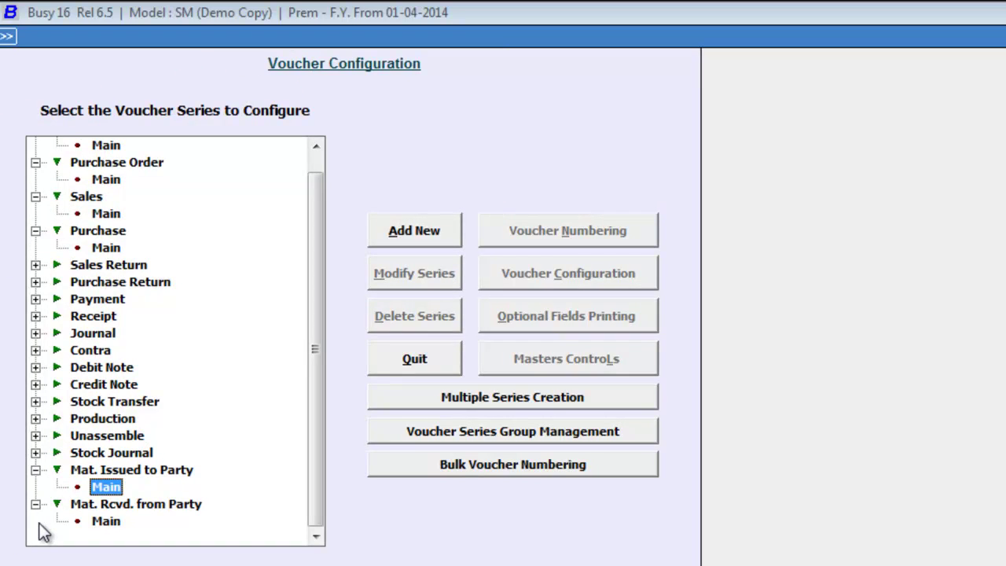
click(102, 522)
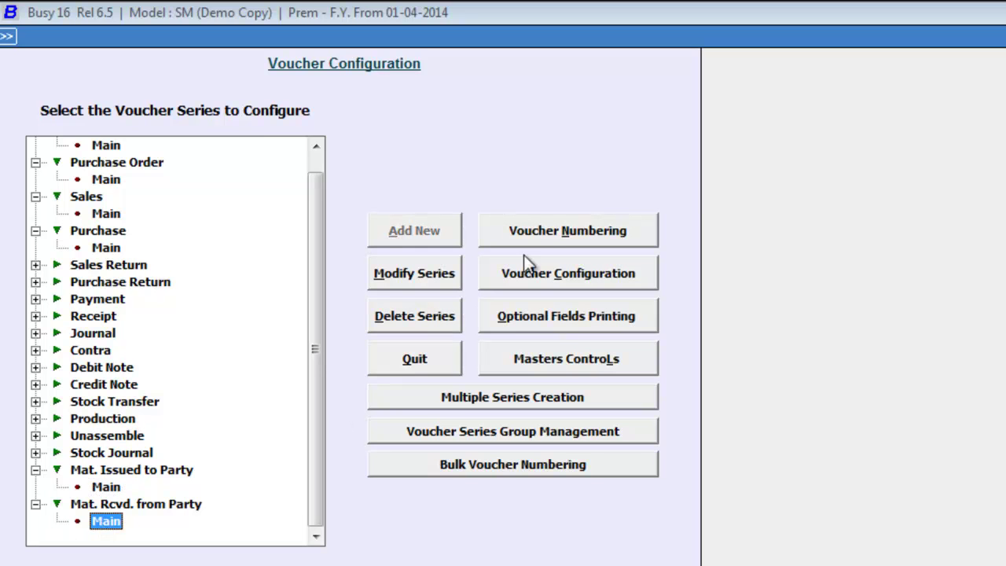
click(545, 237)
key(Return)
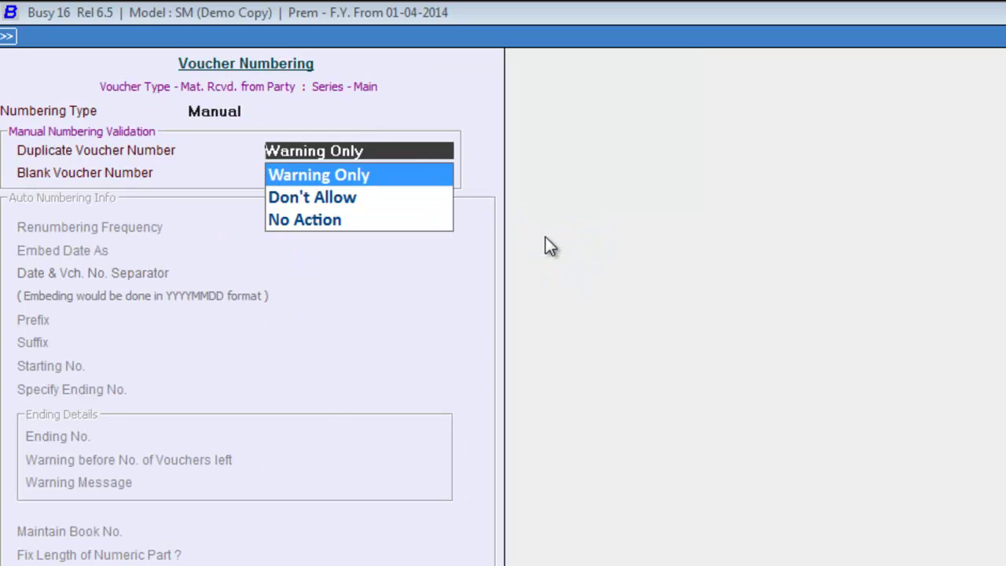
key(Return)
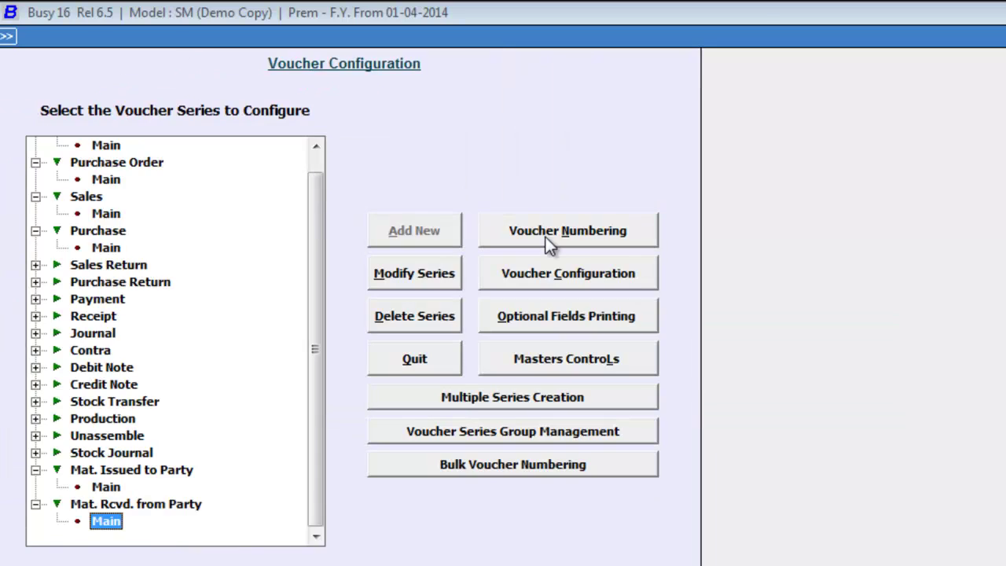
key(Escape)
key(Escape)
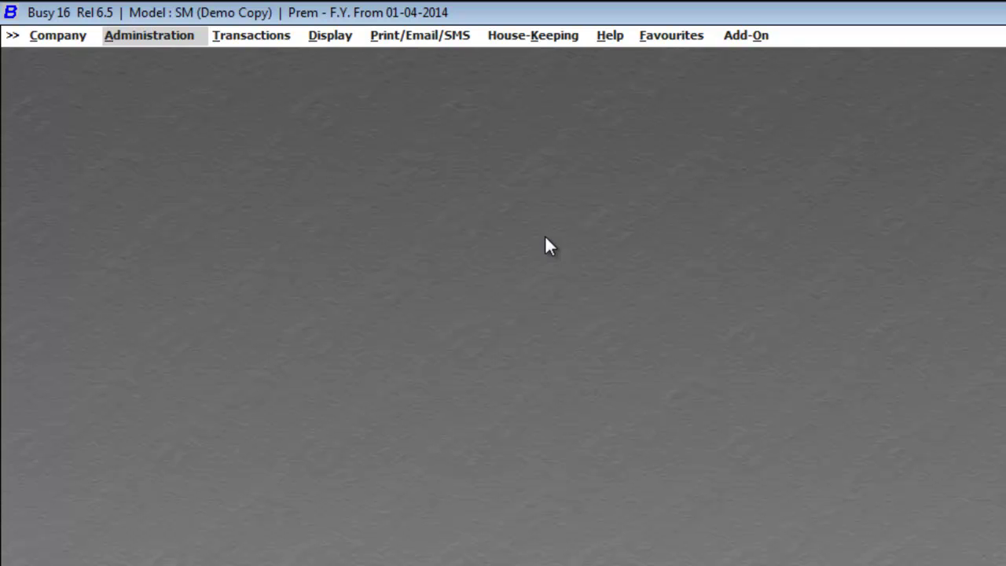
key(Escape)
key(Escape)
Step: Start adding a new purchase order voucher
key(Right)
key(Down)
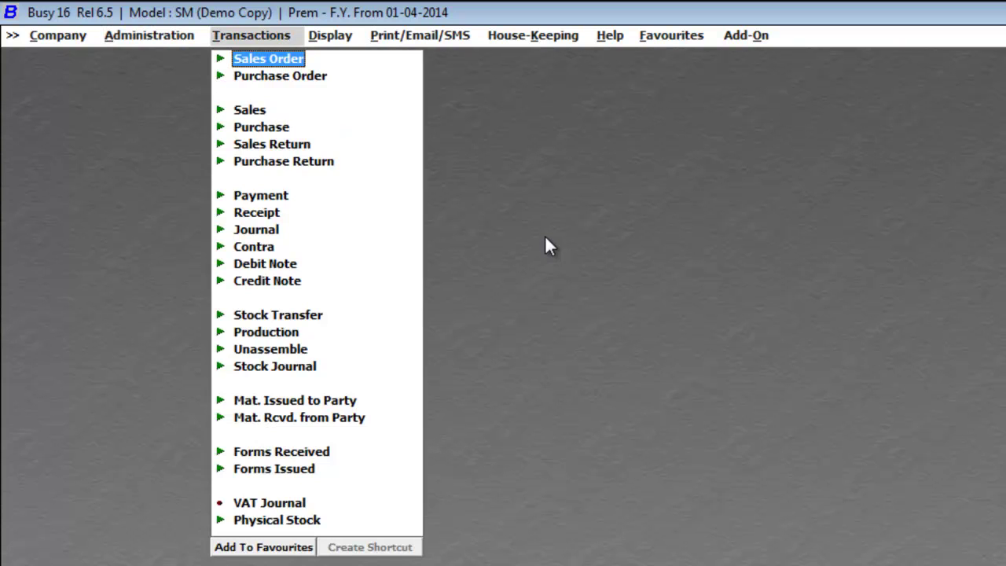
key(Down)
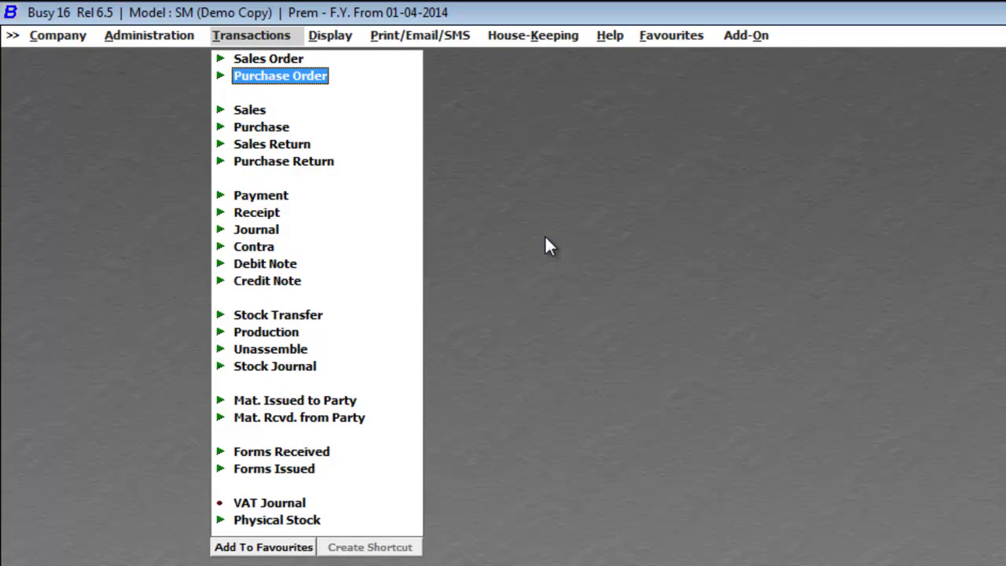
key(Down)
key(Down)
key(Up)
key(Up)
key(Return)
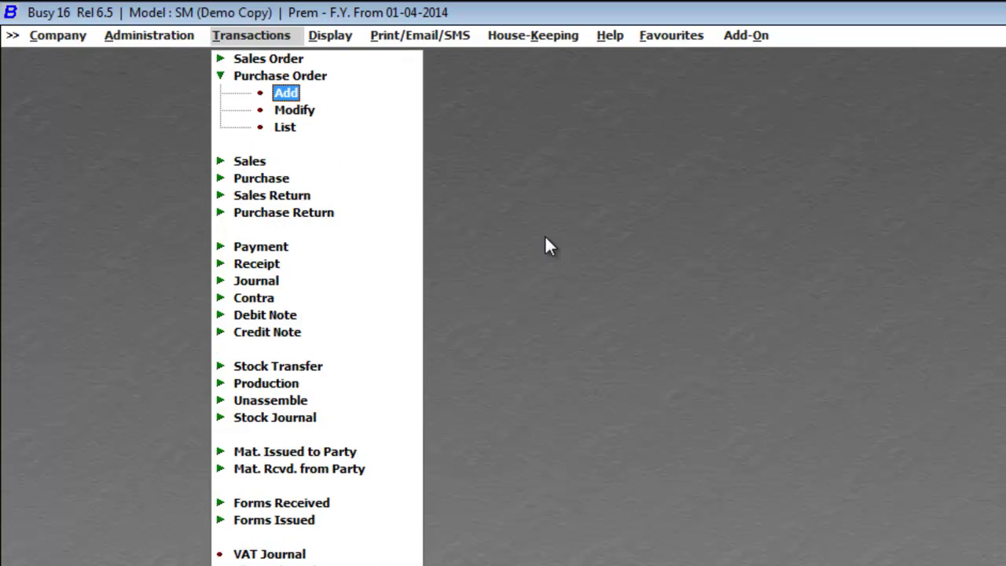
key(Return)
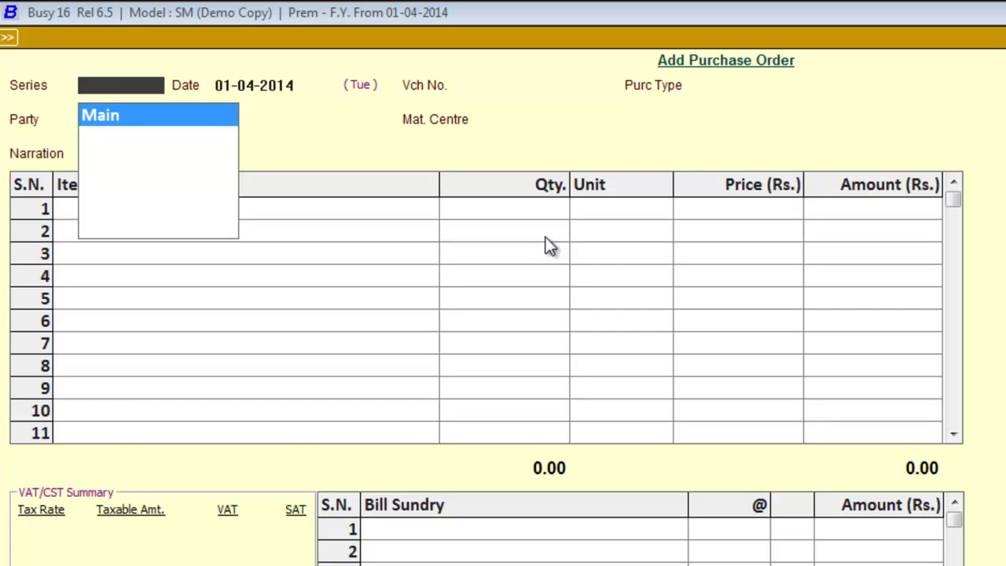
Step: Fill the purchase order header with the Main series, date 01-04-2014 and voucher number Po/201
key(Return)
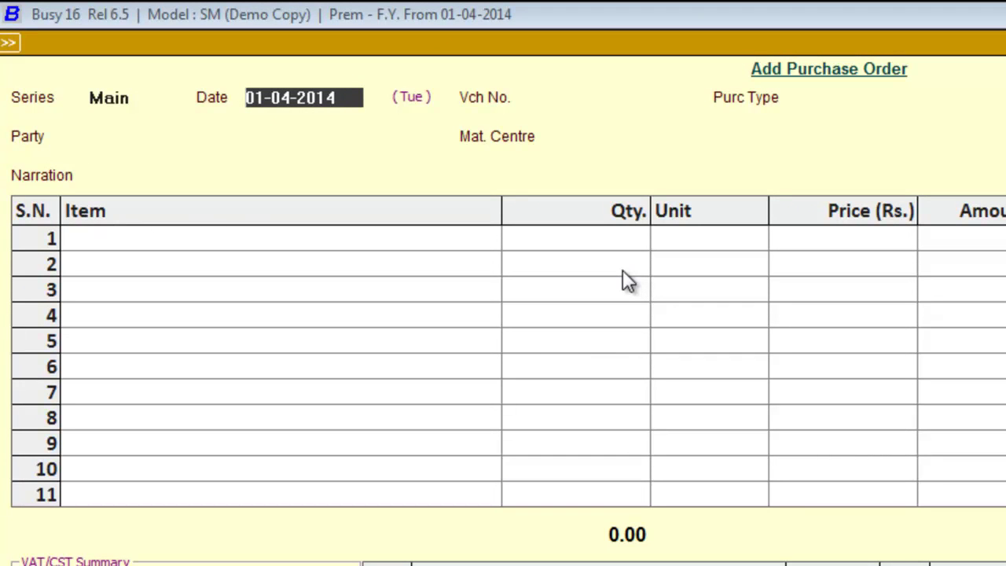
key(Return)
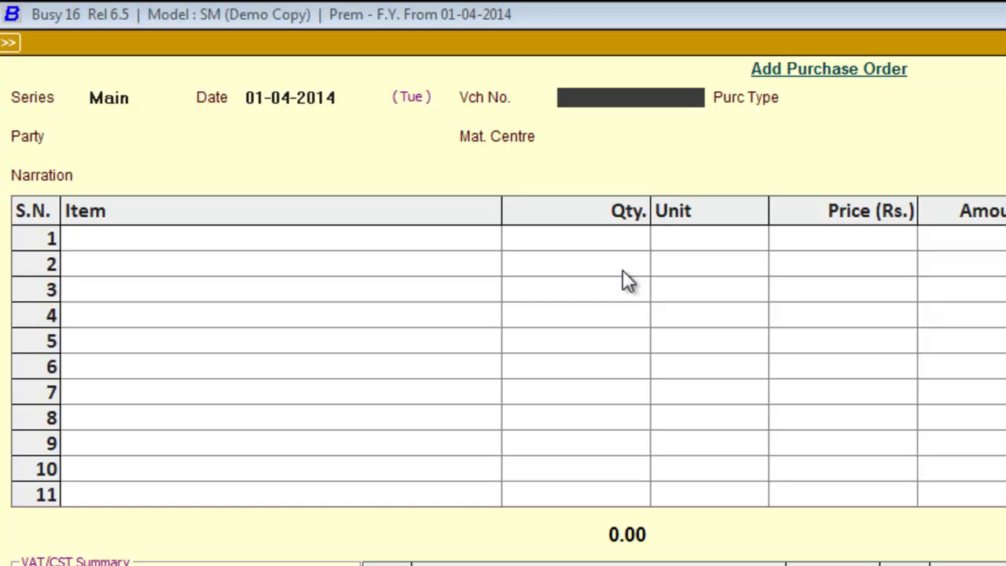
text(po/201)
key(Return)
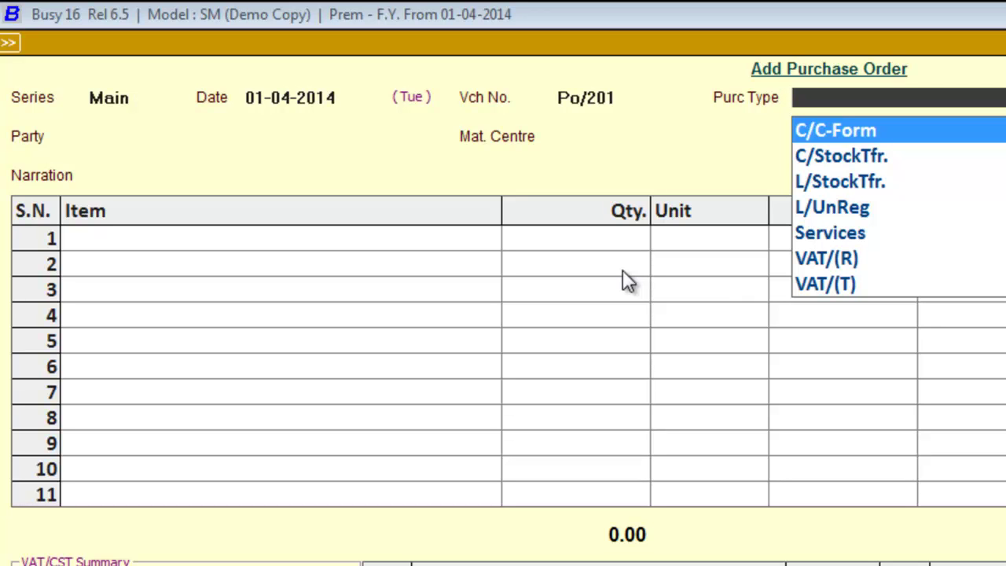
Step: Look through the purchase types available for the purchase order
key(Down)
key(Down)
key(Down)
key(Down)
key(Down)
key(Down)
key(Down)
key(Down)
key(Down)
key(Down)
key(Down)
key(Down)
key(Down)
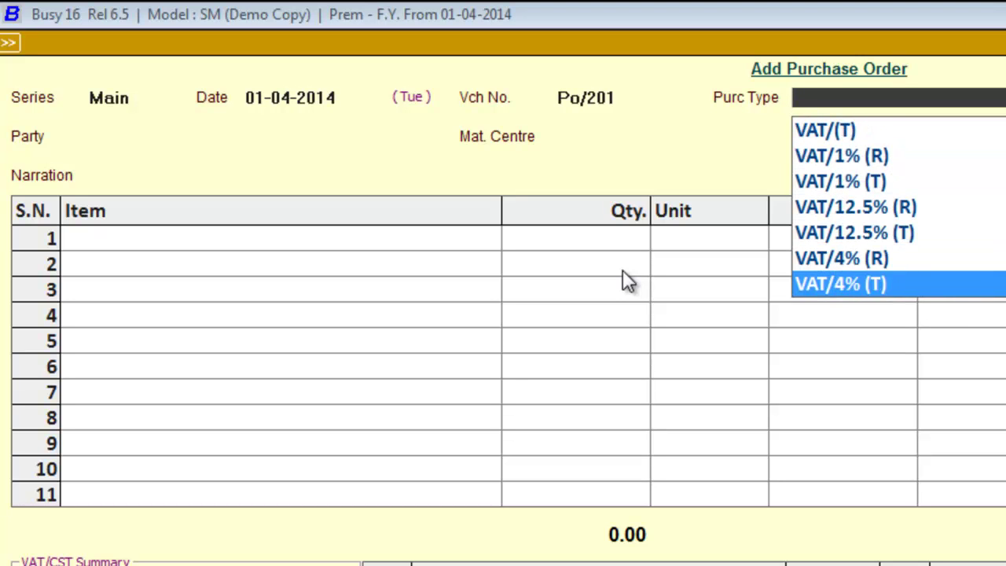
key(Down)
key(Down)
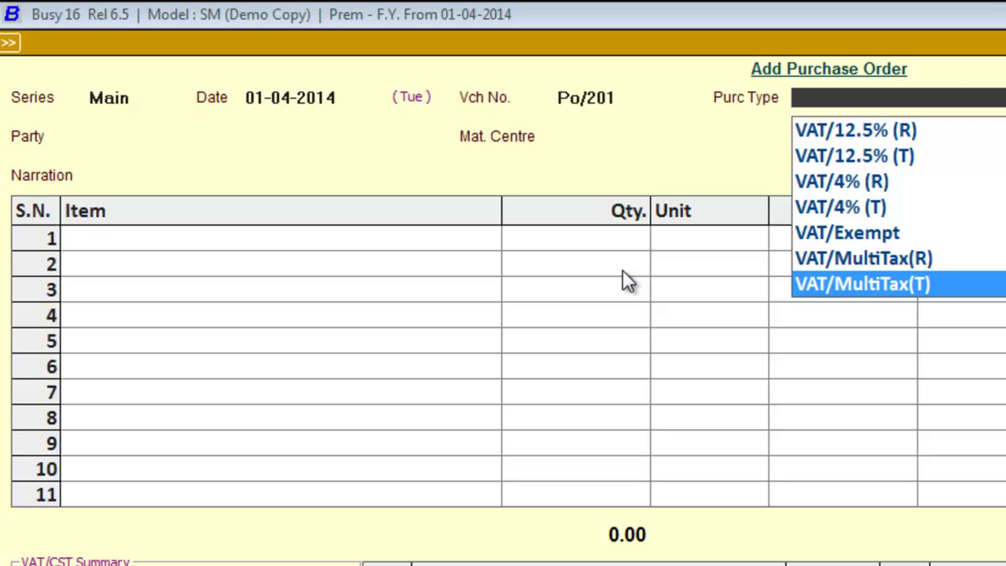
key(Down)
key(Down)
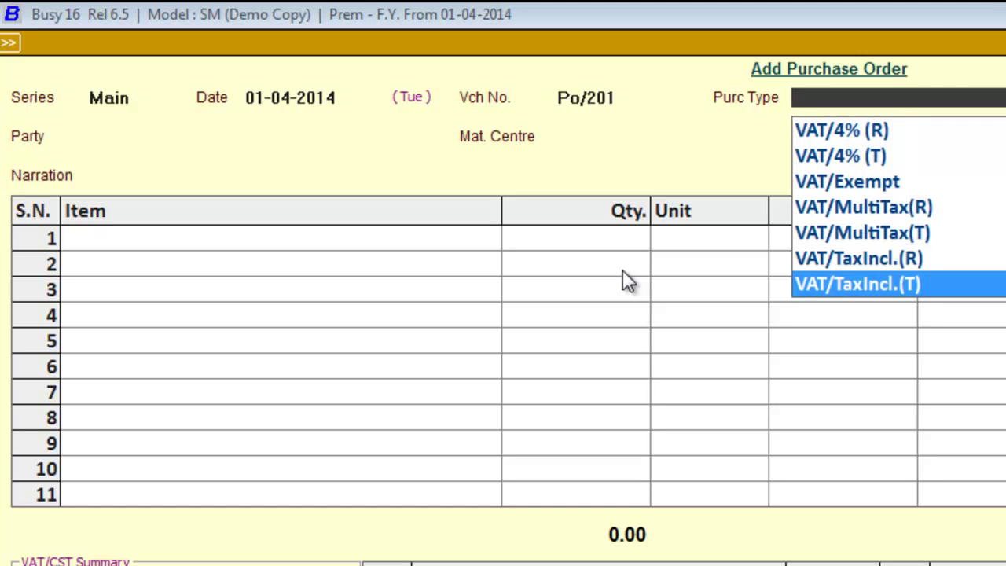
key(Up)
key(Up)
key(Up)
key(Up)
key(Up)
key(Up)
key(Up)
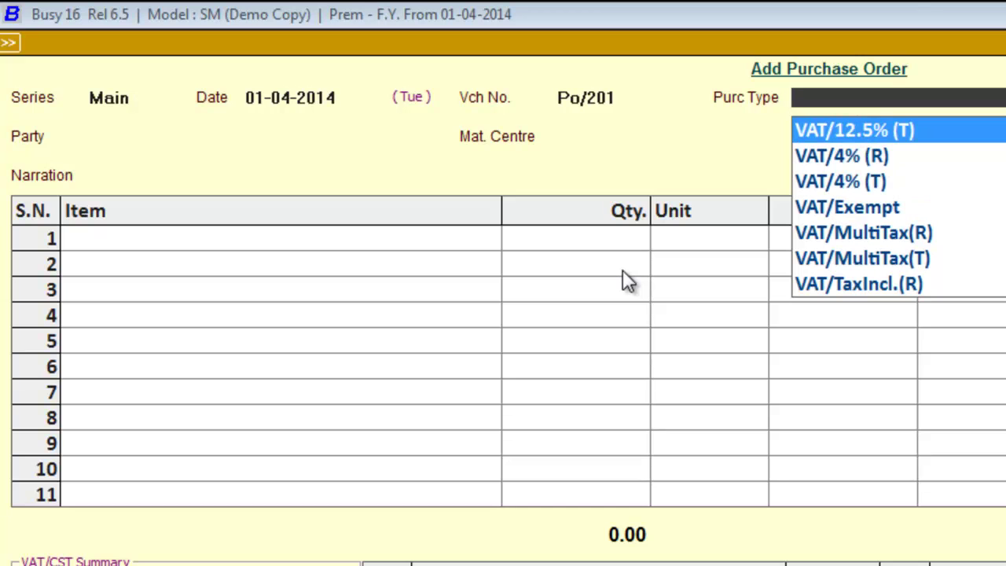
key(Up)
key(Up)
key(Up)
key(Up)
key(Up)
key(Up)
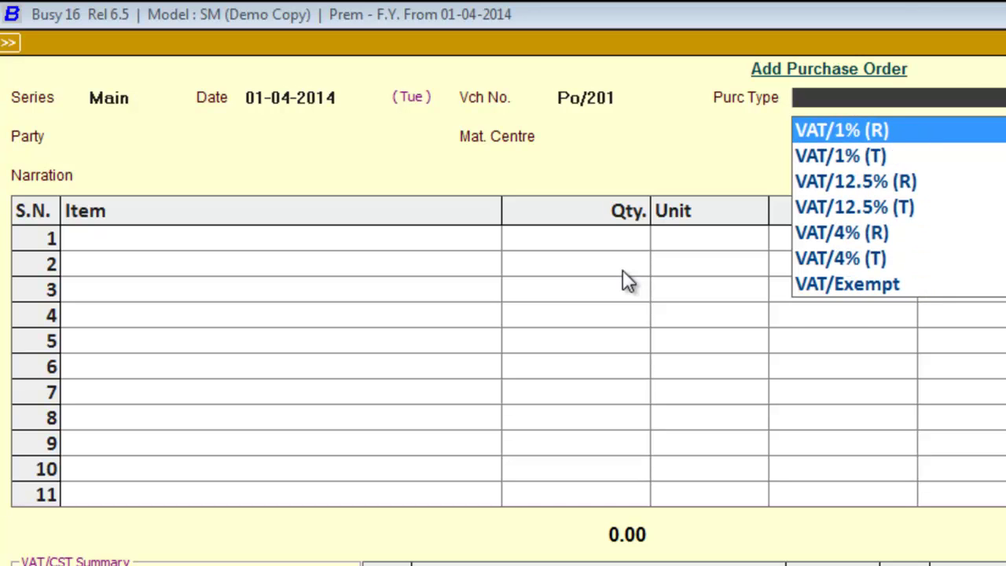
key(Up)
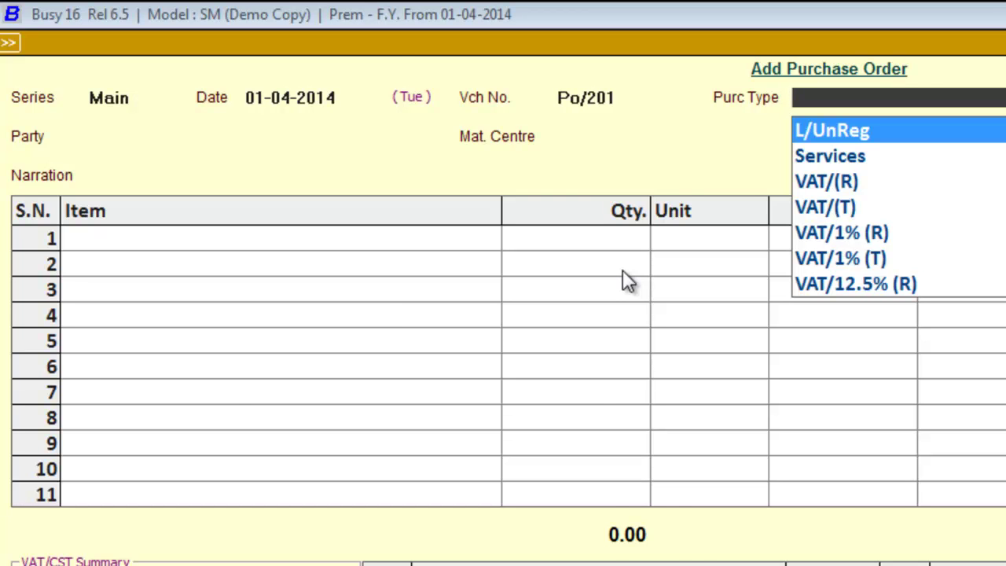
Step: Create a purchase type named Purcashe @5% with a single tax rate of 5%, and save it for the order
key(alt+c)
text(purcashe)
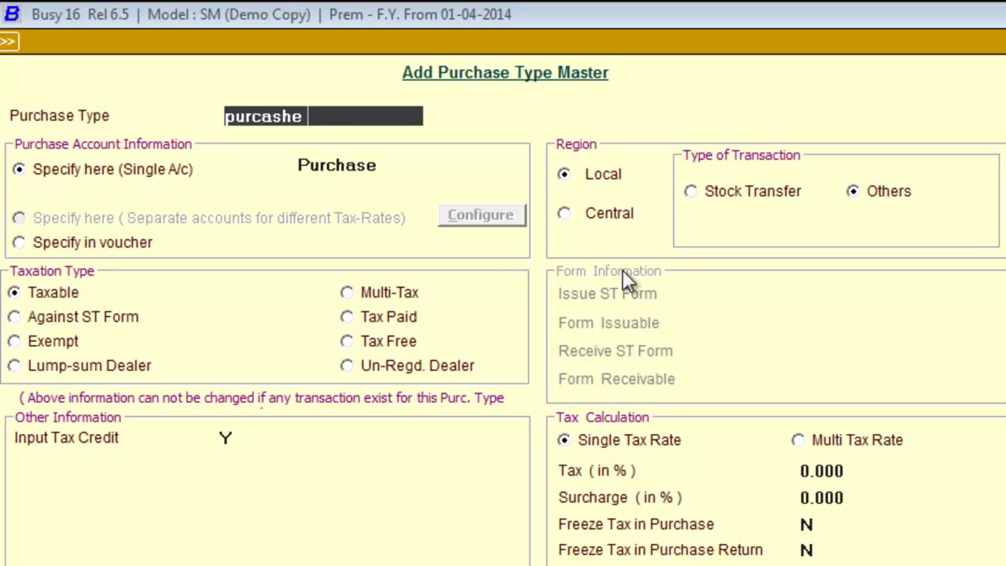
text( @5%)
key(Return)
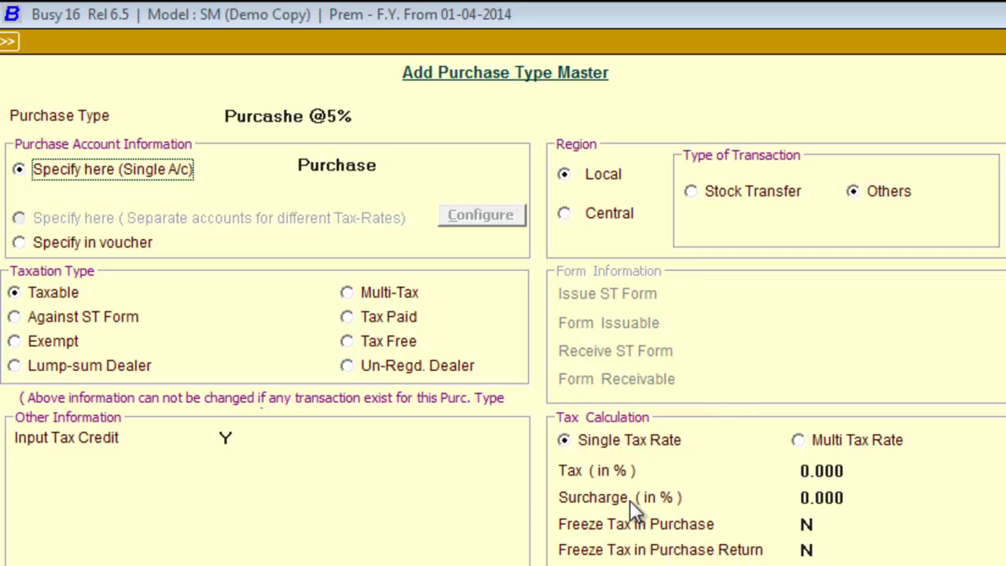
click(803, 470)
text(5)
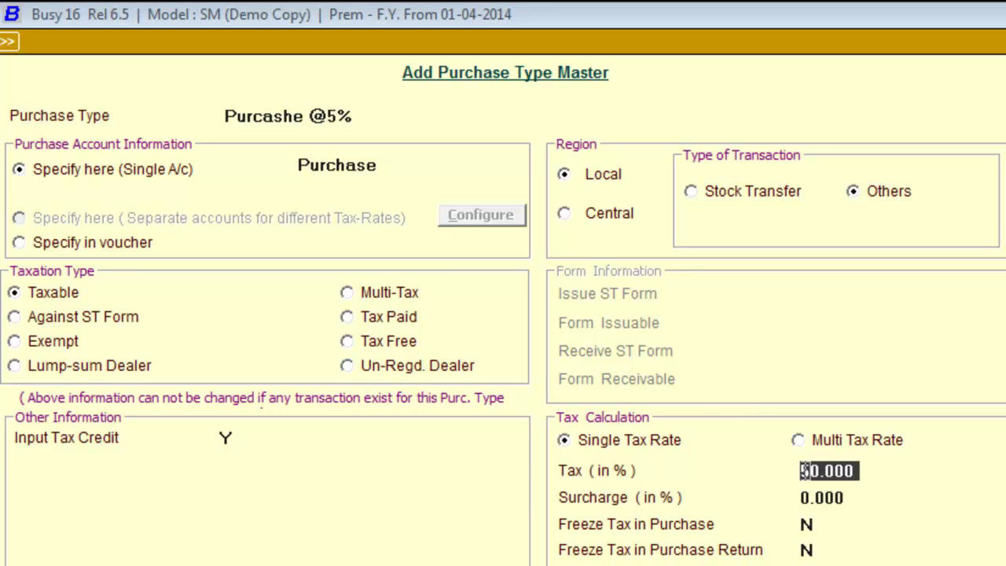
key(Delete)
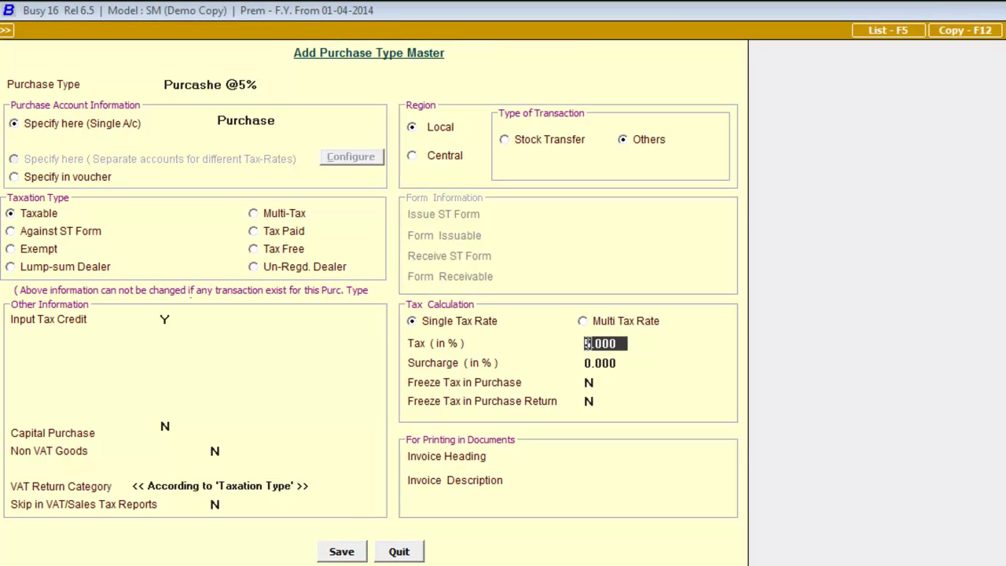
click(339, 551)
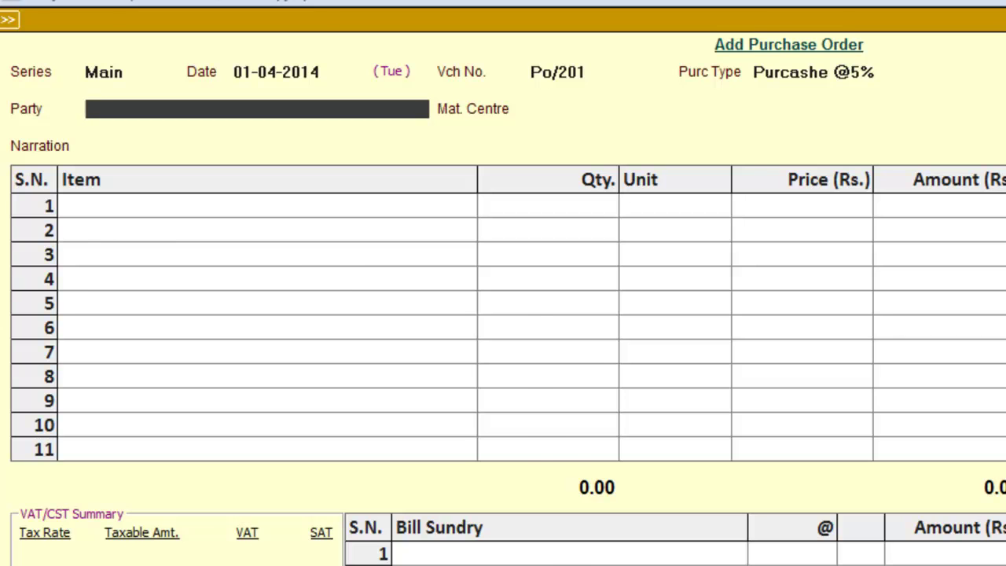
Step: Add a new party account for the order named Rk Electronics, in the Sundry Creditors group
key(F3)
text(p)
key(BackSpace)
text(rk electronics)
key(Return)
key(Return)
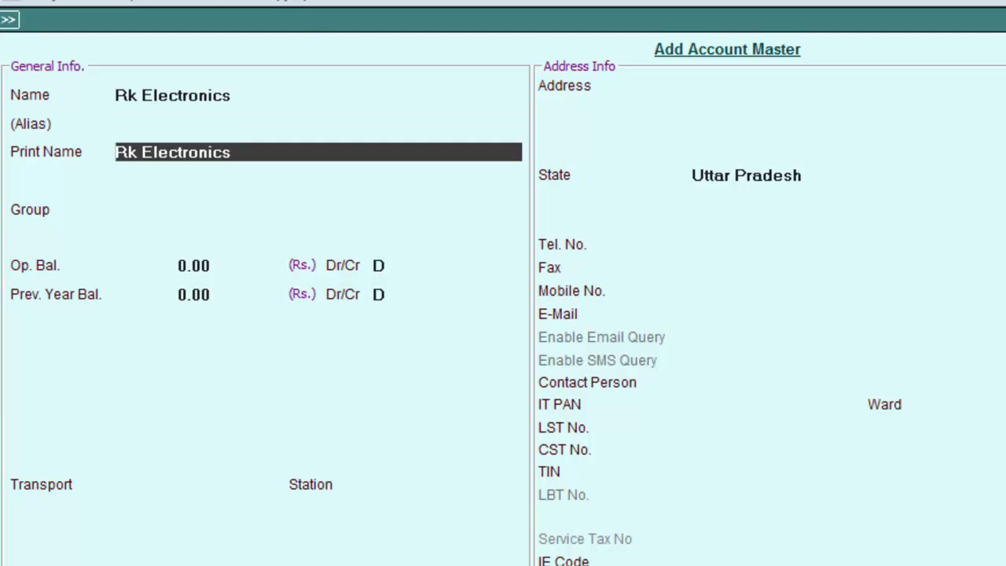
key(Return)
text(s)
key(Down)
key(Down)
key(Down)
key(Down)
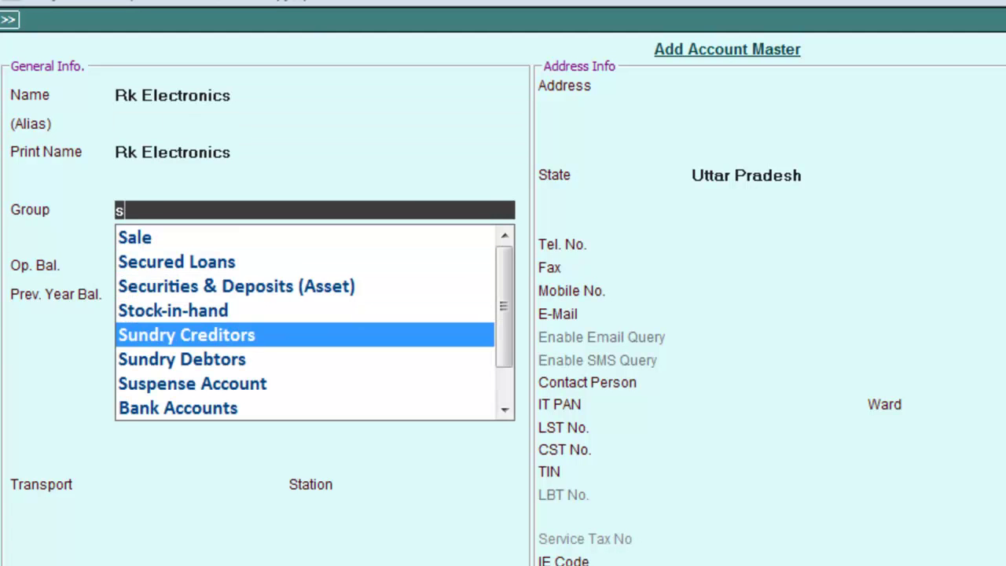
key(Return)
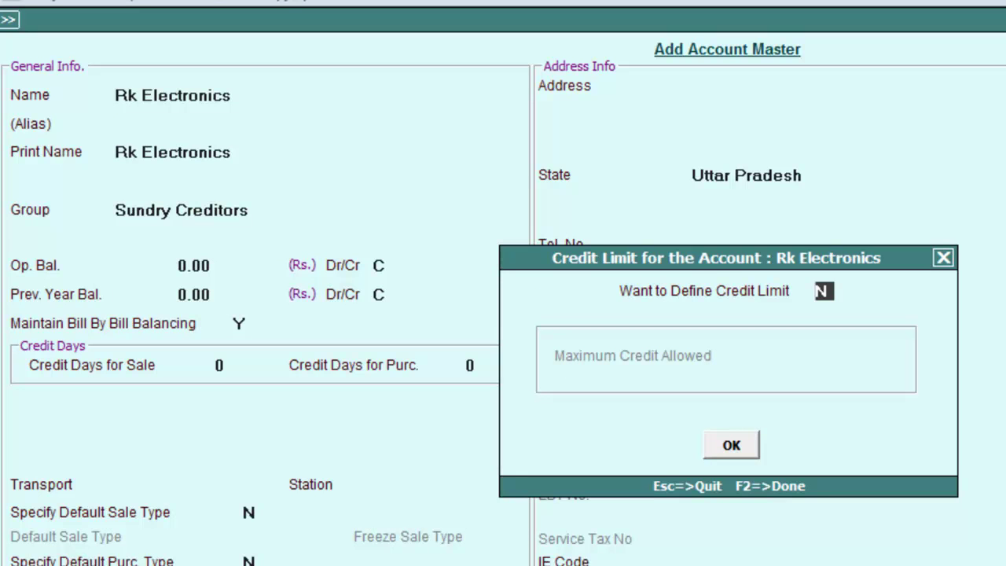
Step: Decline the credit limit and cost centre allocation for the Rk Electronics account, and save it as the order's party
key(Return)
key(Return)
key(Return)
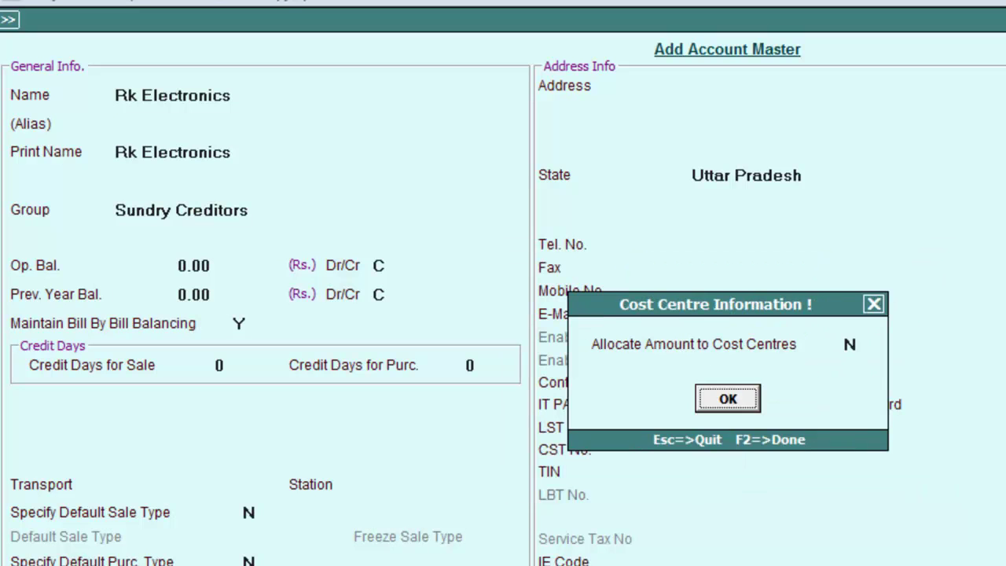
key(Return)
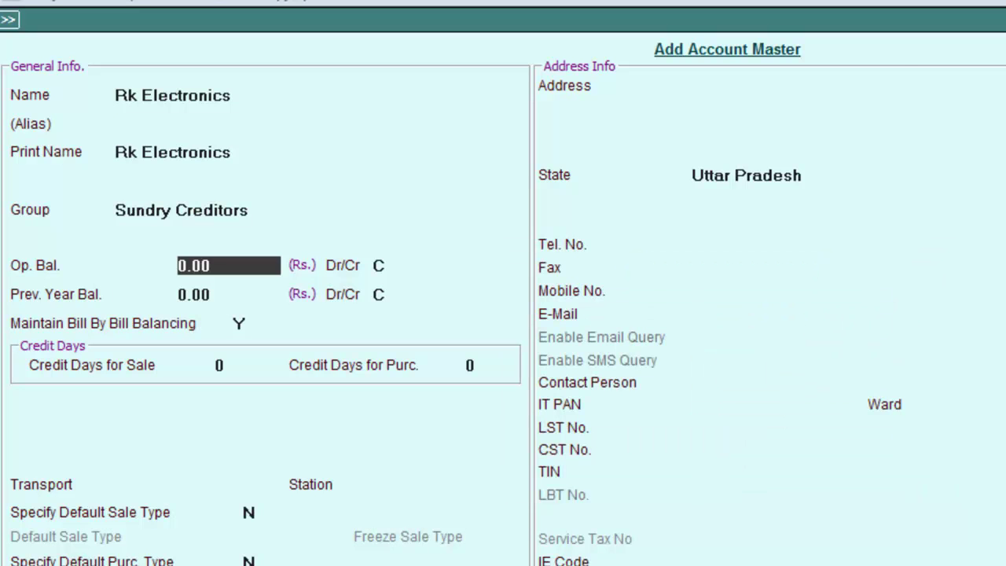
key(ctrl+a)
key(Return)
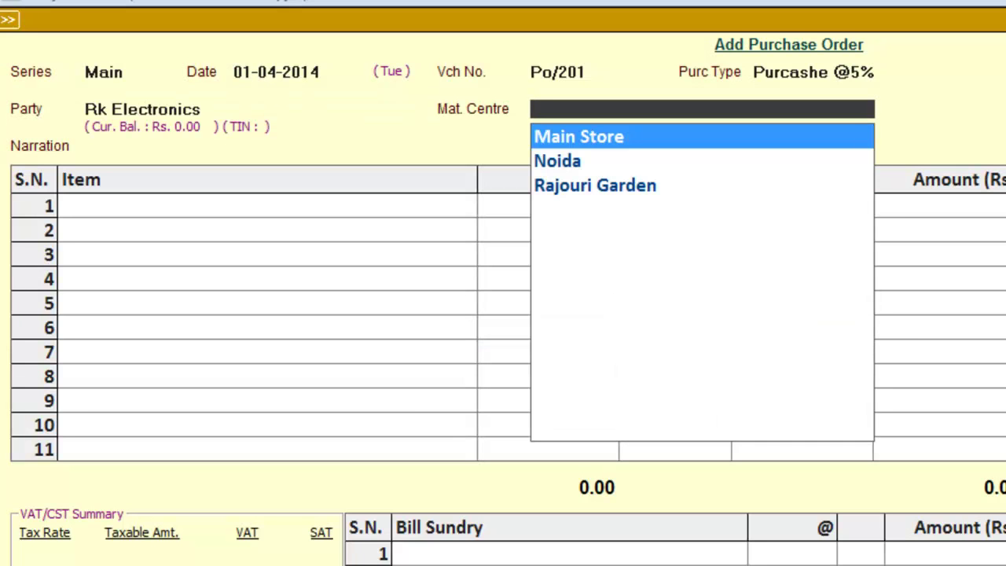
Step: Choose Noida as the purchase order's material centre and leave the narration blank
key(Down)
key(Down)
key(Up)
key(Return)
key(Return)
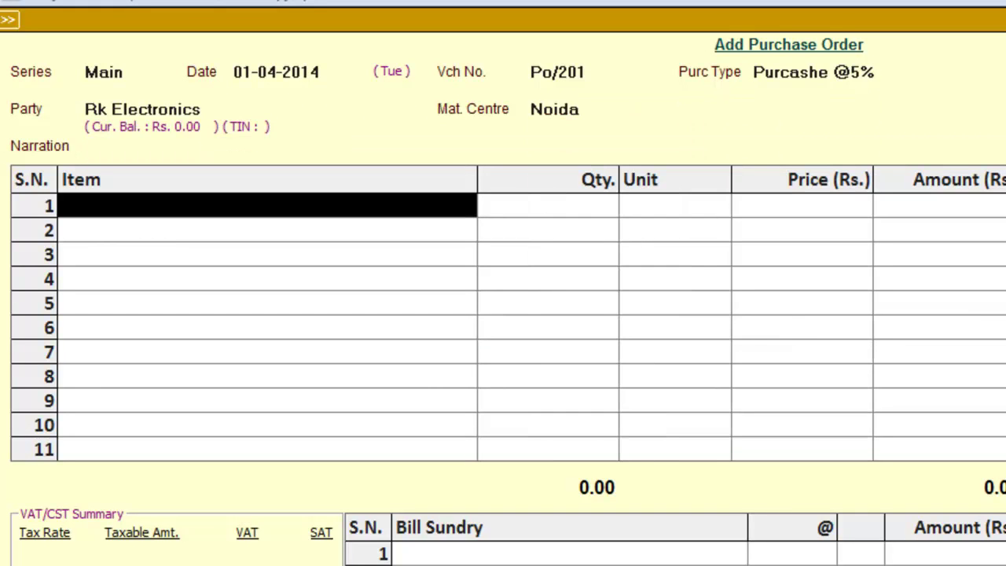
Step: Add Cd-drive as the purchase order's first item, with a quantity of 50 pcs. at a price of Rs. 2,000
text(c)
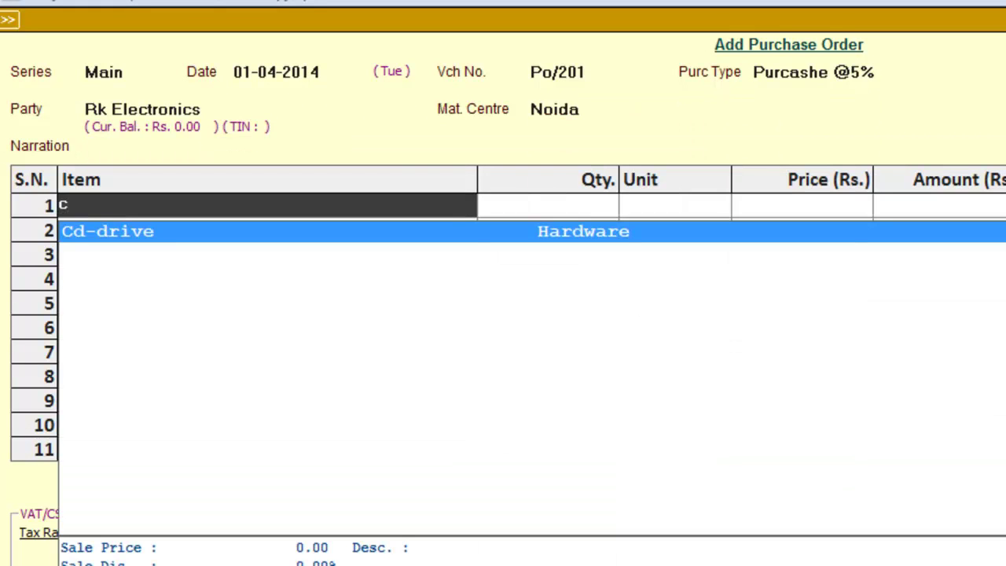
key(Return)
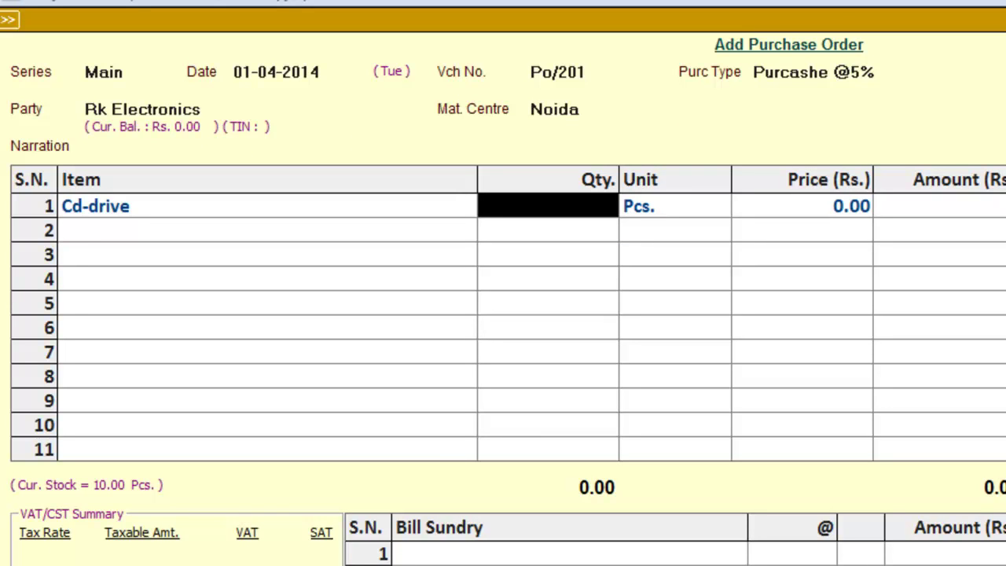
text(50)
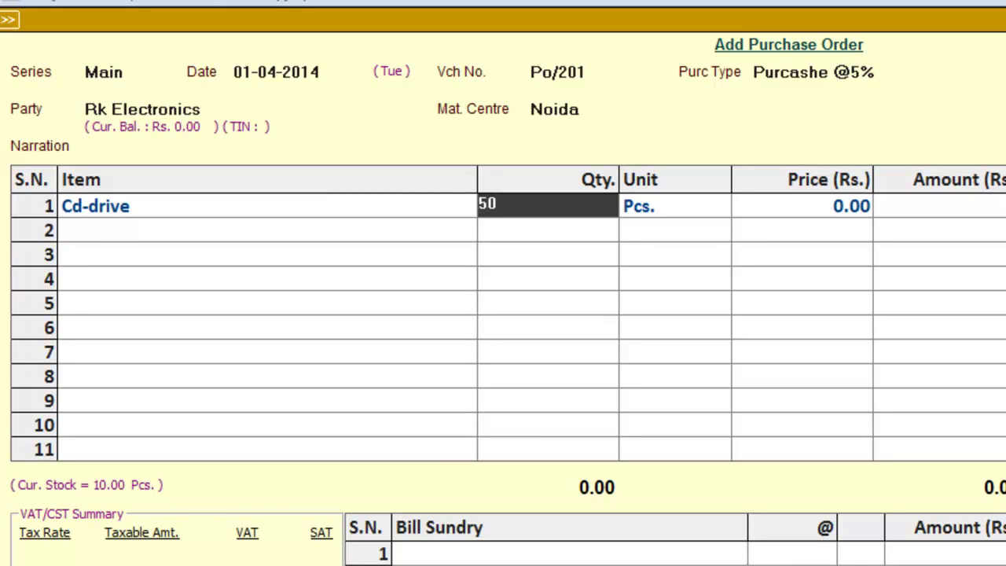
key(Return)
key(Return)
text(2000)
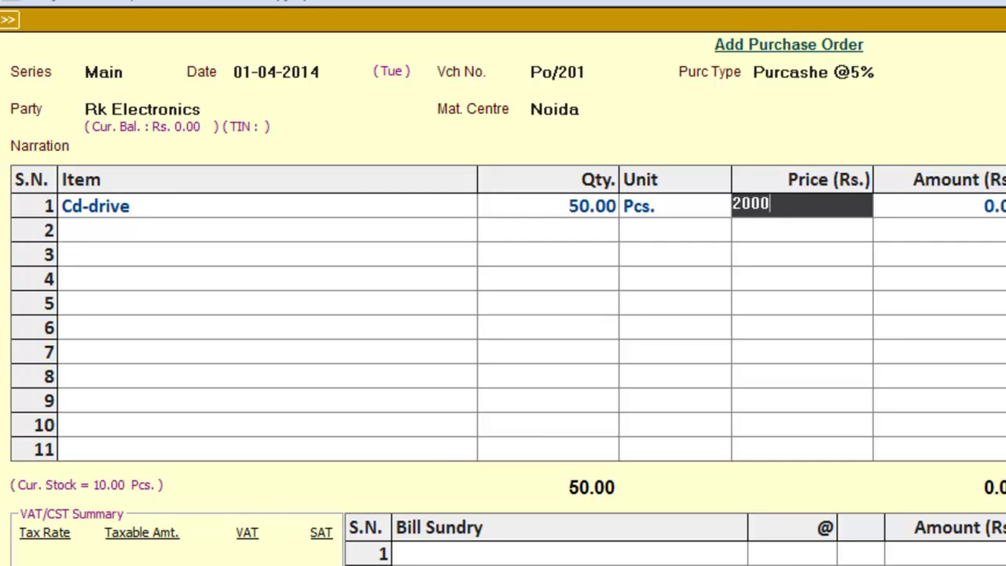
key(Return)
key(Return)
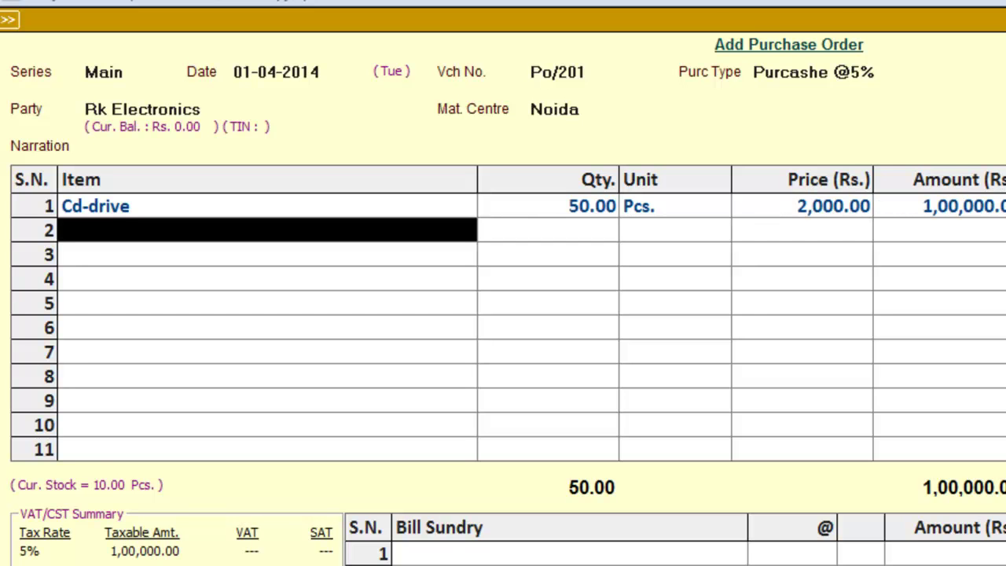
Step: Add Monitor as the purchase order's second item, with a quantity of 90 pcs. at a price of Rs. 4,000
text(m)
key(Return)
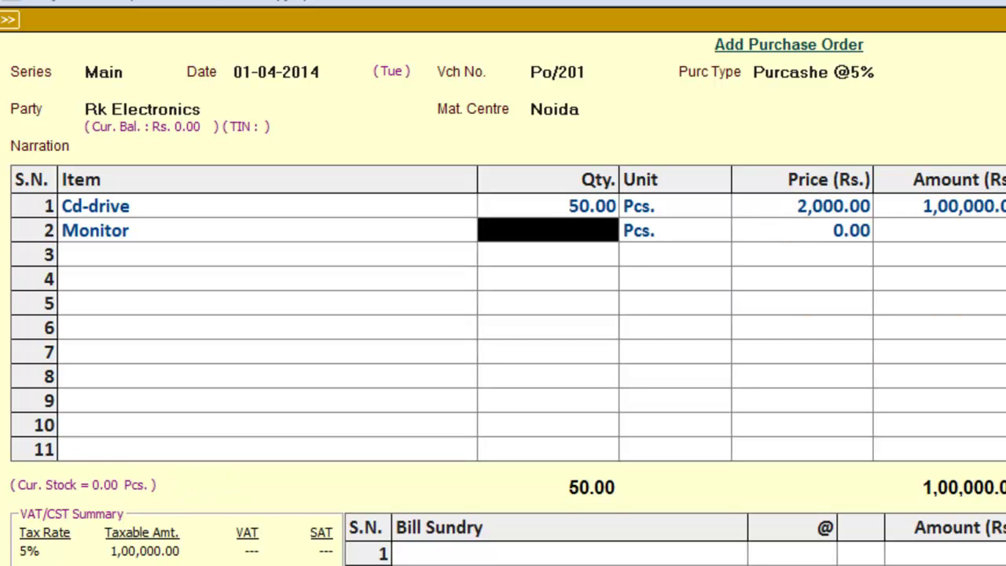
text(90)
key(Return)
key(Return)
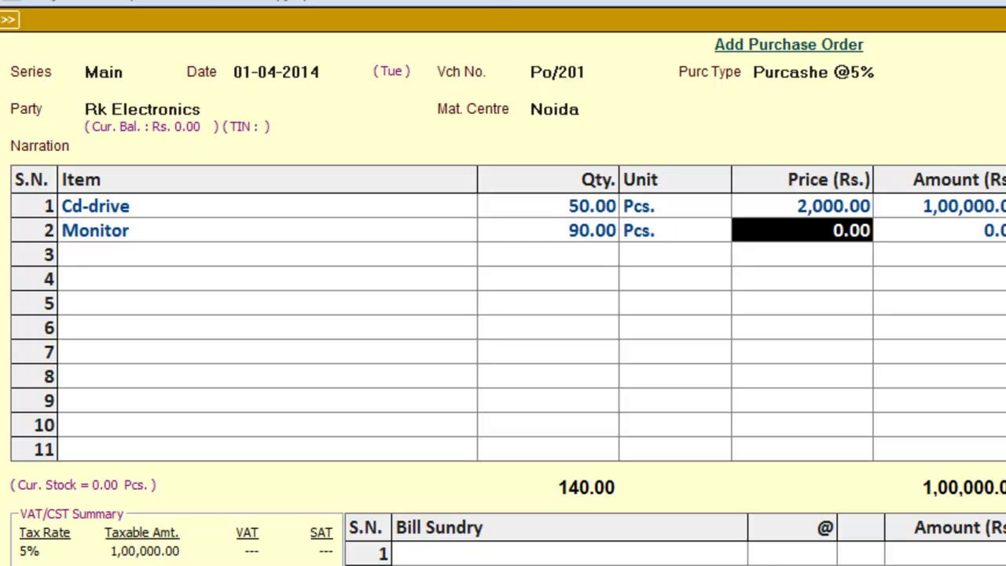
text(4000)
key(Return)
key(Return)
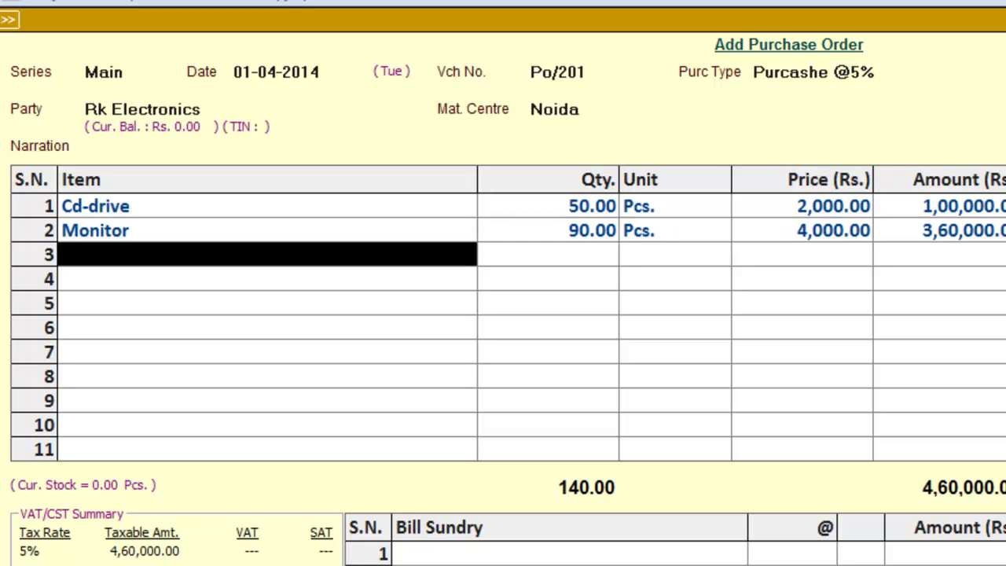
Step: Add Pen -drive(4gb) as the purchase order's third item, with a quantity of 200 pcs. at a price of Rs. 500
text(p)
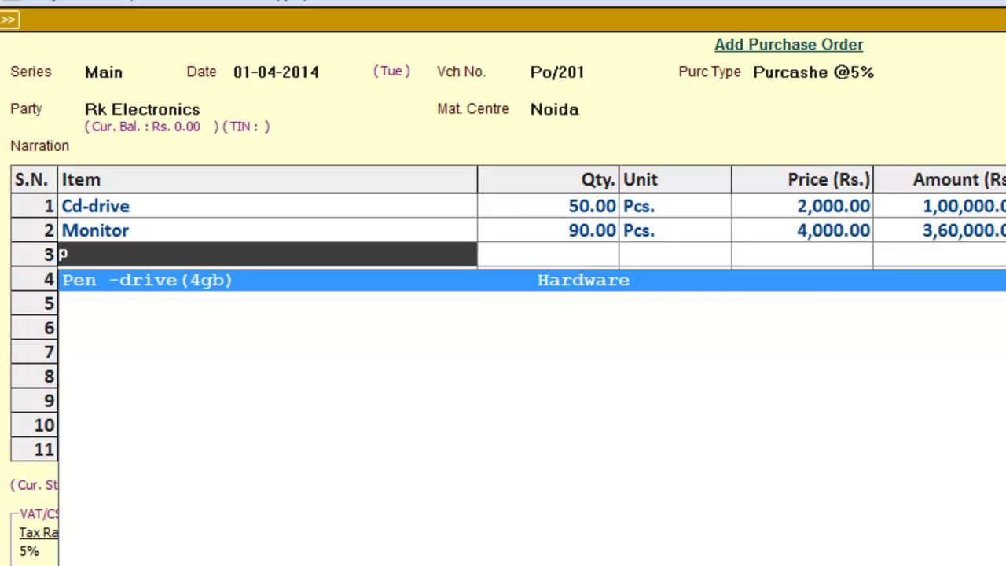
key(Return)
text(200)
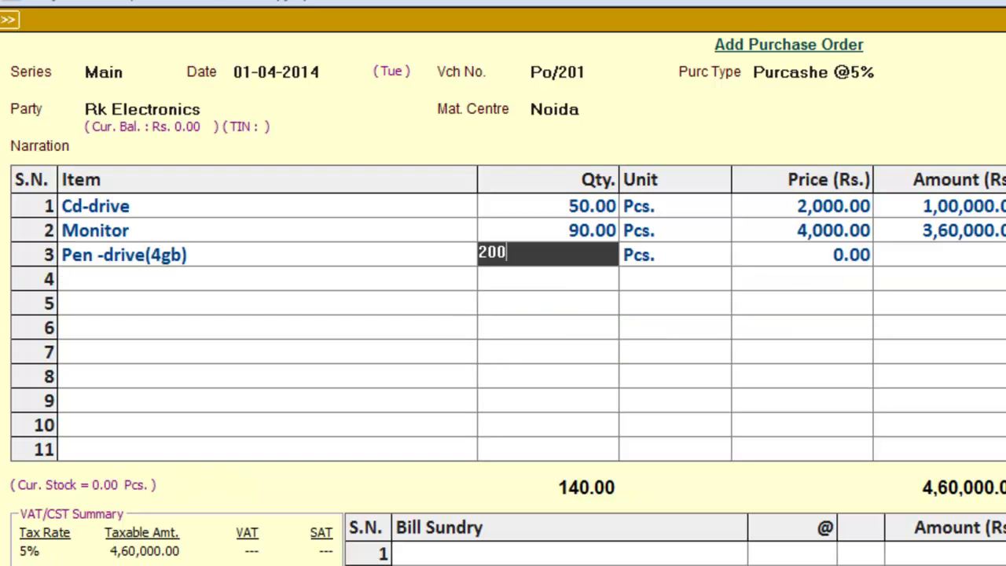
key(Return)
key(Return)
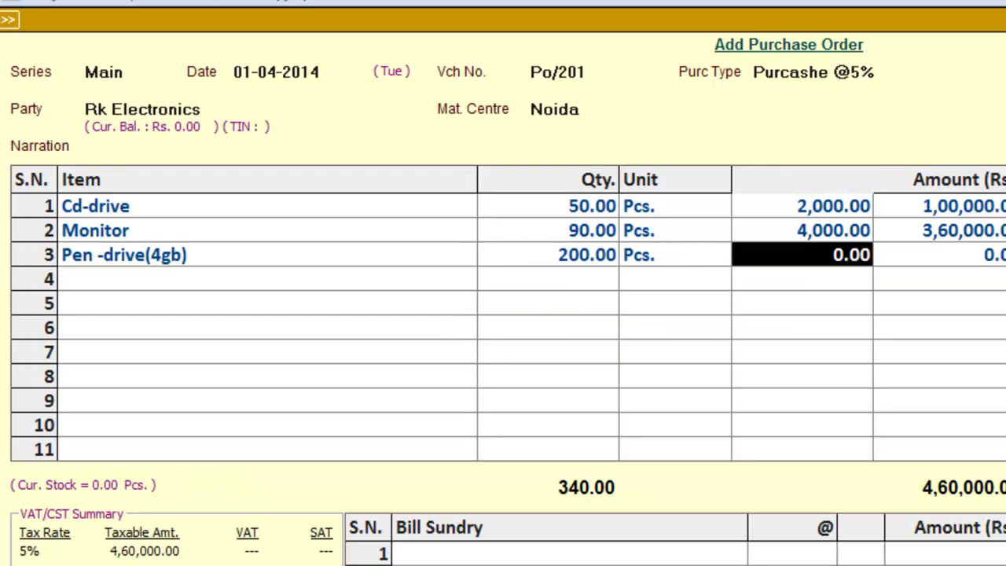
text(500)
key(Return)
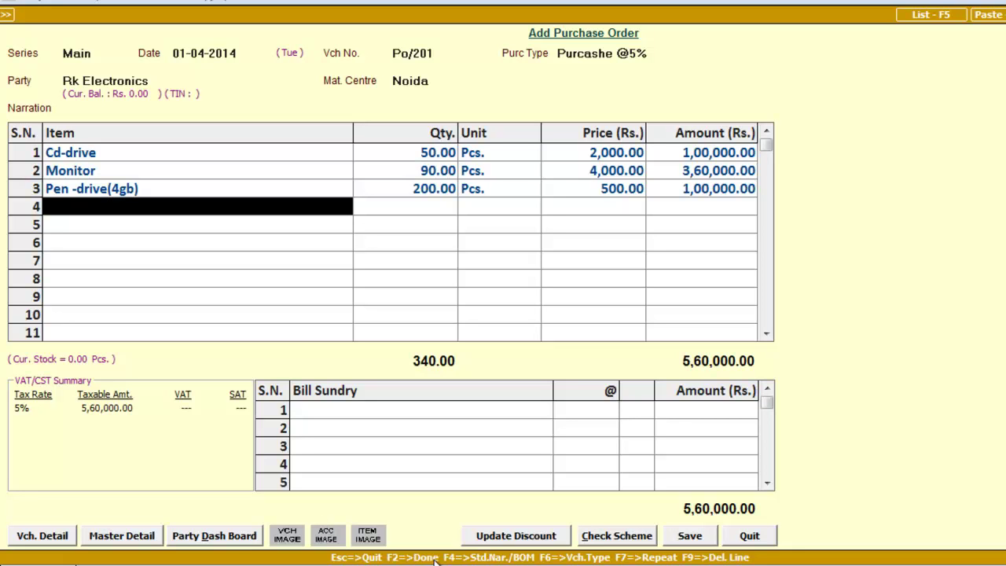
Step: Save the purchase order, continuing with the item tax percentages as they are, and leave purchase order entry
click(690, 537)
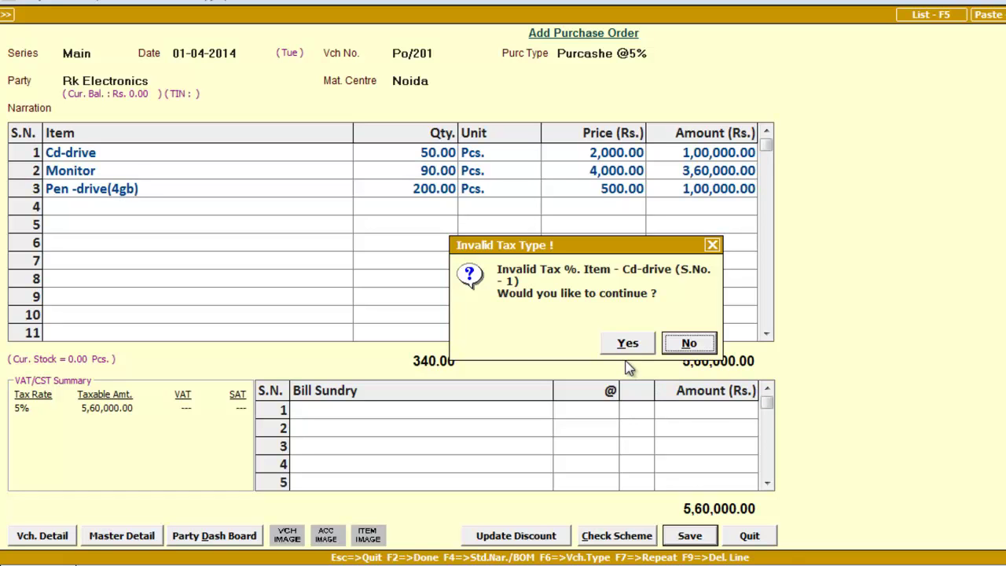
click(628, 346)
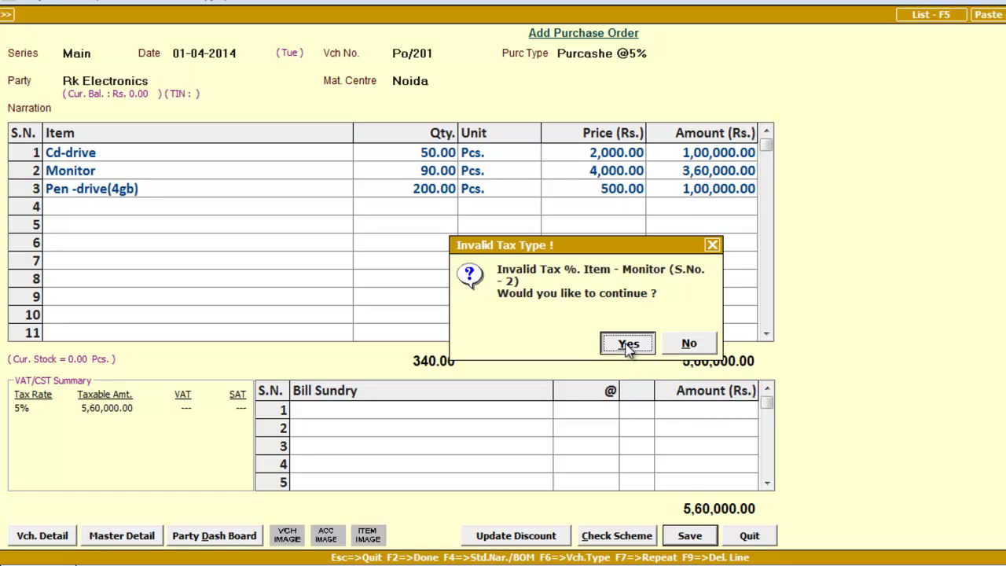
click(628, 346)
click(628, 344)
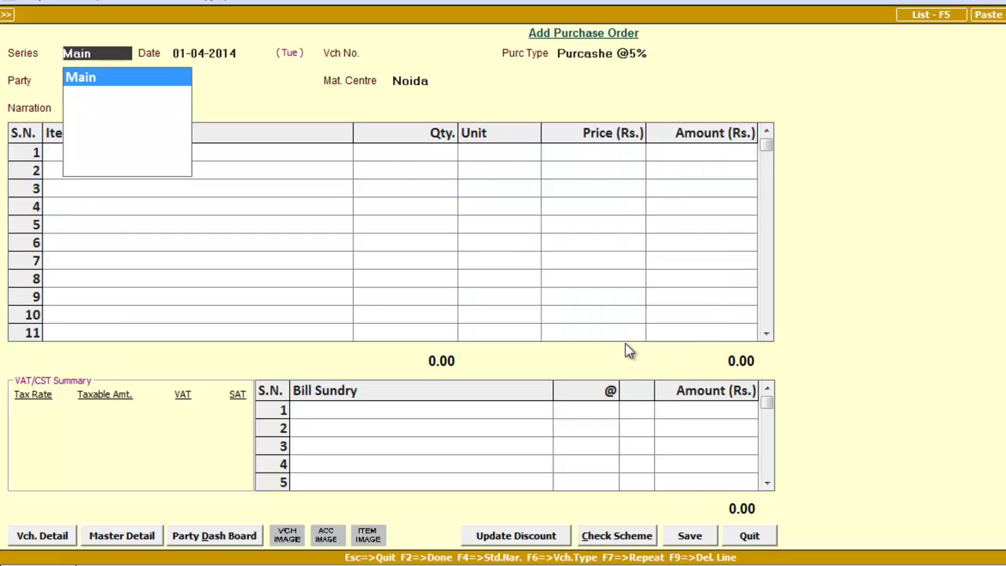
key(Escape)
key(Escape)
key(Escape)
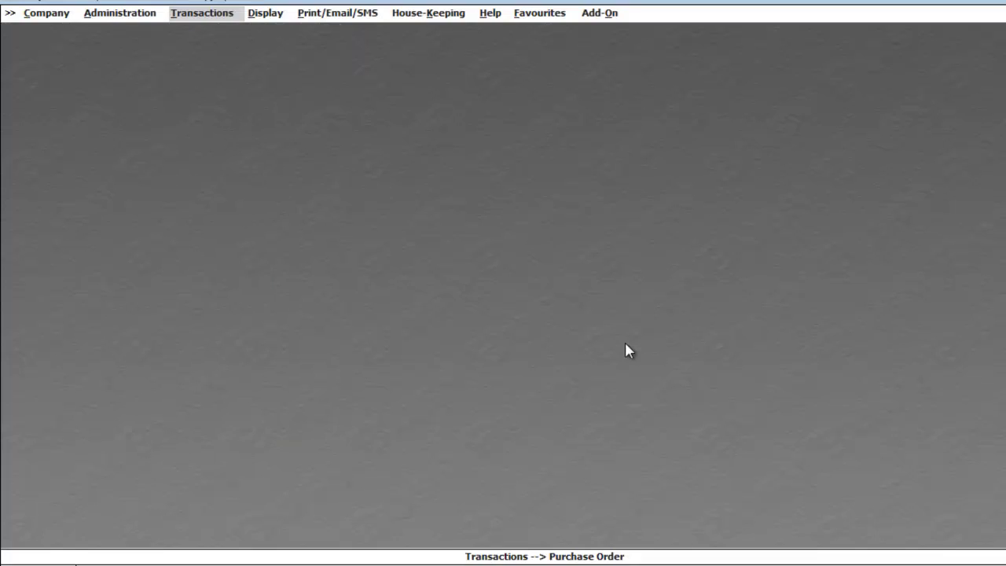
Step: Open a new Mat. Rcvd. from Party voucher for entry
key(Return)
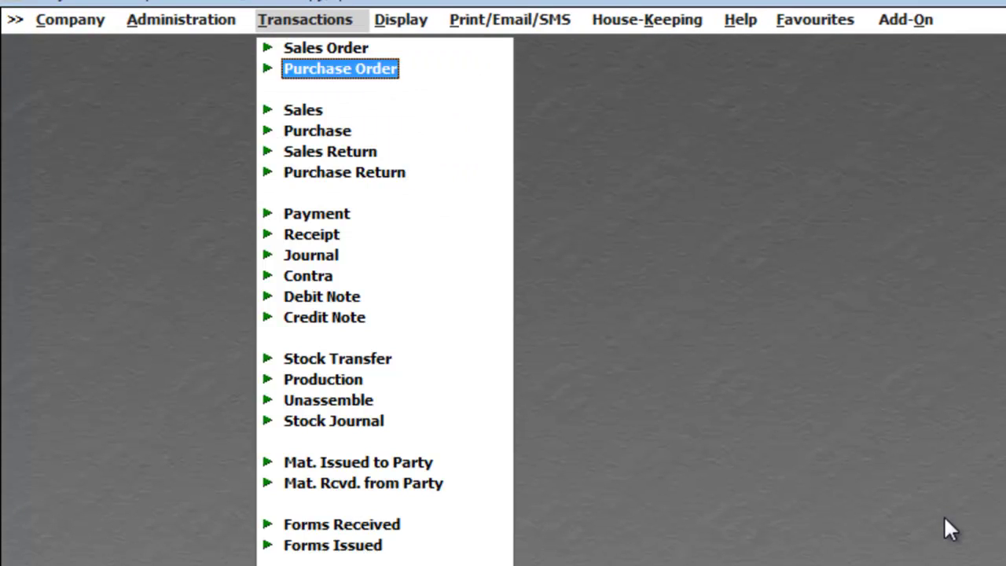
key(Down)
key(Down)
key(Down)
key(Down)
key(Down)
key(Down)
key(Down)
key(Down)
key(Down)
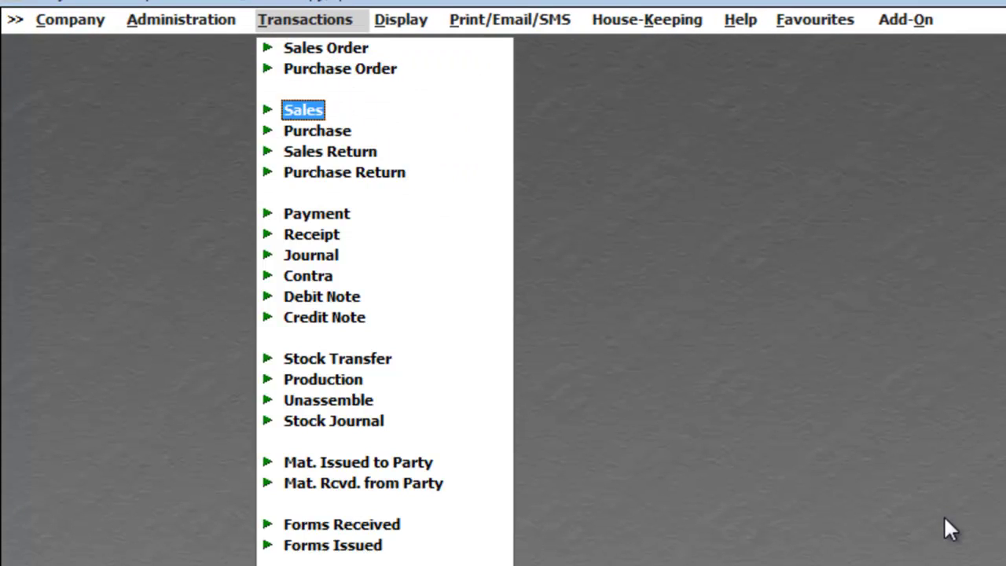
key(Down)
key(Down)
key(Down)
key(Down)
key(Down)
key(Down)
key(Down)
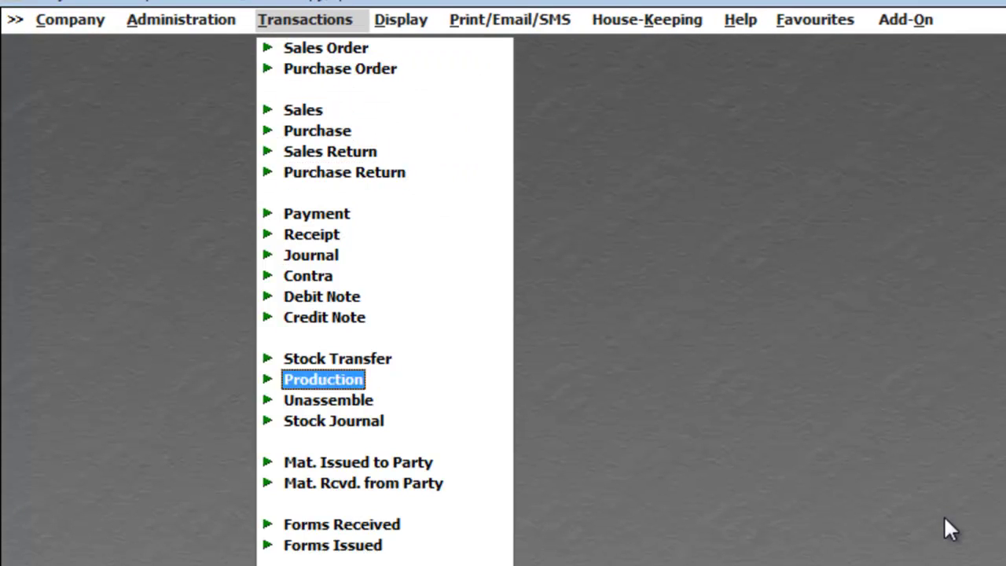
key(Up)
key(Down)
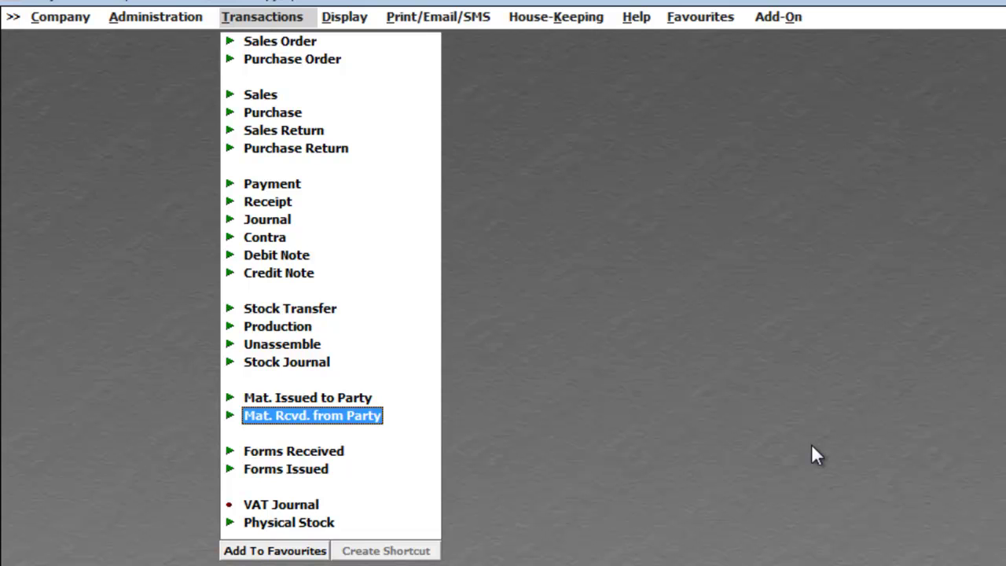
key(Return)
key(Return)
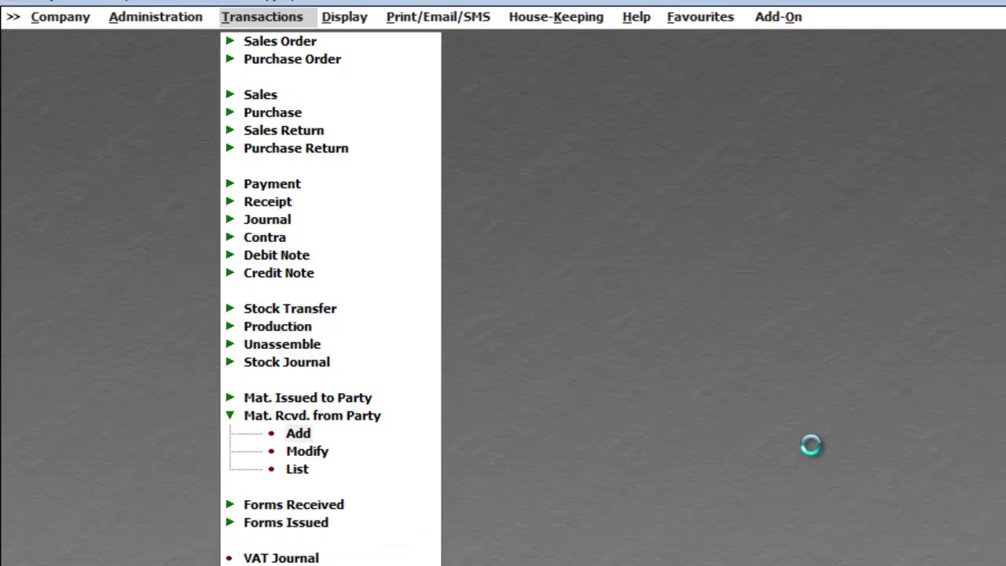
Step: Keep series Main and date 01-04-2014, number the material received voucher Chl/120, and set its type to Purchase Challan
key(Return)
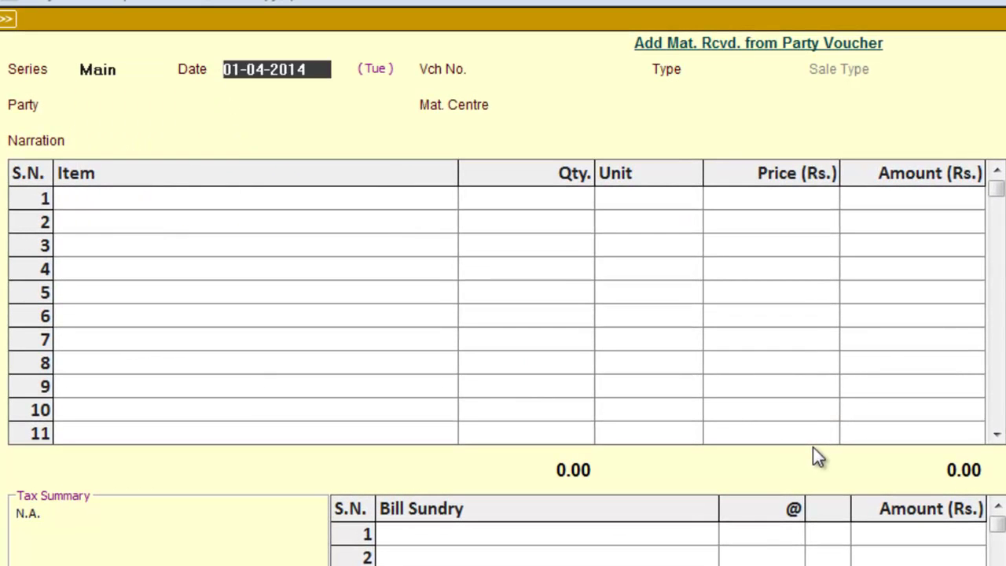
key(Return)
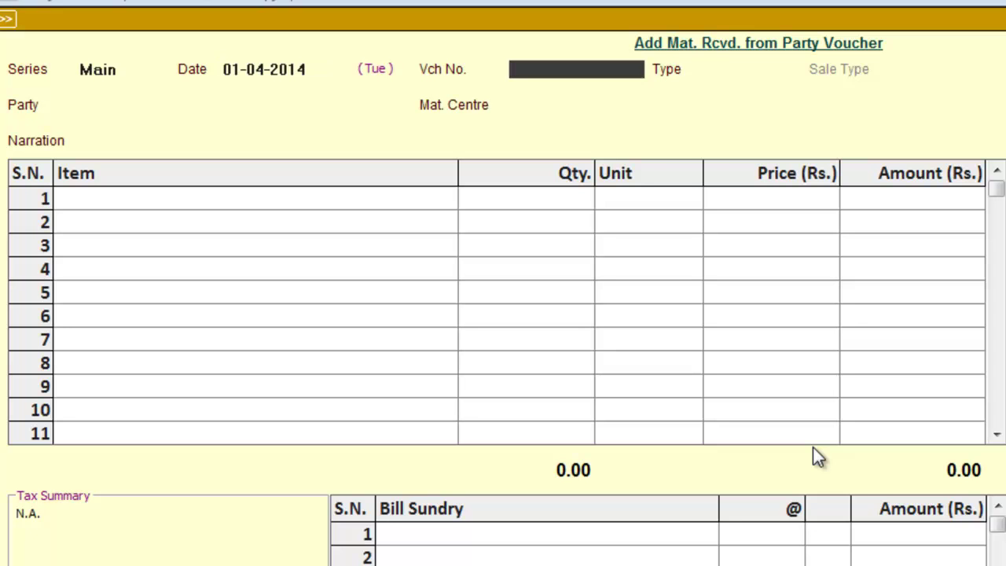
text(chl/120)
key(Return)
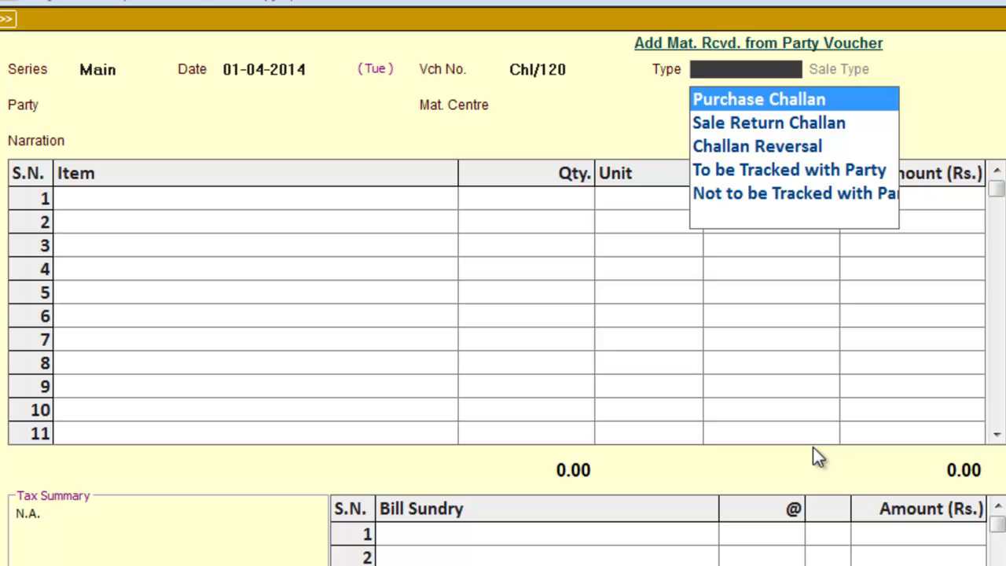
key(Return)
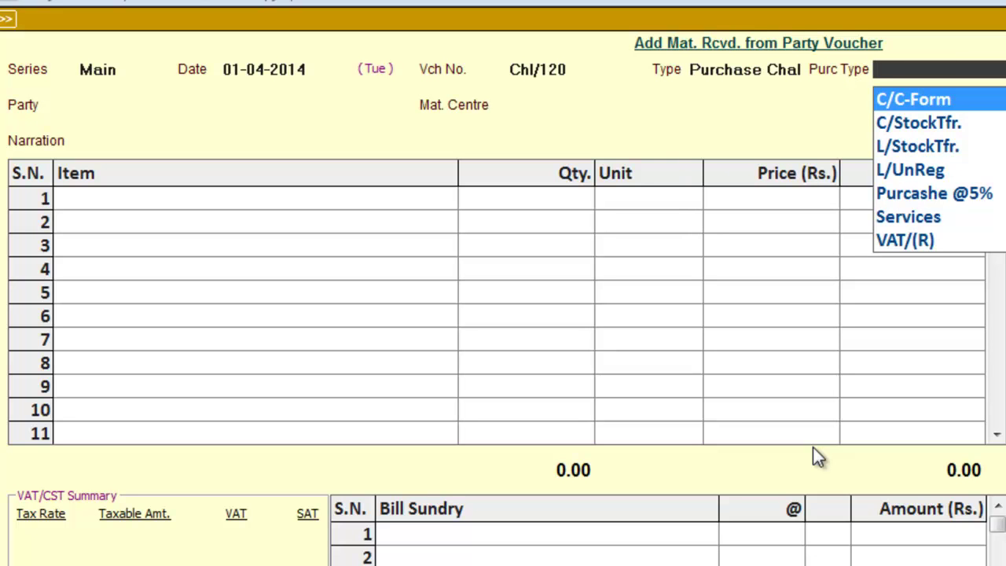
Step: Set the challan's purchase type to Purcashe @5% and its party to Rk Electronics
key(Down)
key(Down)
key(Down)
key(Down)
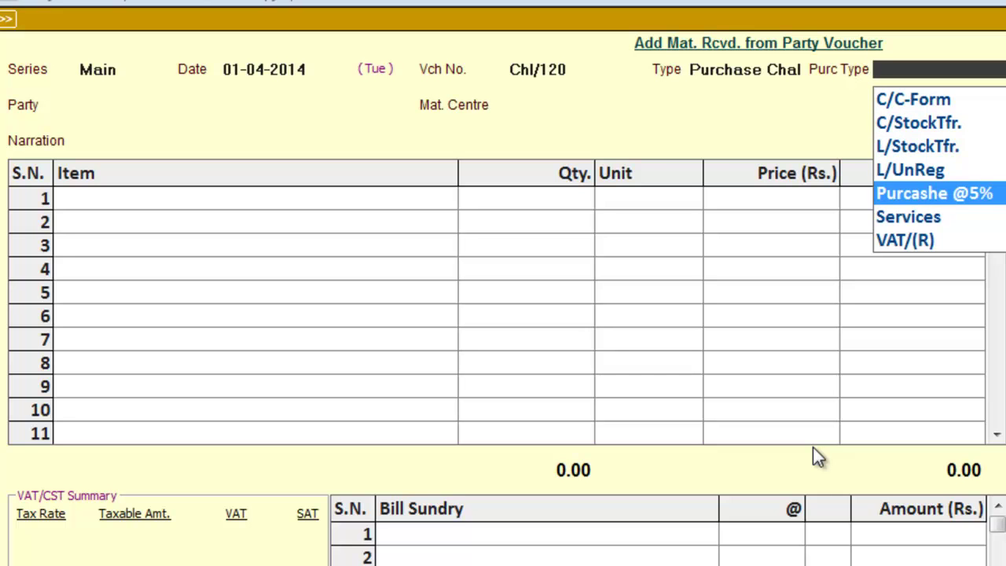
key(Return)
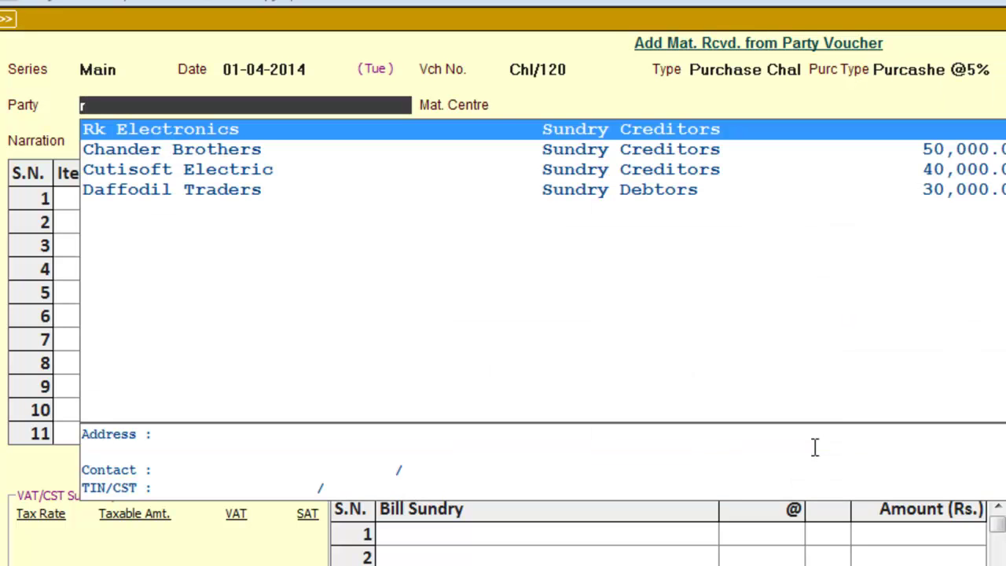
text(r)
key(Return)
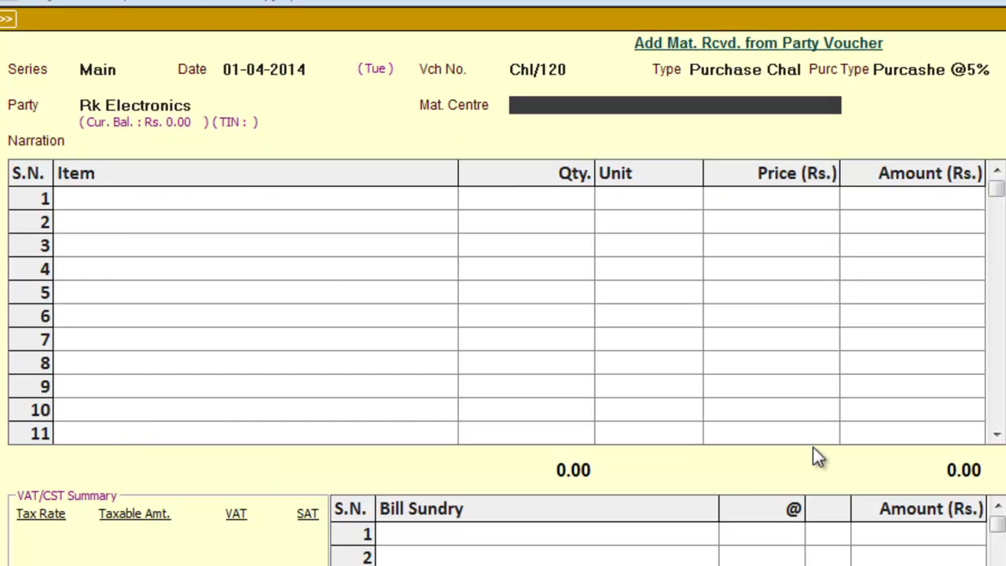
Step: Choose Noida as the challan's material centre and leave the narration blank
key(Down)
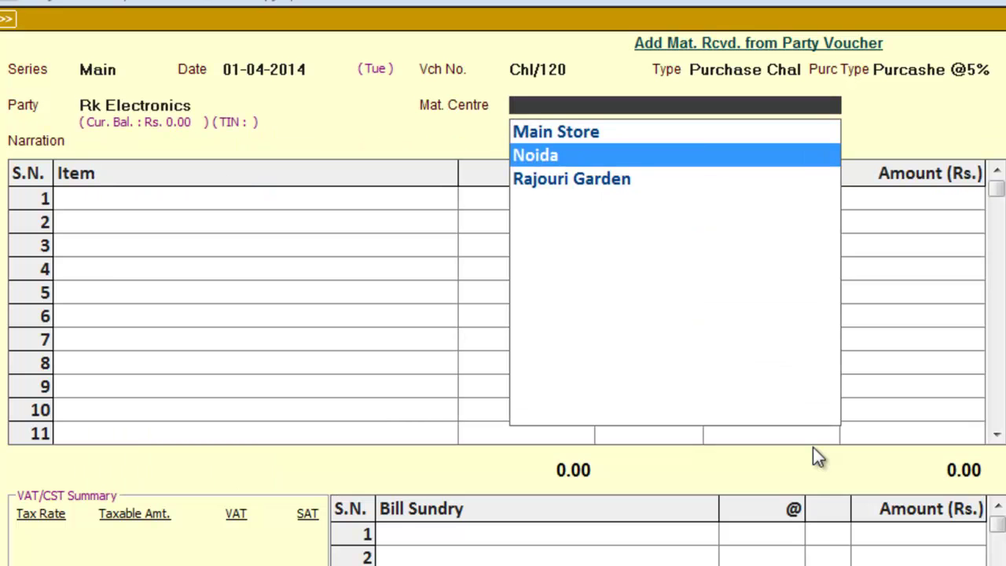
key(Return)
key(Return)
key(Return)
key(Return)
key(Return)
key(Return)
key(Return)
key(Return)
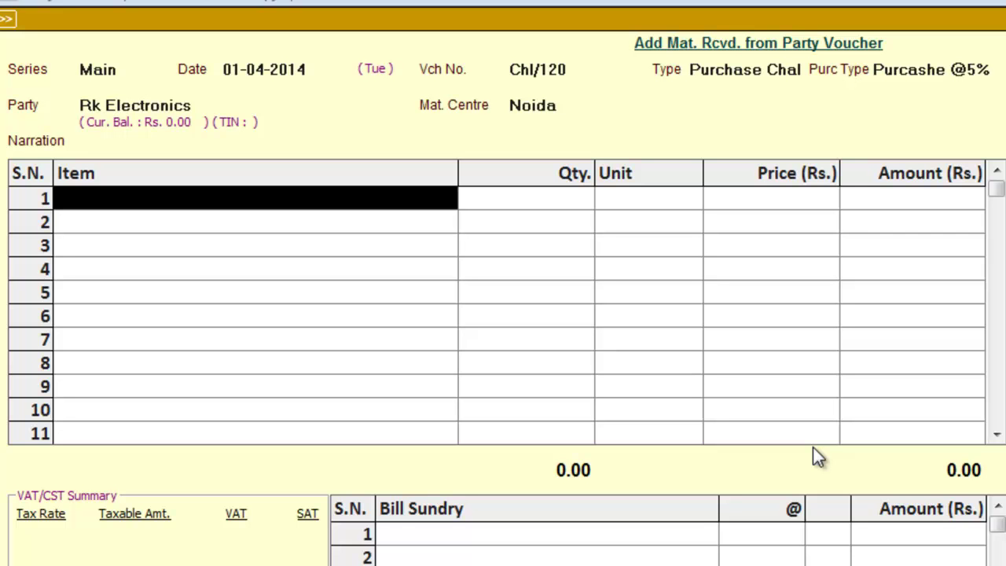
Step: Pick the challan's items from the pending purchase order Po/201
key(Return)
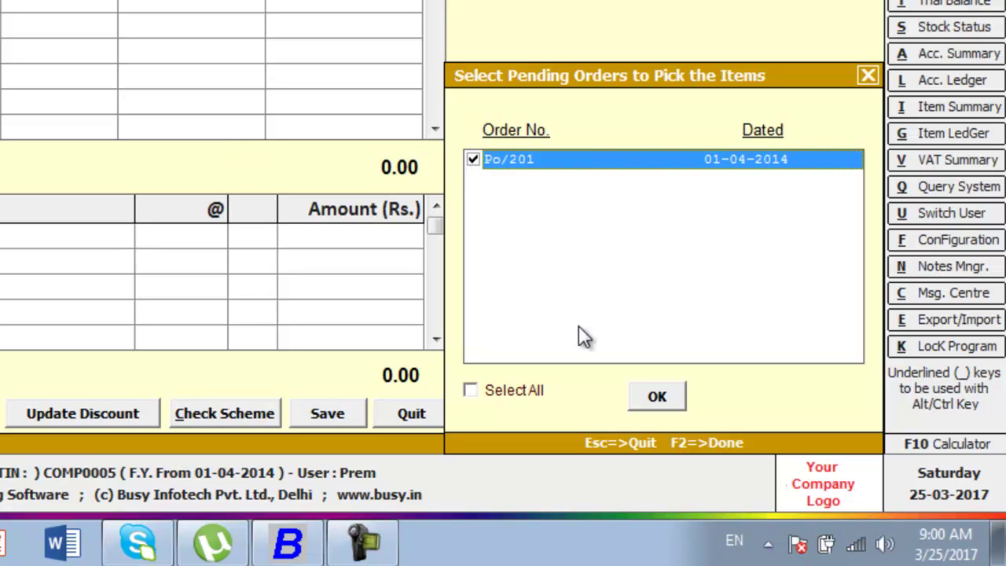
click(668, 398)
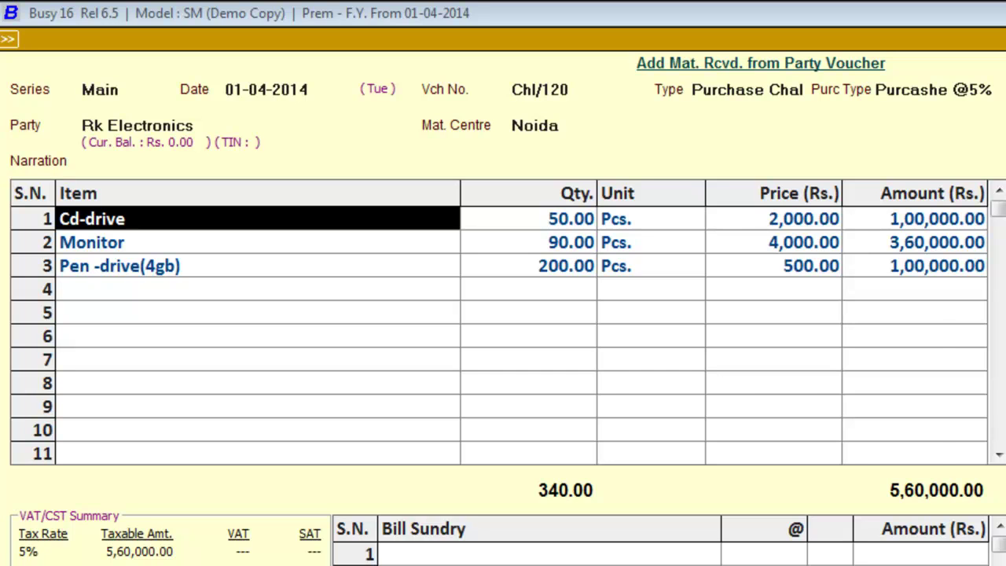
Step: Save the purchase challan, accepting the uncharged tax, surcharge and item tax percentage warnings, and leave challan entry
key(F2)
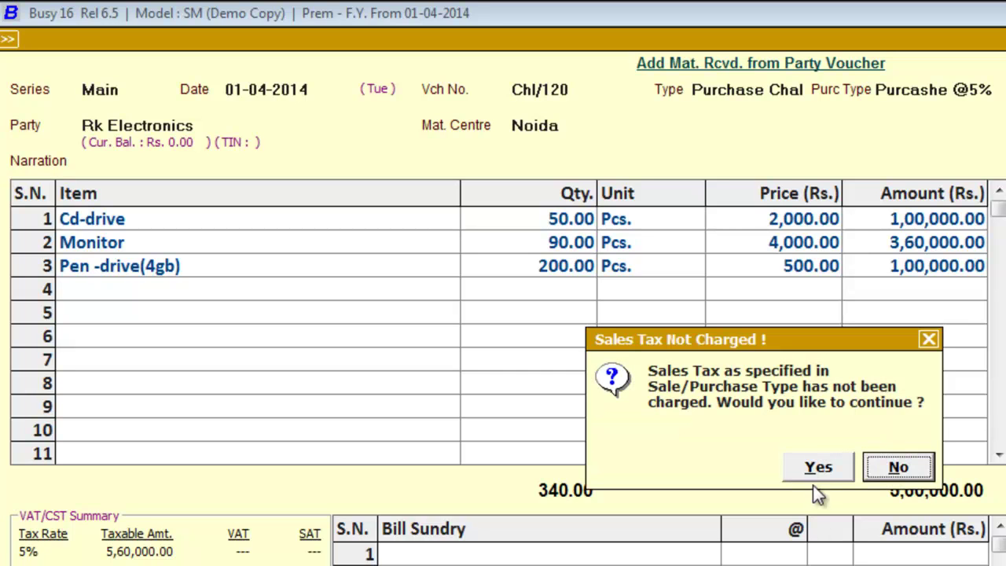
click(813, 473)
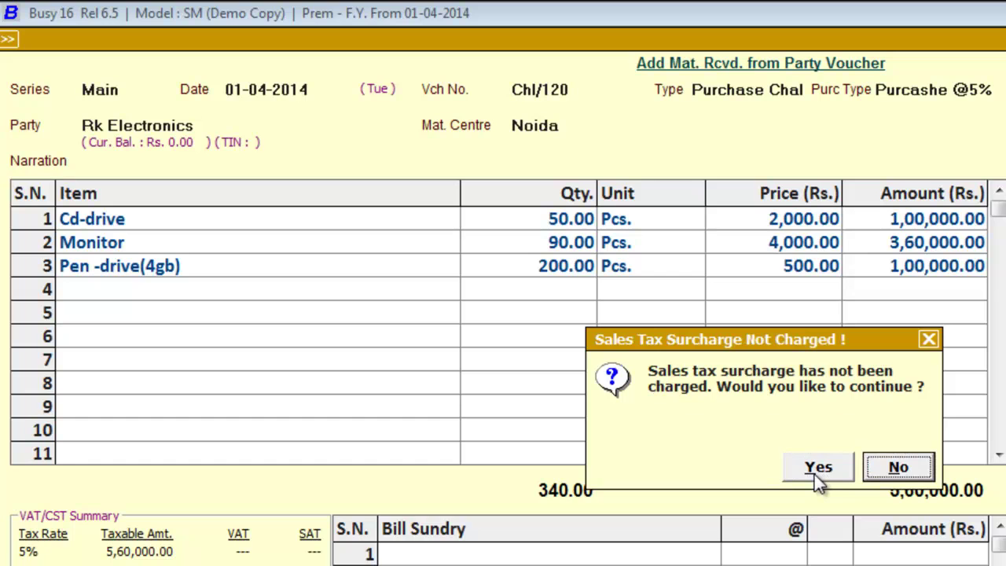
click(814, 474)
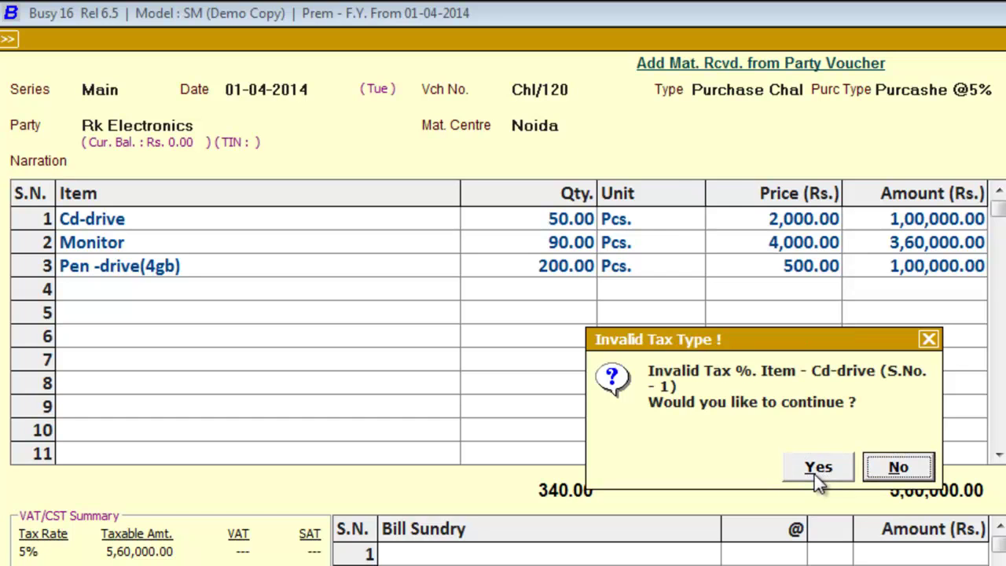
click(814, 474)
click(814, 473)
click(813, 473)
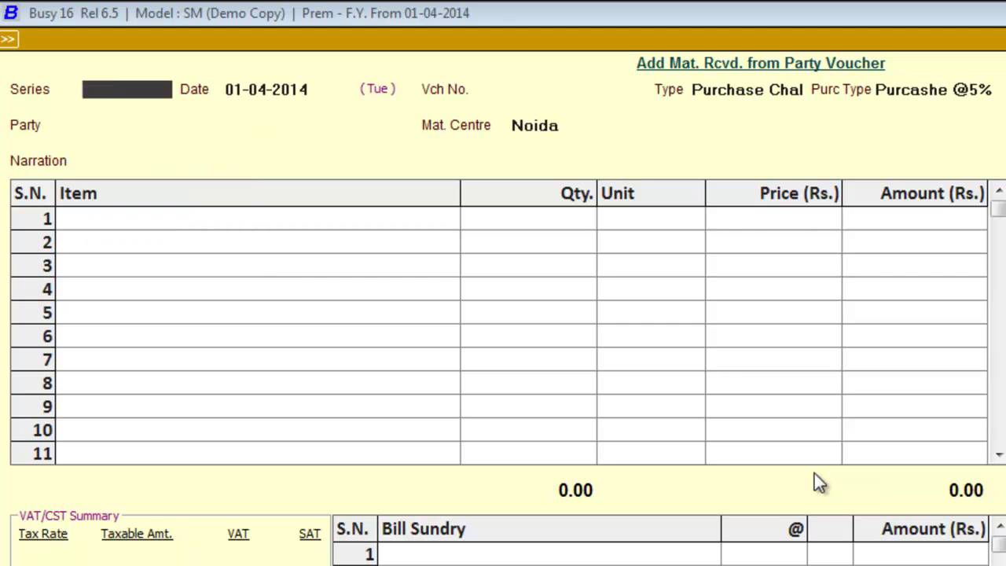
key(Escape)
key(Escape)
key(Escape)
key(Escape)
key(Escape)
key(Escape)
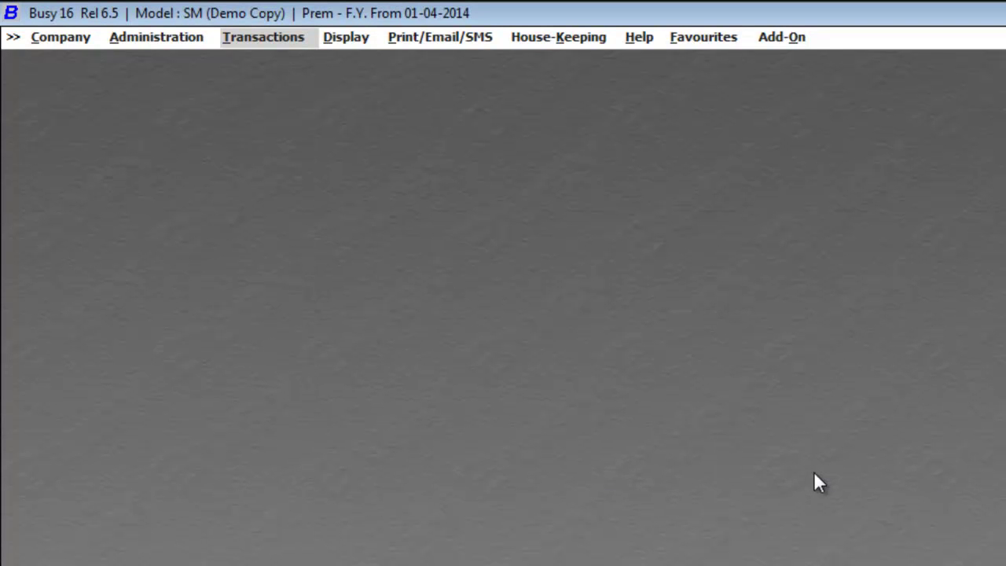
Step: Start adding a new purchase voucher
key(Return)
key(Up)
key(Up)
key(Up)
key(Up)
key(Up)
key(Up)
key(Up)
key(Up)
key(Up)
key(Up)
key(Up)
key(Up)
key(Up)
key(Up)
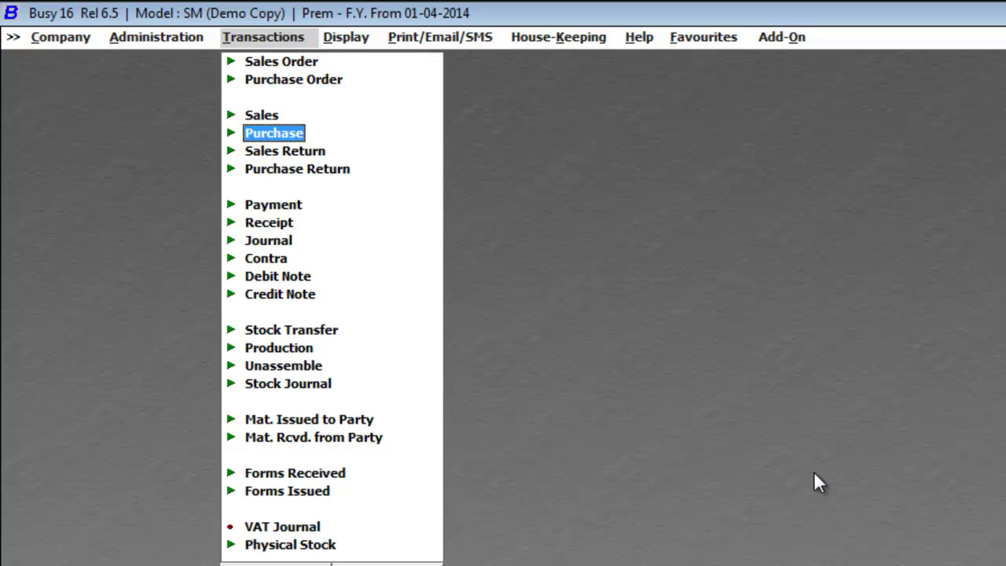
key(Return)
key(Return)
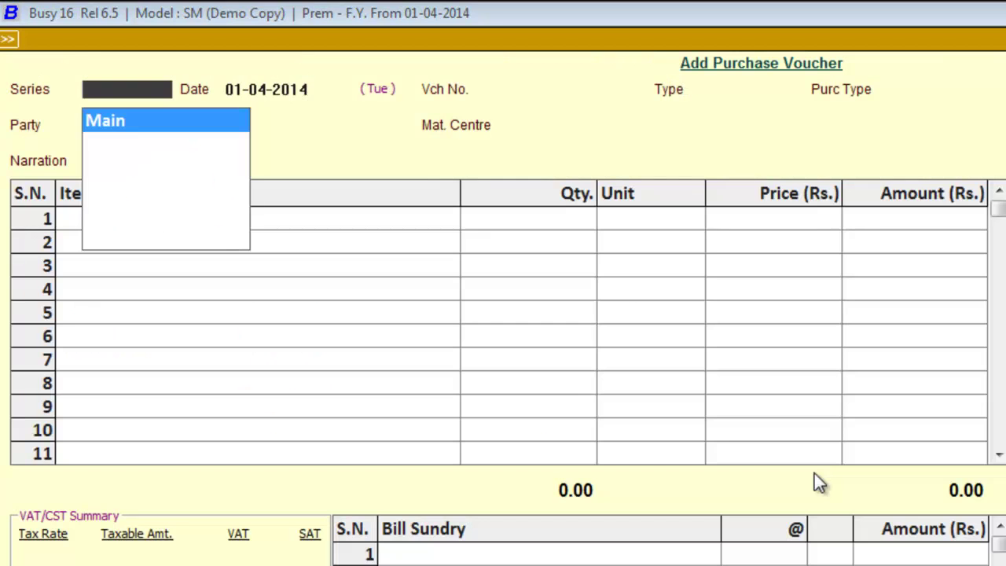
Step: Keep series Main and date 01-04-2014, number the purchase voucher Rk/14-15, and set its type to Against Challan
key(Return)
key(Return)
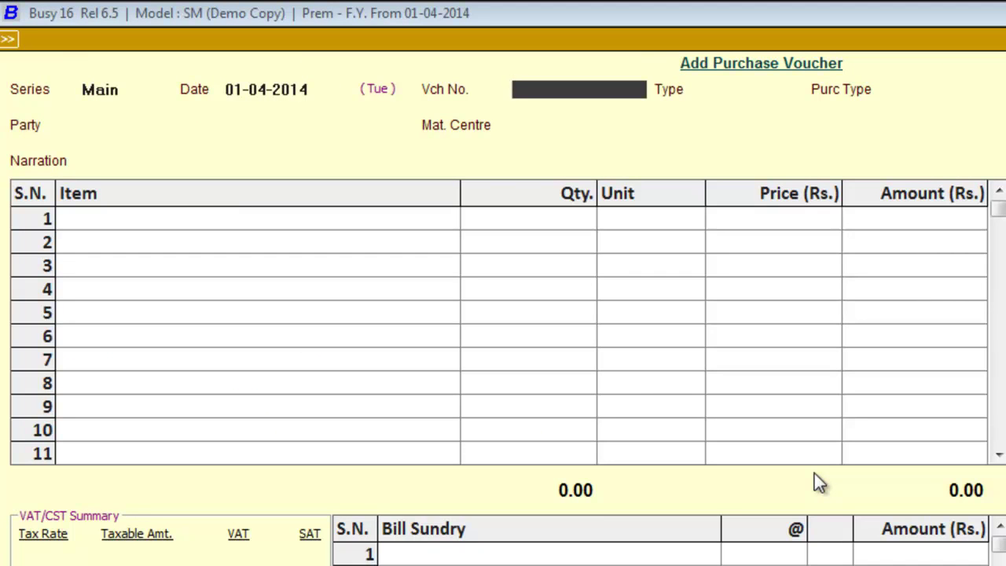
text(rk/14-15)
key(Return)
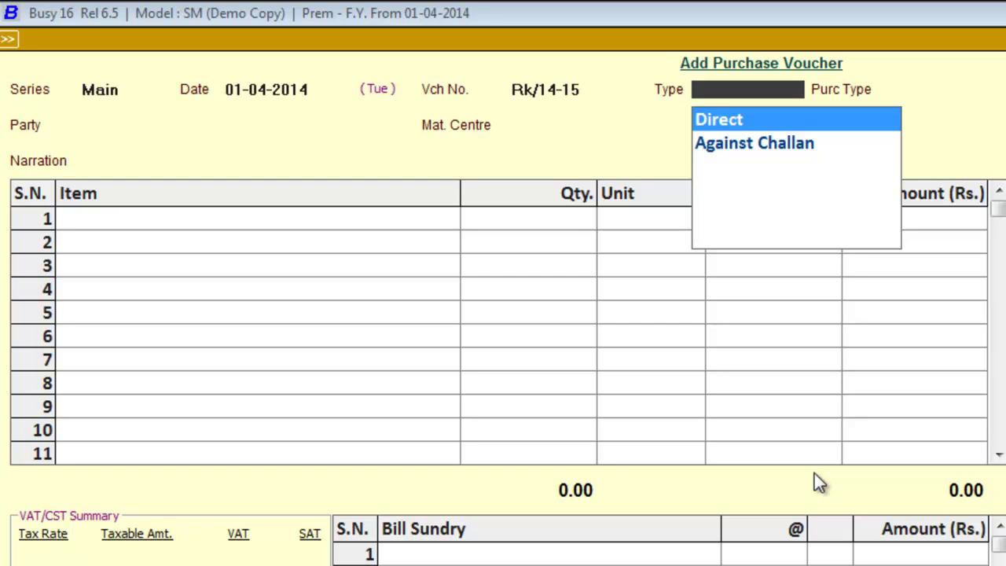
key(Down)
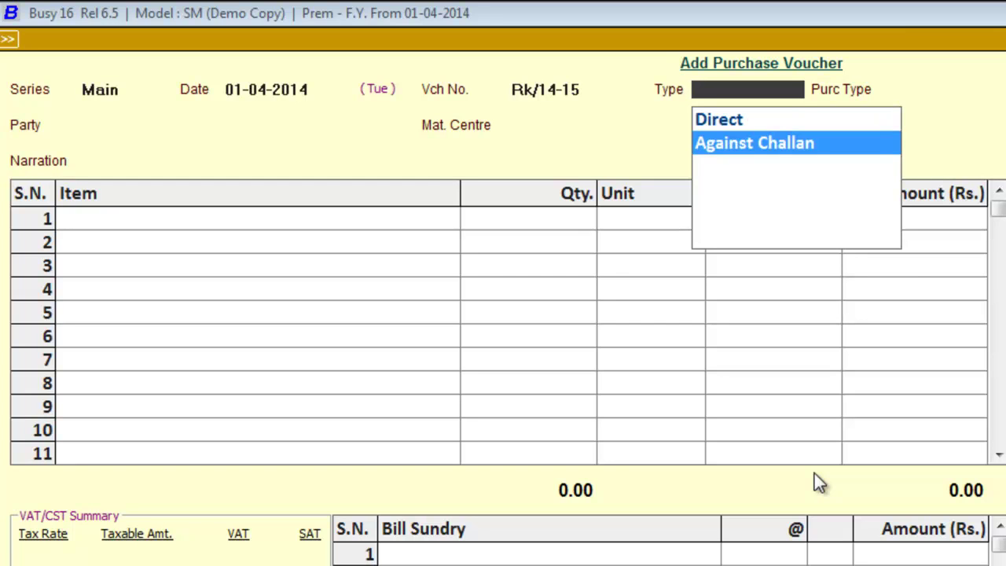
key(Return)
Step: Set the voucher's purchase type to Purcashe @5% and its party to Rk Electronics, accepting the missing TIN
key(Down)
key(Down)
key(Down)
key(Down)
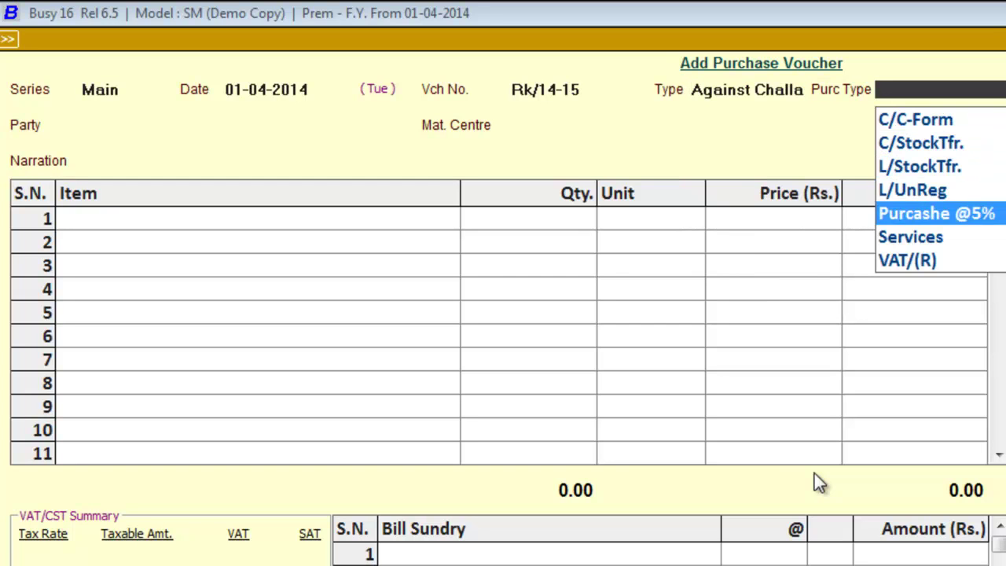
key(Return)
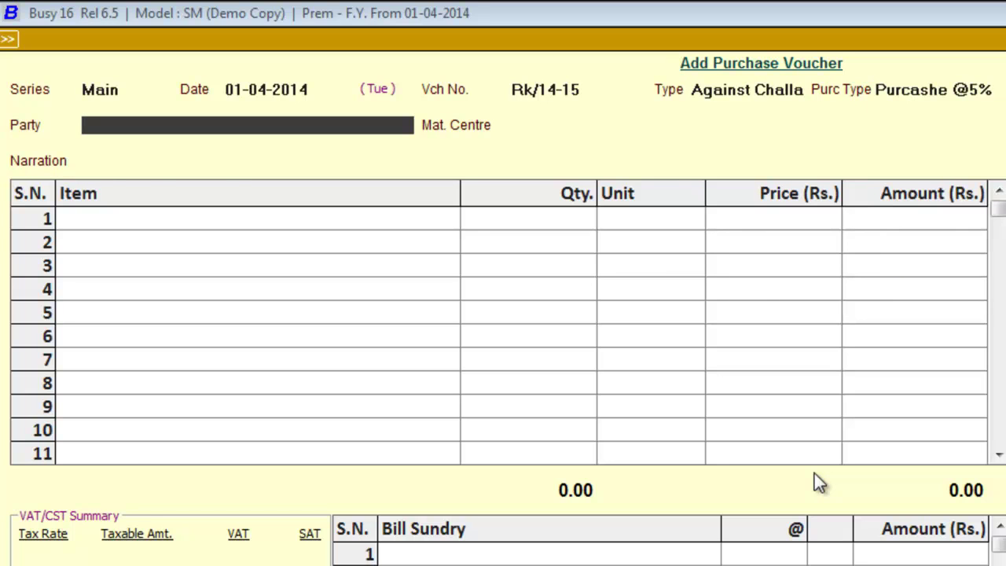
text(r)
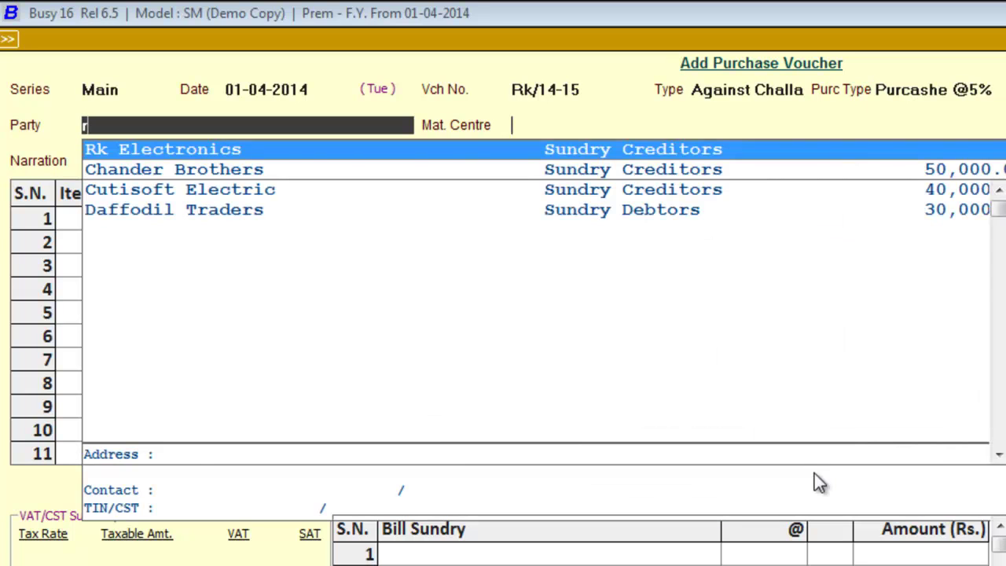
key(Return)
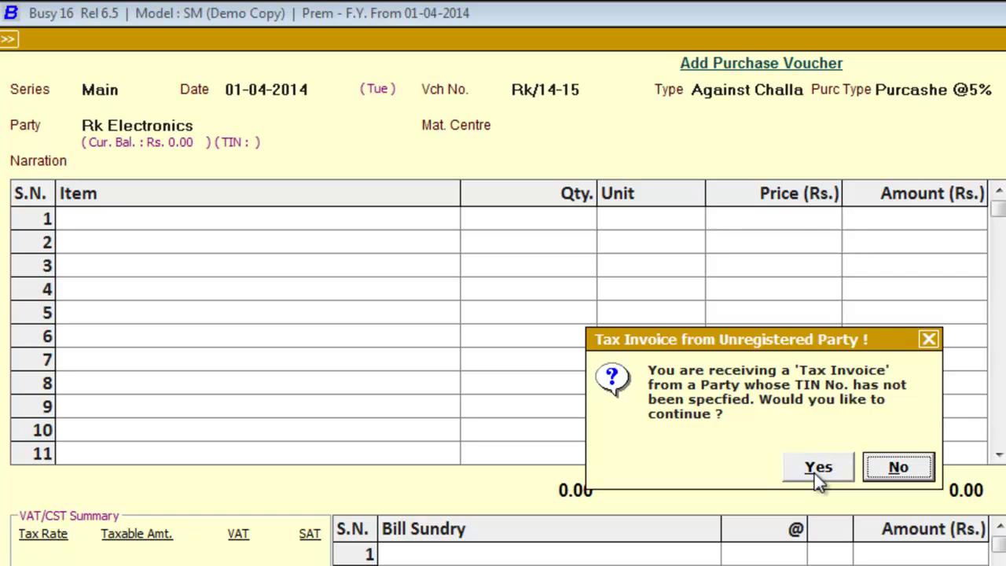
key(Left)
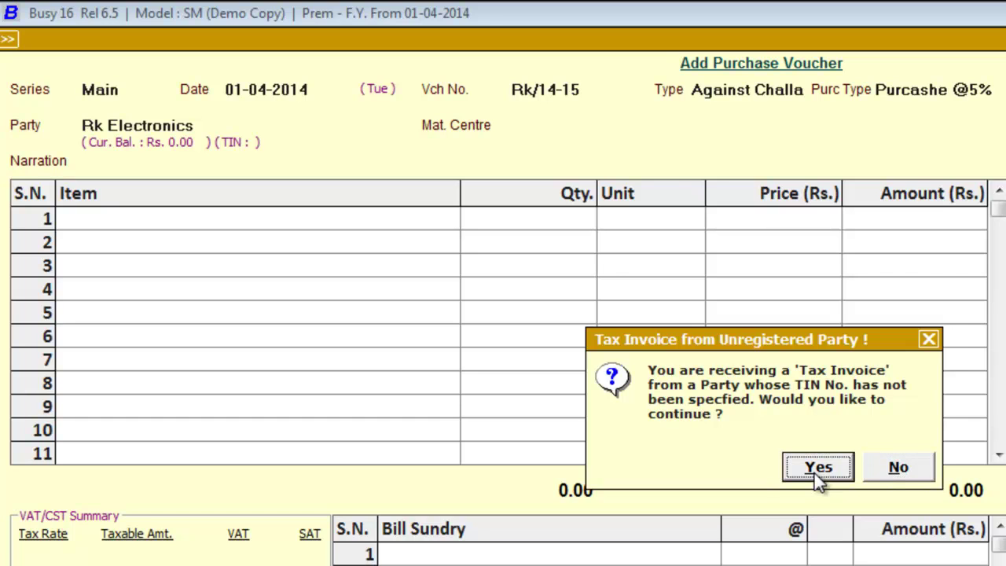
key(Return)
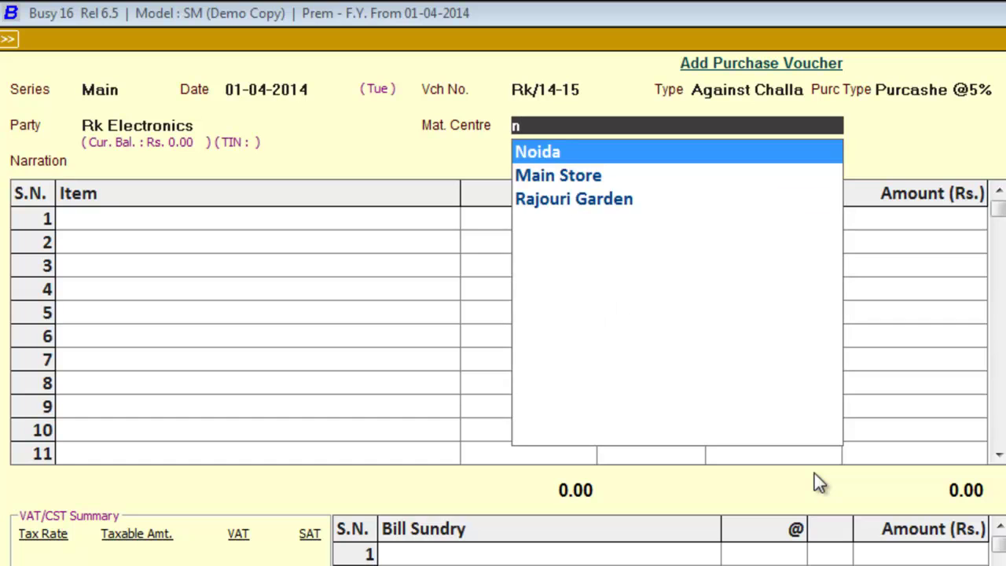
Step: Choose Noida as the voucher's material centre and pick the items from pending challan Chl/120
key(Return)
key(Return)
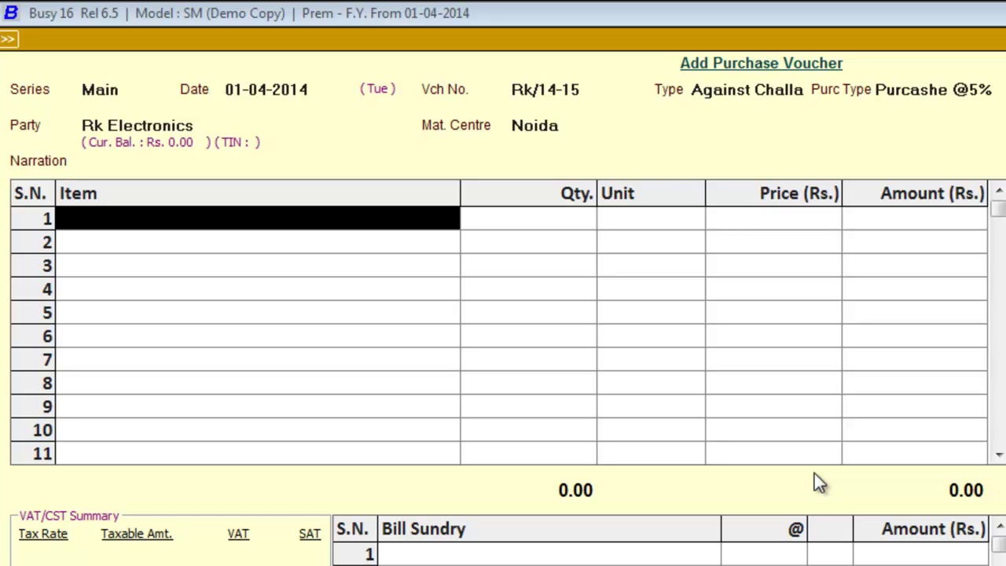
key(Return)
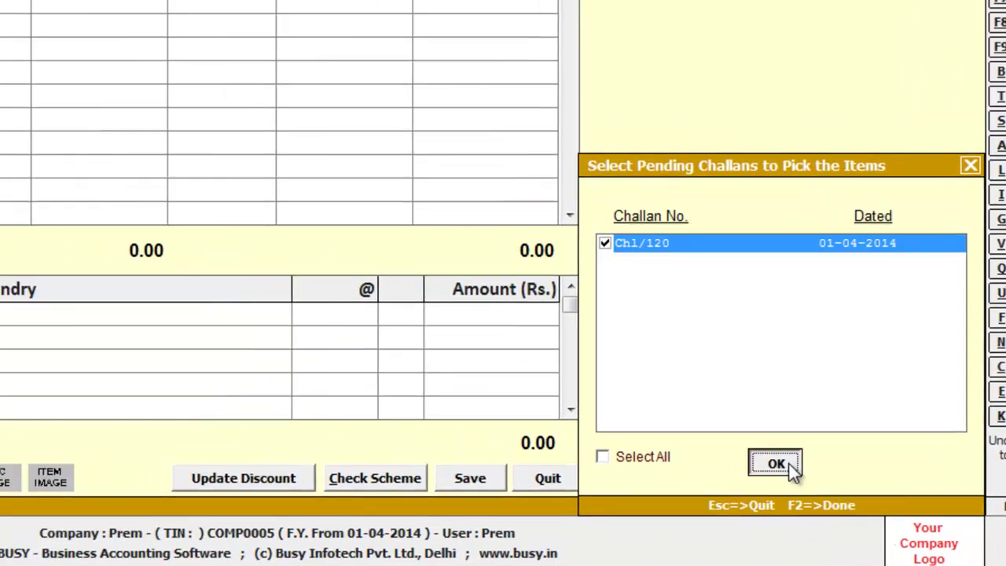
click(681, 412)
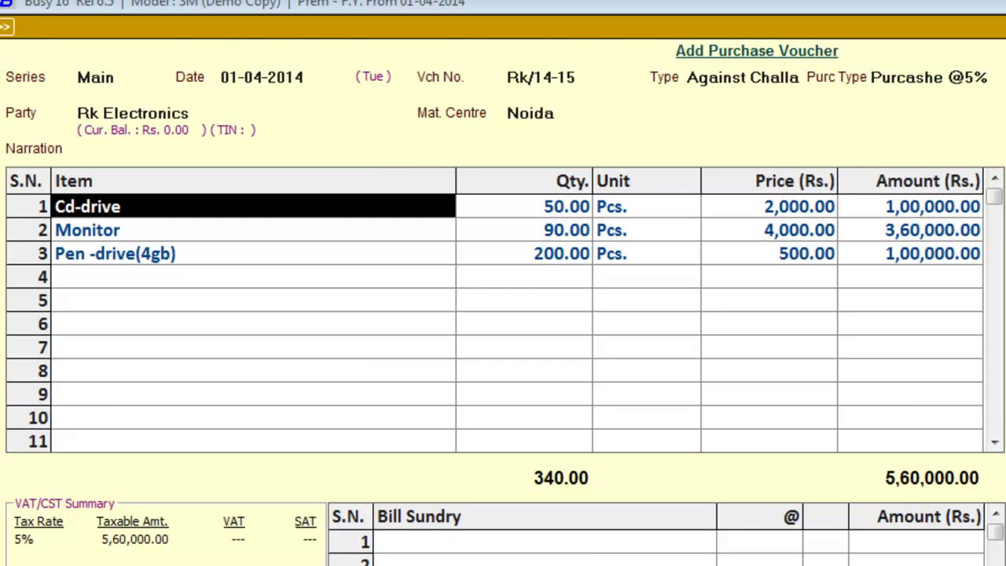
Step: Create a new bill sundry from the voucher's first bill sundry row, named Input Vat @5% with no alias and the same print name
click(559, 546)
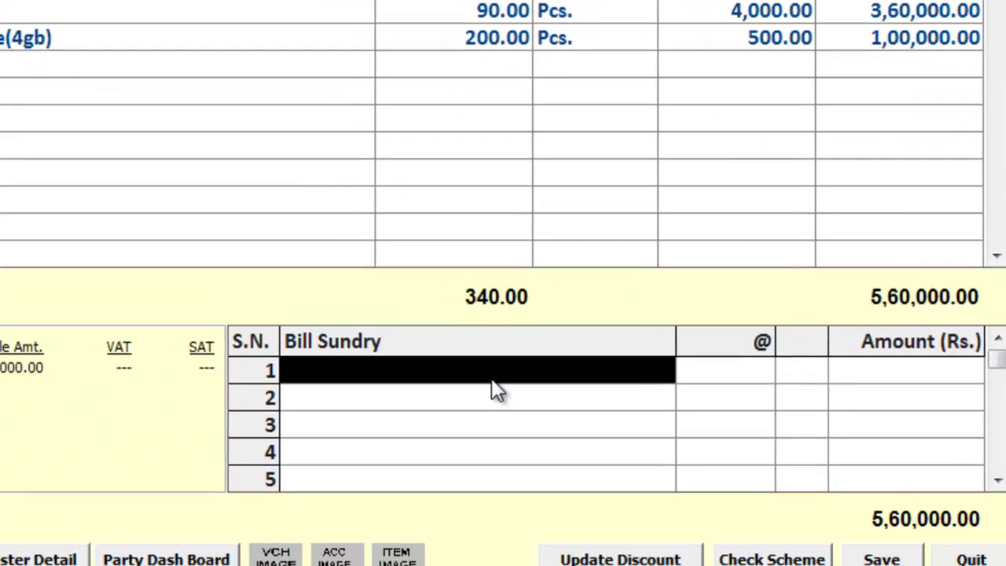
key(F3)
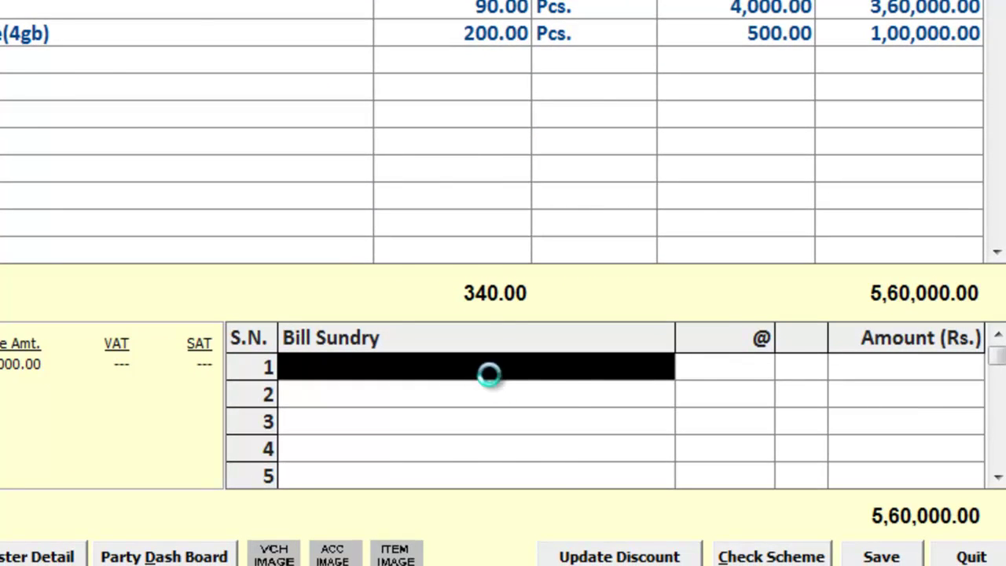
text(input)
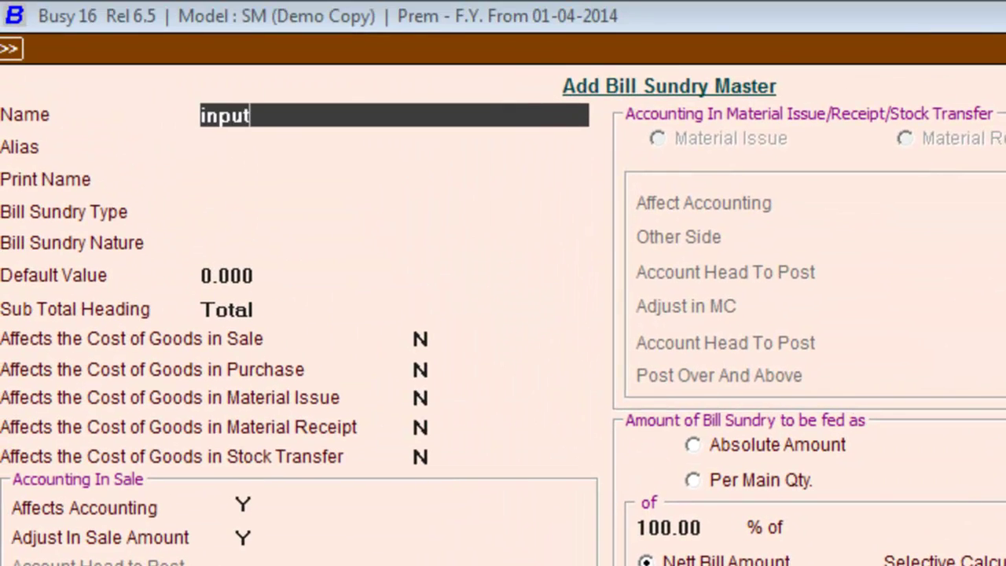
text( vat @5%)
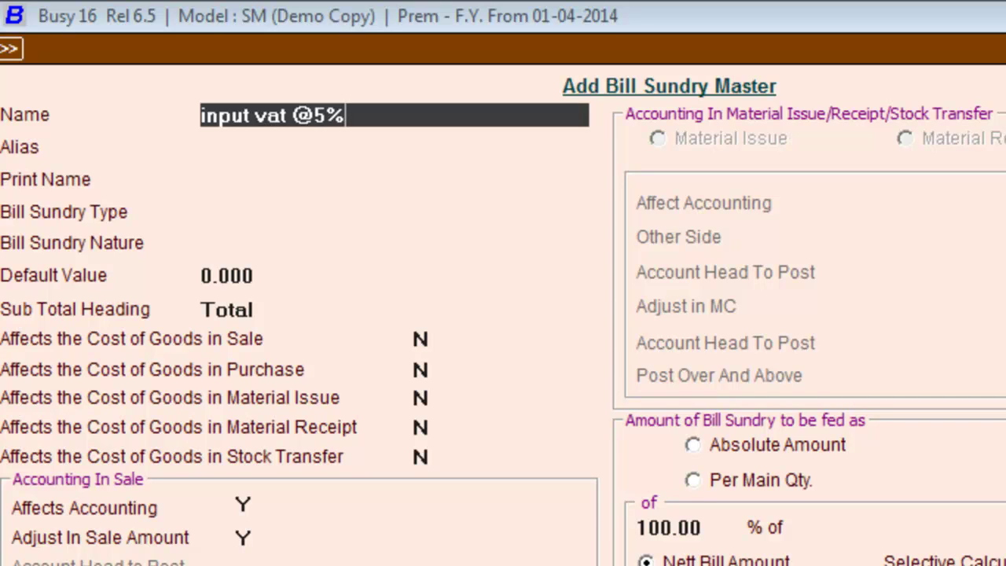
key(Return)
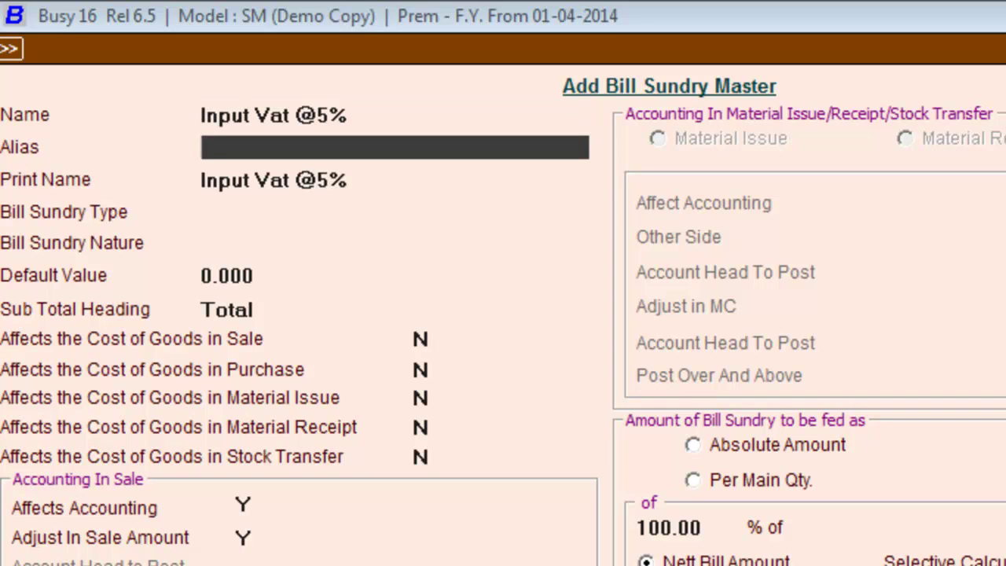
key(Return)
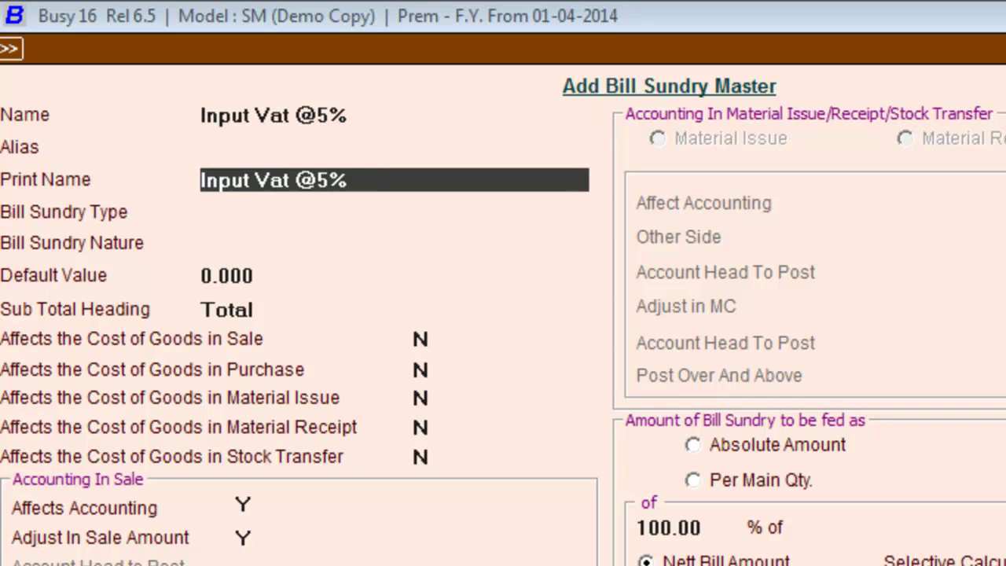
key(Return)
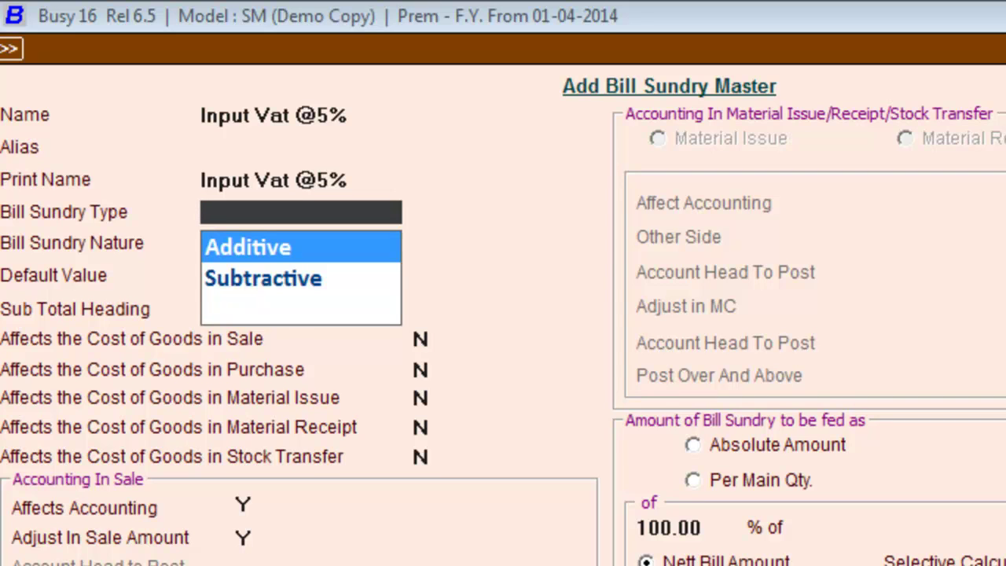
Step: Set the bill sundry's type to Additive, nature to VAT and default value to 5, keeping Total as the sub total heading
key(Return)
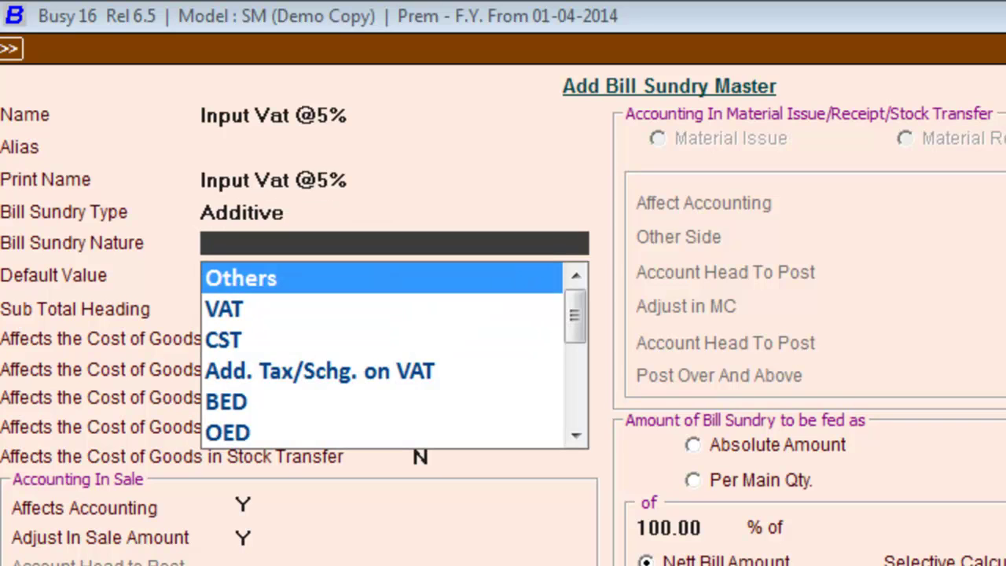
key(Down)
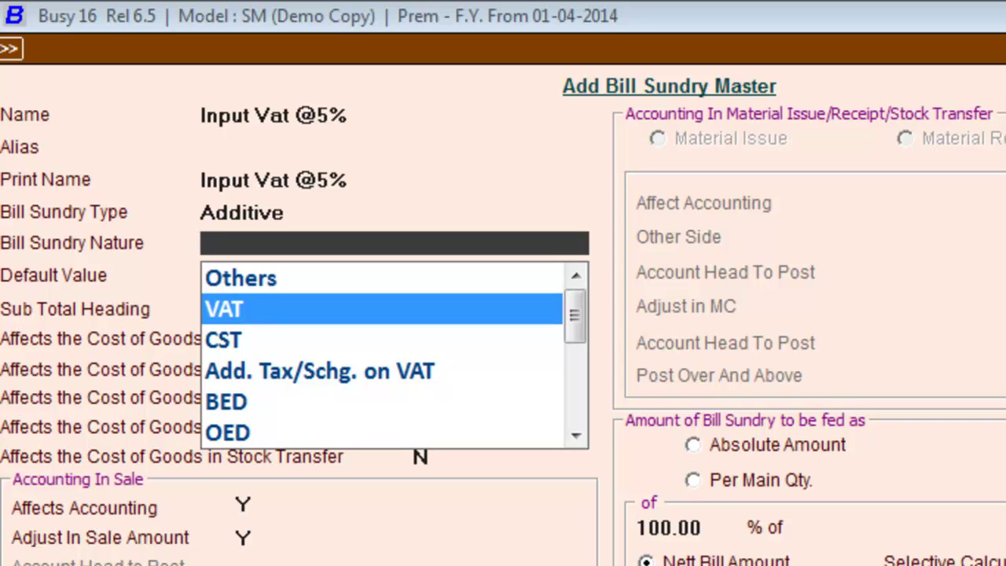
key(Return)
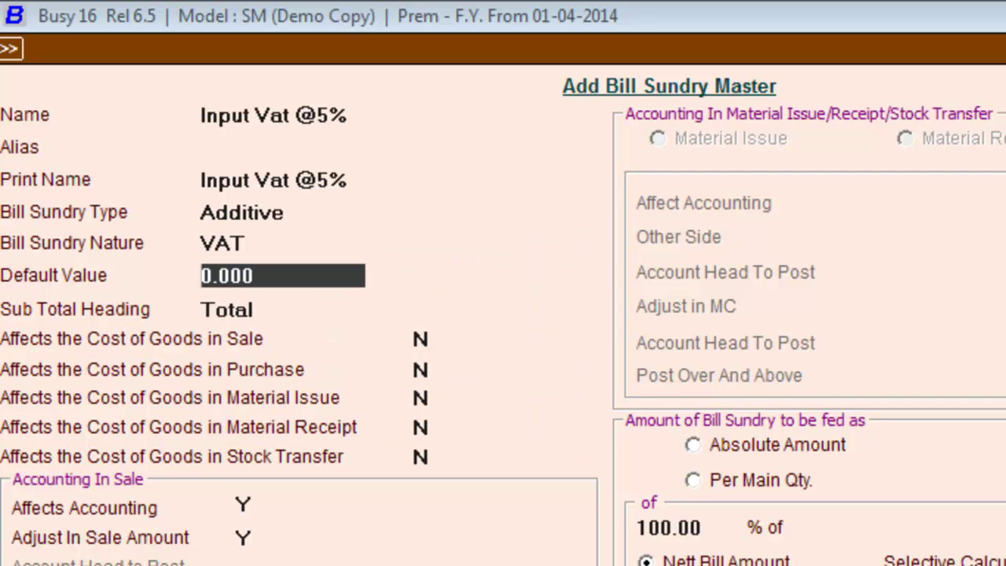
text(5)
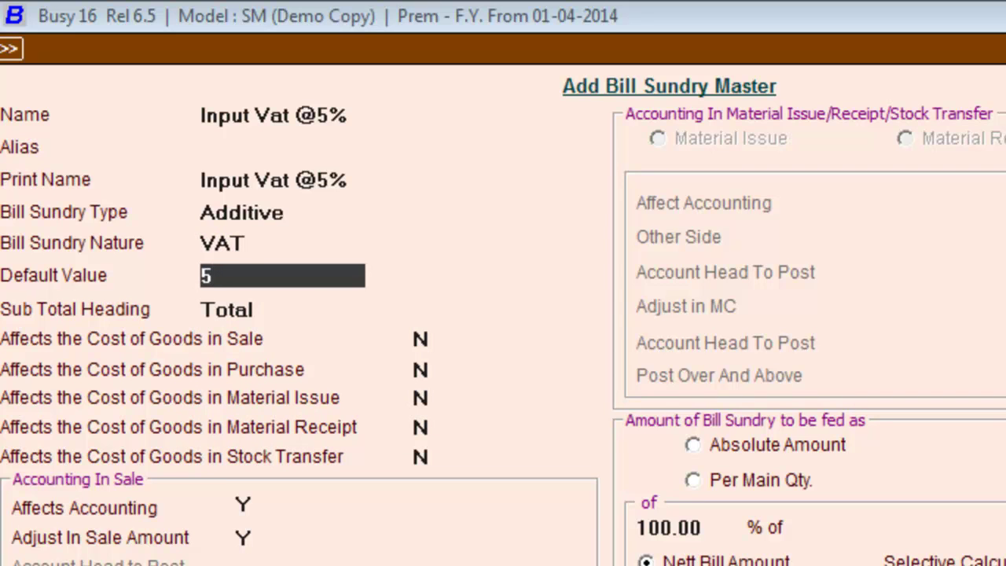
key(Return)
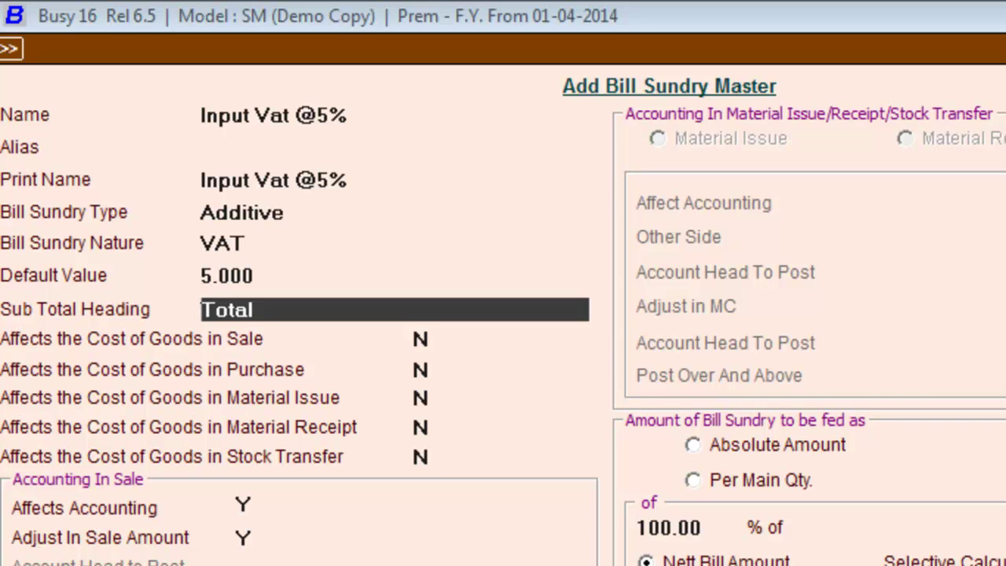
key(Return)
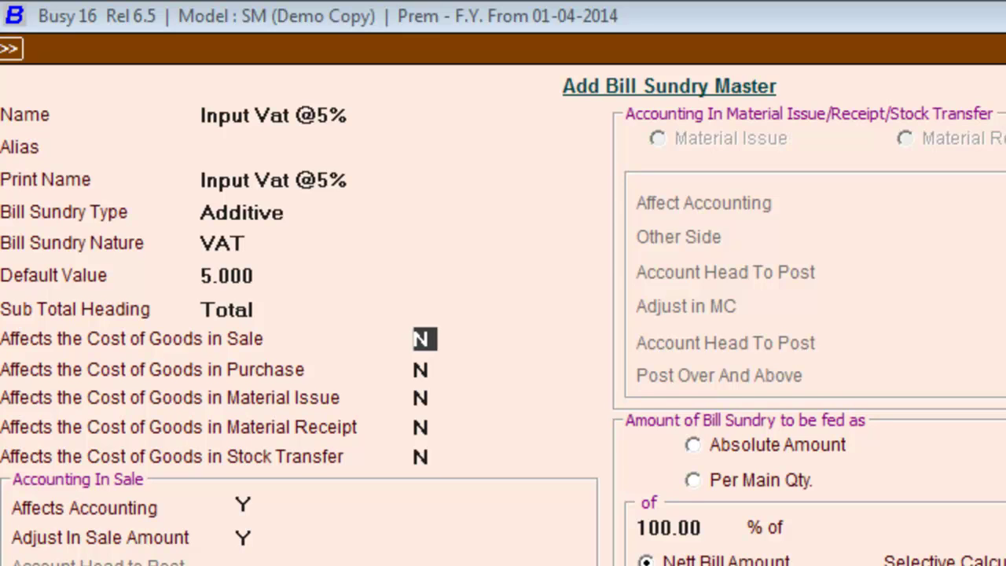
Step: Leave the cost of goods options at N for sale, purchase, material issue, material receipt and stock transfer
key(Return)
key(Return)
key(Return)
key(Return)
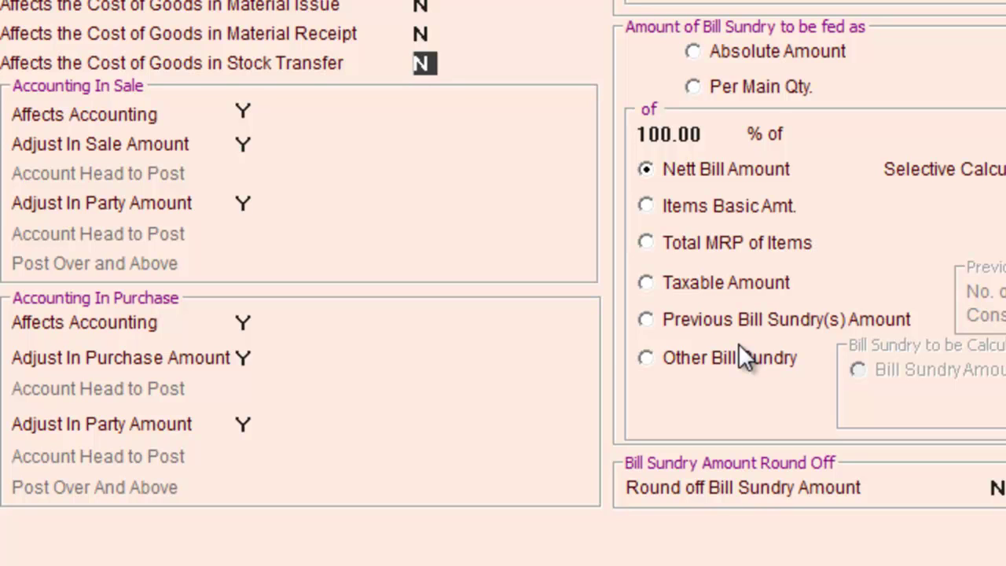
key(Return)
Step: Keep the sale accounting options at Y and set Adjust In Purchase Amount to N with Specify Acc. Here
key(Return)
key(Return)
key(Return)
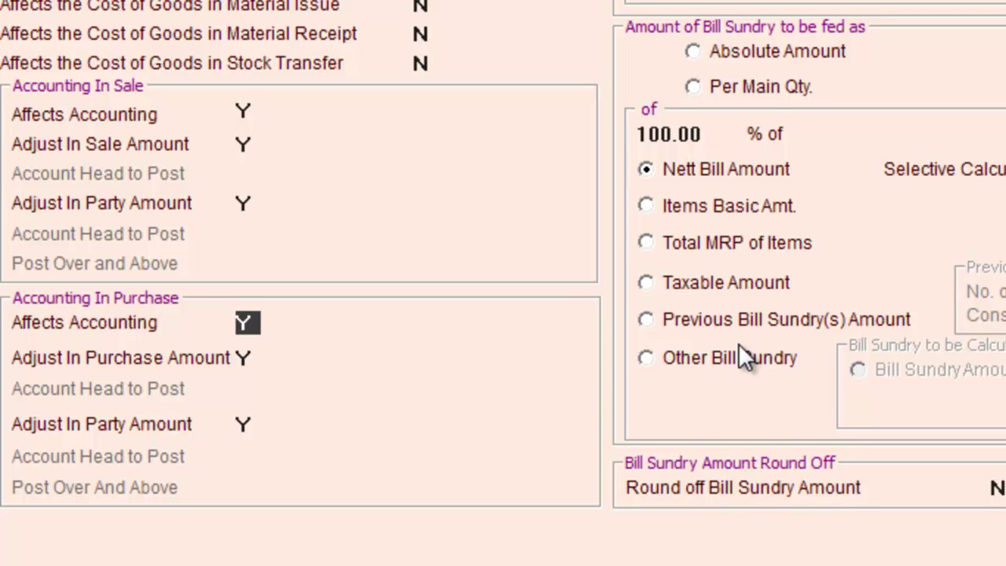
key(Return)
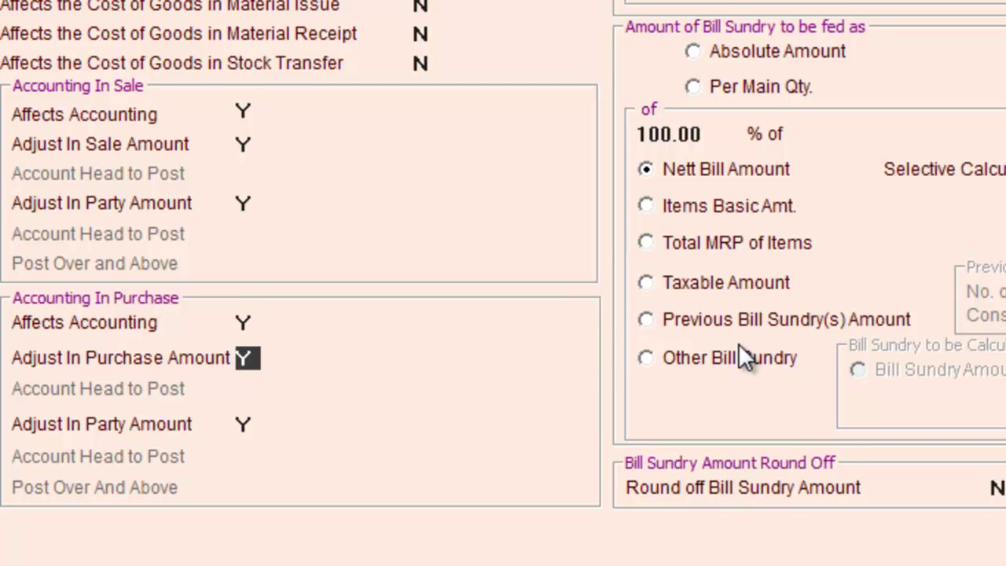
text(N)
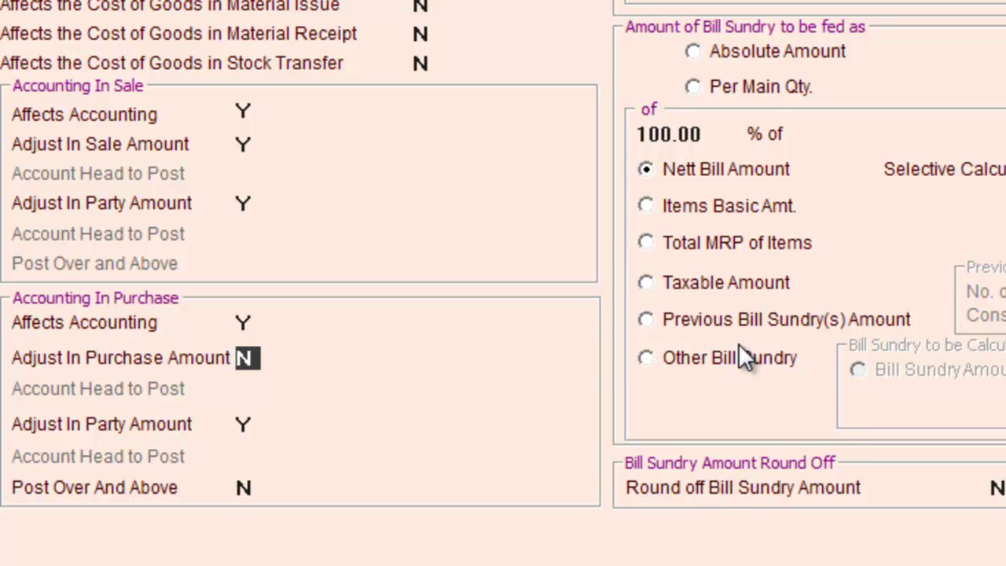
key(Return)
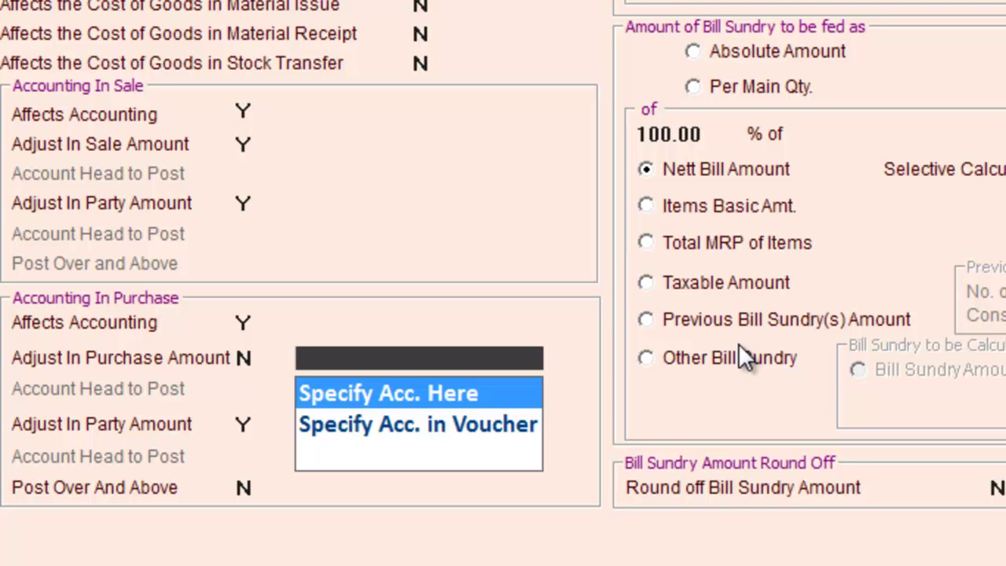
key(Return)
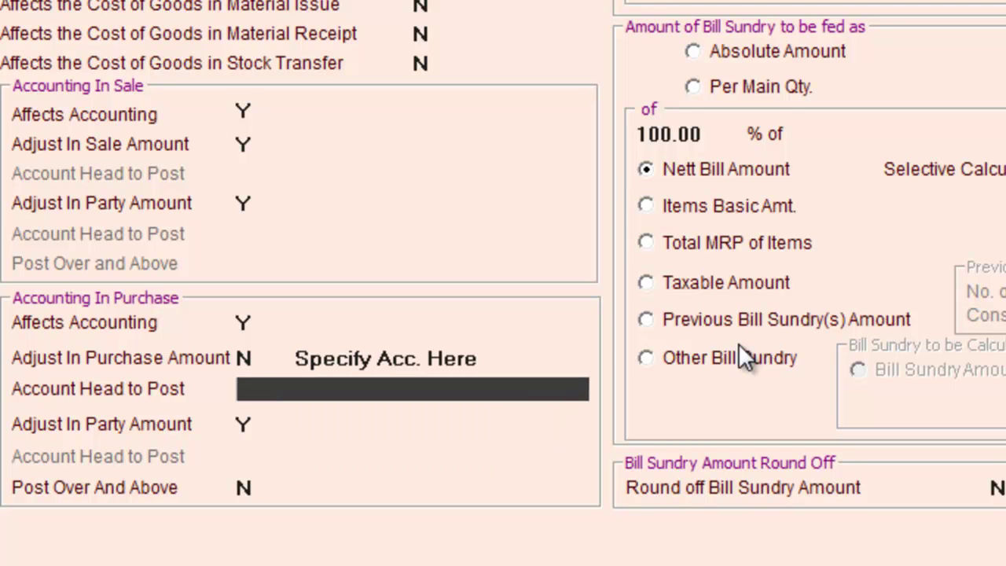
Step: Post the purchase amount to the VAT account, keep party adjustment at Y and Post Over And Above at N, and save the bill sundry
text(V)
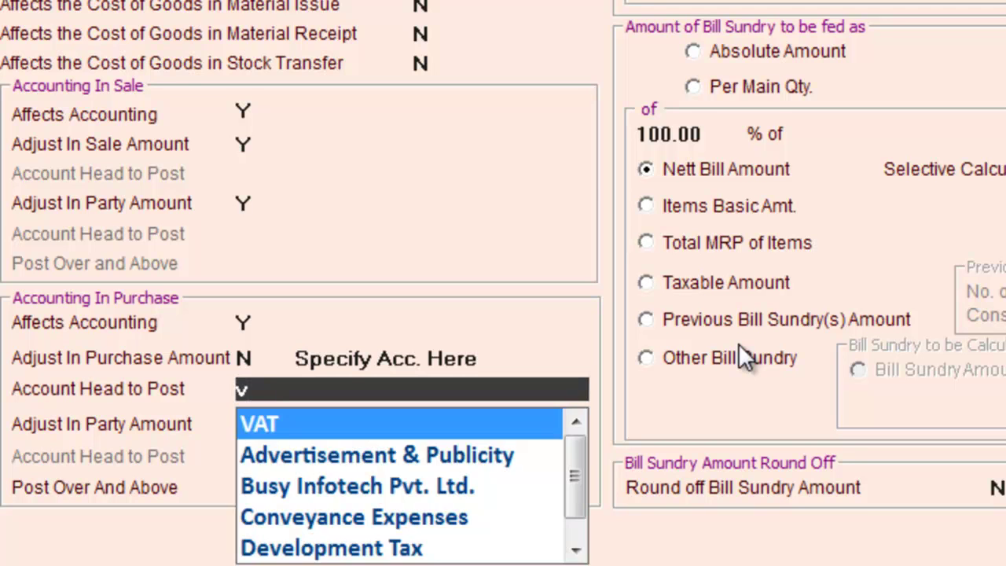
key(Return)
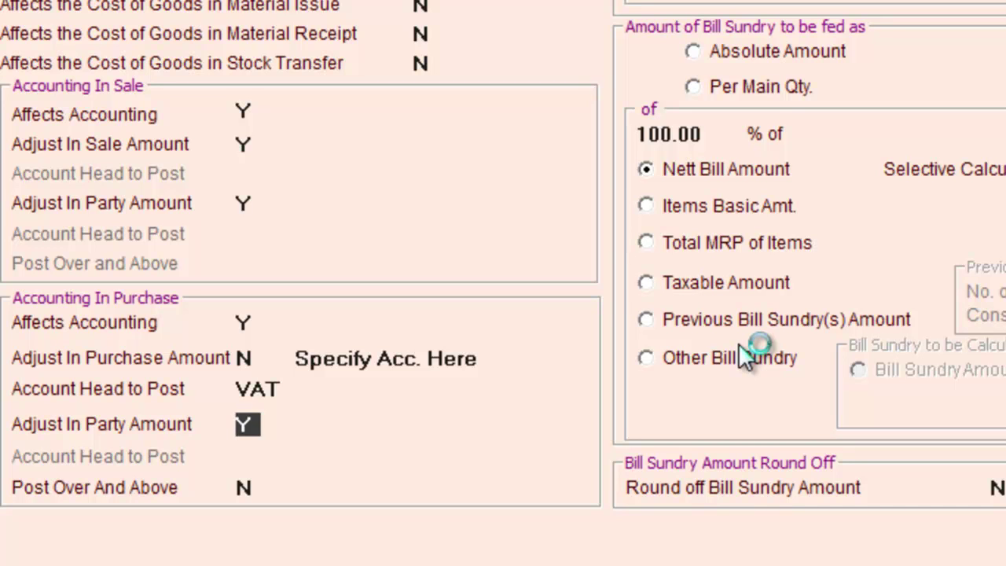
key(Return)
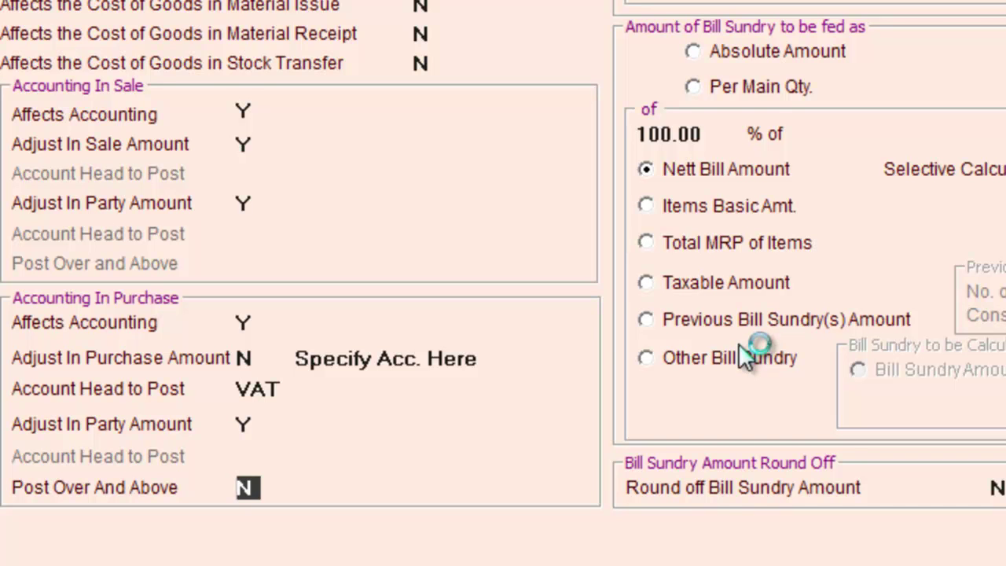
click(757, 497)
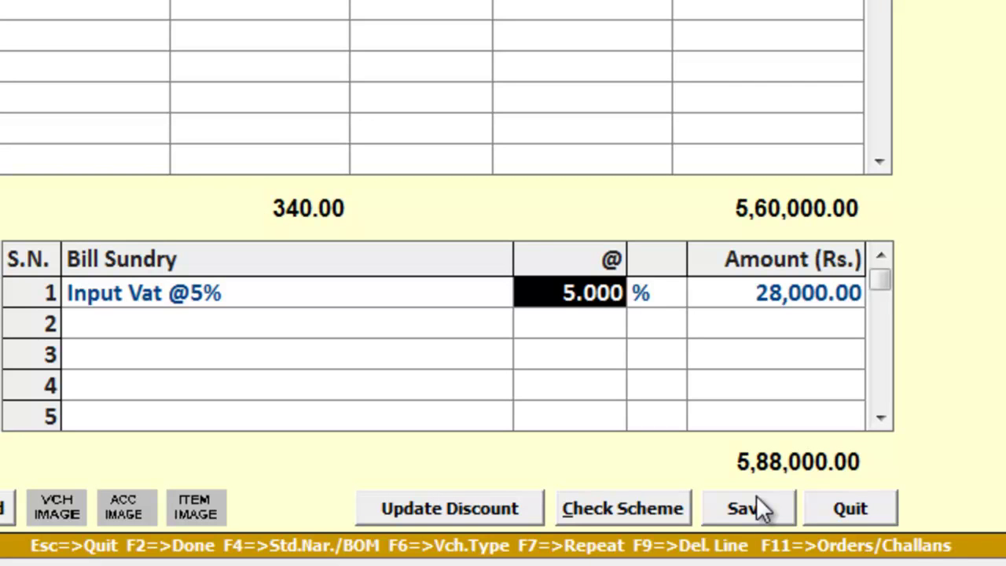
Step: Save the purchase voucher, continuing past the missing TIN and invalid tax queries, and accept the default sales tax reporting details
click(769, 505)
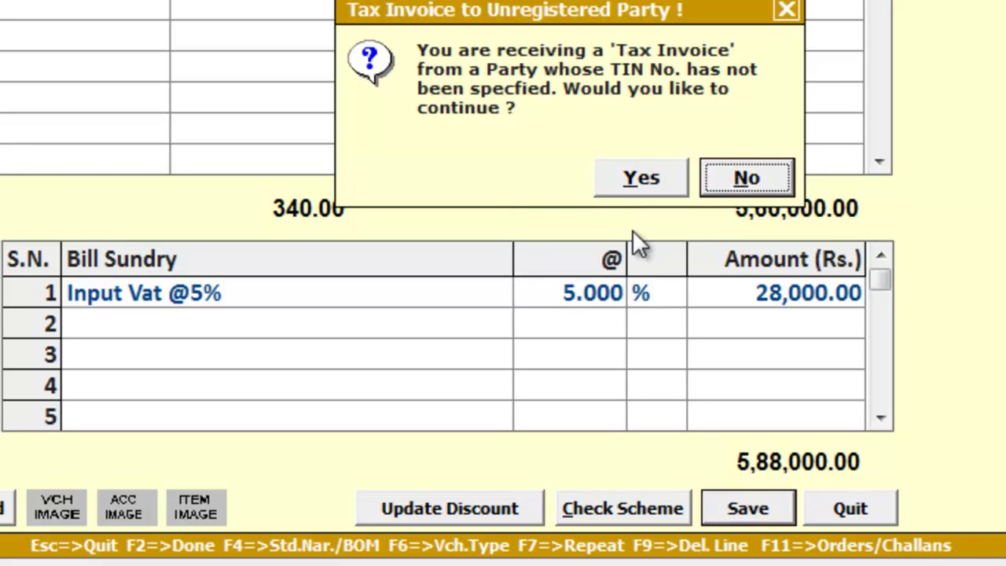
click(612, 173)
click(612, 173)
click(612, 173)
click(611, 172)
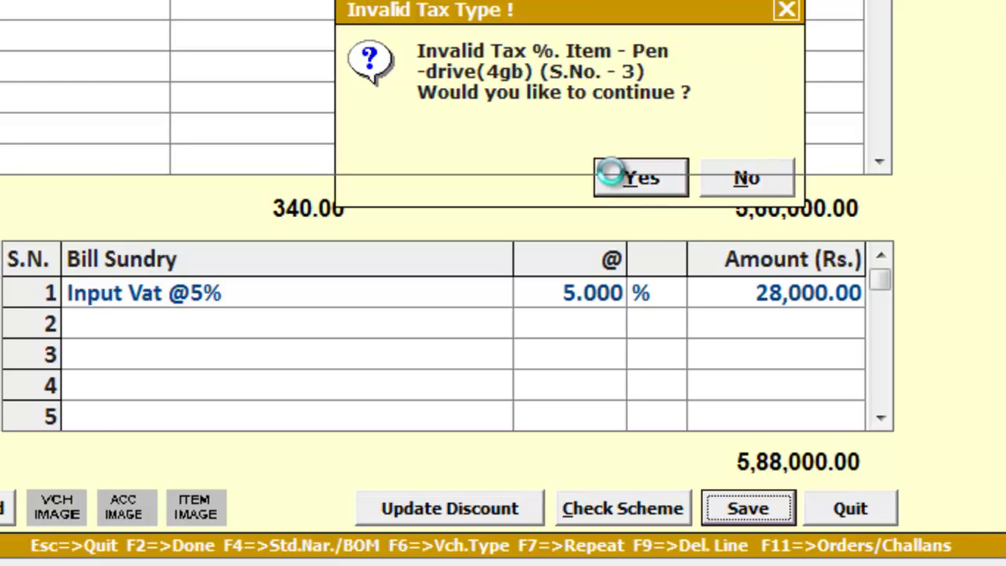
click(611, 171)
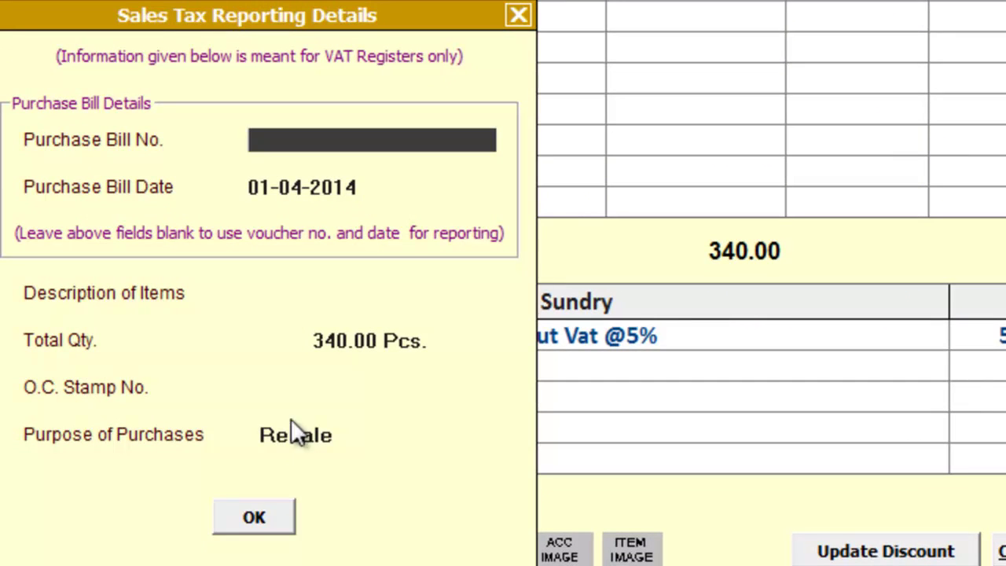
click(237, 507)
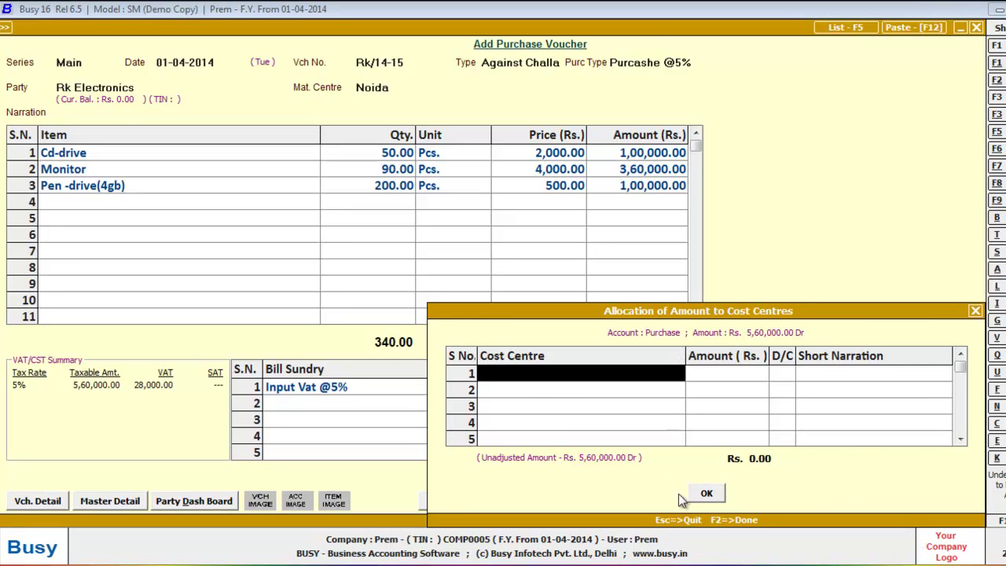
Step: Leave the cost centre allocation blank and finish saving with the bill adjusted as New Ref. Rk/14-15
click(706, 493)
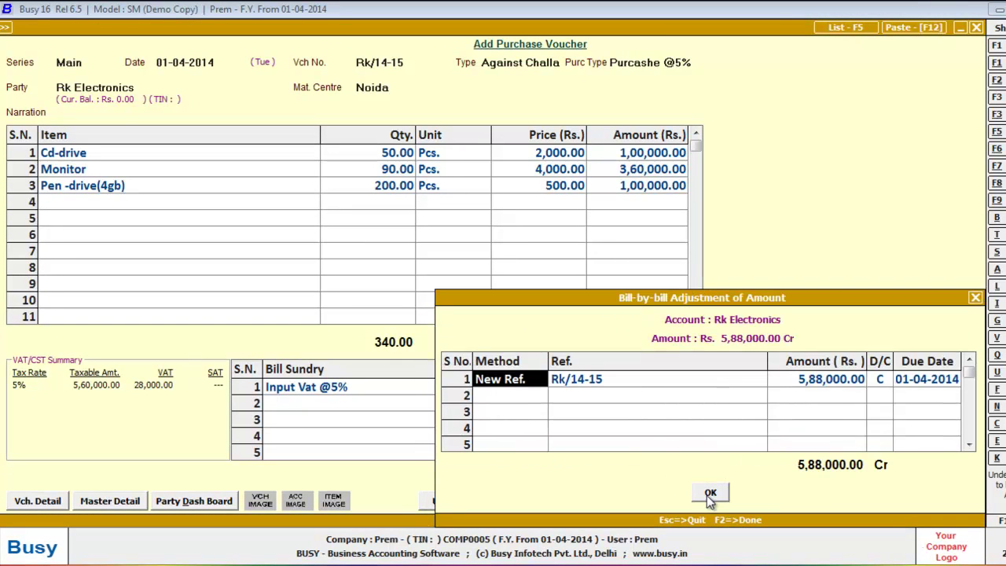
key(Return)
key(Return)
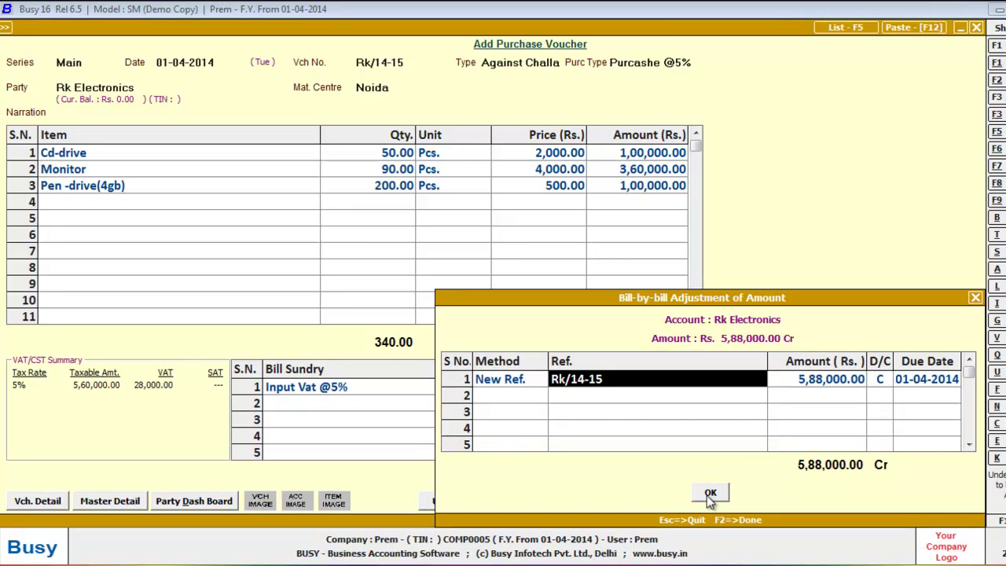
click(709, 497)
click(563, 325)
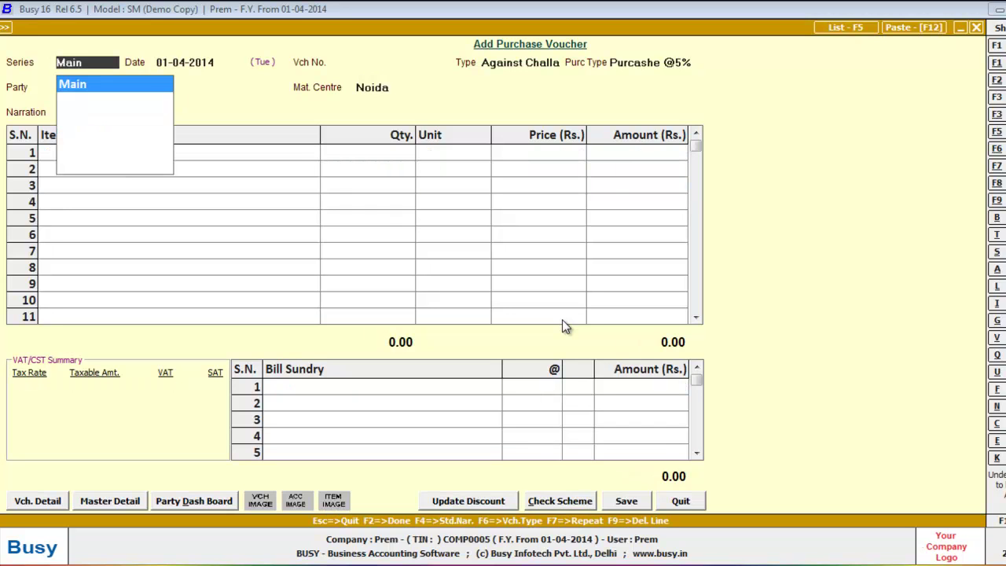
Step: Close the blank purchase voucher and start a new one in series Main dated 01-04-2014
key(Escape)
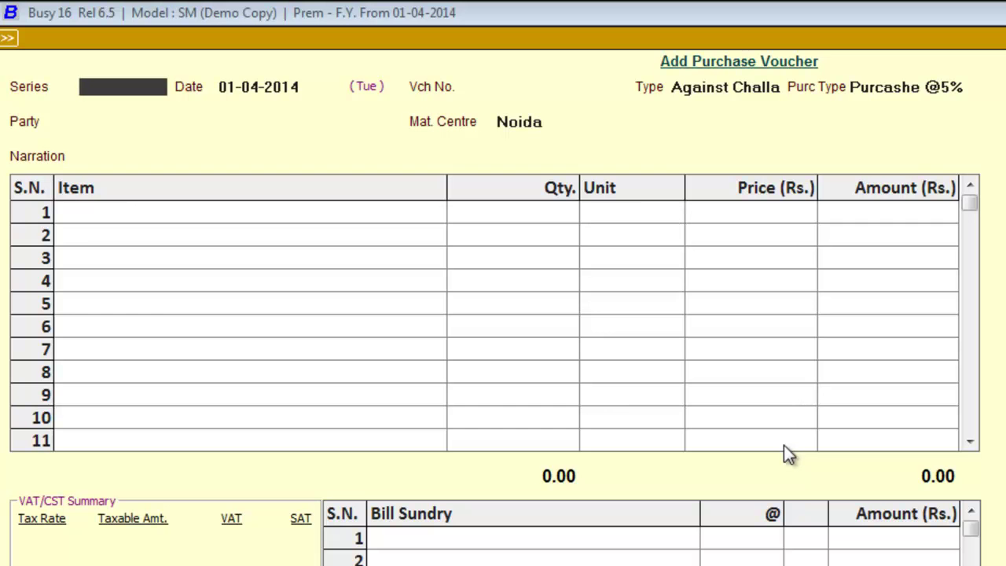
key(Escape)
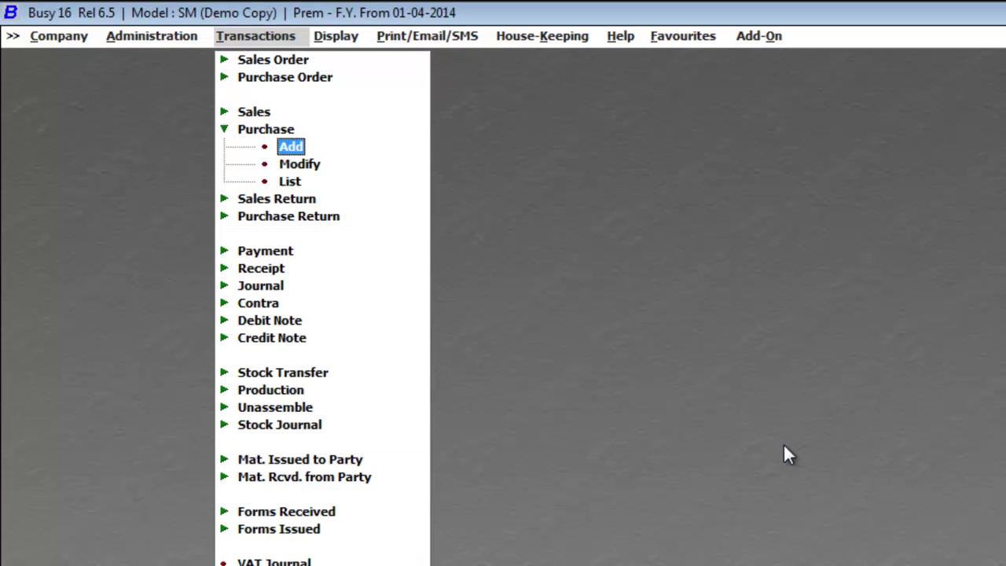
key(Return)
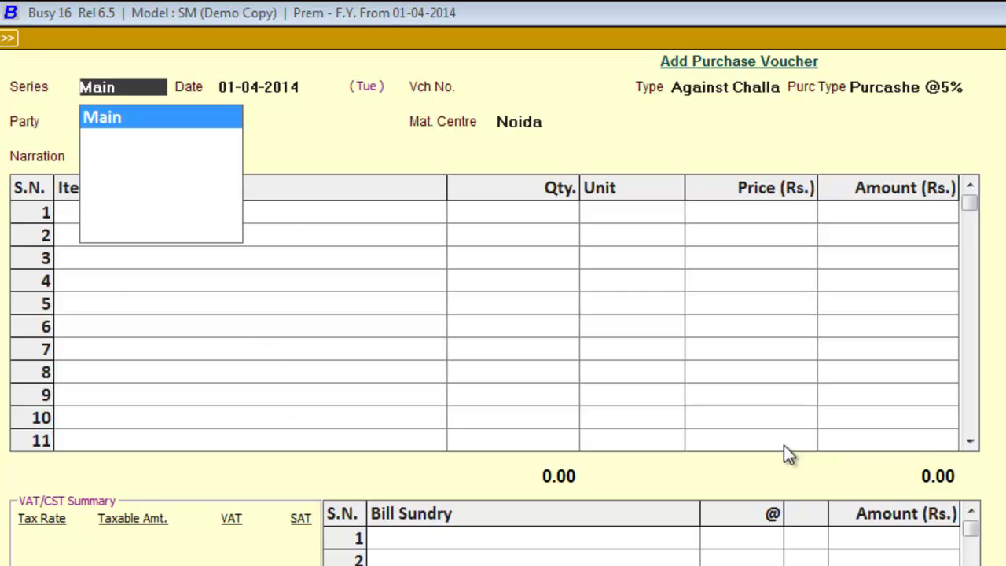
key(Return)
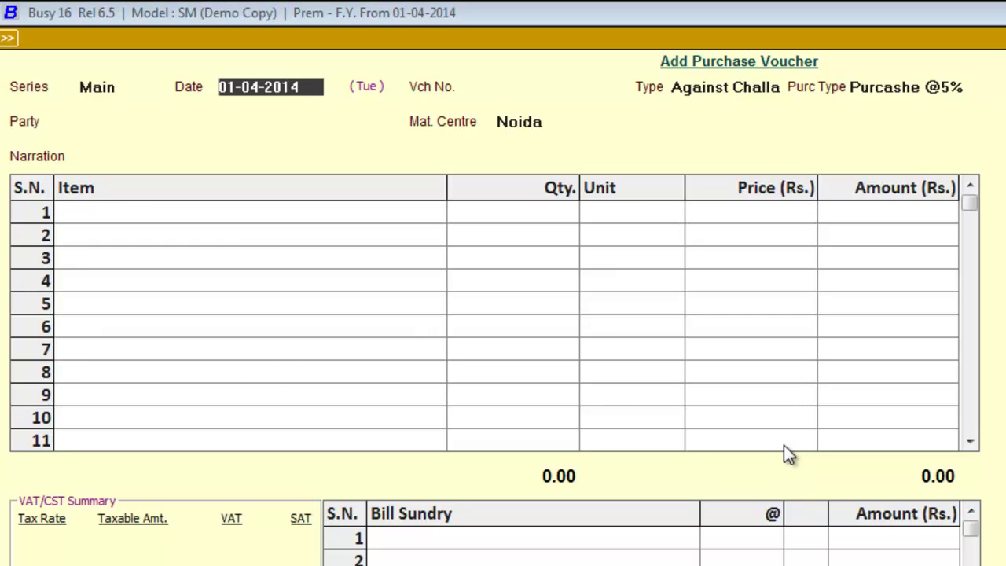
key(Return)
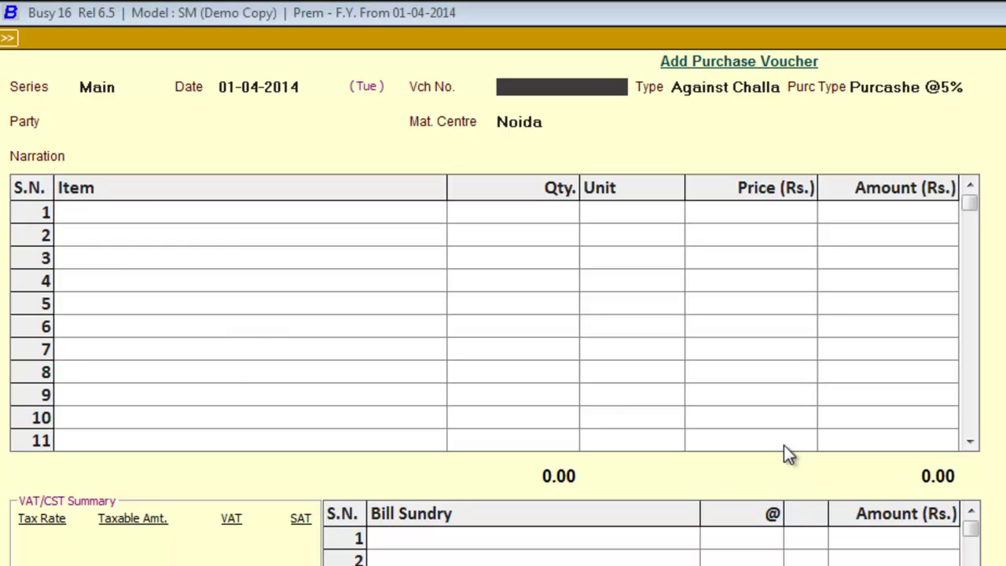
Step: Number the voucher Re/14-15 and set its type to Direct with purchase type Purcashe @5%
text(re/14-15)
key(Return)
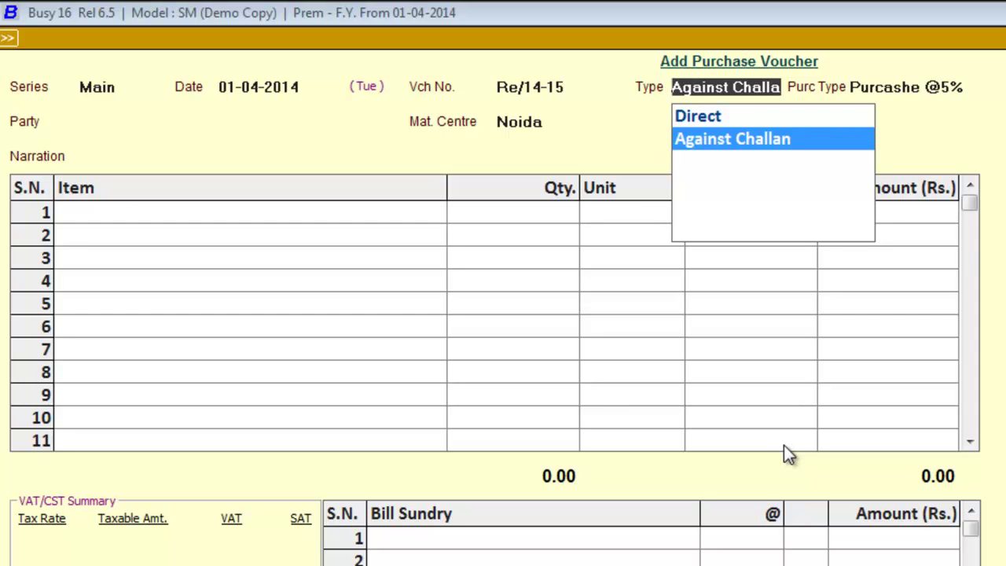
key(Up)
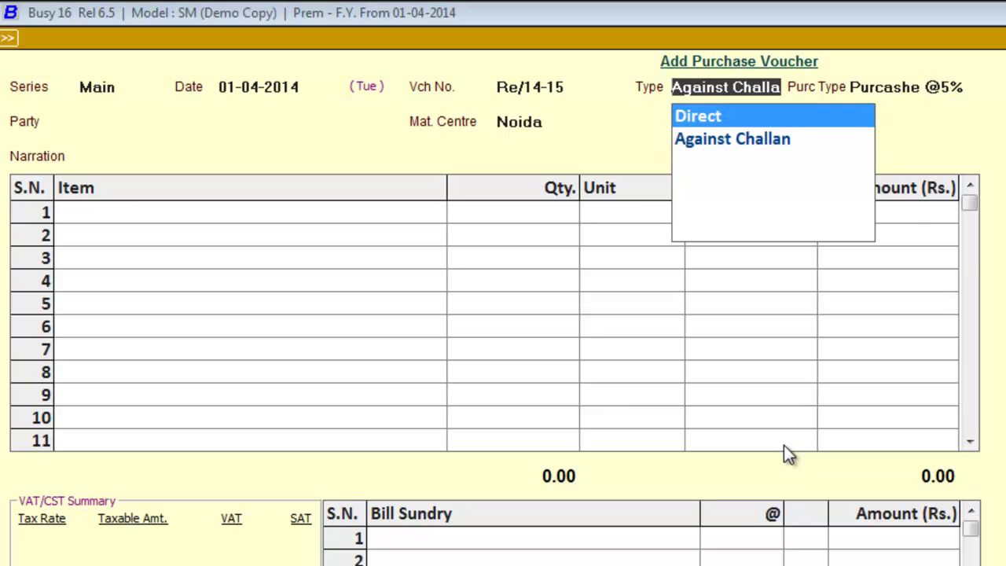
key(Return)
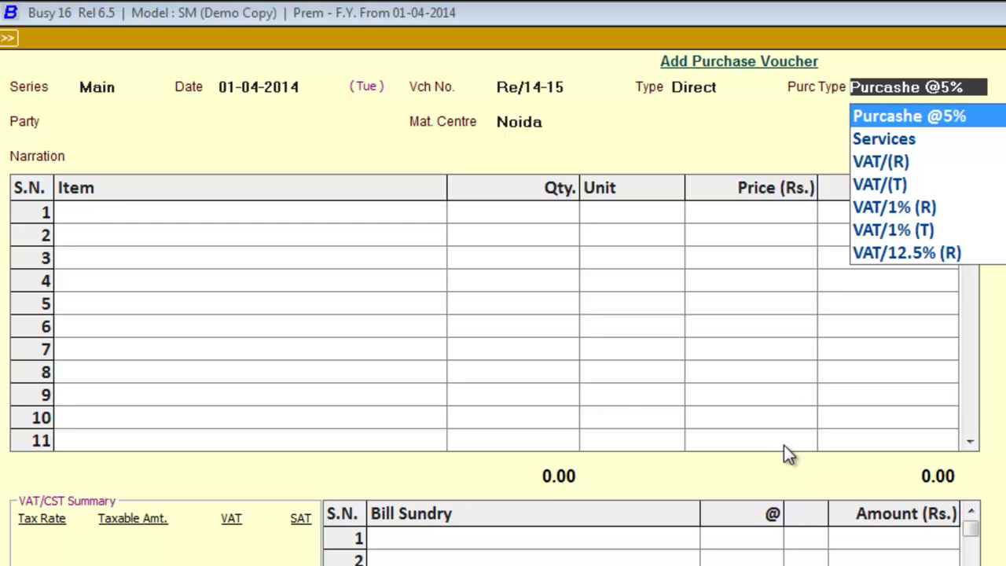
key(Return)
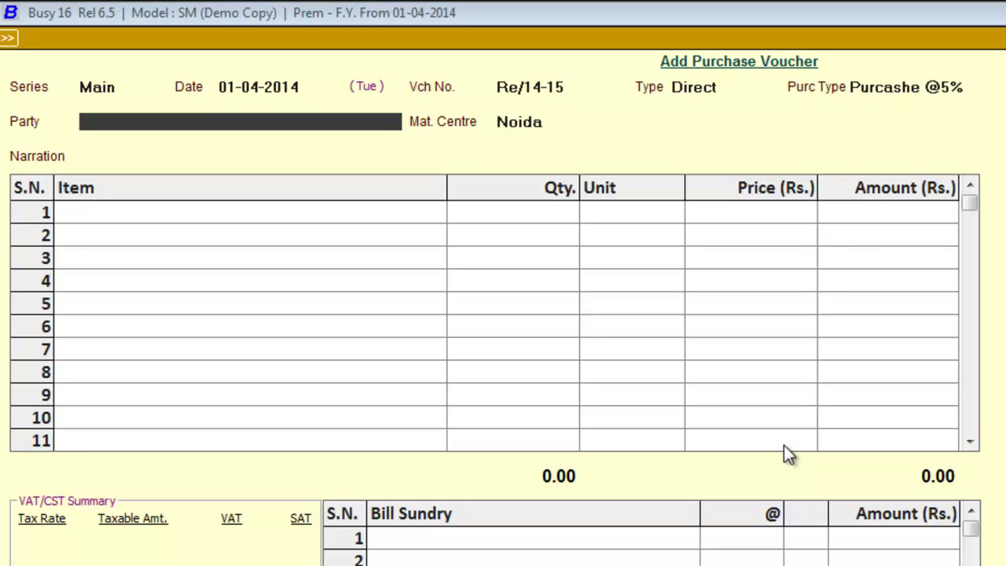
Step: Create a new party account from the voucher named Bk Software, without an alias, under the group Sundry Creditors
key(F3)
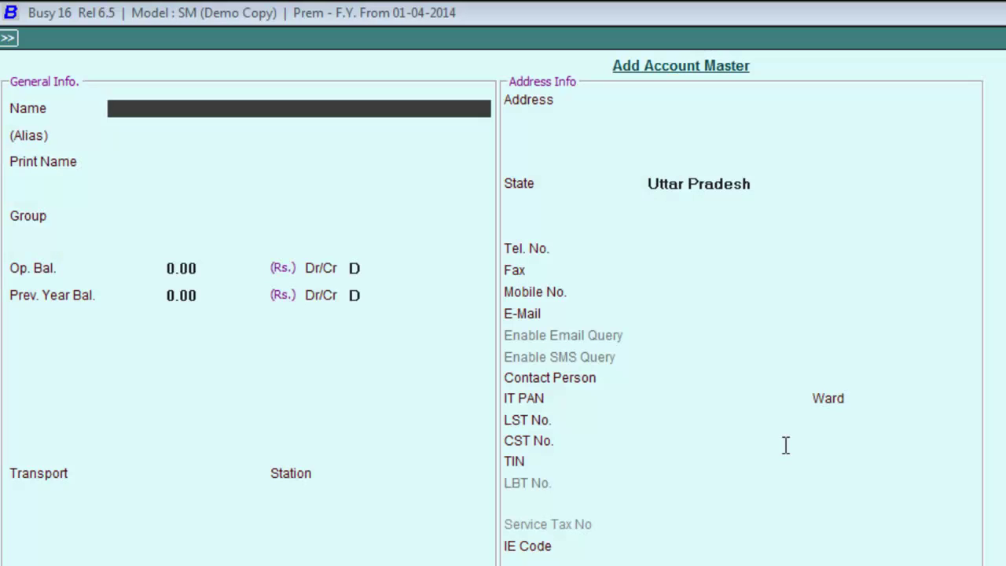
text(bk software)
key(Return)
key(Return)
text(s)
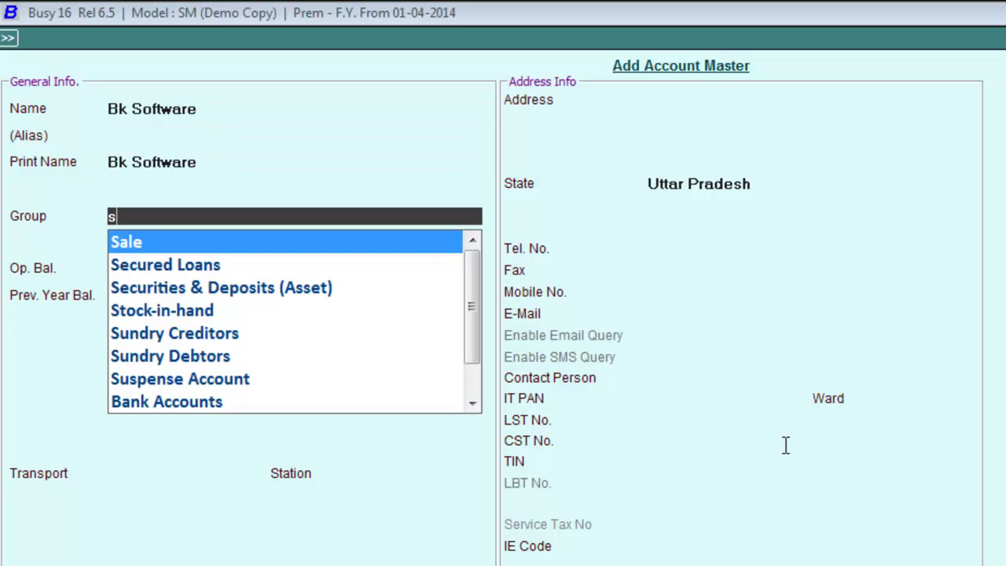
key(Down)
key(Down)
key(Down)
key(Down)
key(Return)
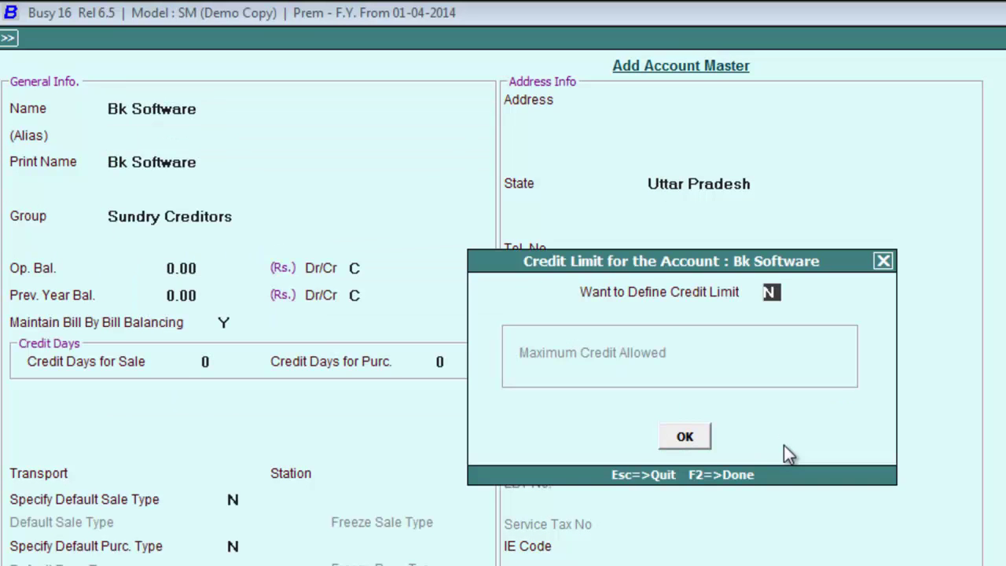
Step: Leave the account's credit limit undefined, save the account and accept it as the voucher's party despite the missing TIN
key(Return)
key(Return)
key(Return)
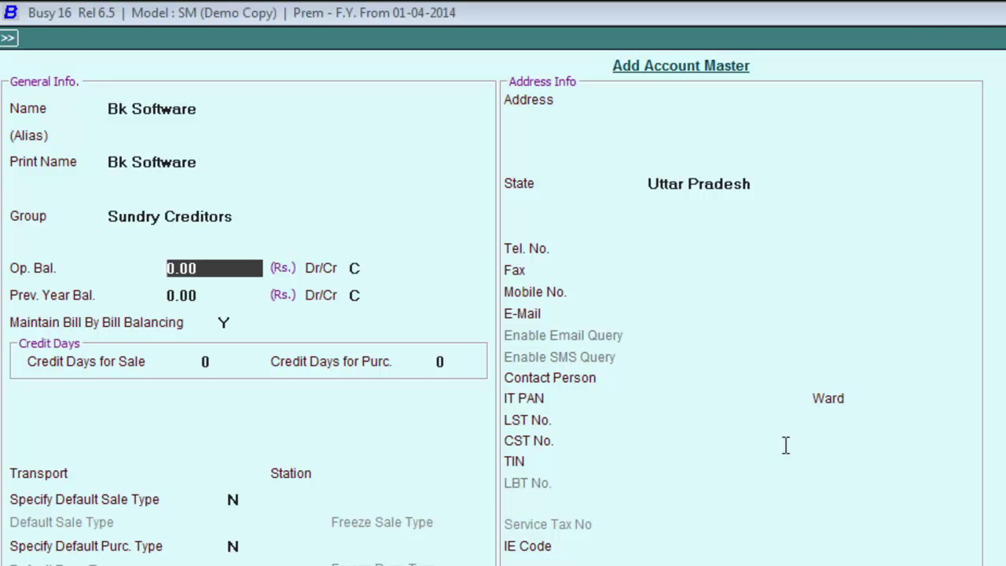
key(F2)
click(783, 445)
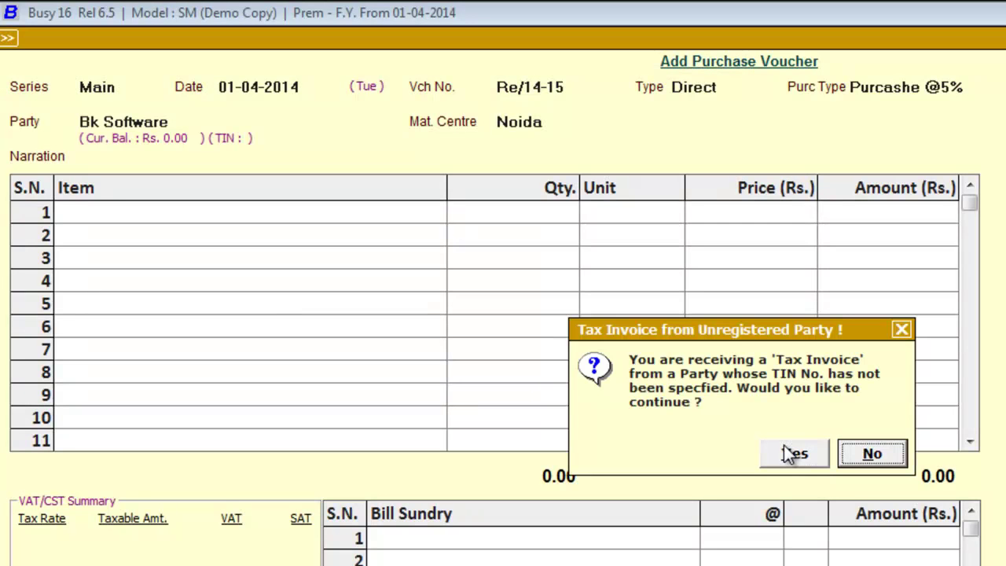
click(786, 447)
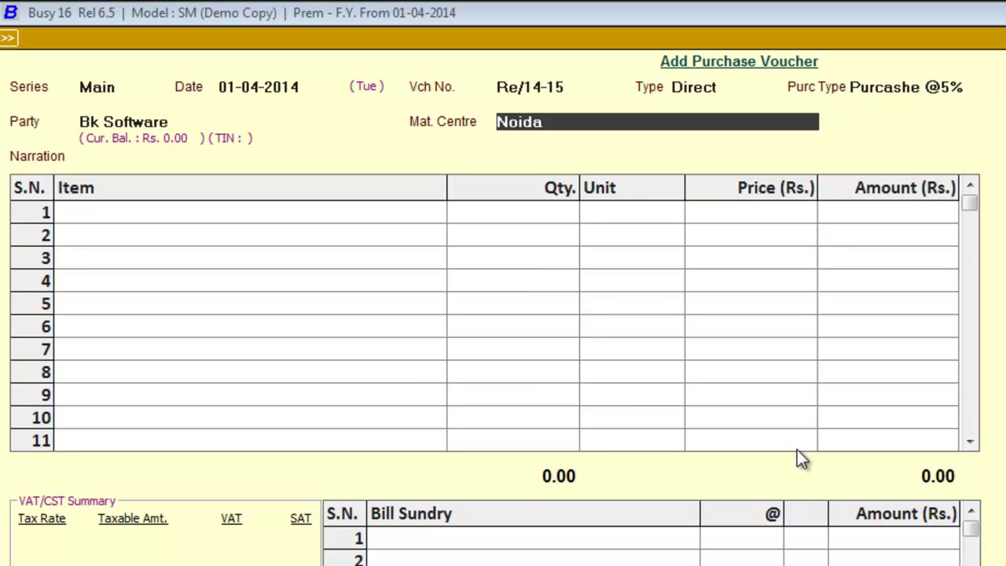
Step: Set the voucher's material centre to Rajouri Garden and leave the narration blank
key(BackSpace)
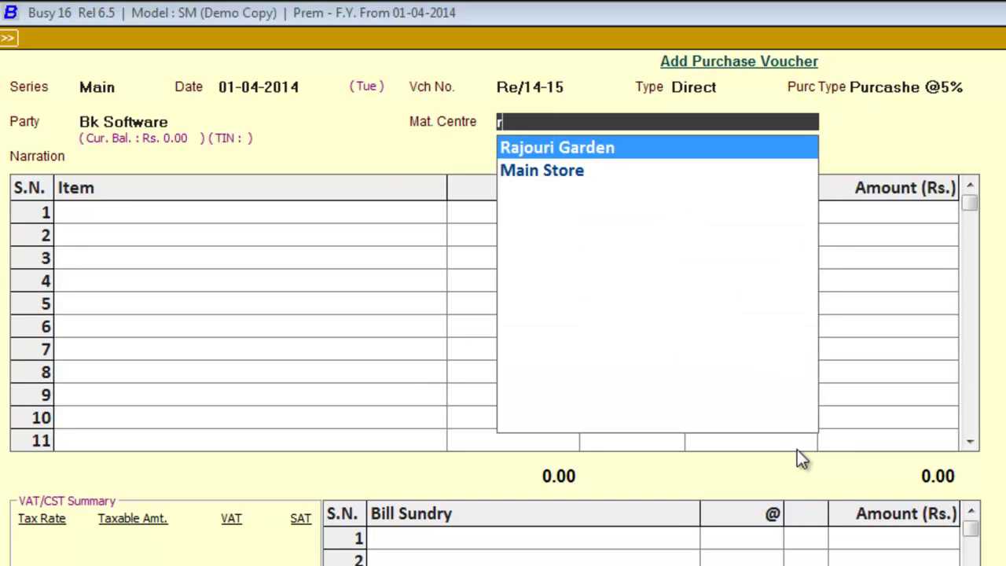
key(Return)
key(Return)
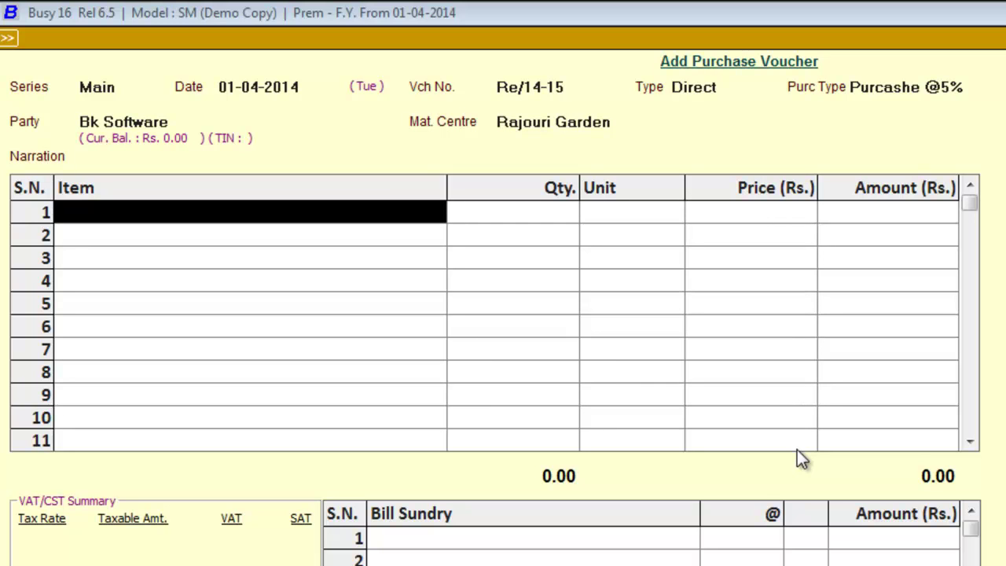
Step: Add the item Busy 14 (2.8) to the purchase voucher with quantity 10 Pcs. at a price of 6,000
text(b)
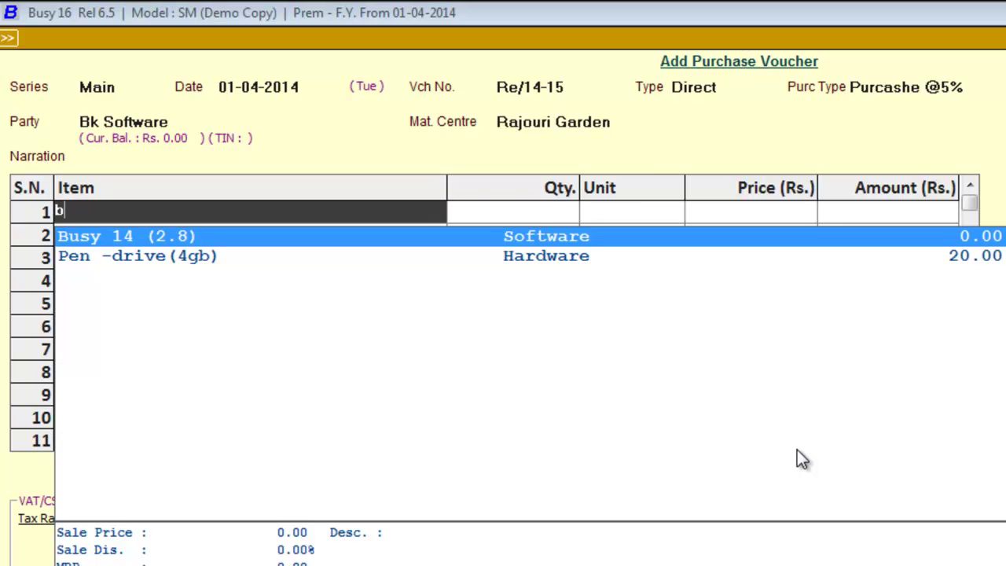
key(Return)
text(10)
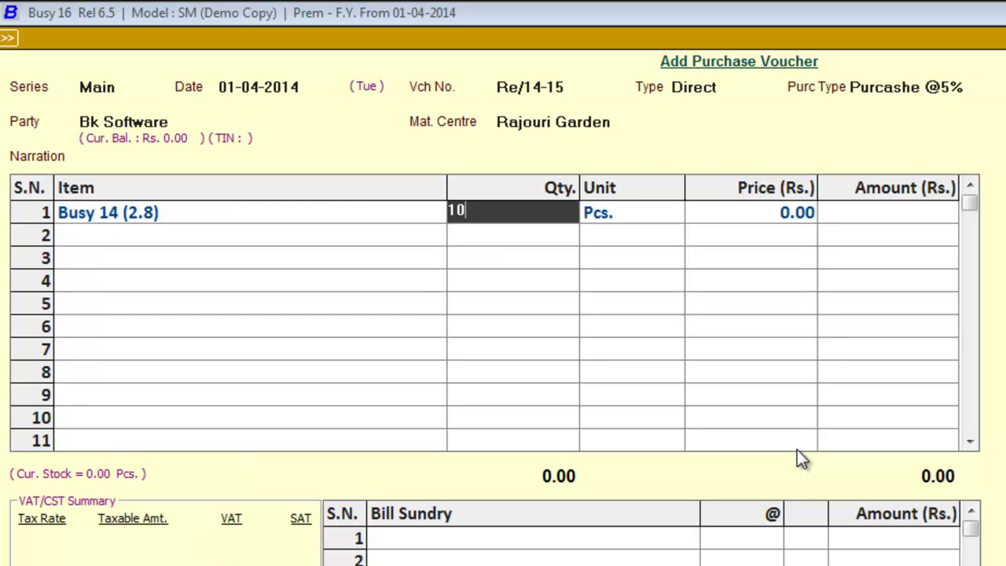
key(Return)
key(Return)
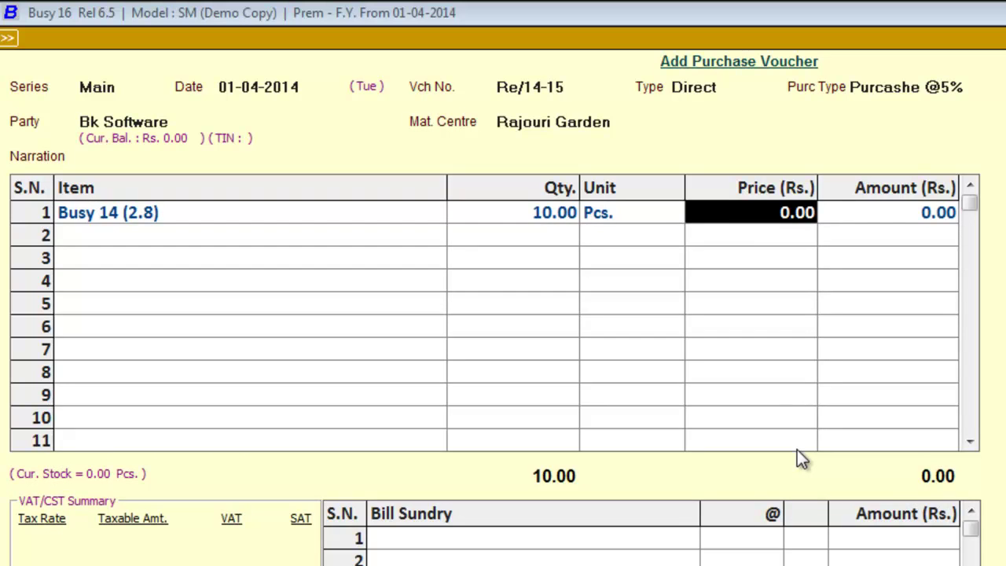
text(6,00)
text(0)
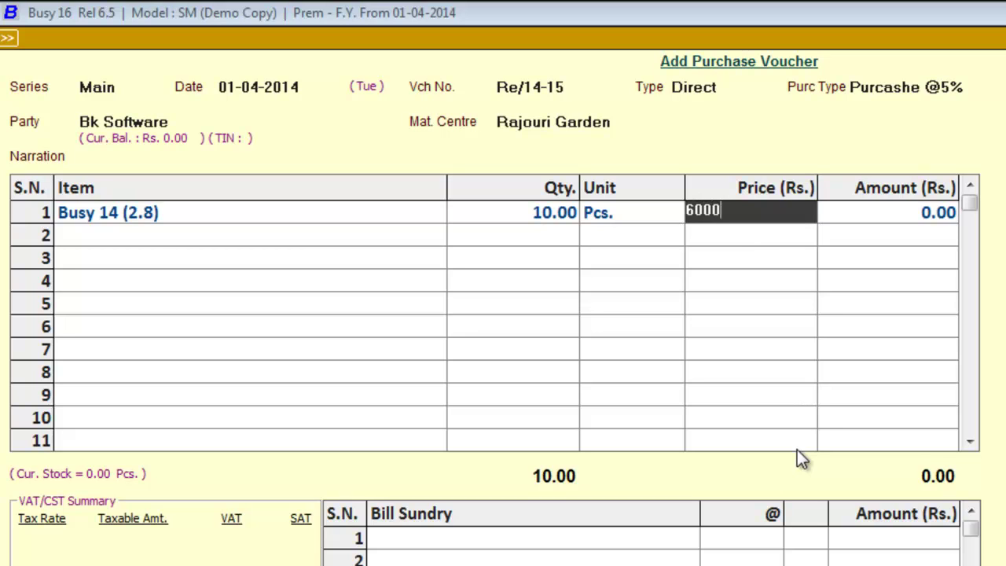
key(Return)
key(Return)
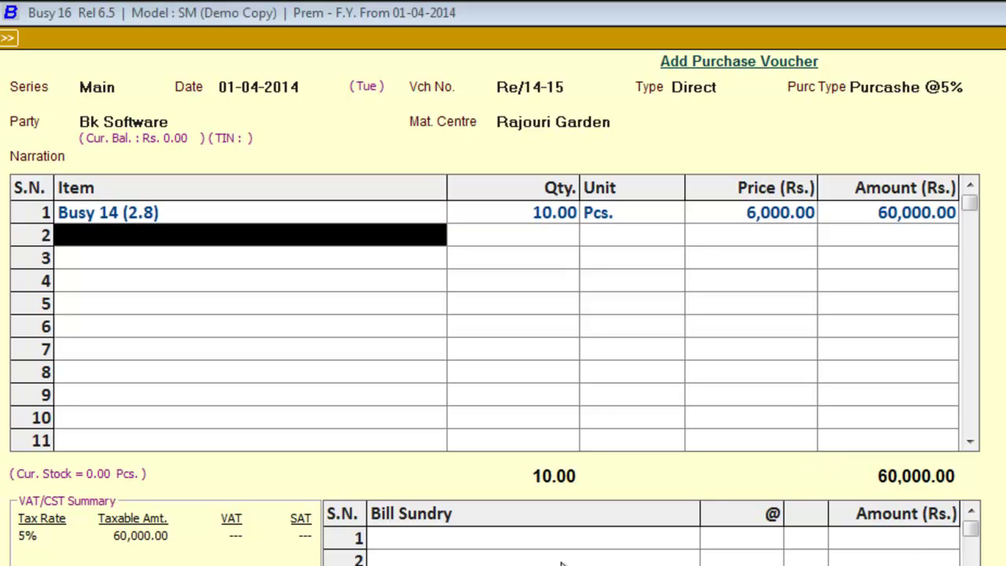
Step: Apply the bill sundry Input Vat @5% to the purchase voucher
click(492, 545)
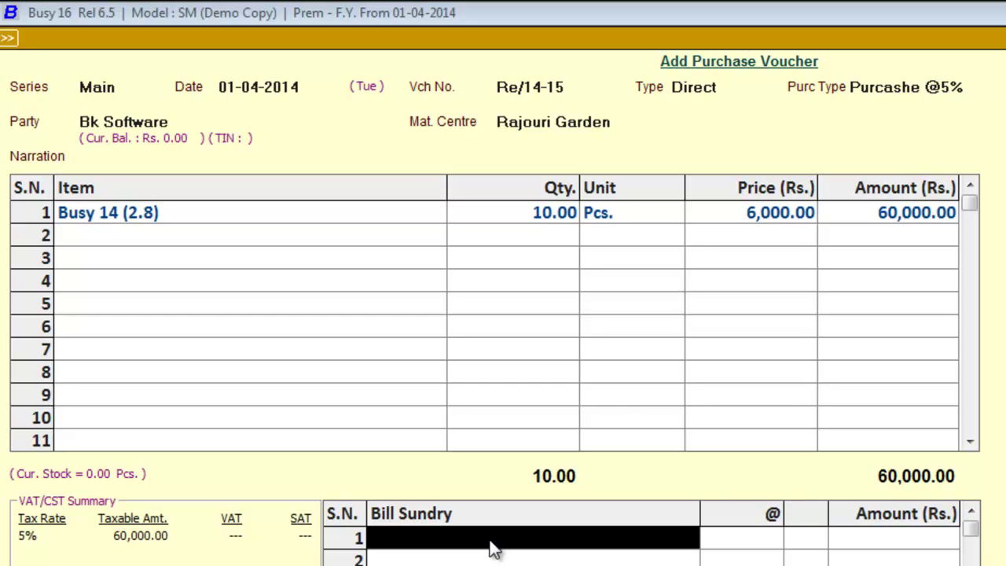
text(i)
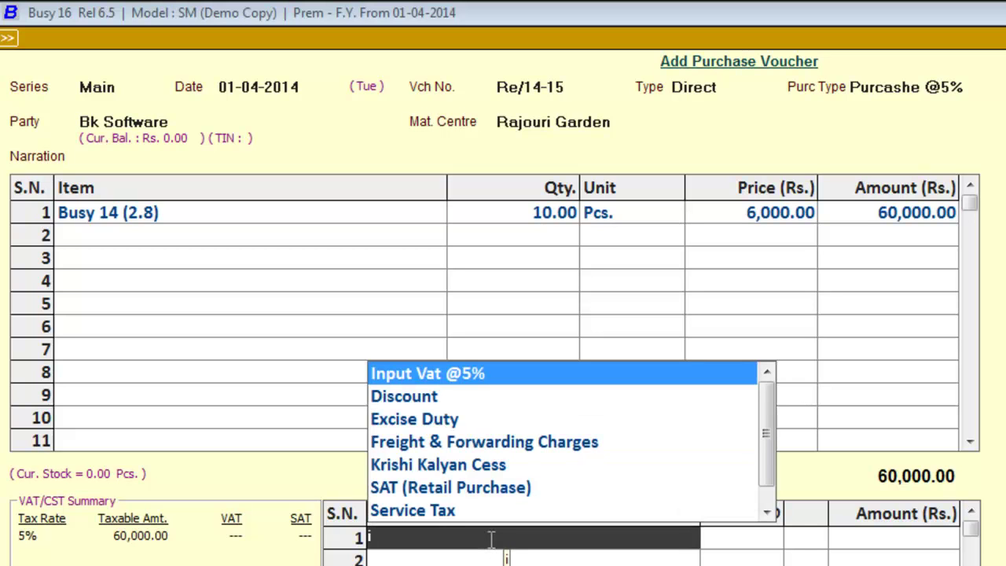
key(Return)
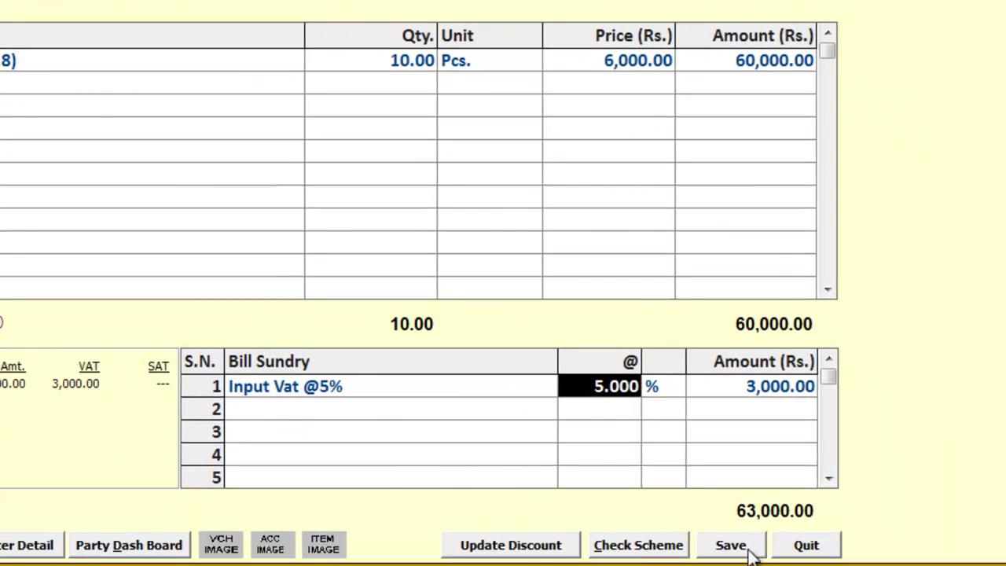
Step: Save the purchase voucher despite the missing TIN, accepting the tax reporting details with purpose Resale and leaving the cost centre allocation empty
click(731, 546)
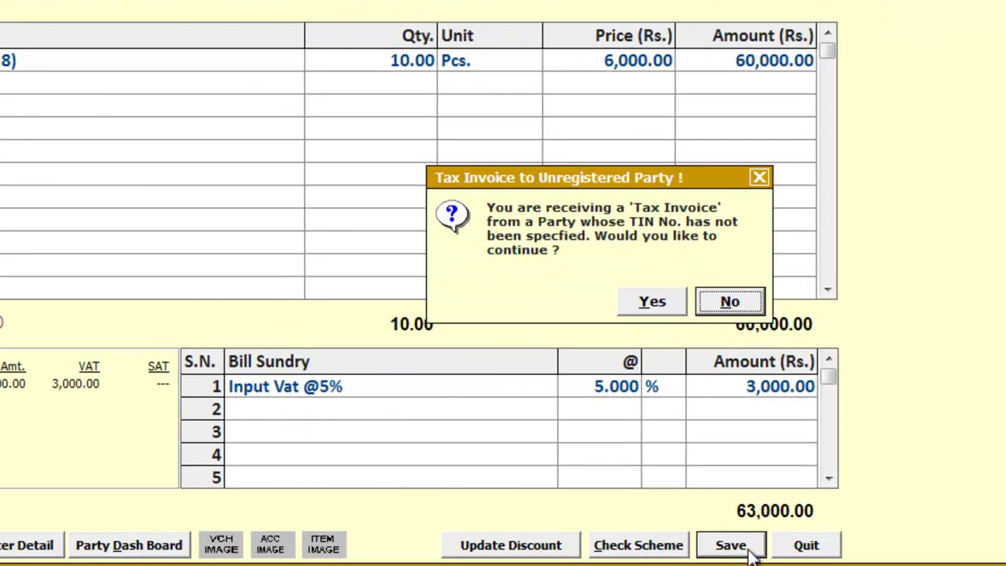
click(661, 307)
click(661, 307)
click(661, 308)
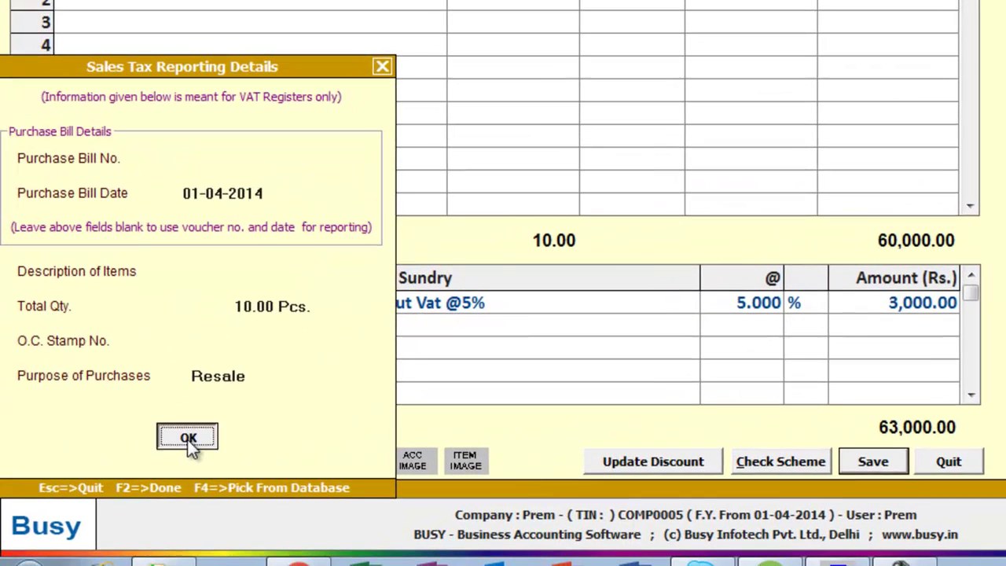
click(116, 481)
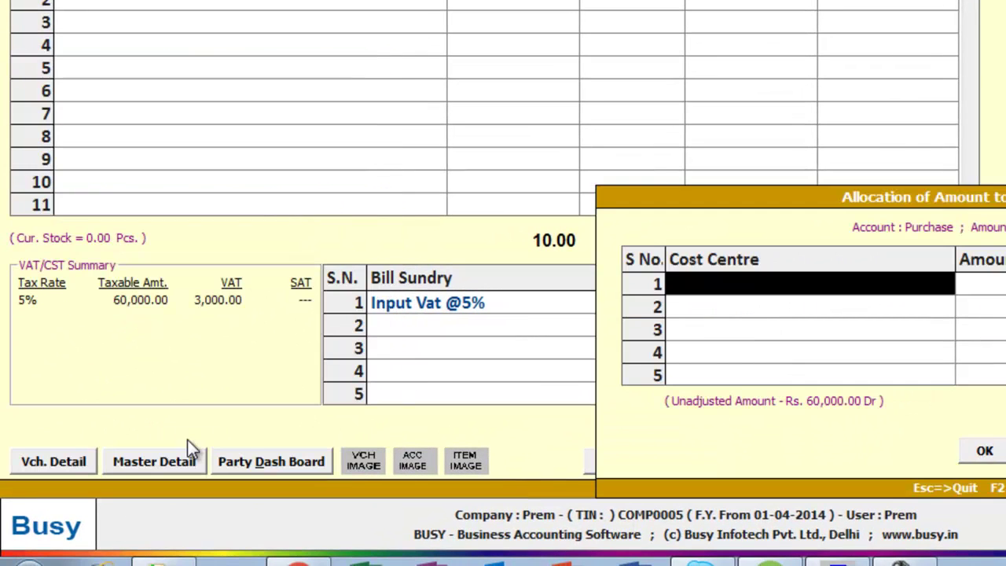
click(983, 450)
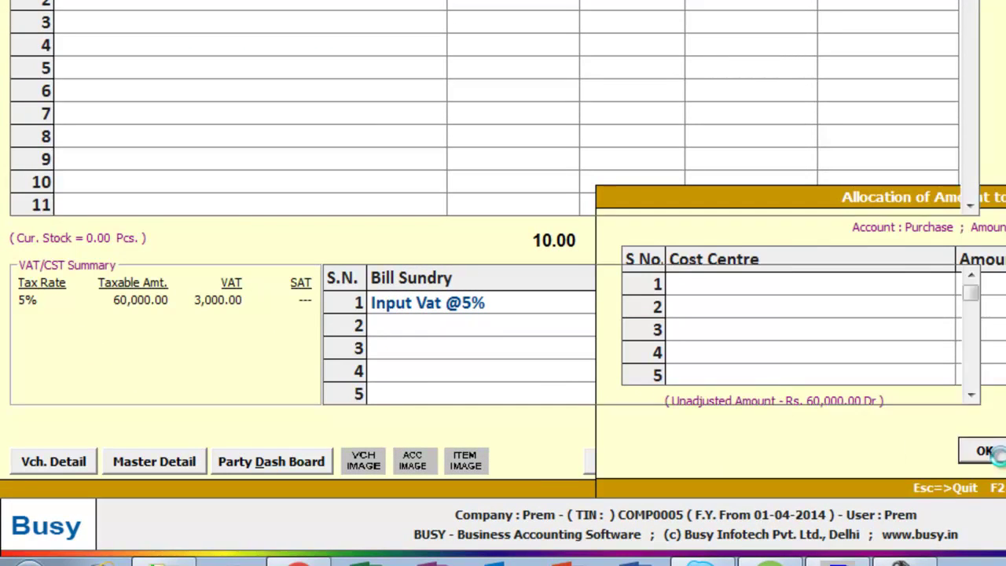
click(620, 456)
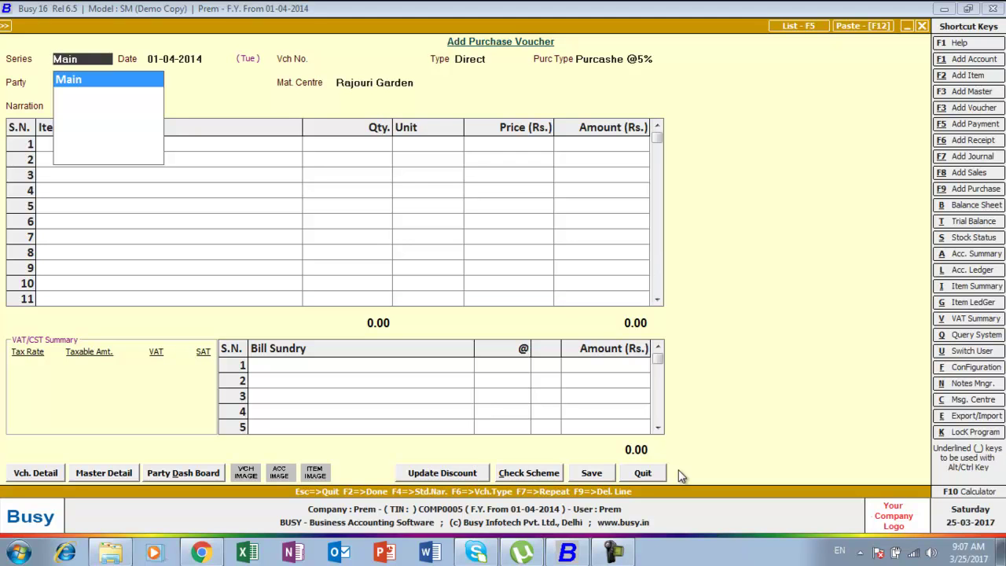
Step: Leave purchase voucher entry and open a new sales order
key(Escape)
key(Escape)
key(Escape)
key(Escape)
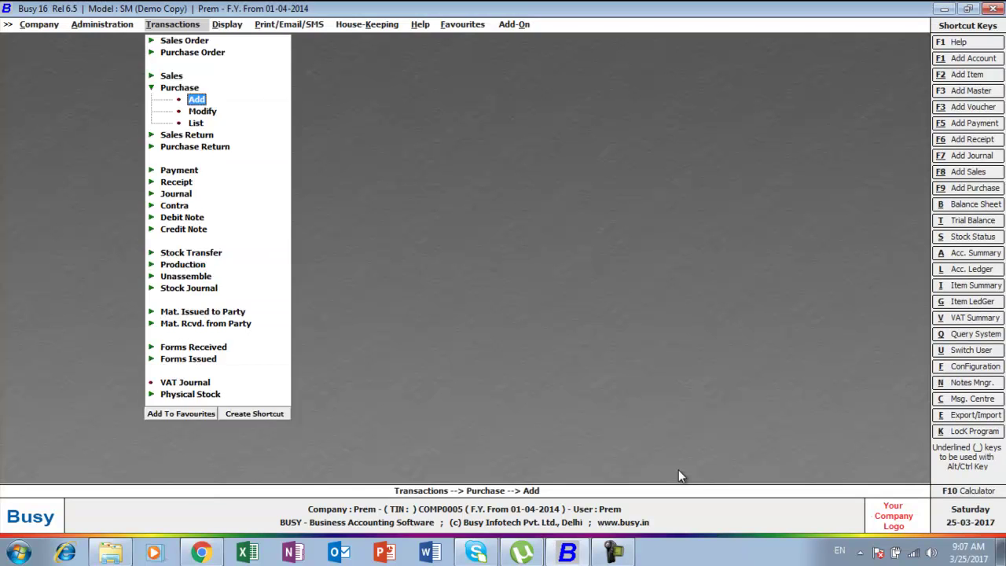
key(Escape)
key(alt+t)
key(Down)
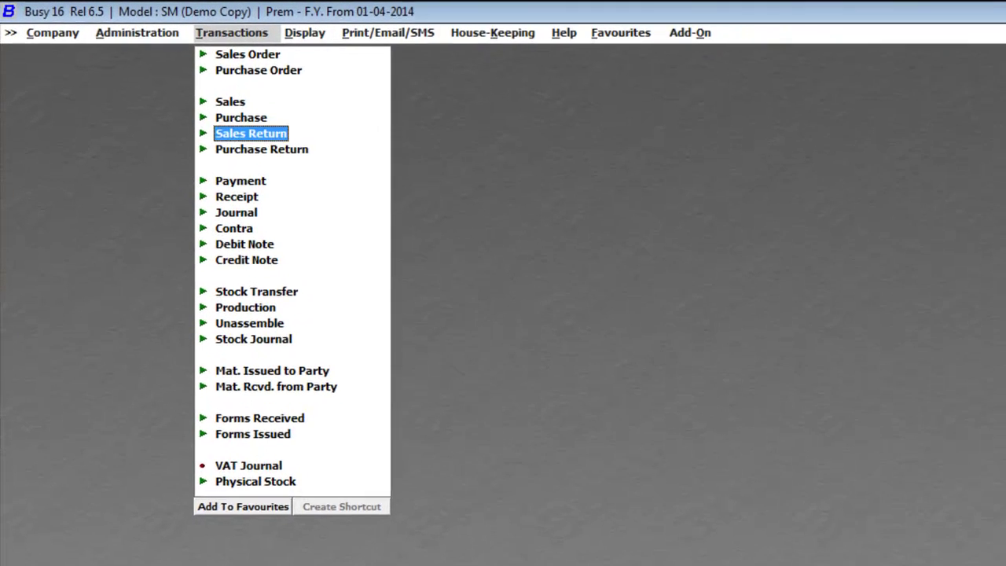
key(Up)
key(Up)
key(Up)
key(Up)
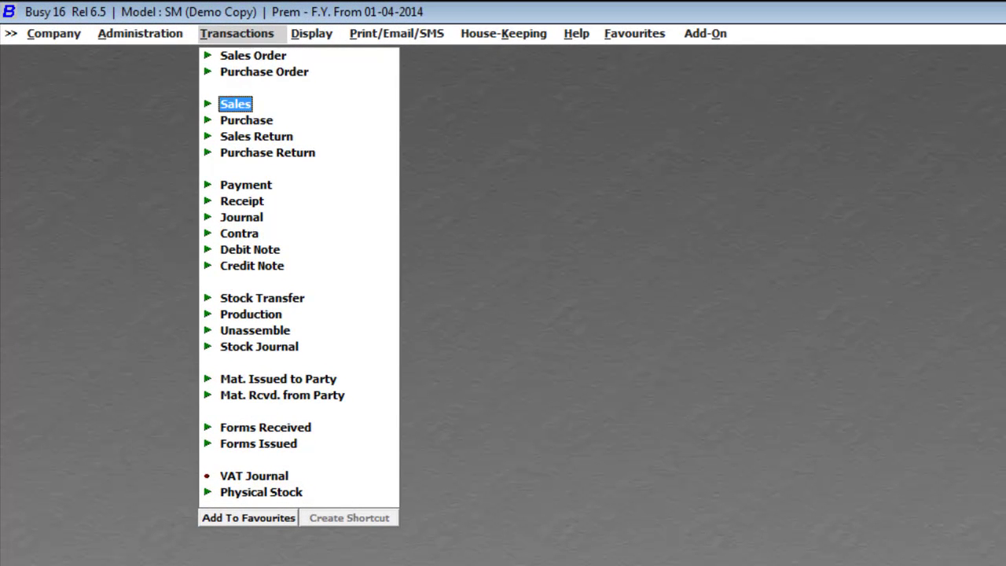
key(Return)
key(Return)
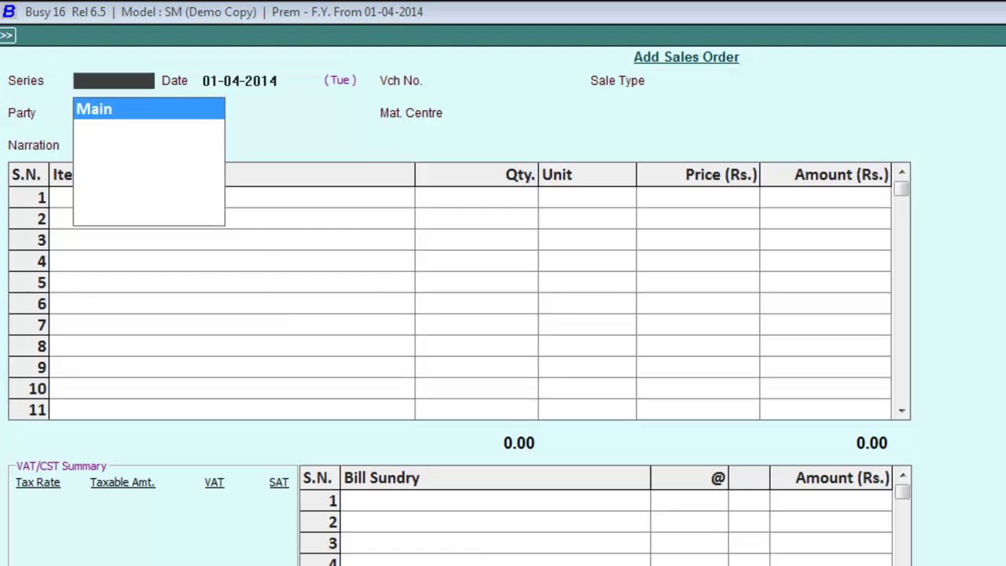
Step: Give the sales order the series Main, date 02-04-2014 and voucher number Ord/205
key(Return)
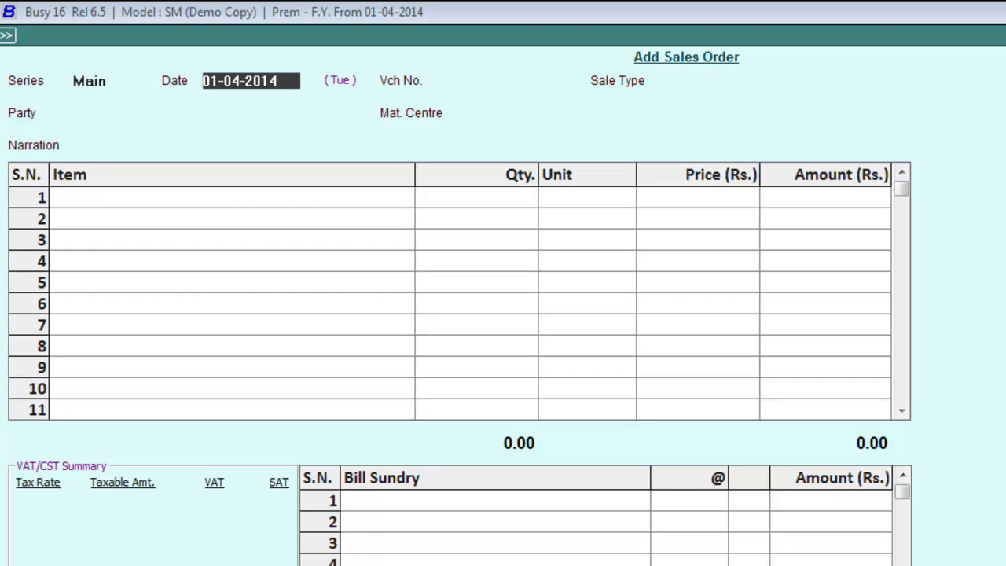
text(2-4)
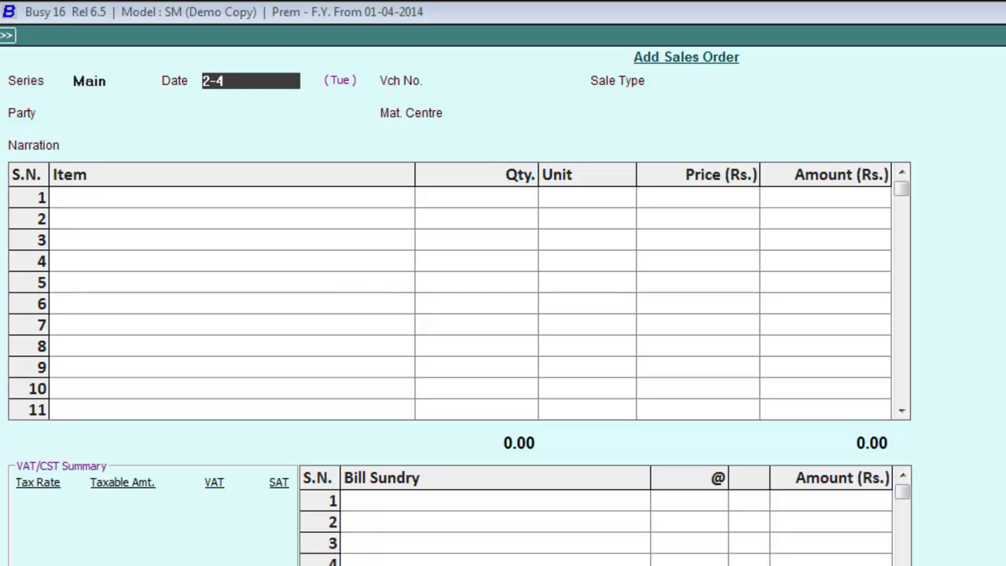
key(Return)
text(or)
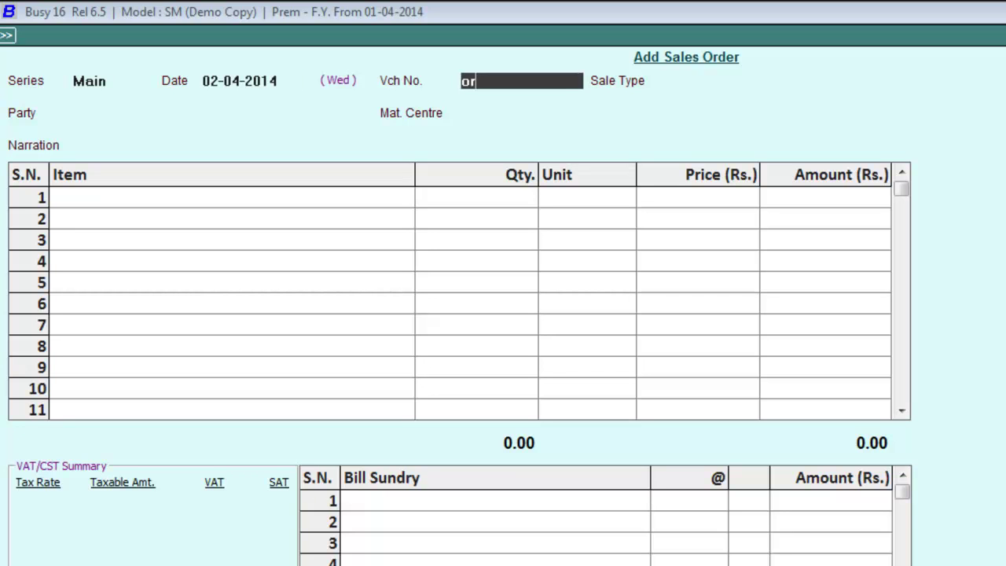
text(d/201)
key(BackSpace)
text(5)
key(Return)
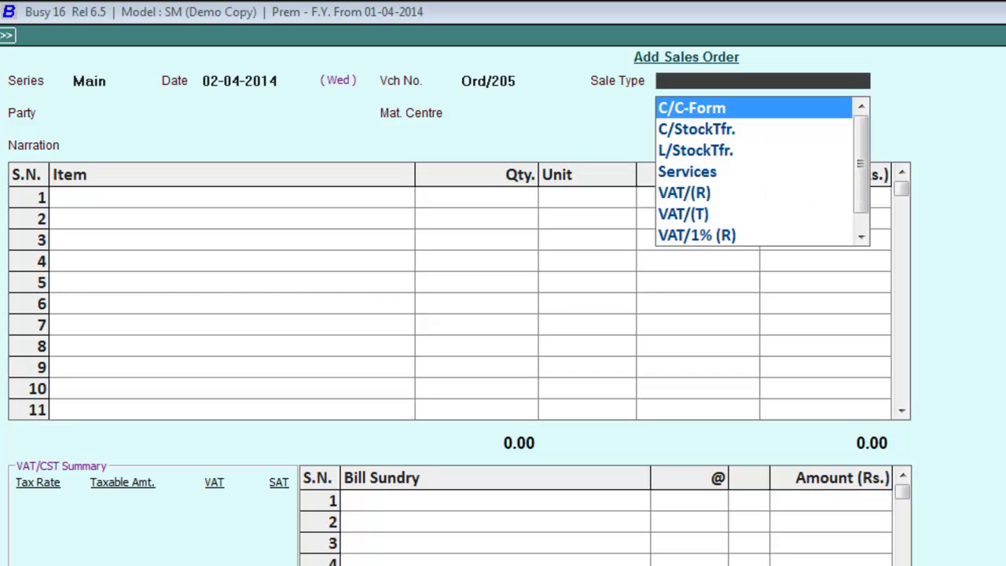
Step: Create a new sale type named Sale @5% with a 5% single tax rate and use it for the sales order
key(Down)
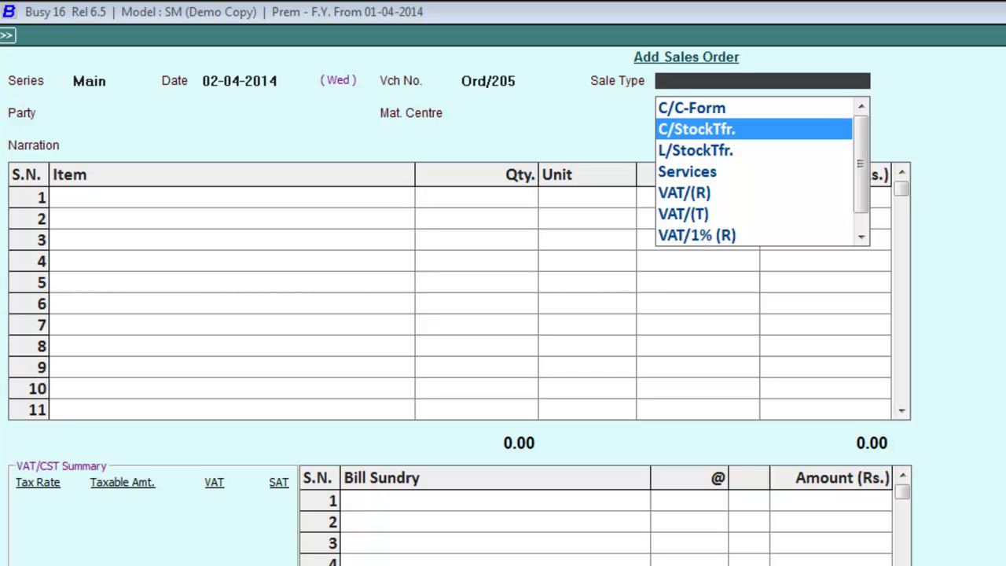
key(F3)
text(sale @5%)
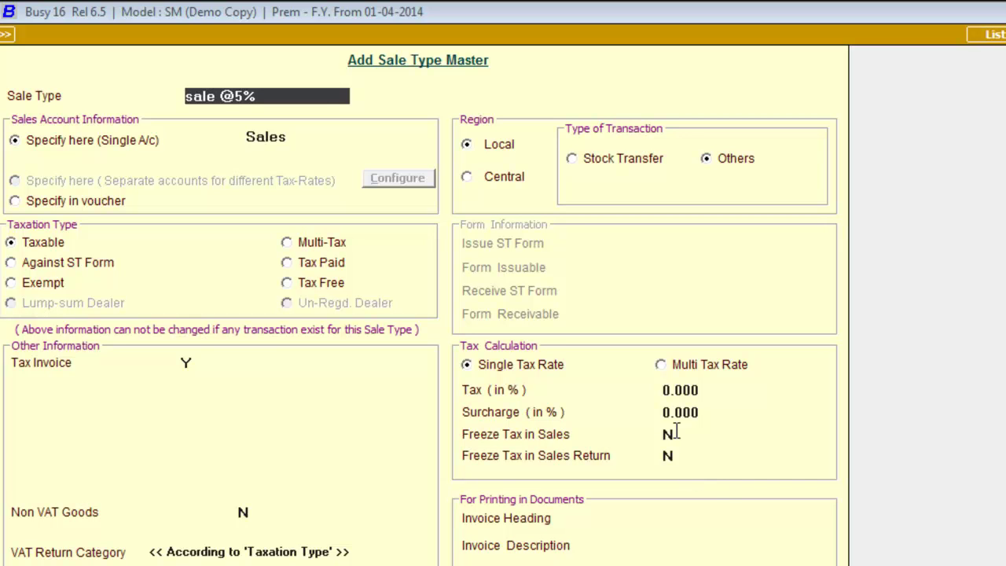
click(664, 392)
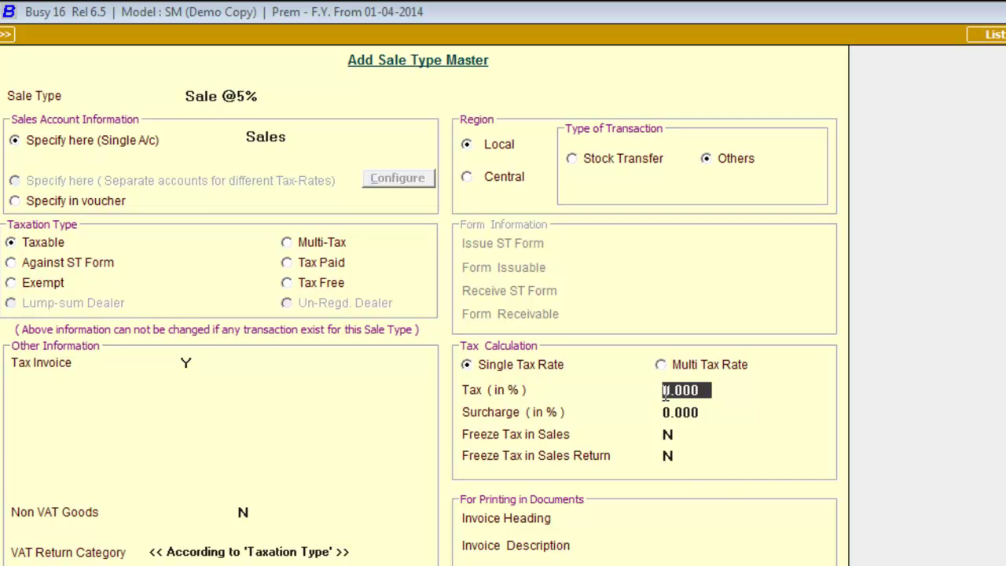
text(5)
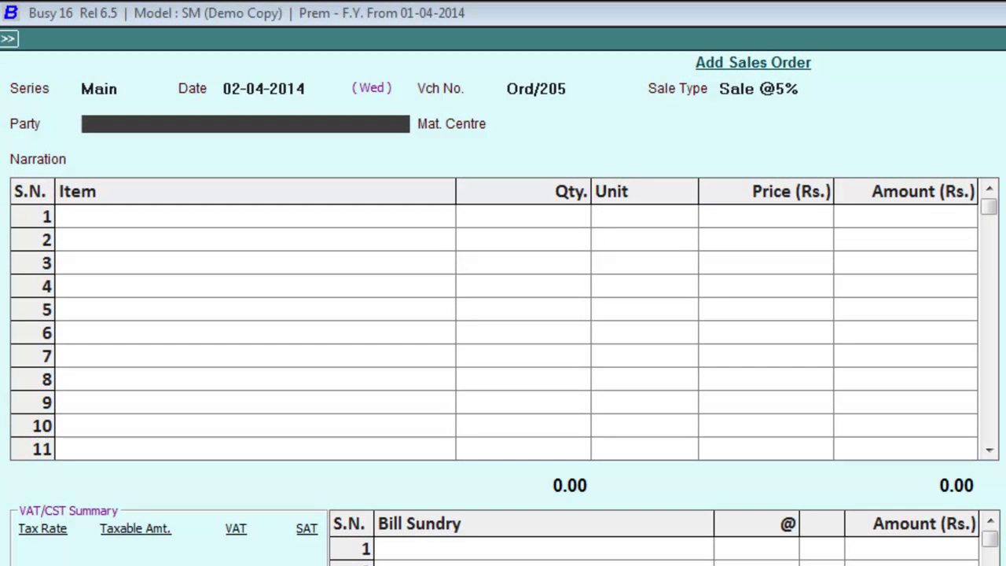
Step: Set the sales order's party to Das Sons and its material centre to Noida, leaving the narration blank
text(d)
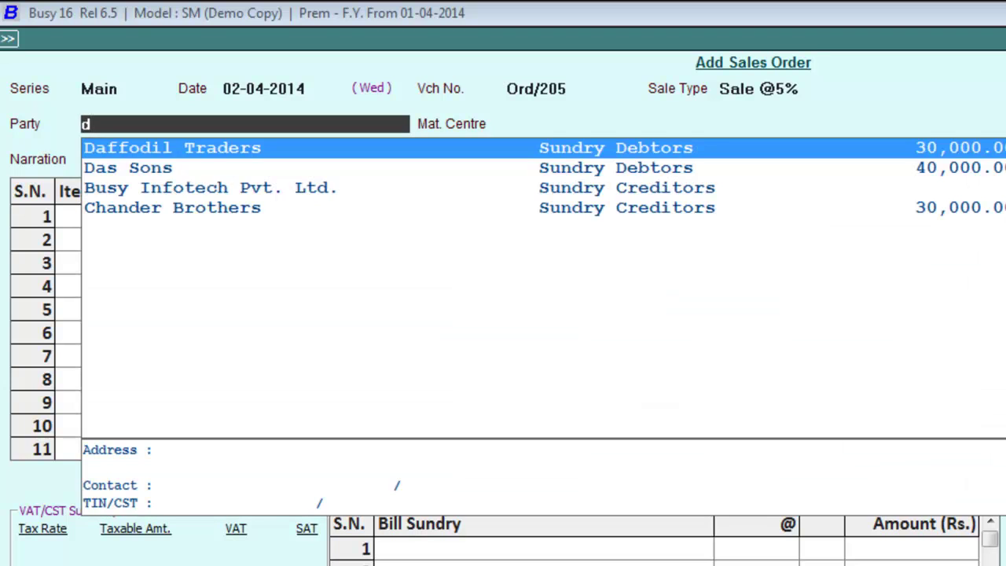
key(Down)
key(Return)
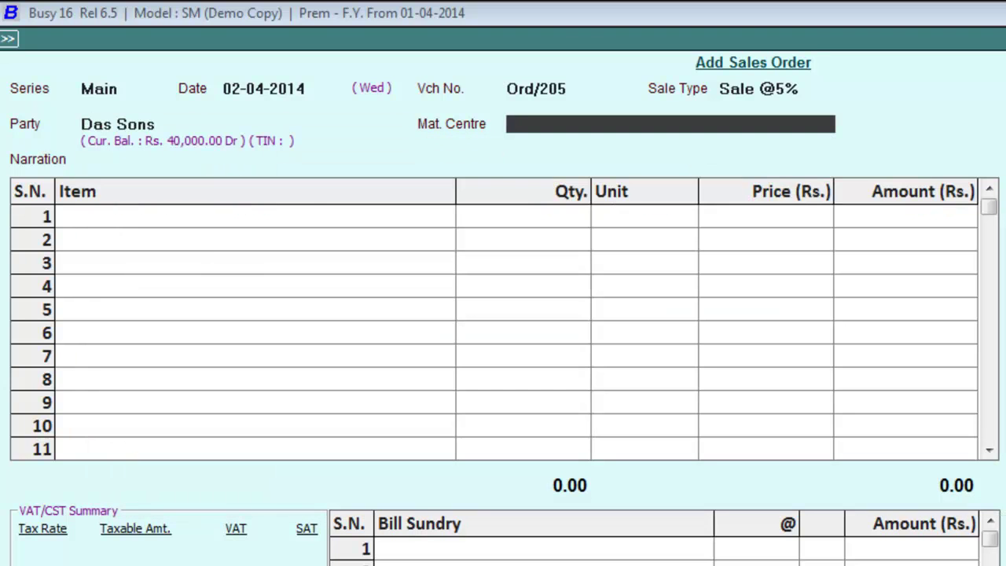
text(r)
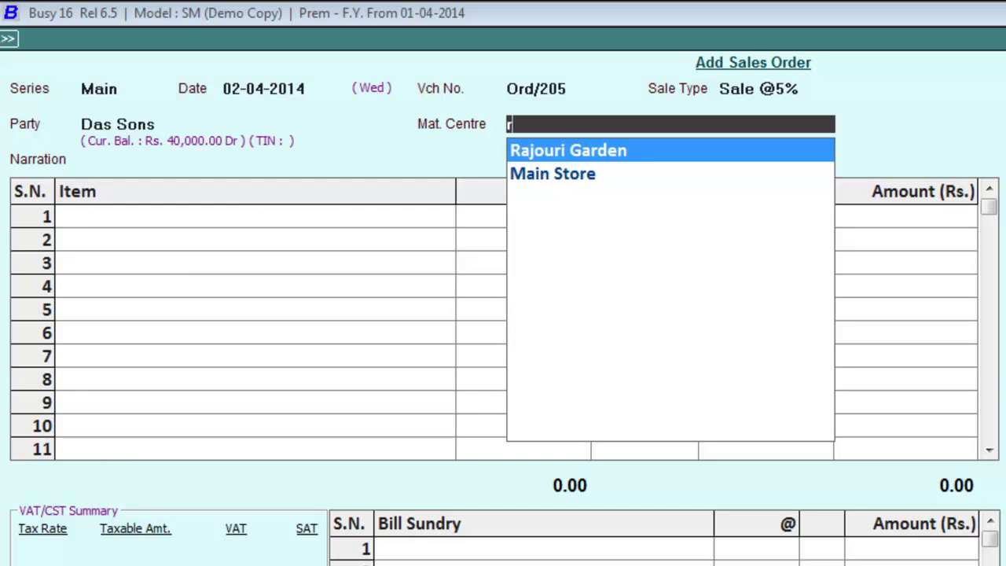
key(BackSpace)
text(n)
key(Return)
key(Return)
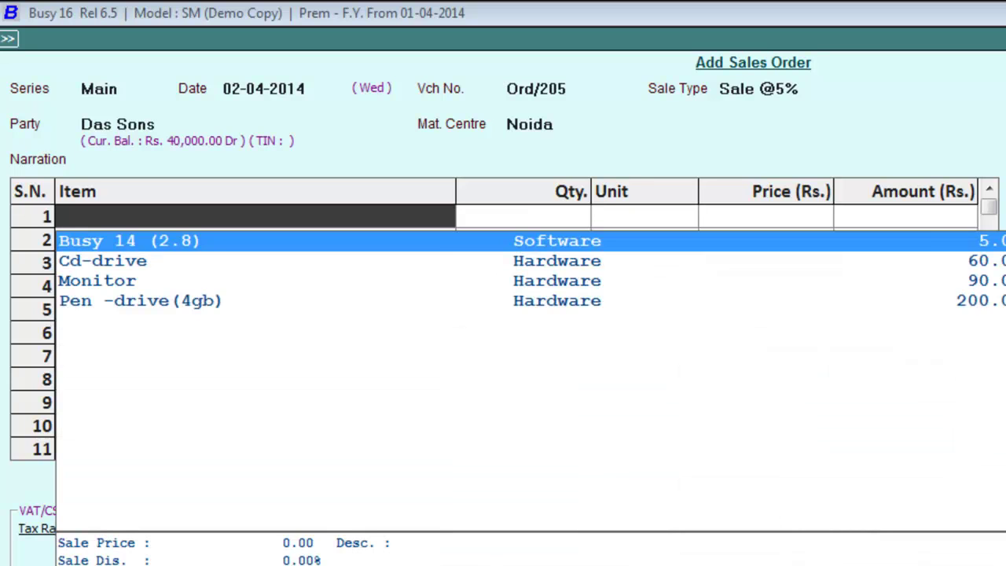
Step: Add the item Cd-drive to the sales order with quantity 50 Pcs. at a price of 4,000
key(Down)
key(Return)
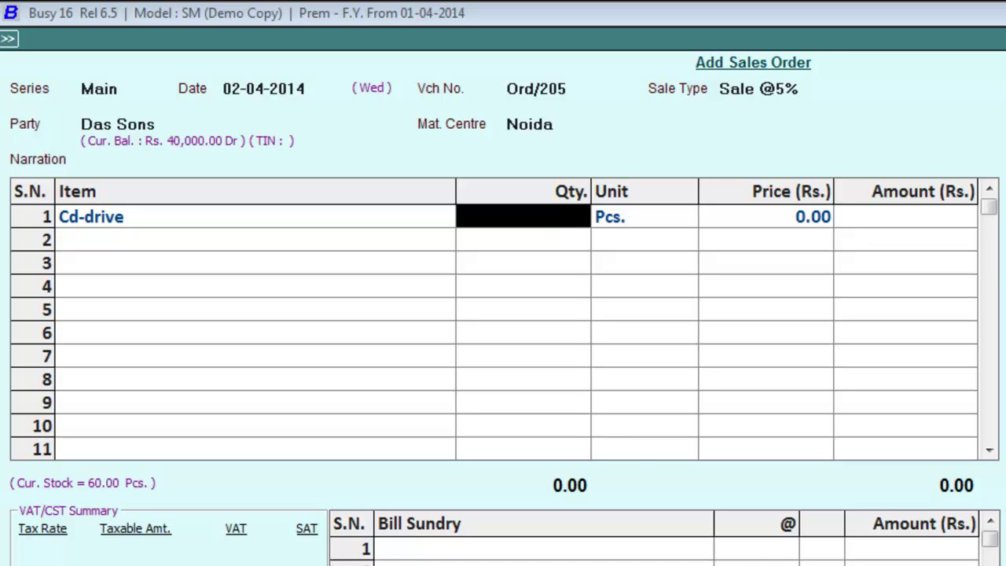
text(5)
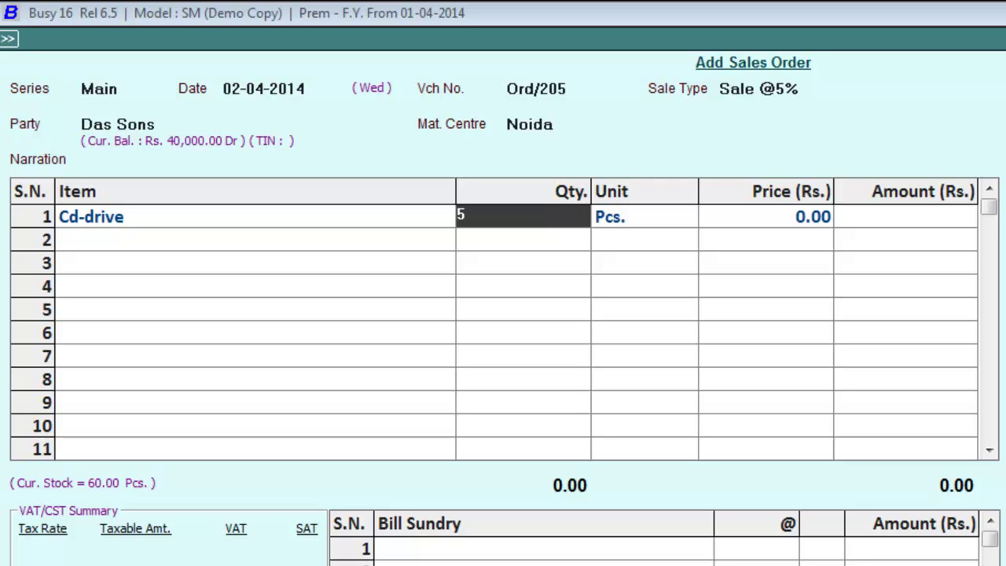
text(0)
key(Return)
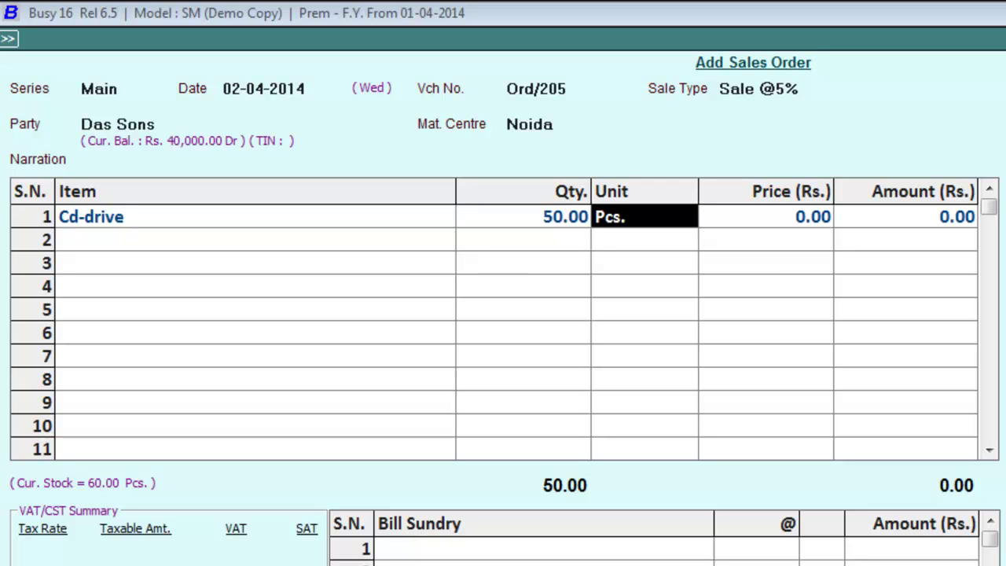
key(Return)
text(4000)
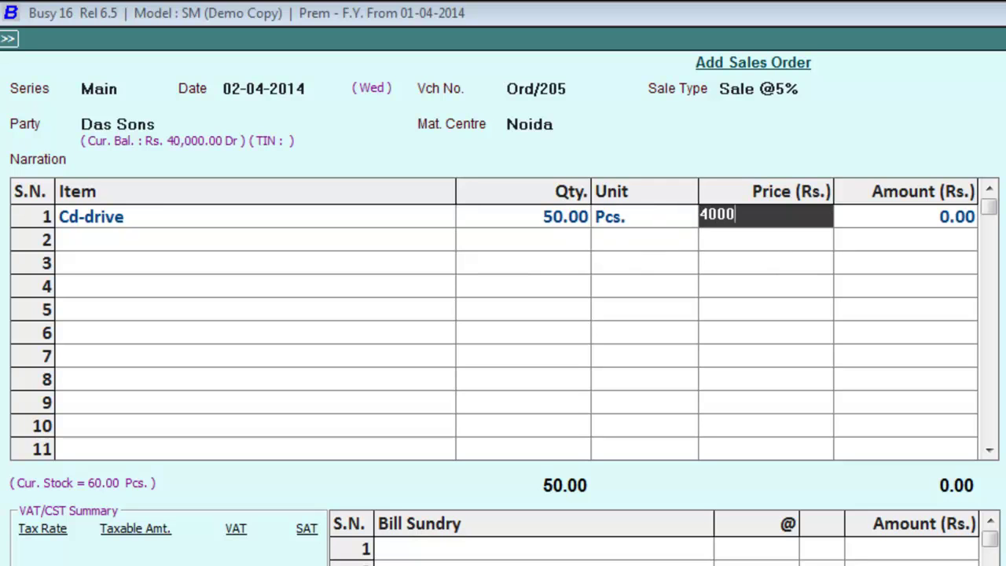
key(Return)
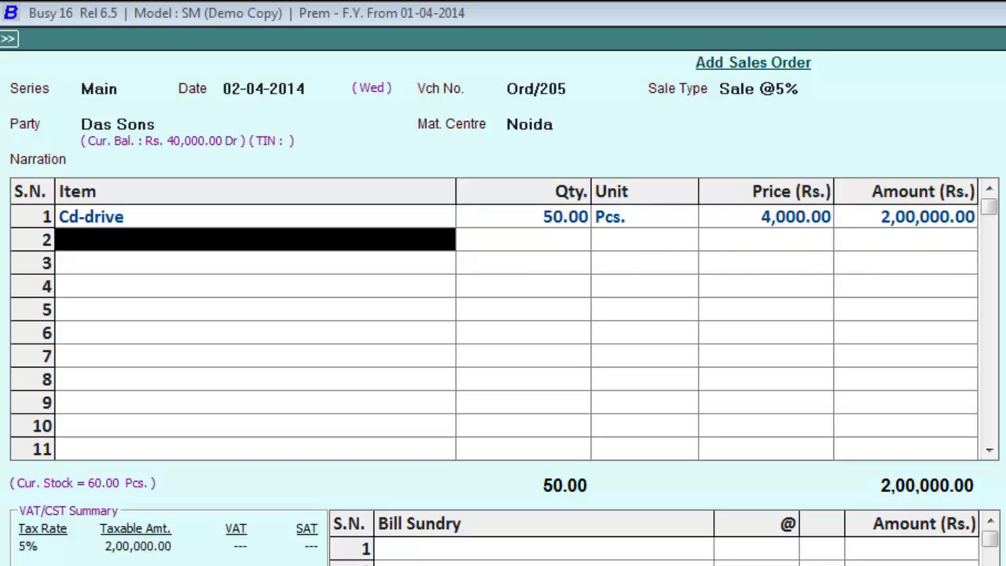
Step: Add the item Monitor to the sales order with quantity 90 Pcs. at a price of 7,000
text(m)
key(Return)
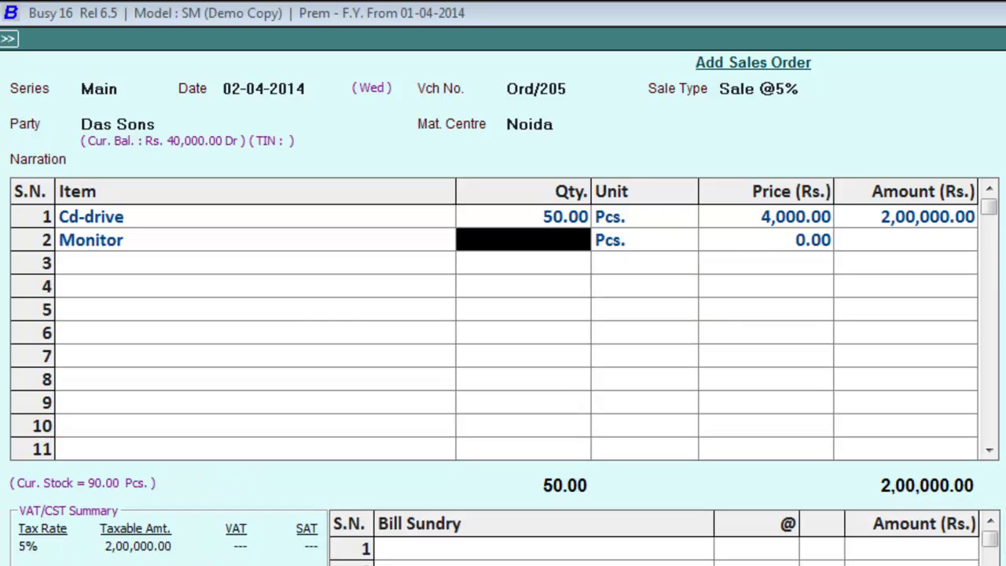
text(90)
key(Return)
key(Return)
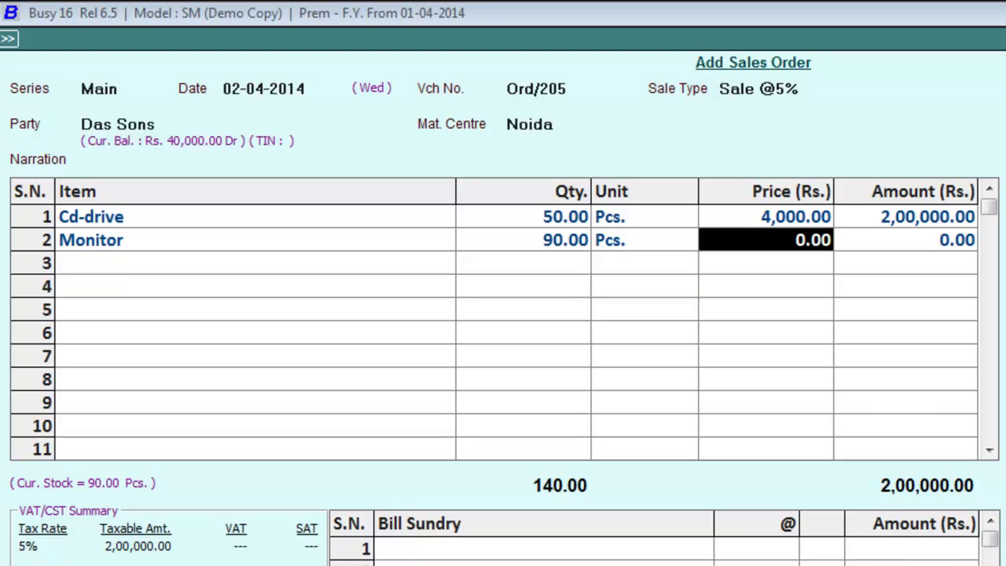
text(7000)
key(Return)
key(Return)
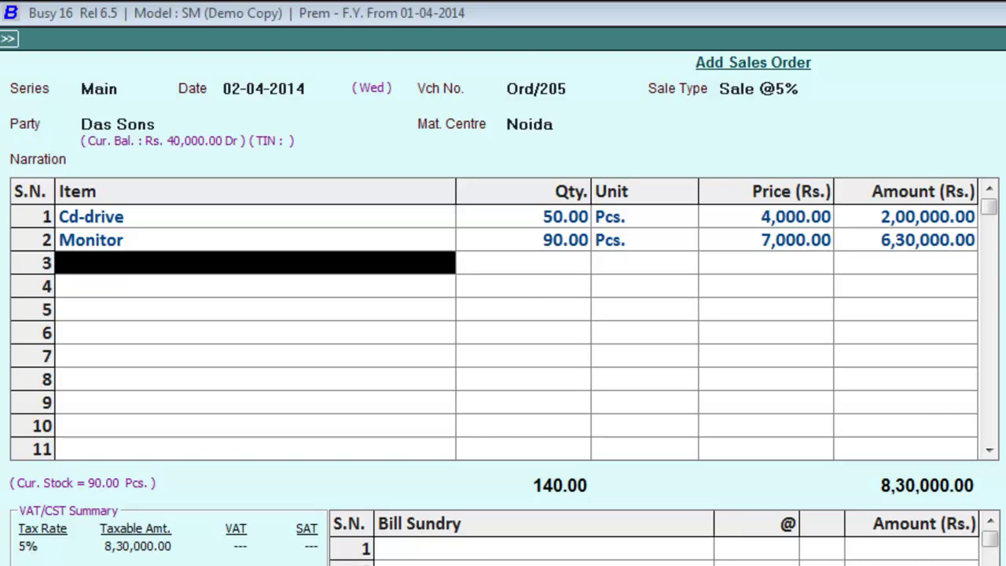
Step: Add the item Pen -drive(4gb) to the sales order with quantity 150 Pcs. at a price of 800
text(P)
key(Return)
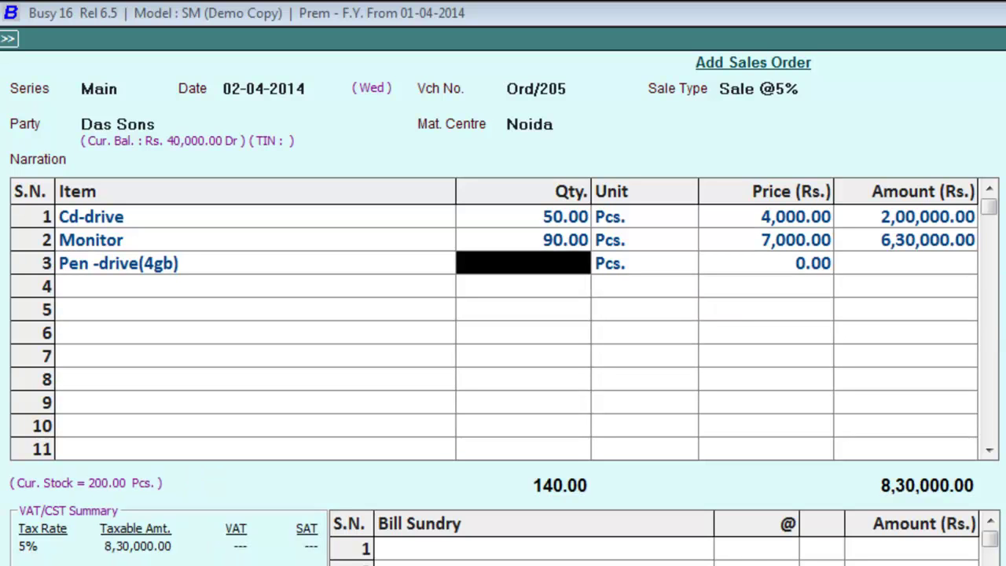
text(150)
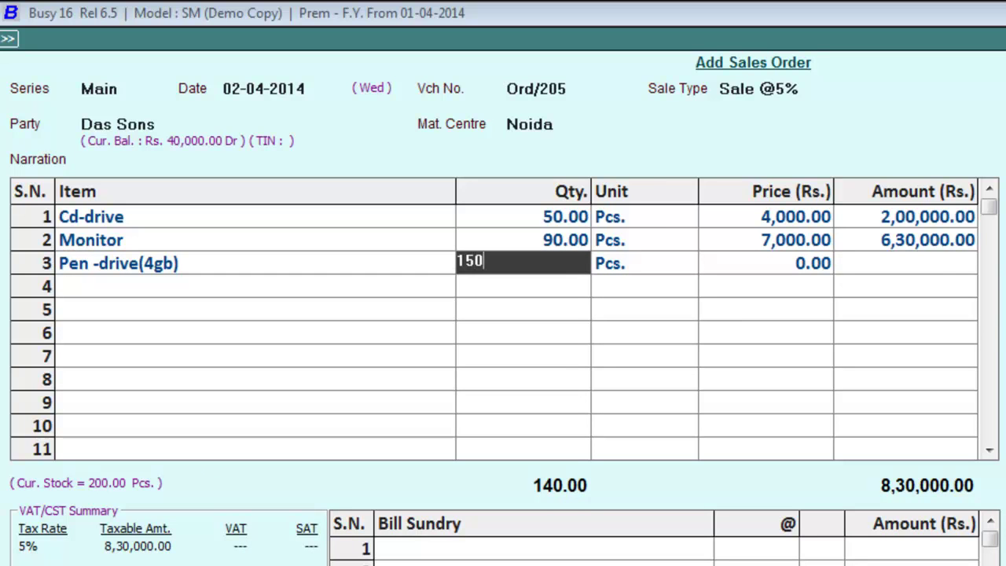
key(Return)
text(800)
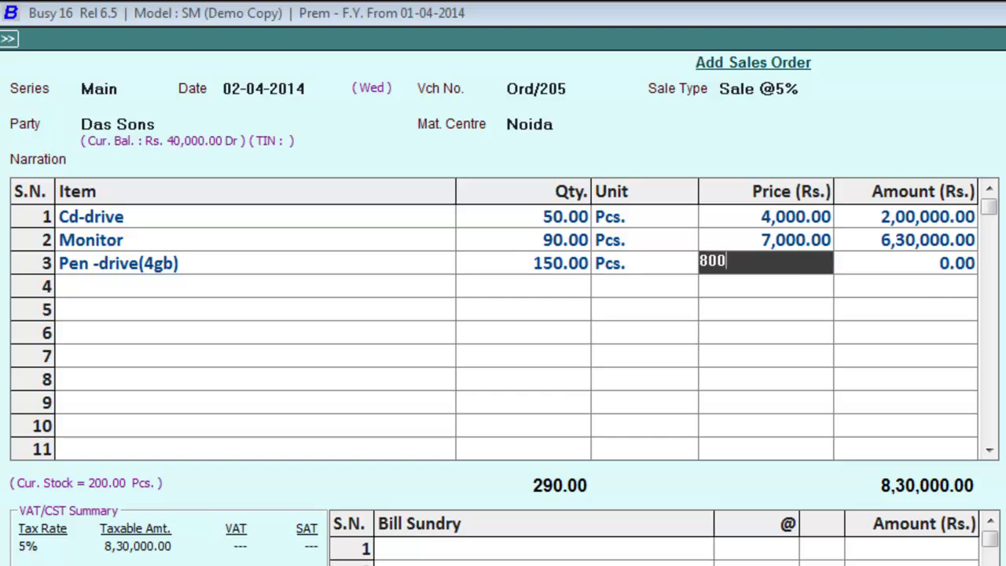
key(Return)
key(Return)
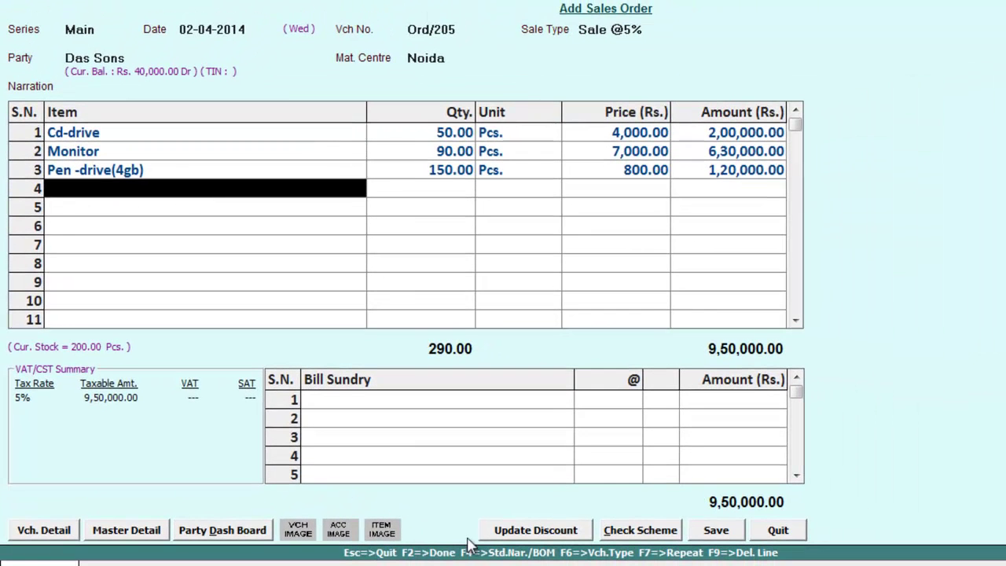
Step: Save the sales order, accepting the invalid tax warnings for its items, and leave order entry
click(717, 530)
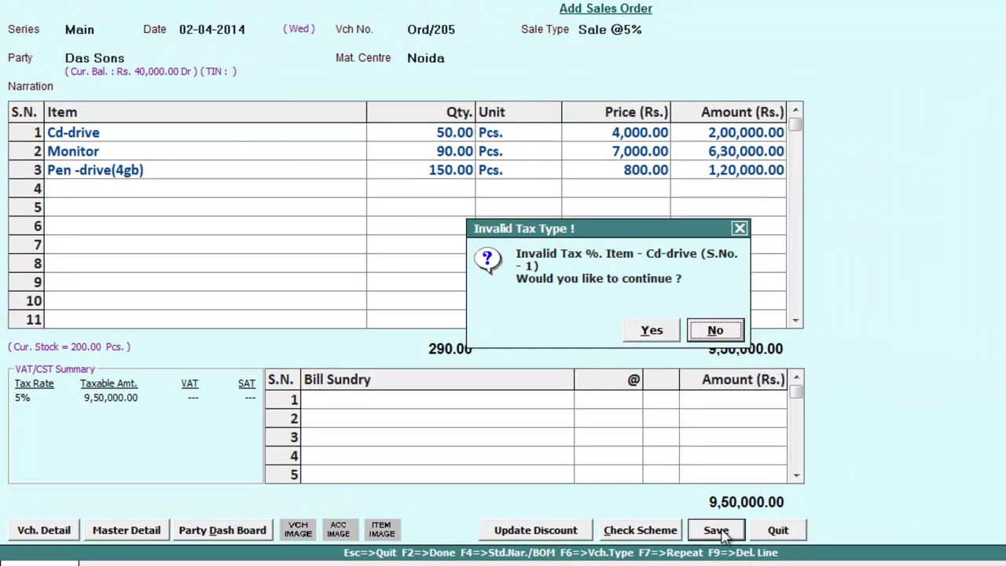
click(651, 328)
click(651, 328)
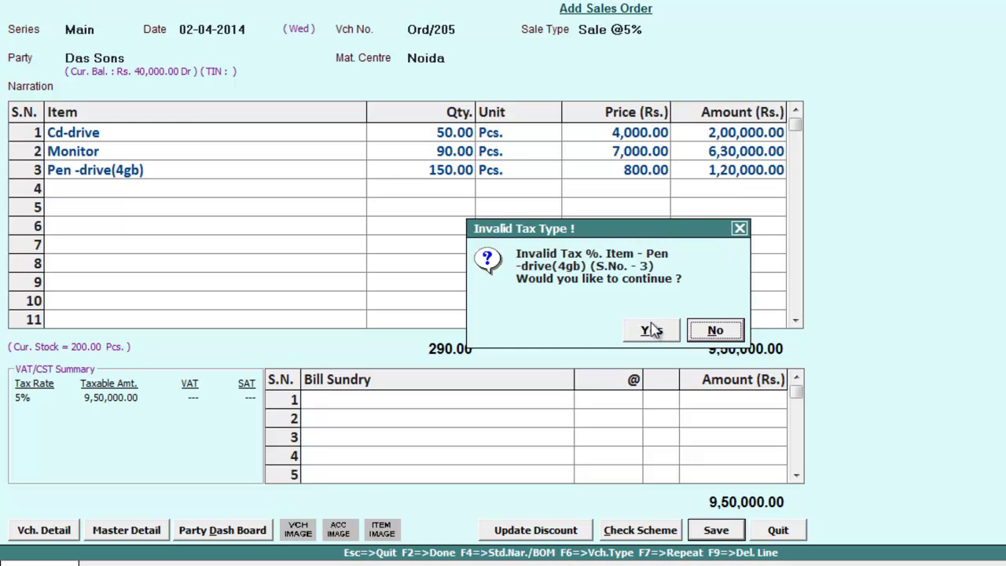
click(651, 329)
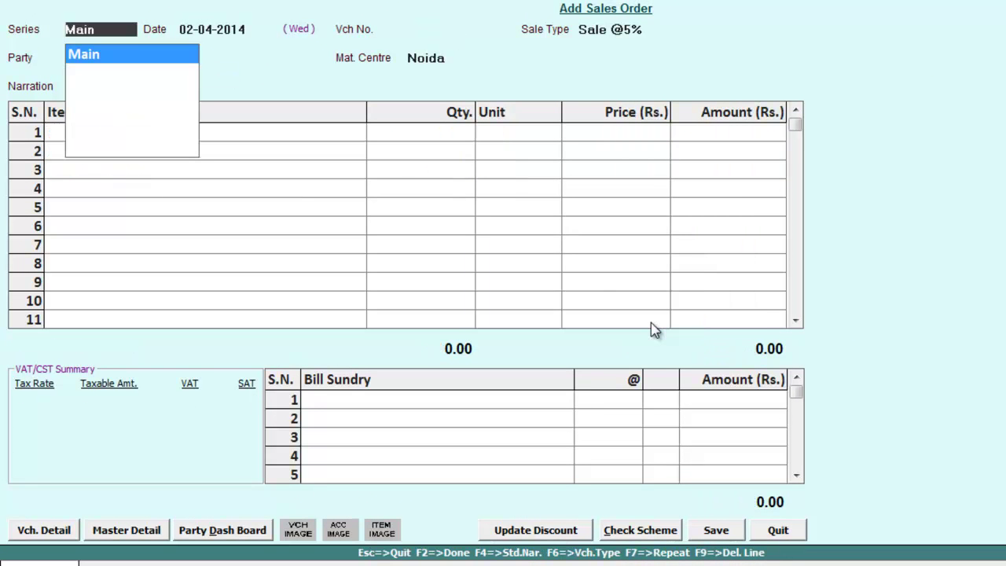
key(Escape)
Step: Start a new Mat. Issued to Party voucher with series Main, date 02-04-2014 and voucher number Ch/876
key(Down)
key(Down)
key(Down)
key(Down)
key(Down)
key(Down)
key(Down)
key(Down)
key(Down)
key(Down)
key(Down)
key(Down)
key(Down)
key(Down)
key(Down)
key(Down)
key(Down)
key(Down)
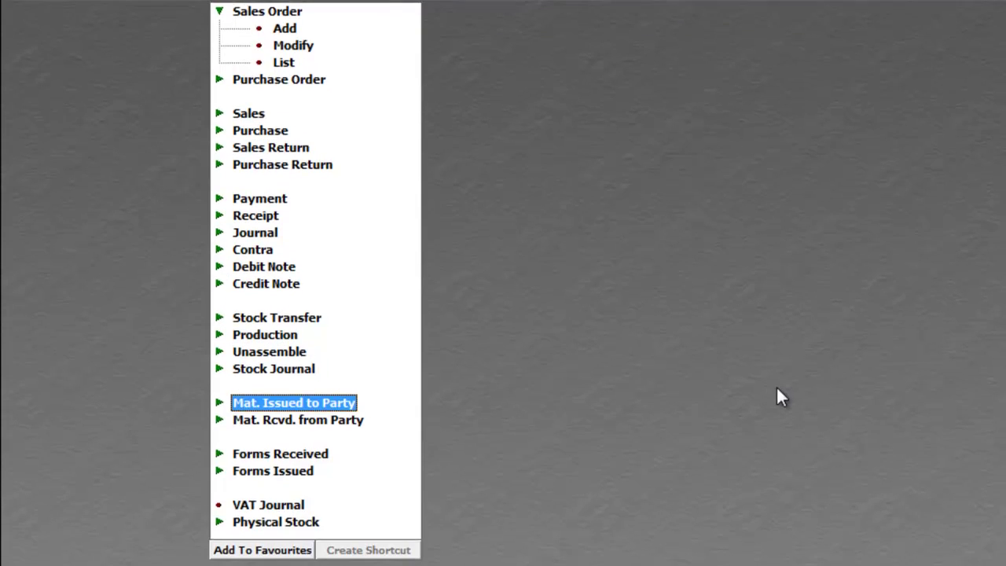
key(Return)
key(Return)
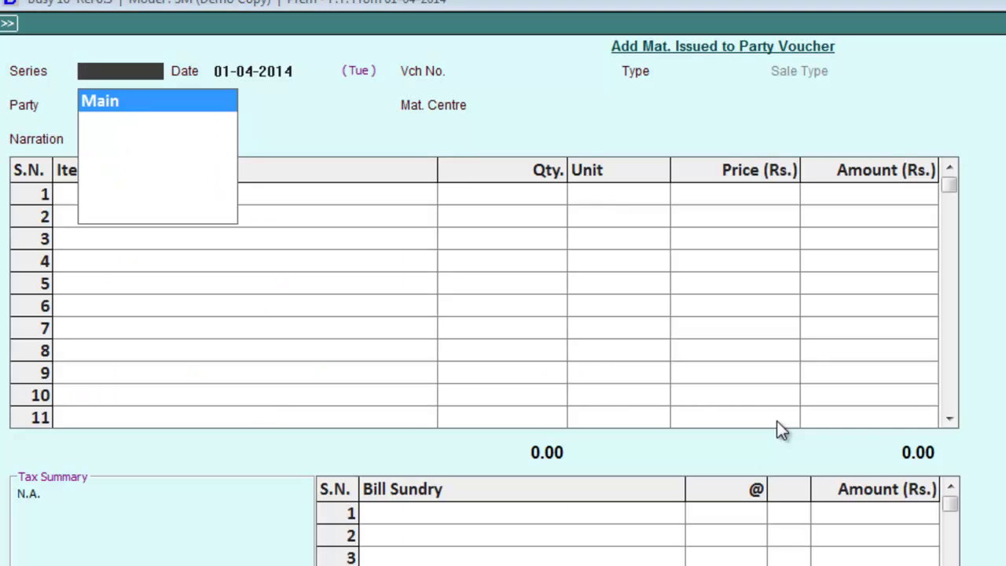
key(Return)
text(2-04)
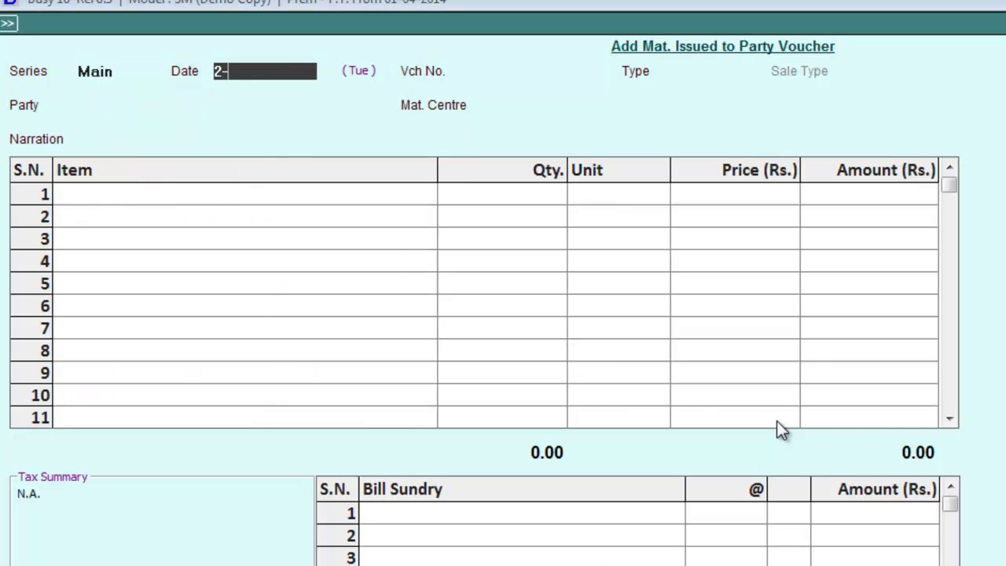
key(Return)
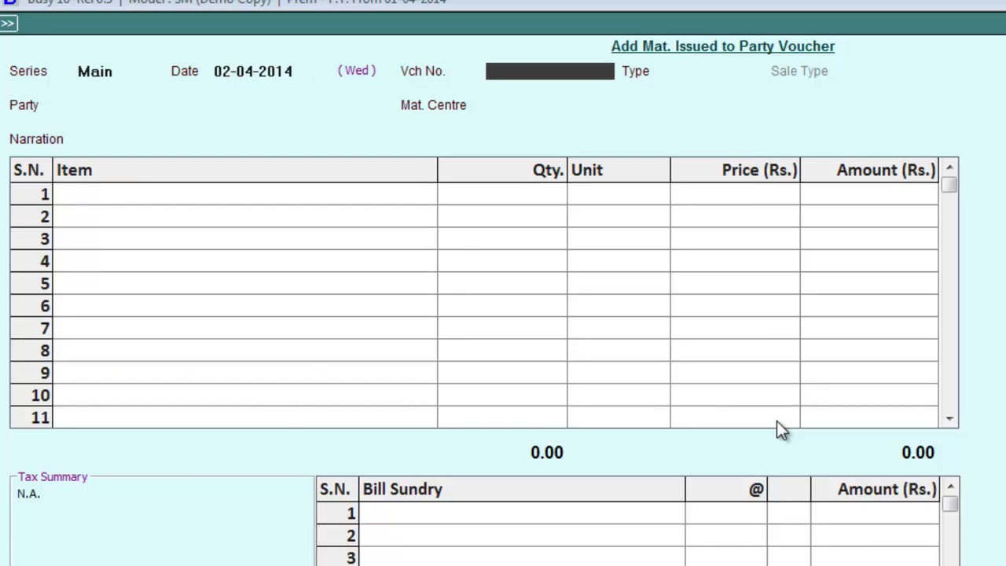
text(ch/876)
key(Return)
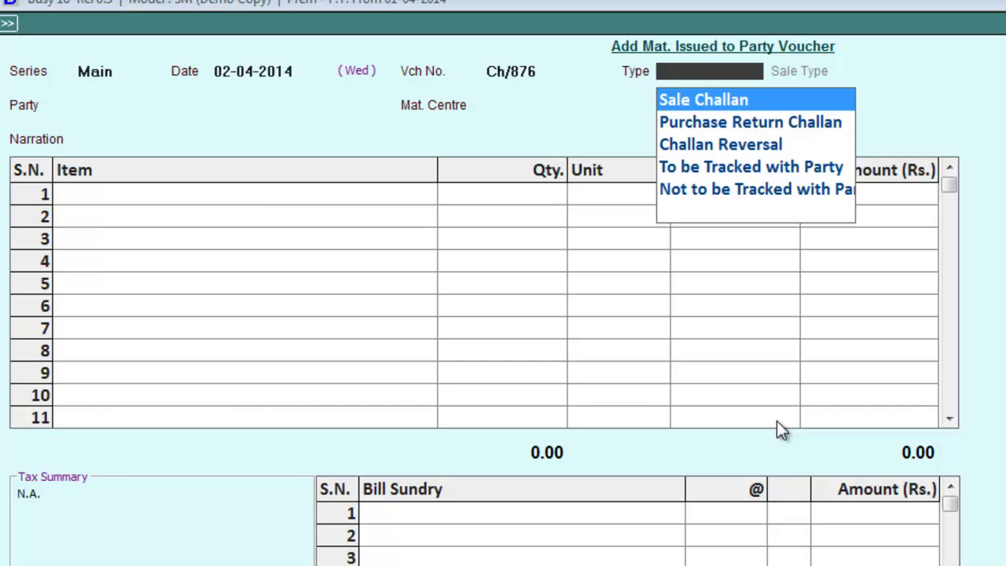
Step: Set the material issued voucher's type to Sale Challan and its sale type to Sale @5%
key(Return)
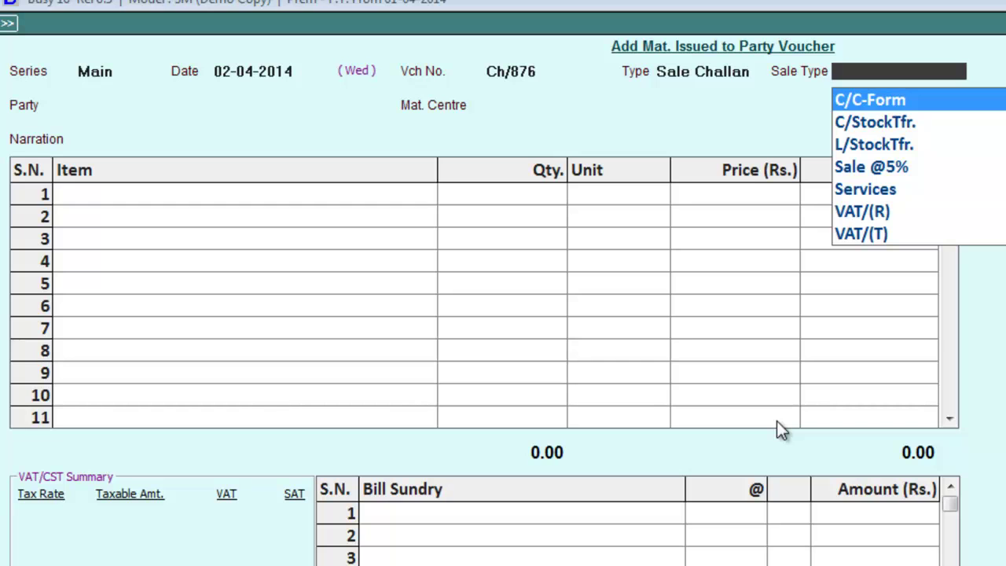
key(Down)
key(Down)
key(Down)
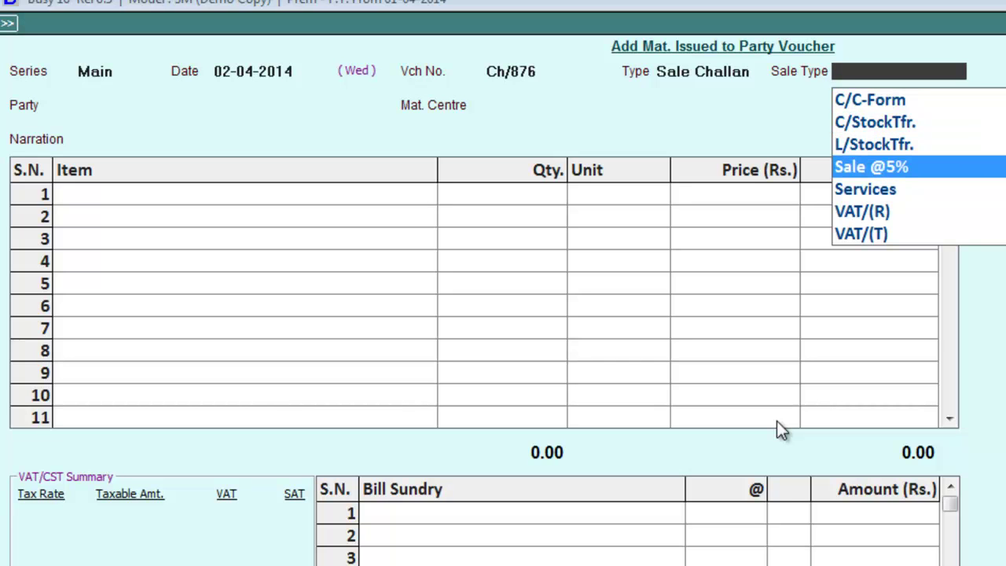
key(Return)
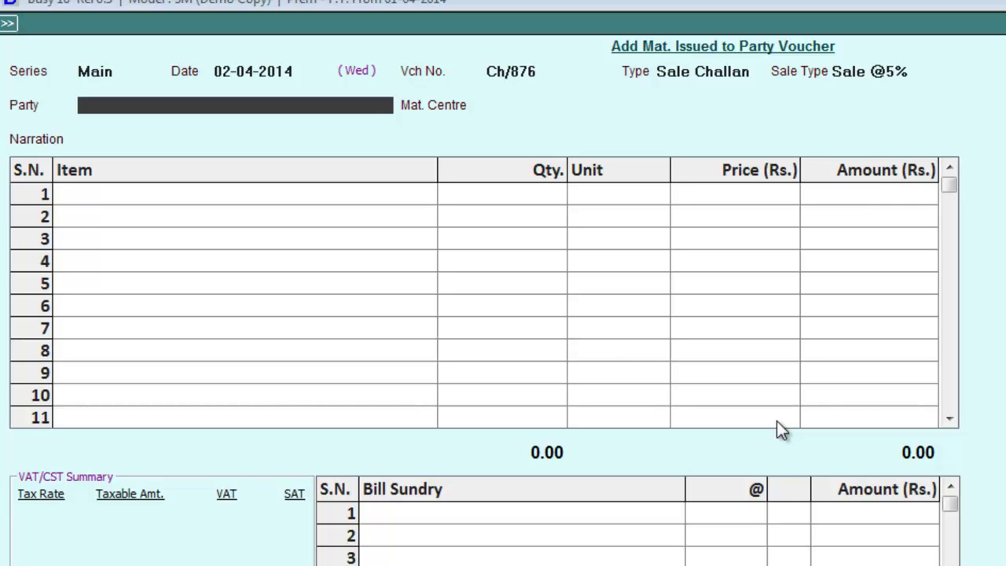
Step: Set the challan's party to Das Sons and its material centre to Noida, leaving the narration blank
text(d)
key(Down)
key(Return)
text(n)
key(Return)
key(Return)
key(Return)
key(Return)
key(Return)
key(Return)
key(Return)
key(Return)
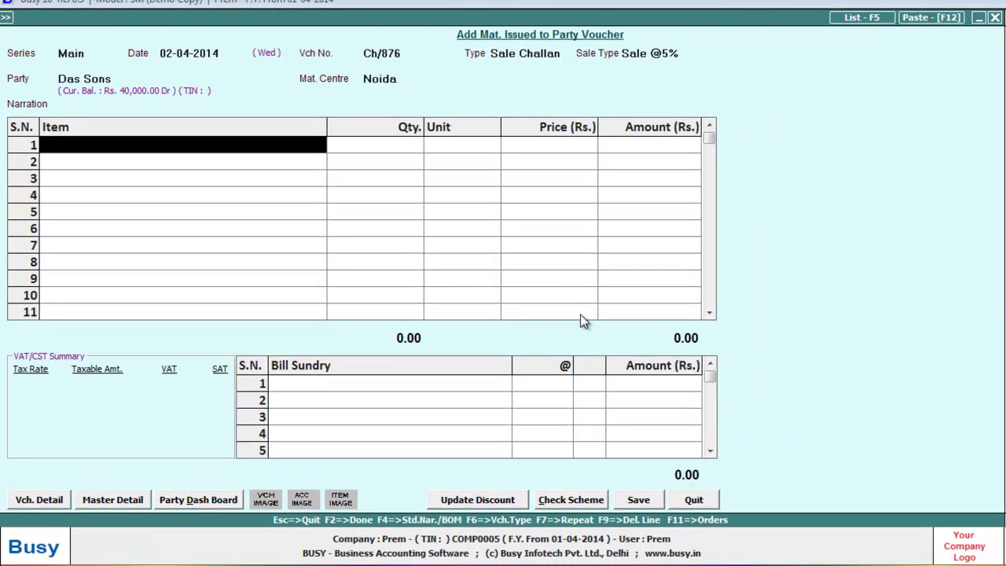
Step: Fill the challan with the items from pending order Ord/205
key(Return)
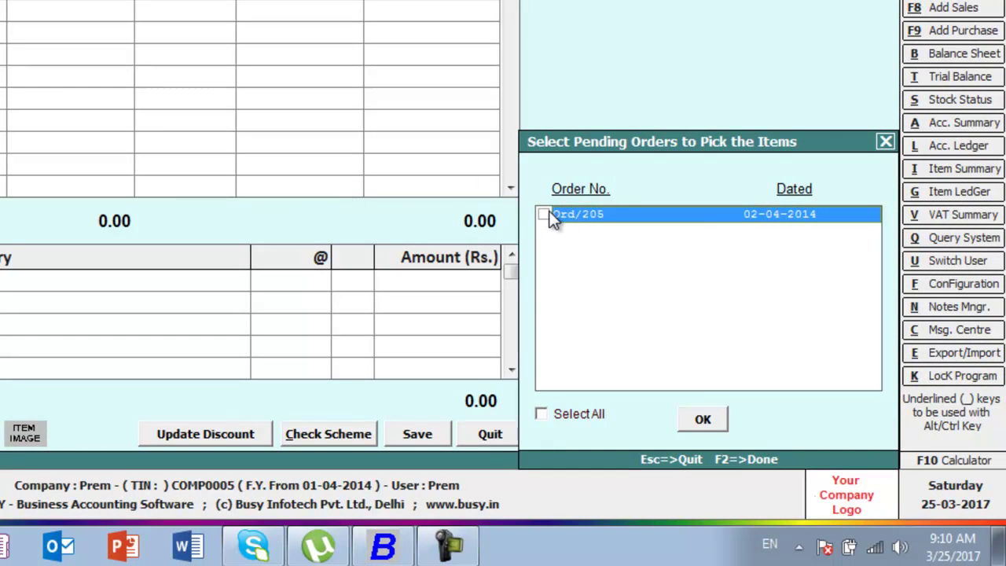
click(544, 214)
click(702, 420)
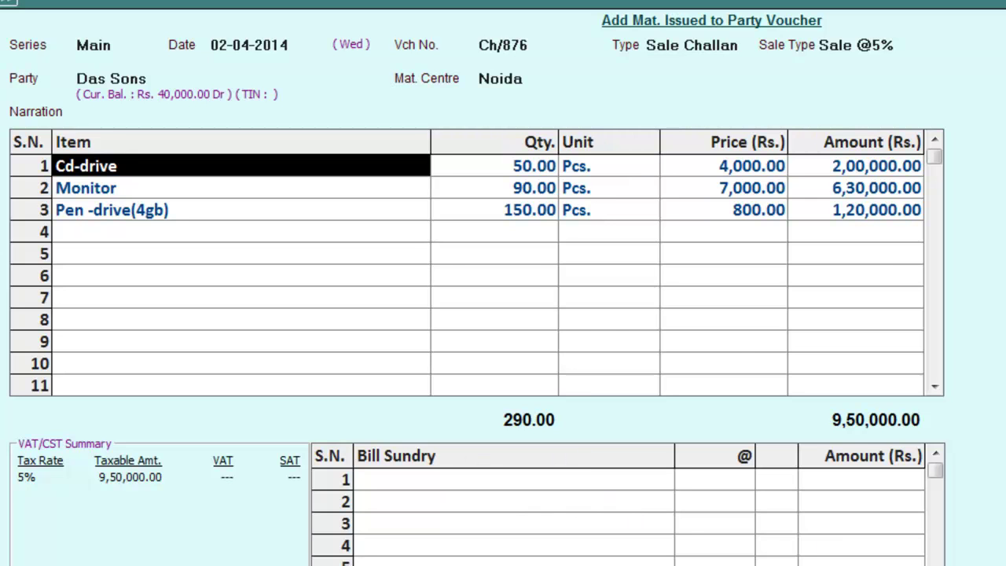
Step: Save the challan, accepting the sales tax and item tax warnings, and leave the voucher entry
key(F2)
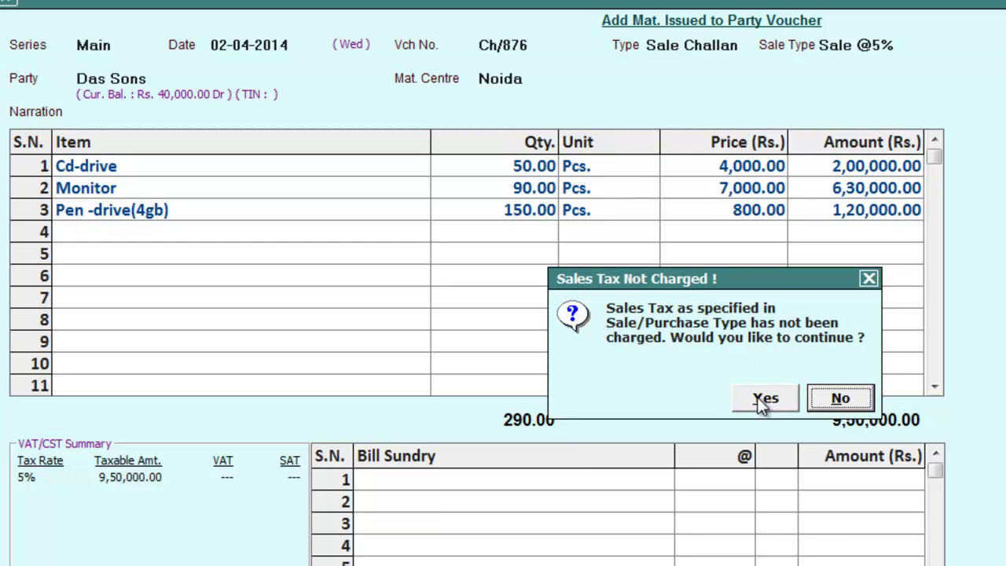
click(760, 399)
click(761, 401)
click(760, 400)
click(760, 400)
click(761, 401)
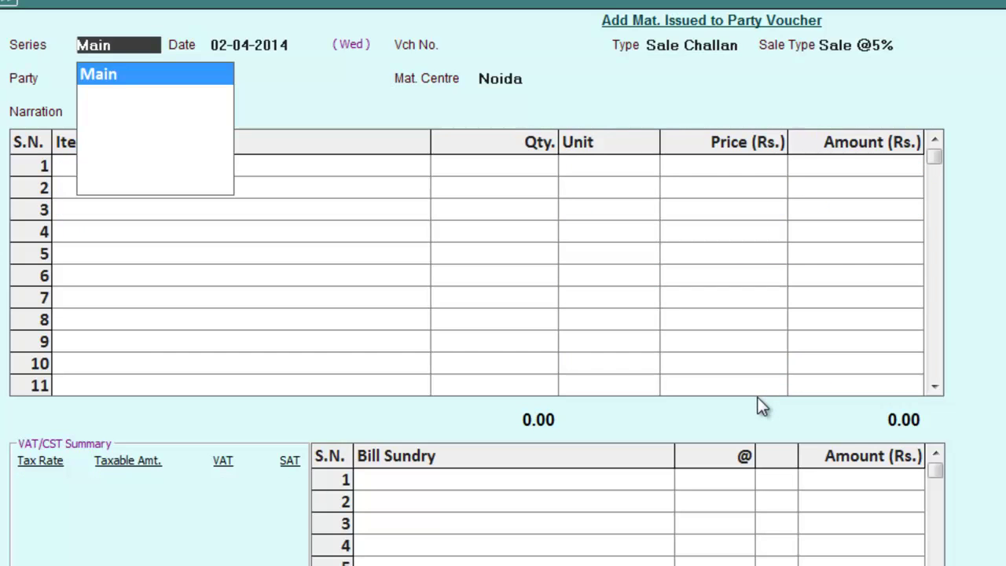
key(Escape)
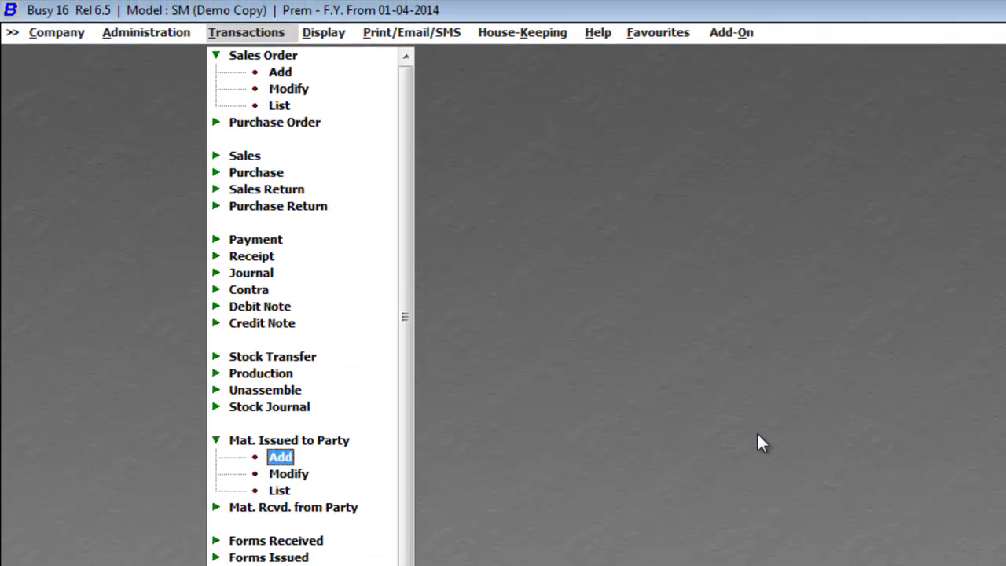
Step: Start a new sales voucher with series Main, date 02-04-2014 and voucher number Se/001
key(Down)
key(Up)
key(Up)
key(Up)
key(Up)
key(Up)
key(Up)
key(Up)
key(Up)
key(Up)
key(Up)
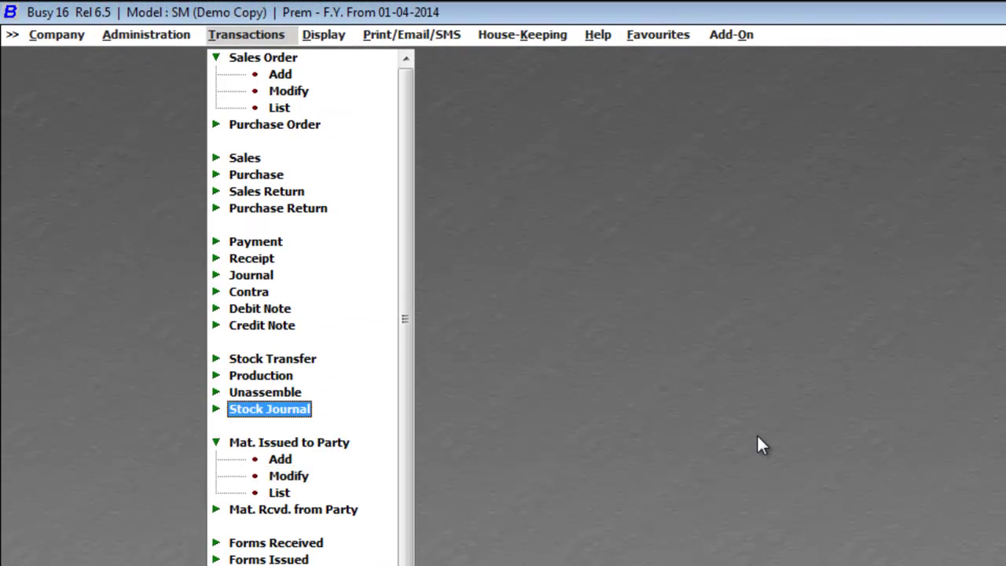
key(Up)
key(Up)
key(Up)
key(Up)
key(Up)
key(Up)
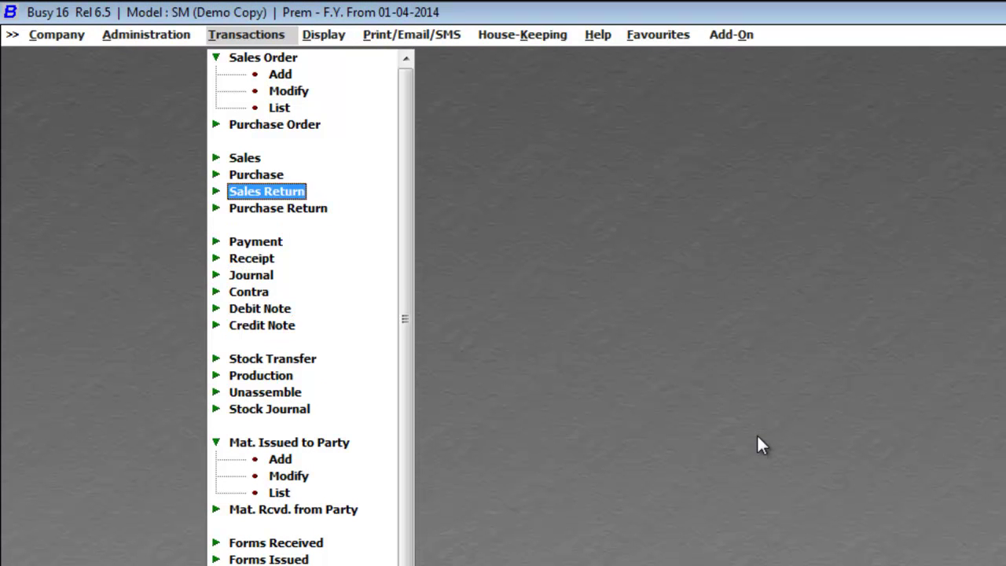
key(Return)
key(Return)
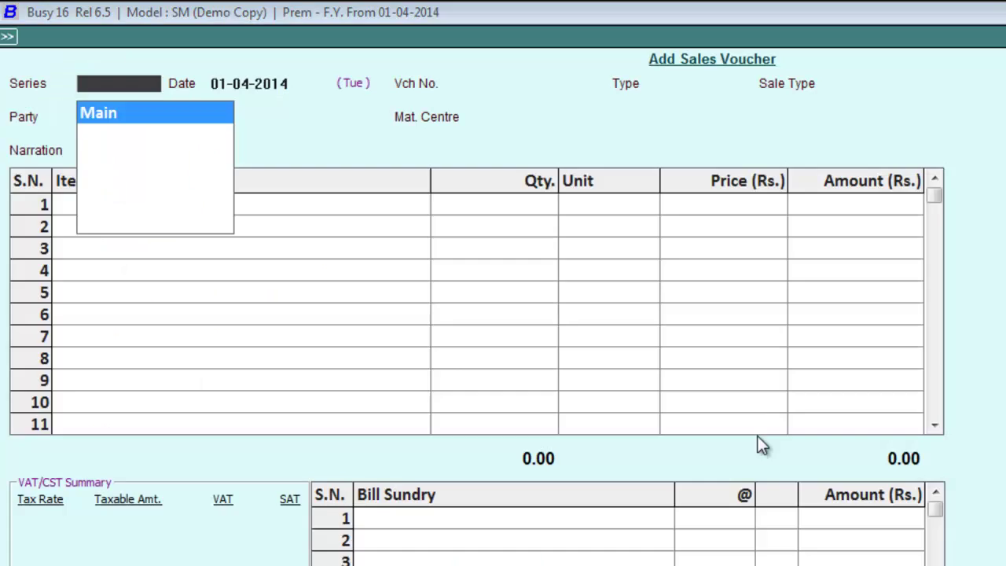
key(Return)
text(2-4)
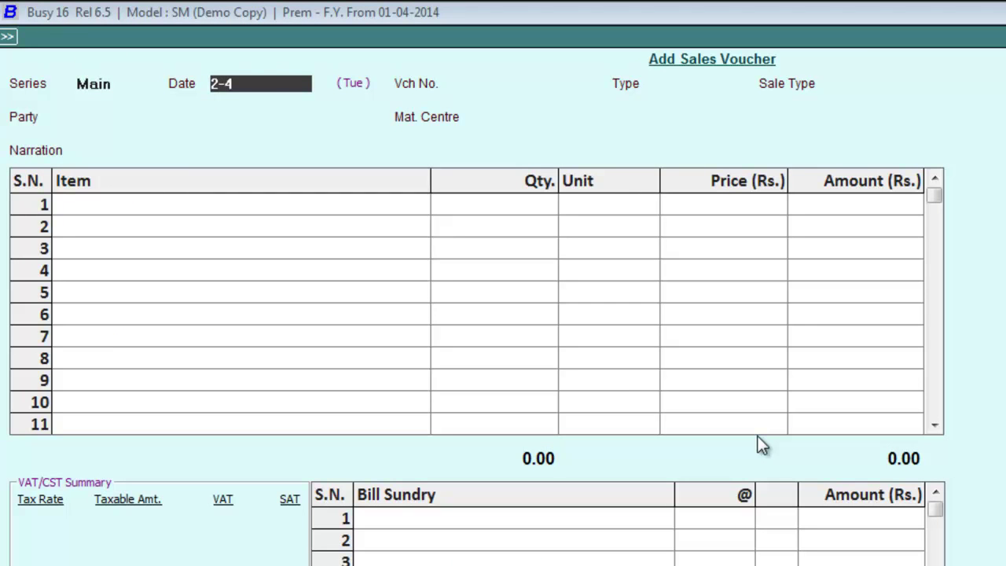
key(Return)
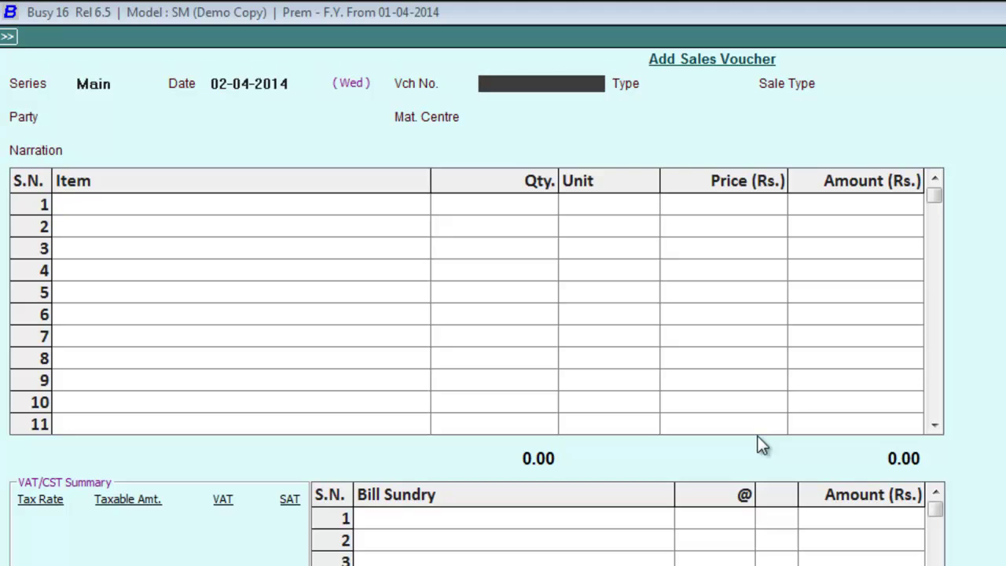
text(se/001)
key(Return)
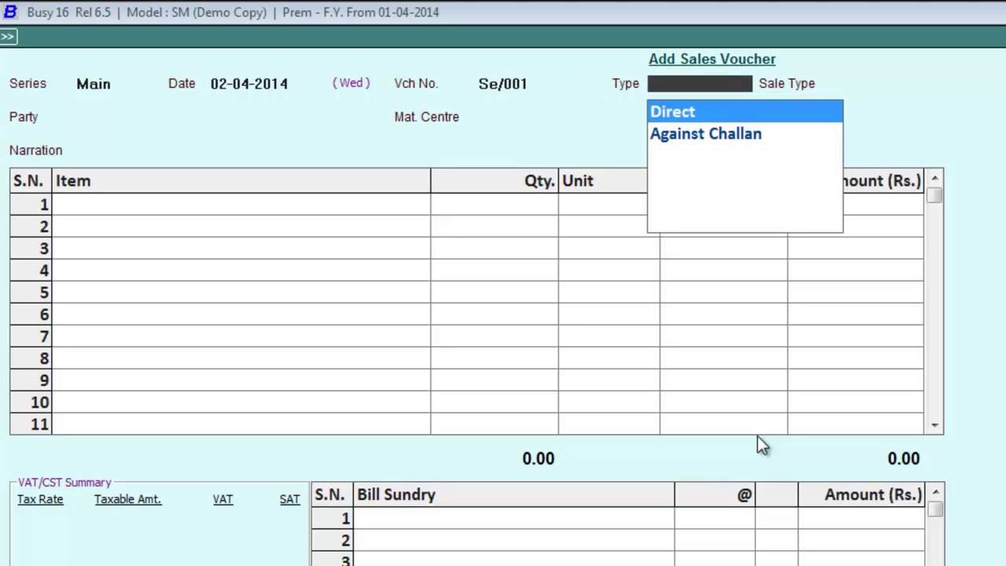
Step: Set the sales voucher's type to Against Challan and its sale type to Sale @5%
key(Down)
key(Return)
key(Down)
key(Down)
key(Down)
key(Return)
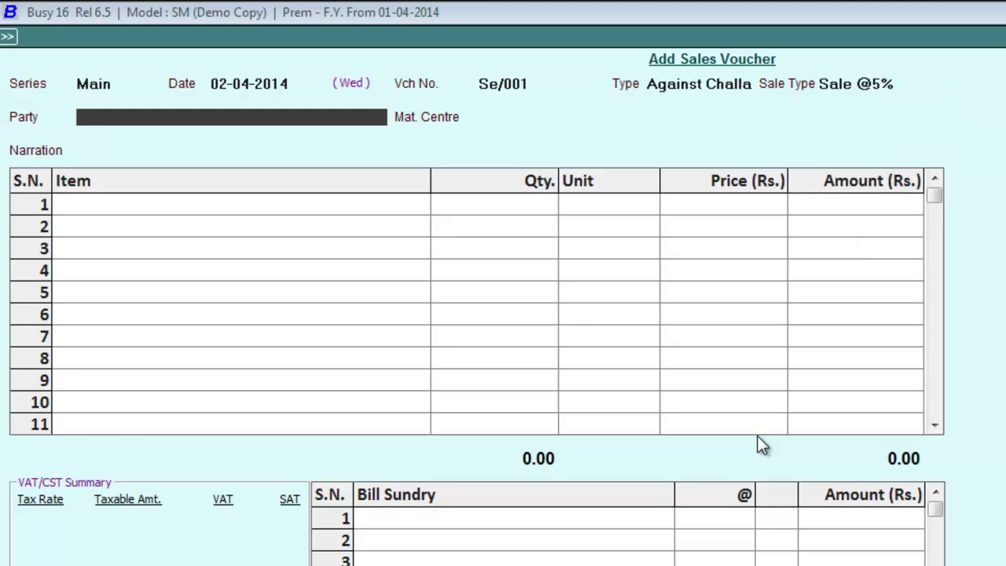
Step: Set the sales voucher's party to Das Sons and its material centre to Noida, leaving the narration blank
text(d)
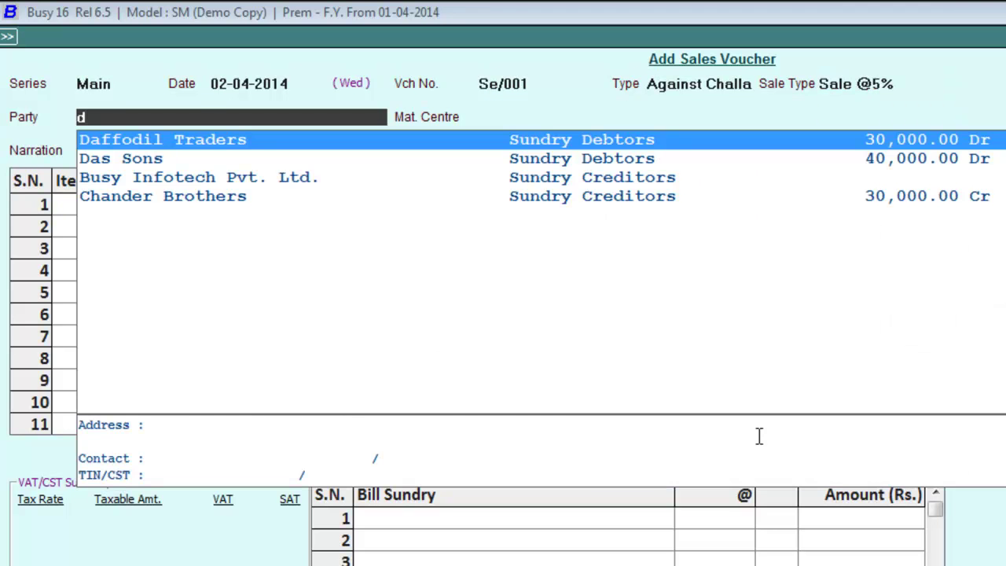
key(Down)
key(Return)
click(763, 438)
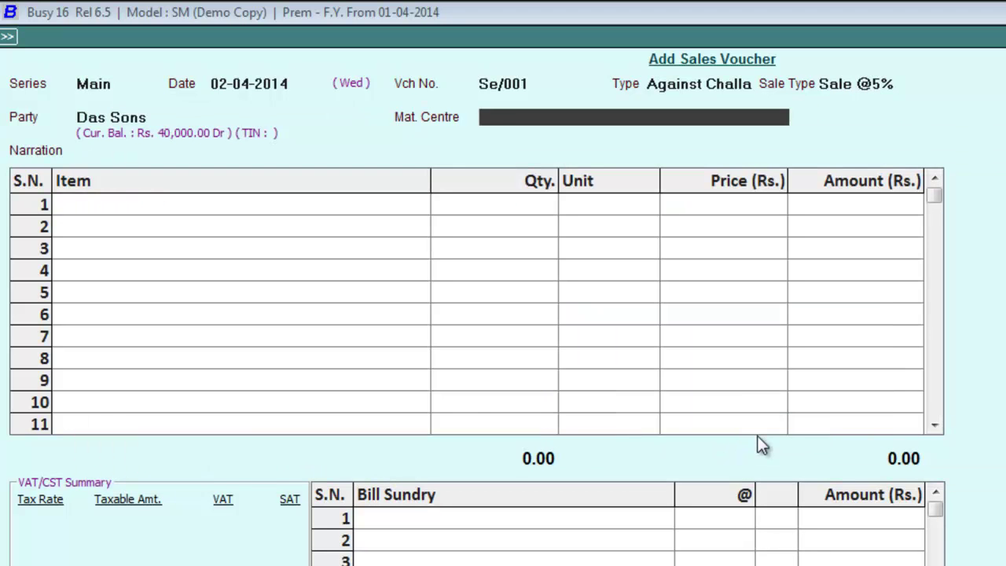
key(Return)
key(Return)
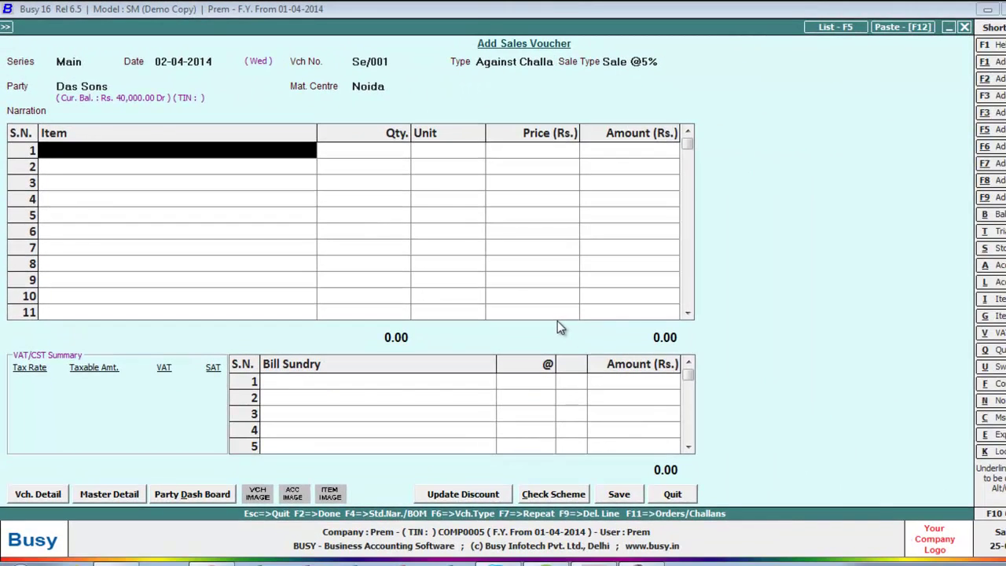
Step: Pull the items of pending challan Ch/876 dated 02-04-2014 into the sales voucher
key(F11)
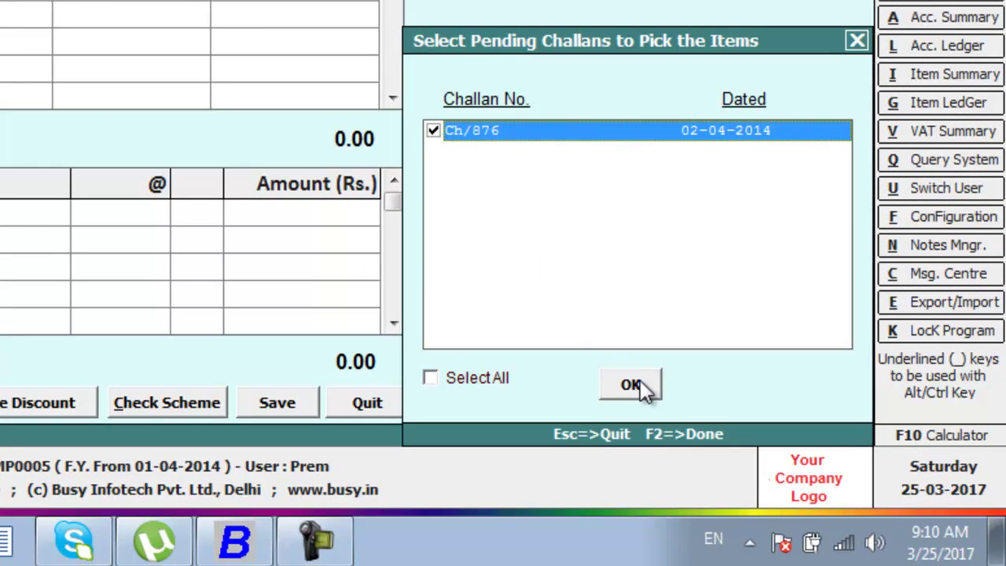
click(640, 385)
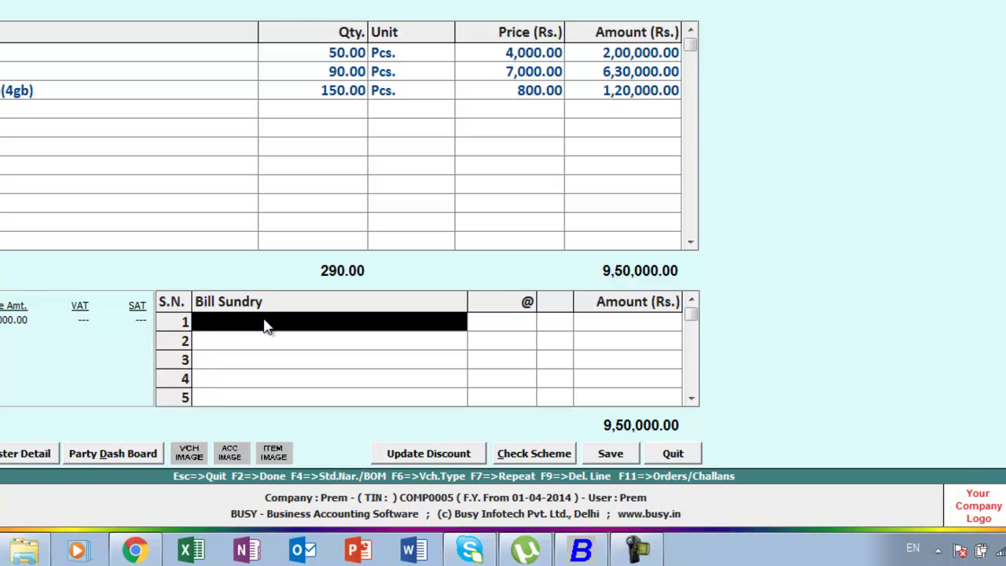
Step: Add a new bill sundry master named Output Vat @5% with the same print name and no alias
key(F3)
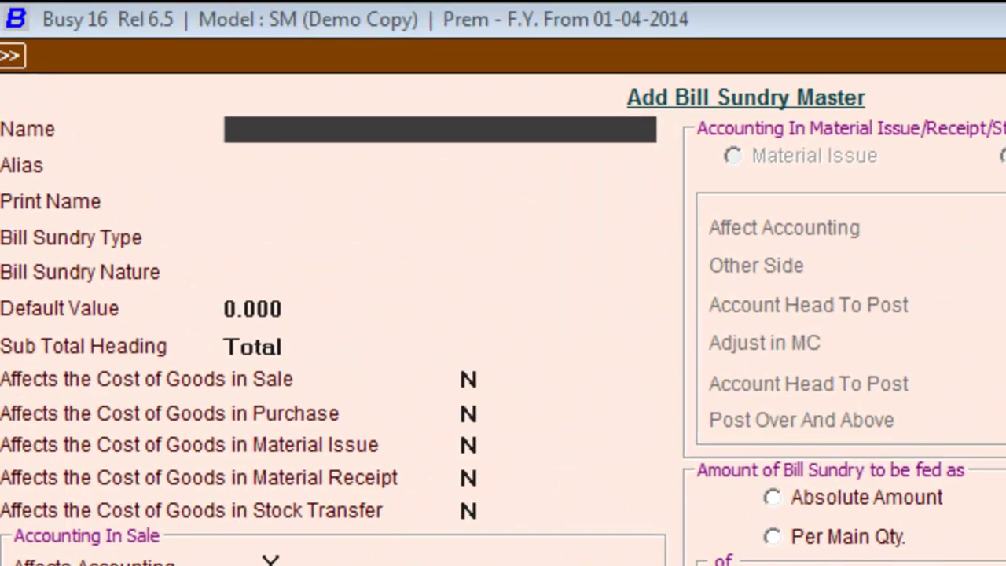
text(output vat )
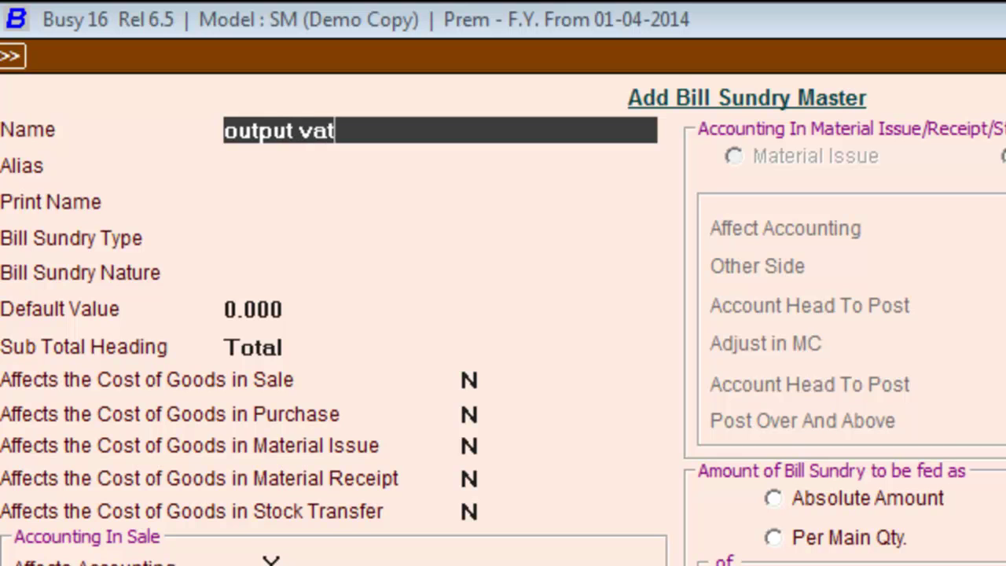
text(@5%)
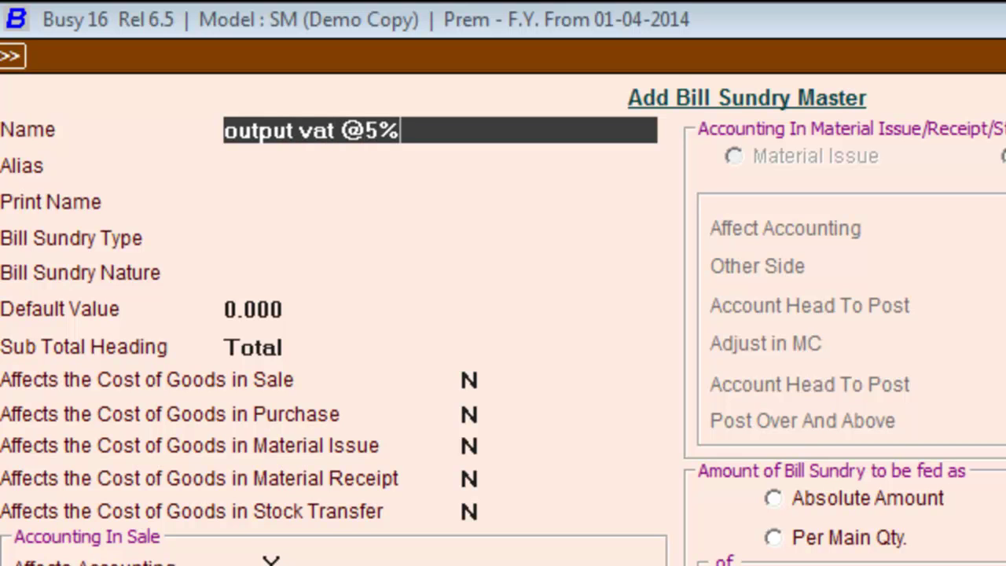
key(Return)
key(Return)
key(Return)
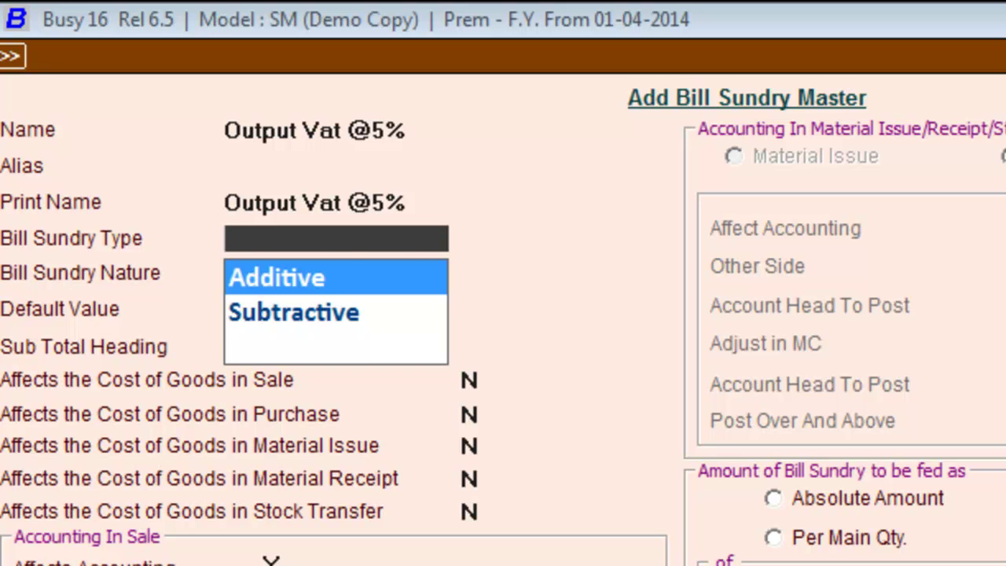
Step: Set the bill sundry's type to Additive, nature to VAT and default value to 5, keeping every cost-of-goods option at N
key(Return)
key(Down)
key(Return)
text(5)
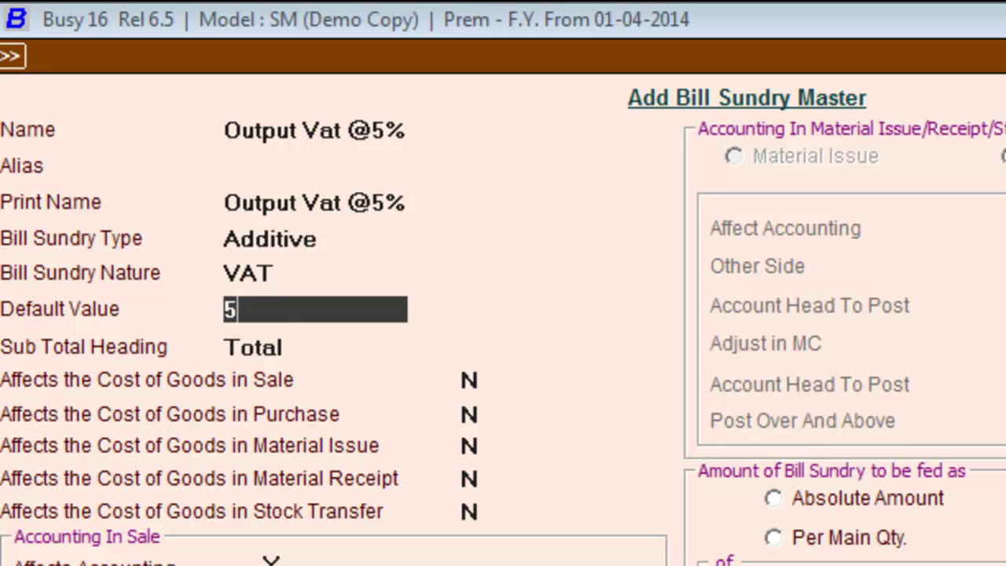
key(Return)
key(Return)
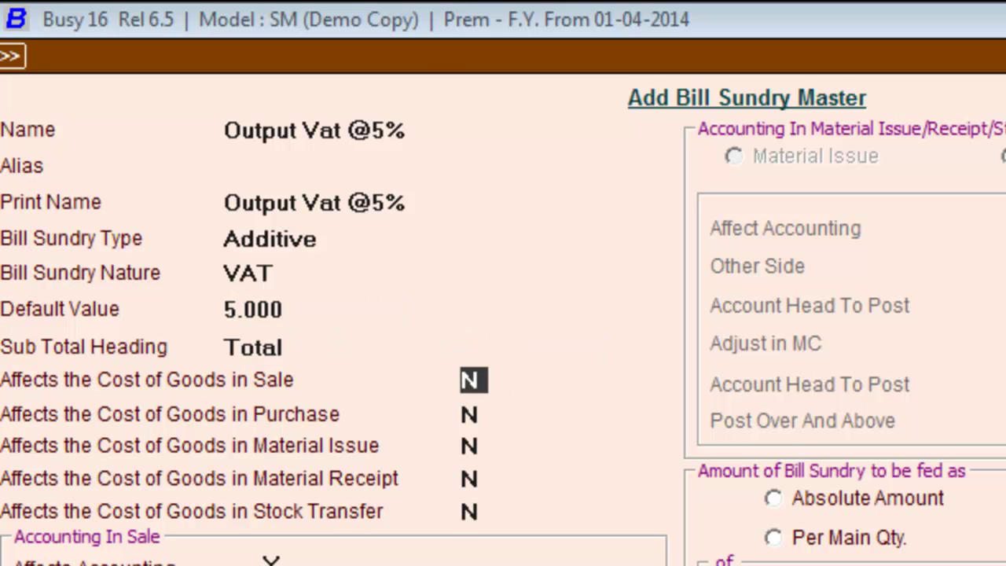
key(Return)
key(Return)
key(Return)
key(Return)
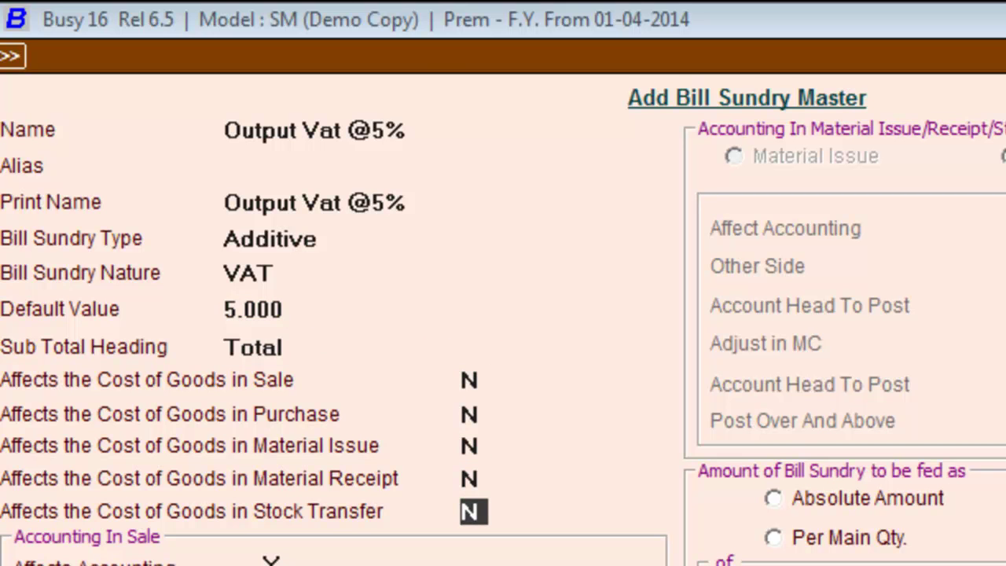
key(Return)
Step: Turn off the bill sundry's adjustment in sale amount, post it to the VAT account, and save the master
key(Return)
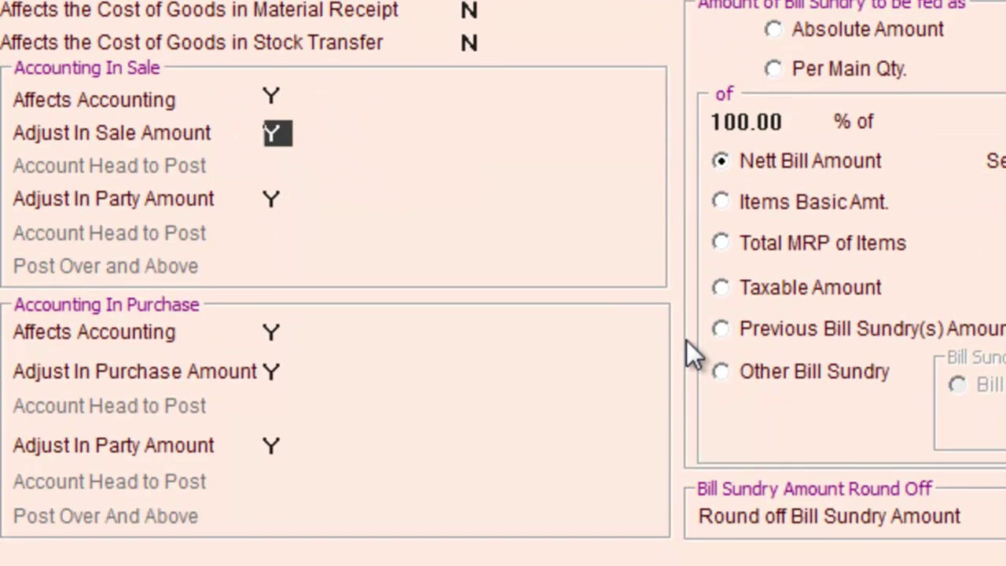
key(n)
key(Return)
key(Return)
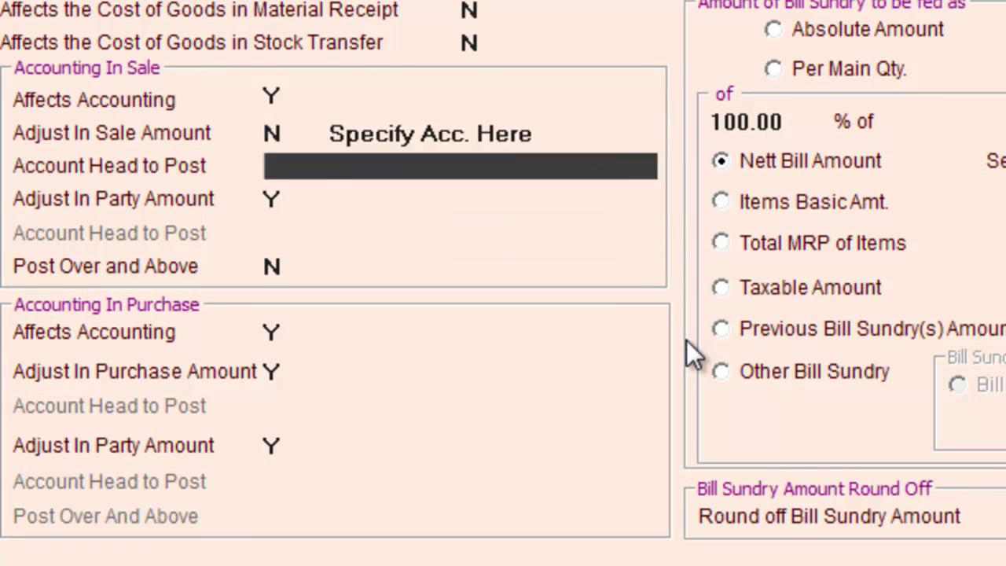
text(v)
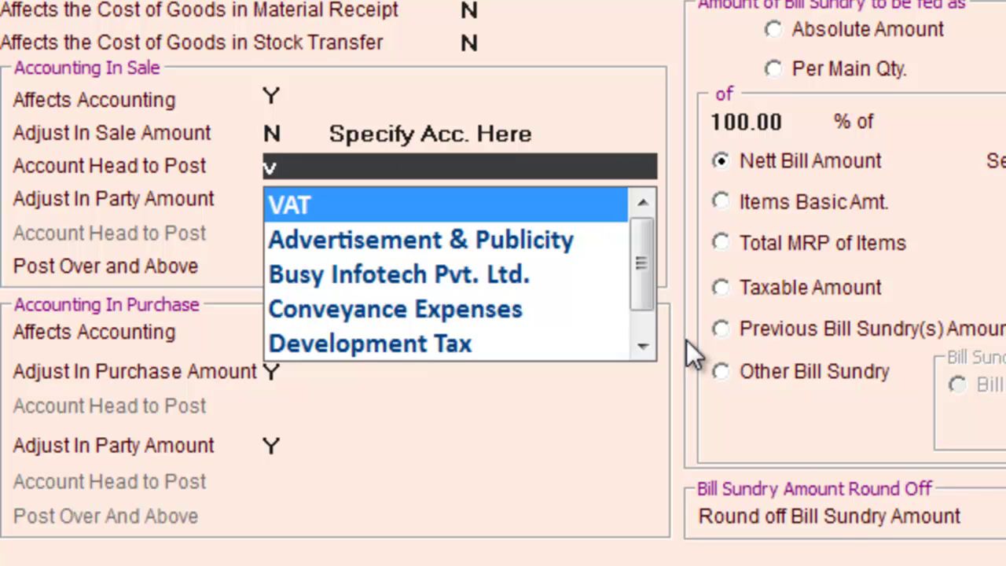
key(Return)
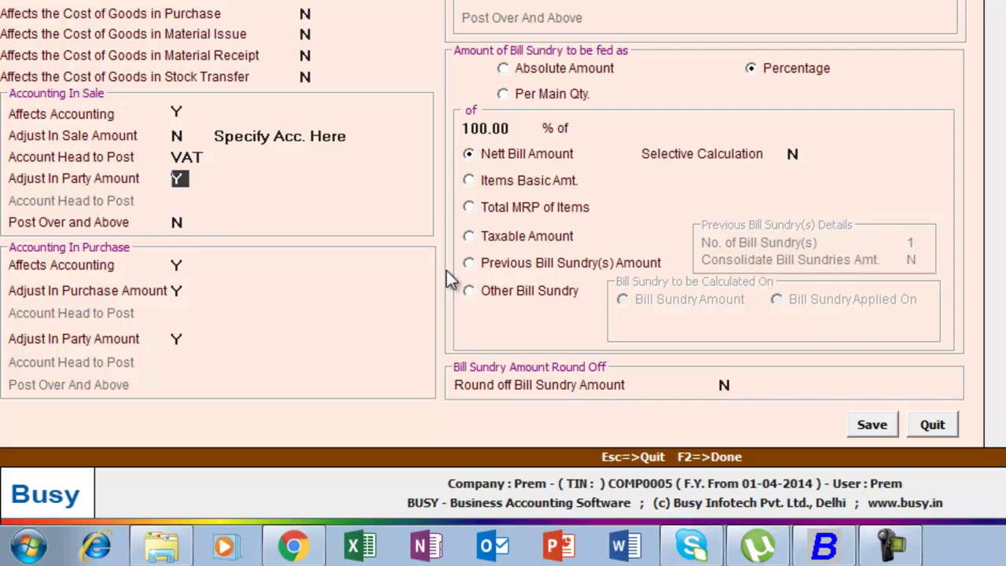
click(873, 424)
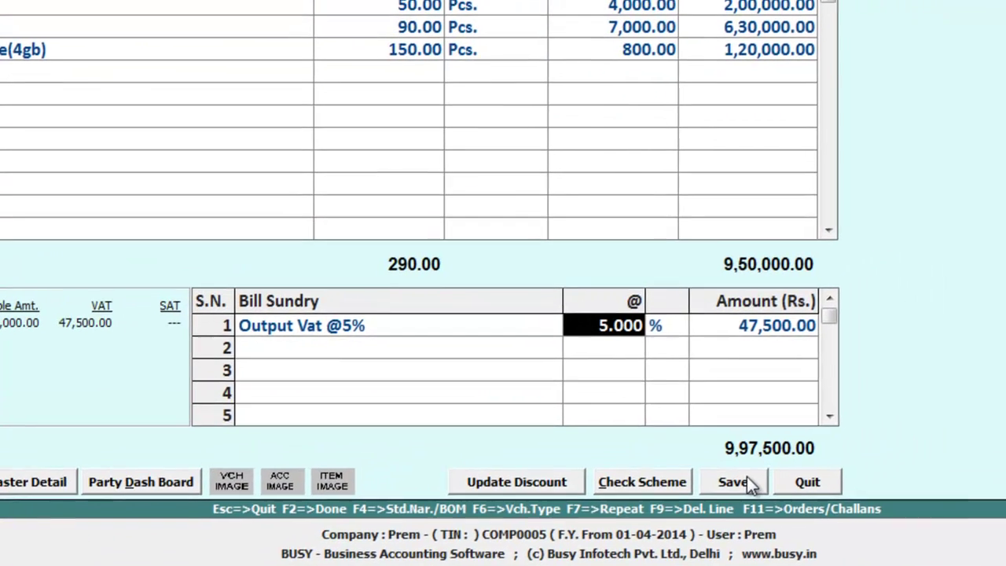
Step: Save the sales voucher, accepting the missing TIN and PAN warnings and the sales tax details, with cost centre allocation left blank
click(737, 483)
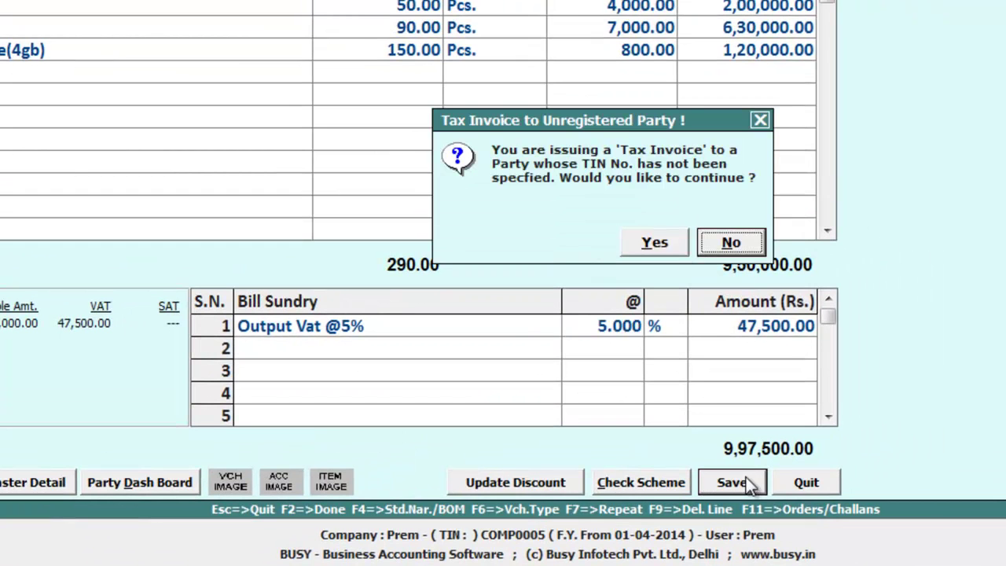
click(677, 245)
click(678, 247)
click(678, 246)
click(678, 247)
click(678, 247)
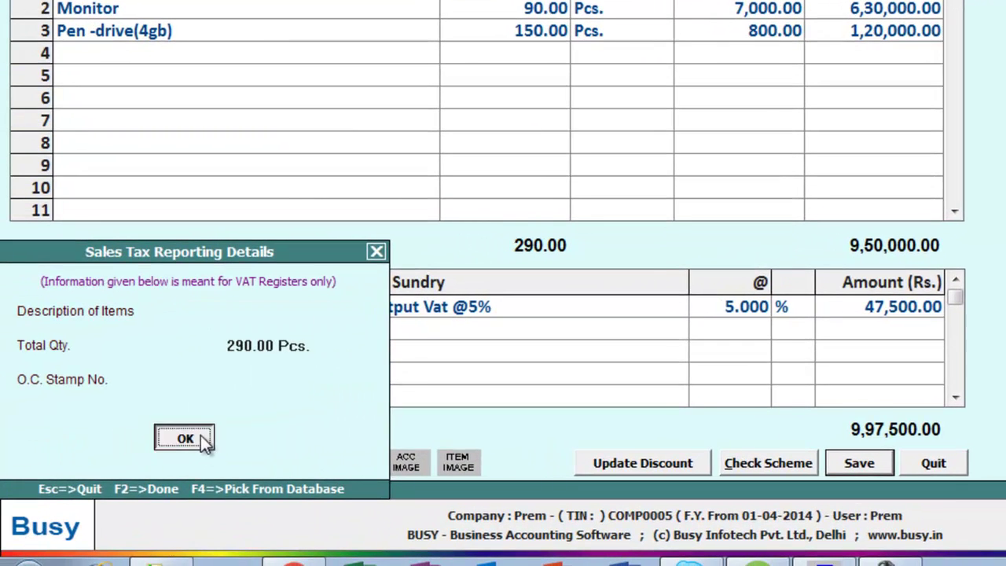
click(201, 437)
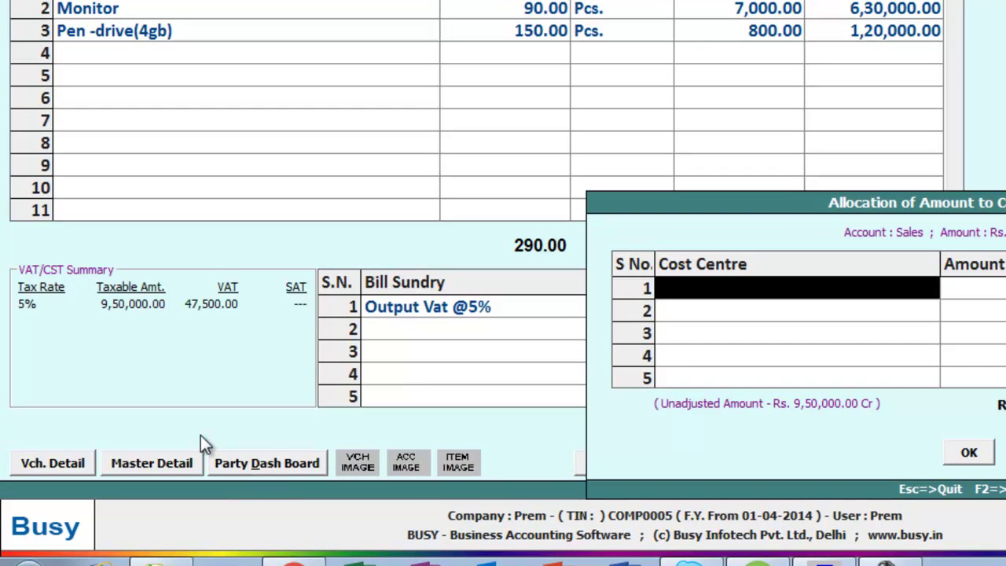
click(969, 453)
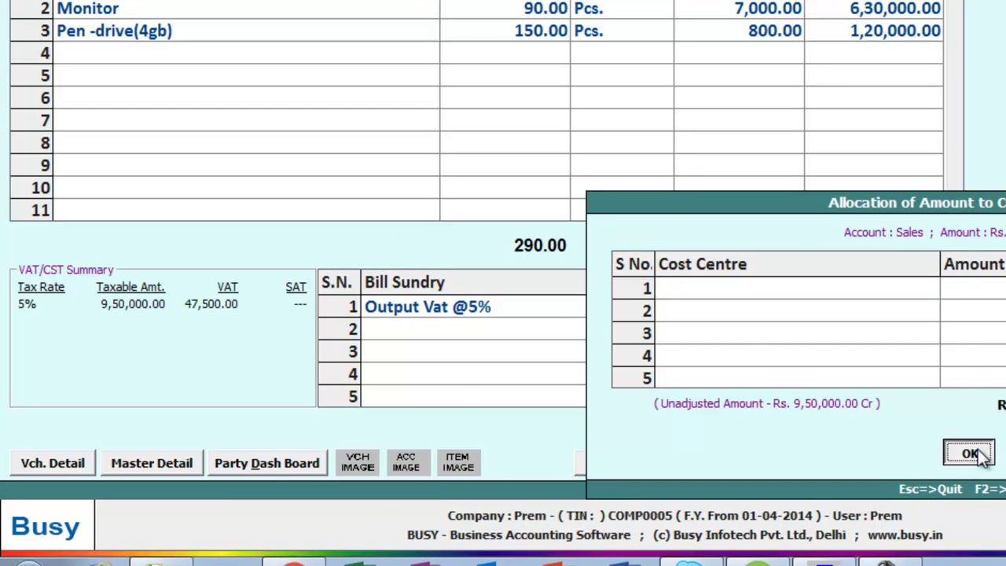
click(975, 453)
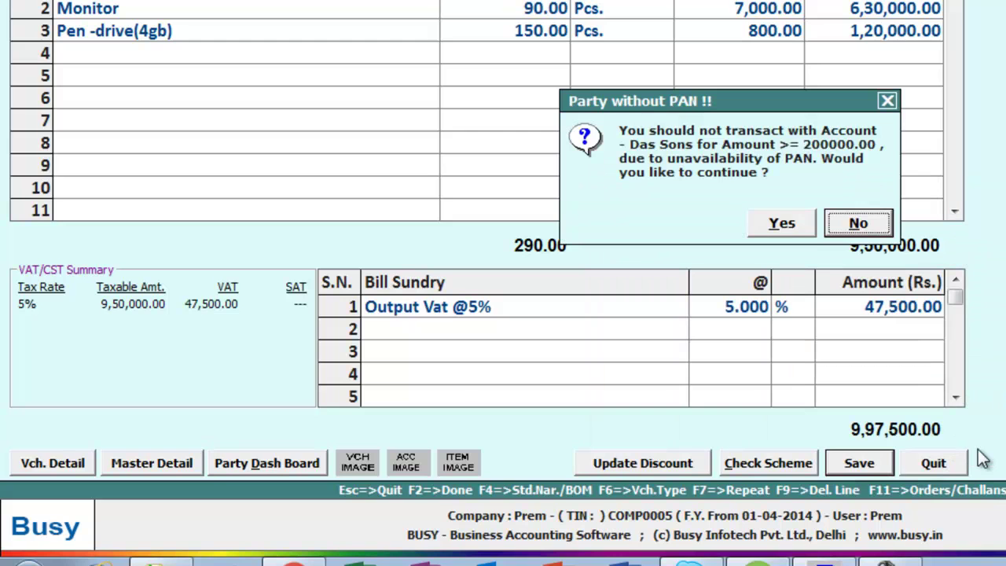
click(802, 231)
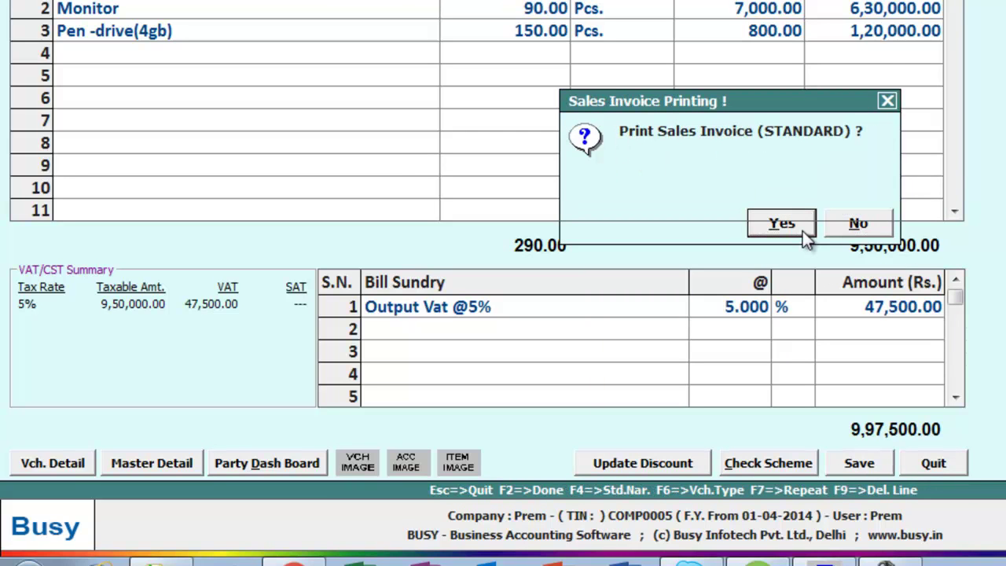
Step: Open standard invoice printing for the saved sales voucher, retrying past the busy-application alert, and leave without printing
click(802, 231)
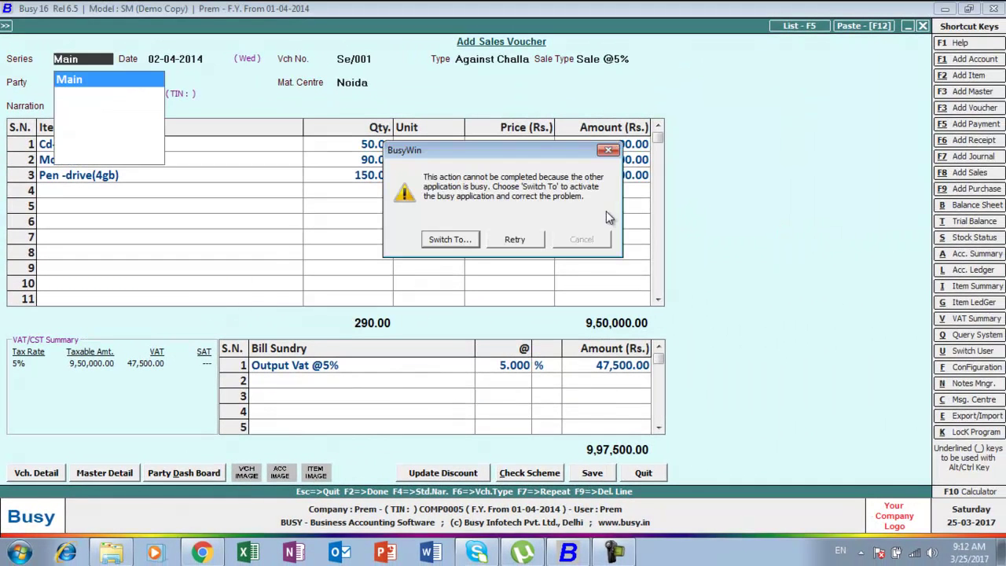
click(515, 240)
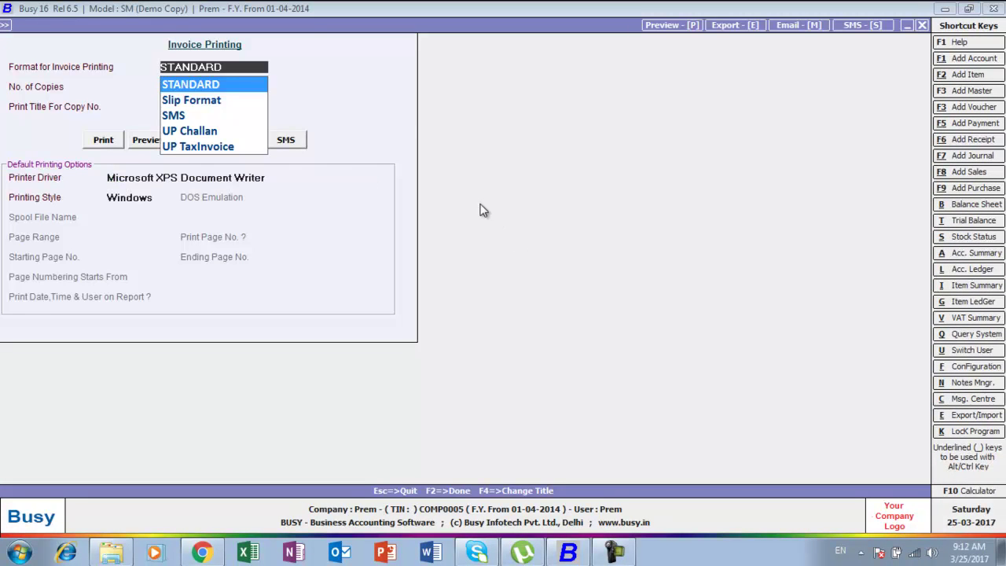
key(Escape)
key(Escape)
key(Escape)
key(Escape)
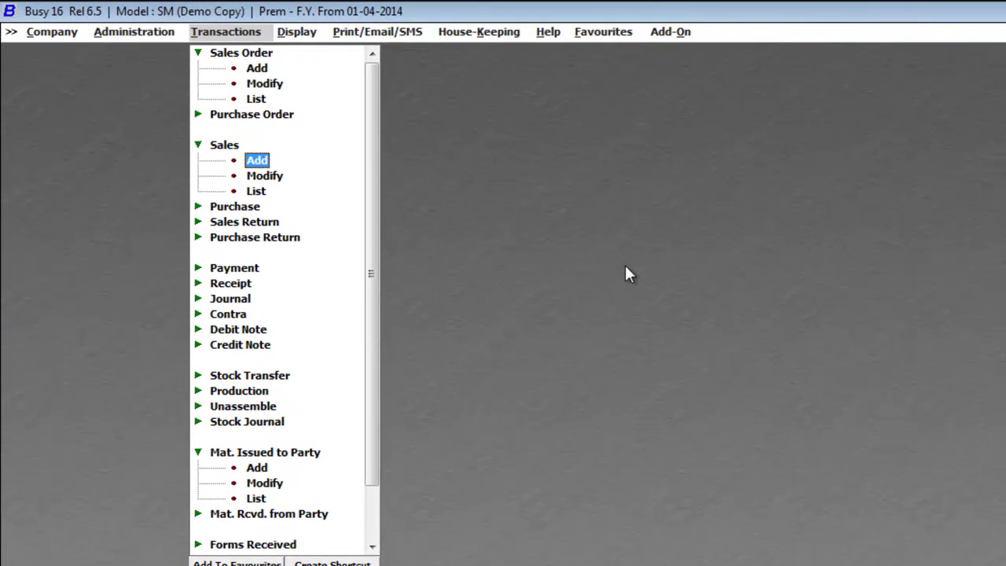
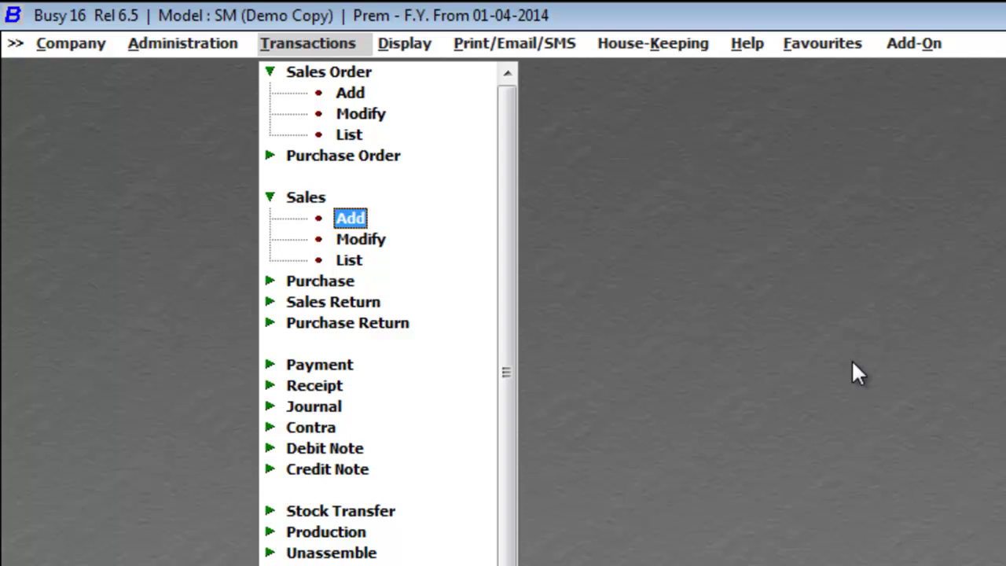
Step: Start a new purchase return voucher with series Main and date 02-04-2014
key(Left)
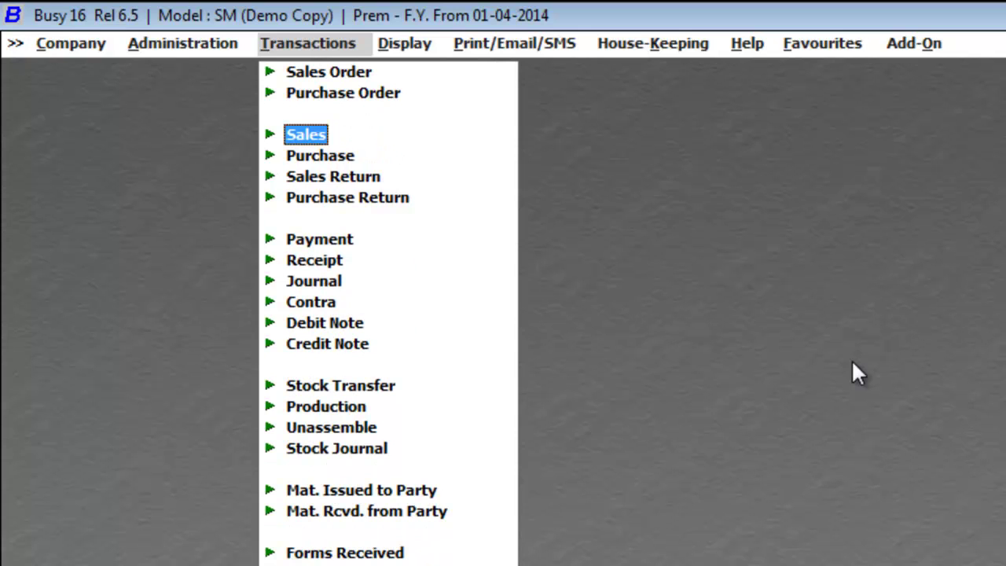
key(Down)
key(Down)
key(Down)
key(Up)
key(Down)
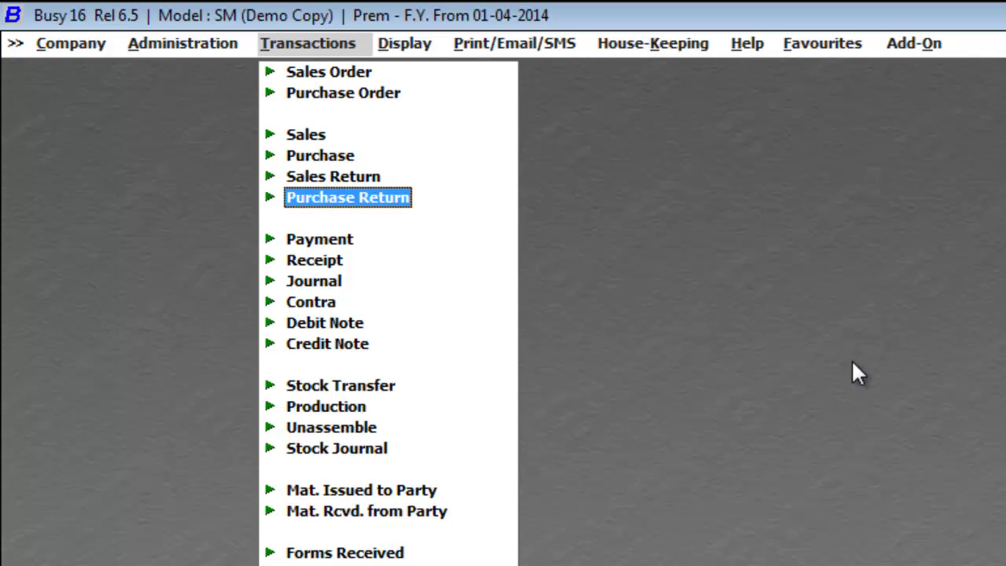
key(Return)
key(Return)
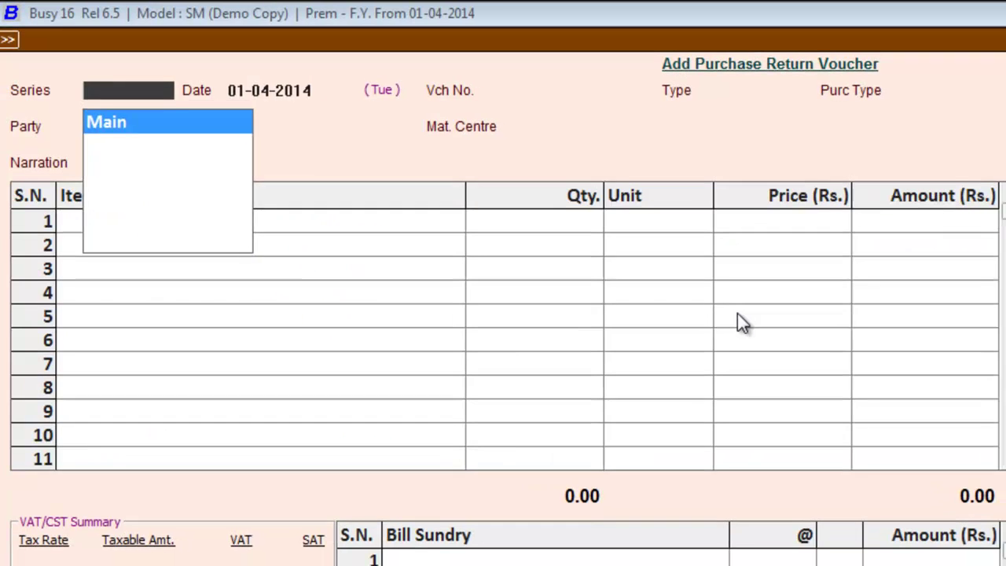
key(Return)
text(2)
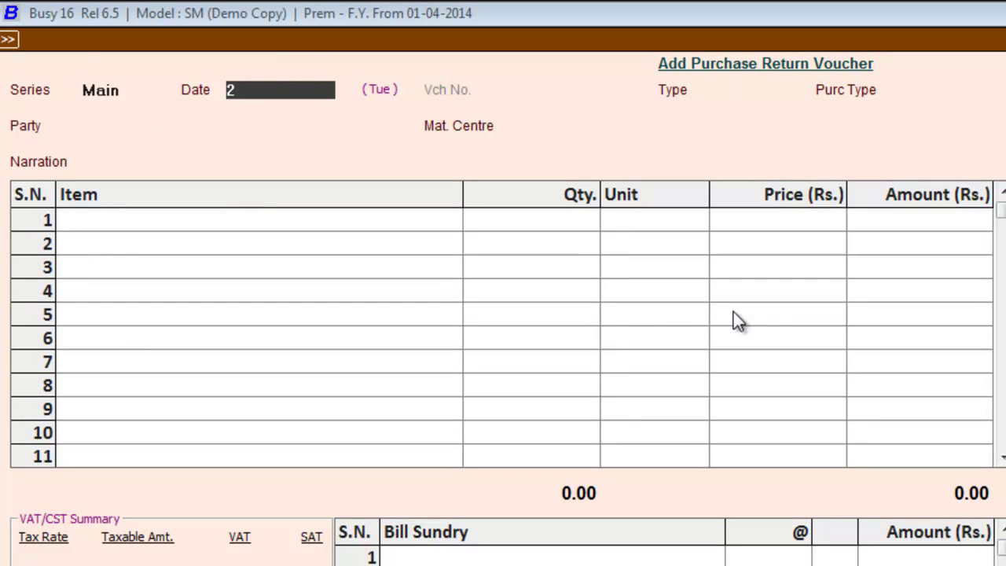
text(-04)
key(Return)
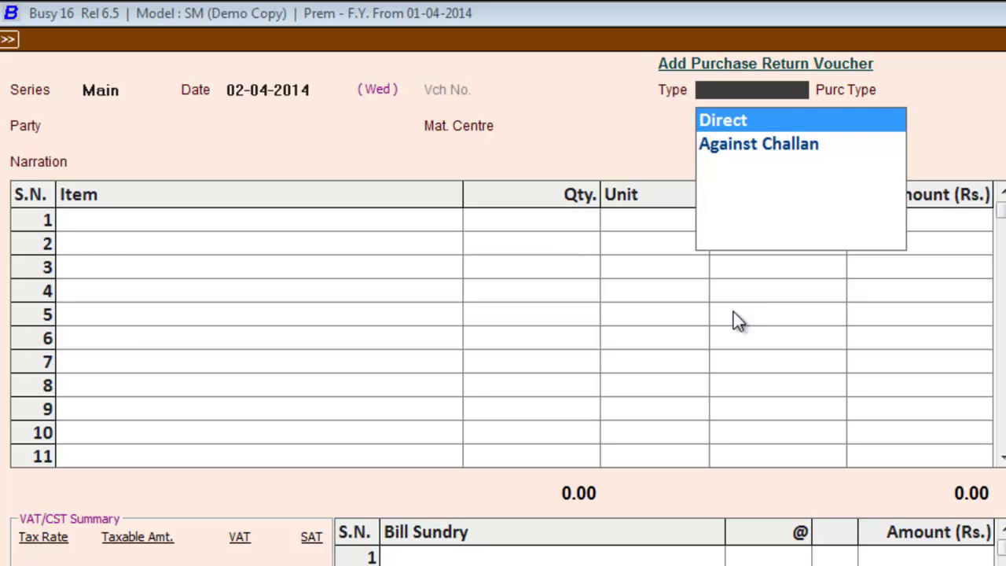
Step: Set the purchase return's type to Direct and its purchase type to Purcashe @5%
key(Down)
key(Up)
key(Down)
key(Up)
key(Down)
key(Up)
key(Return)
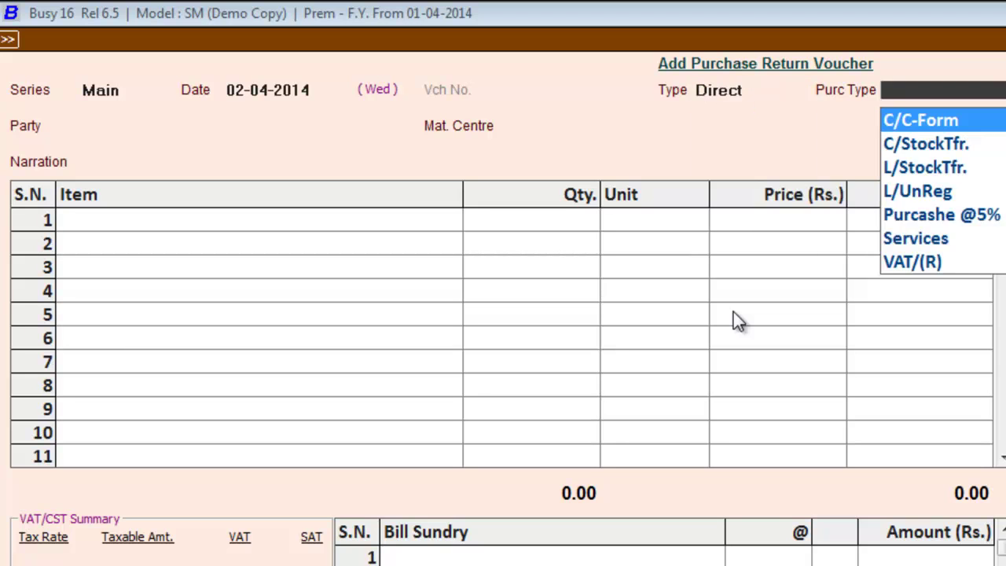
key(Down)
key(Down)
key(Down)
key(Down)
key(Return)
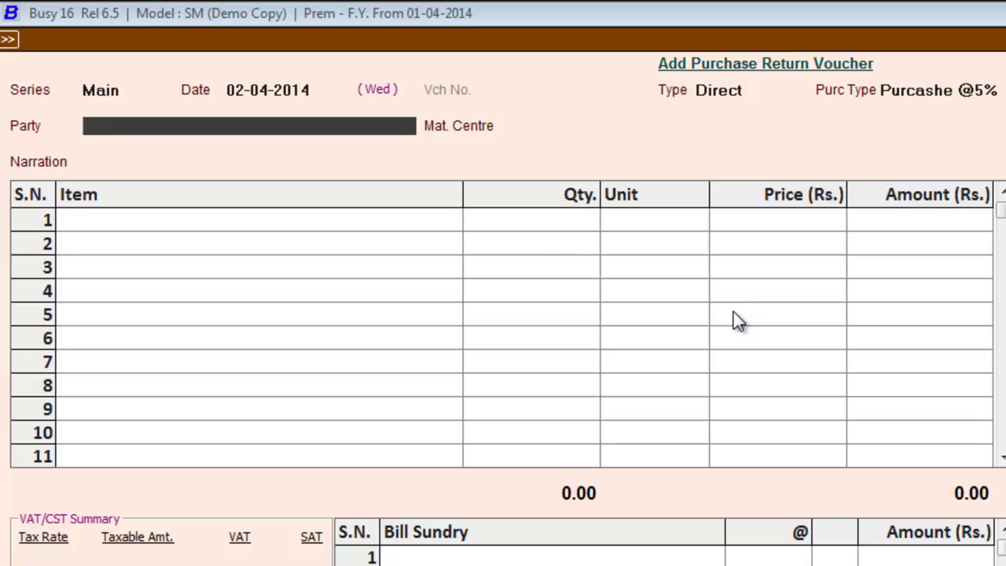
Step: Set the party to Rk Electronics and material centre to Noida, skipping the original purchase details and leaving the narration blank
text(ronics)
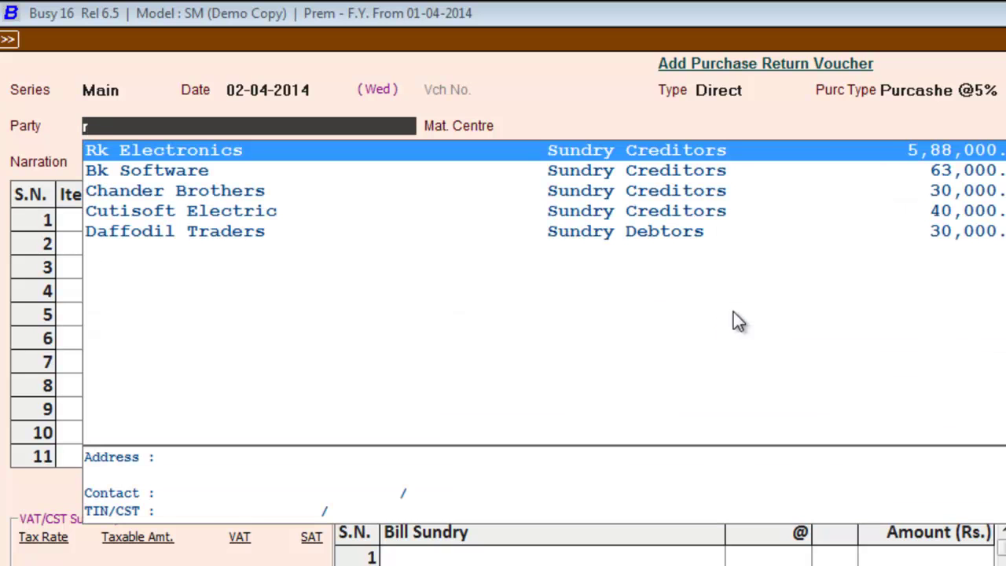
key(Return)
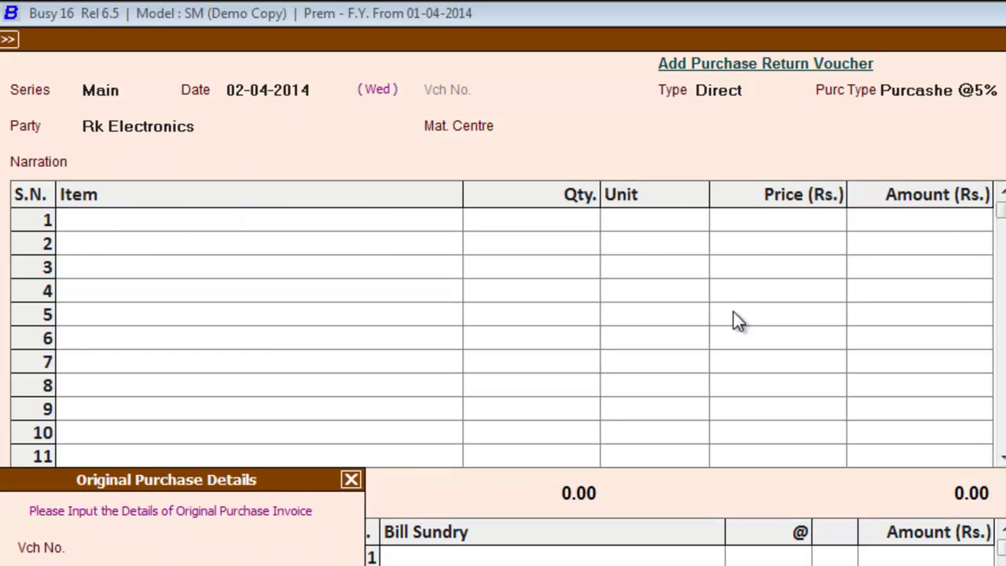
key(Escape)
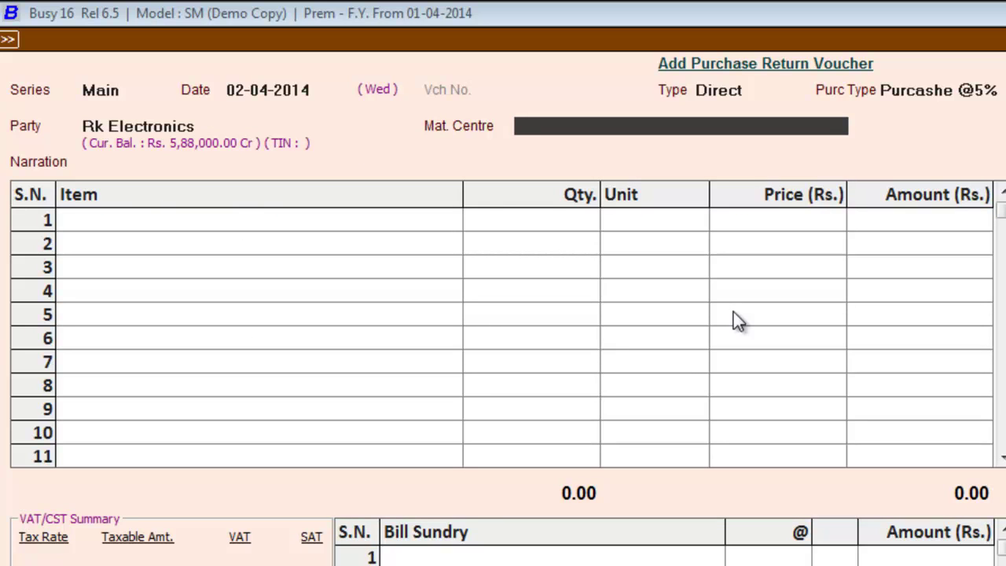
key(Return)
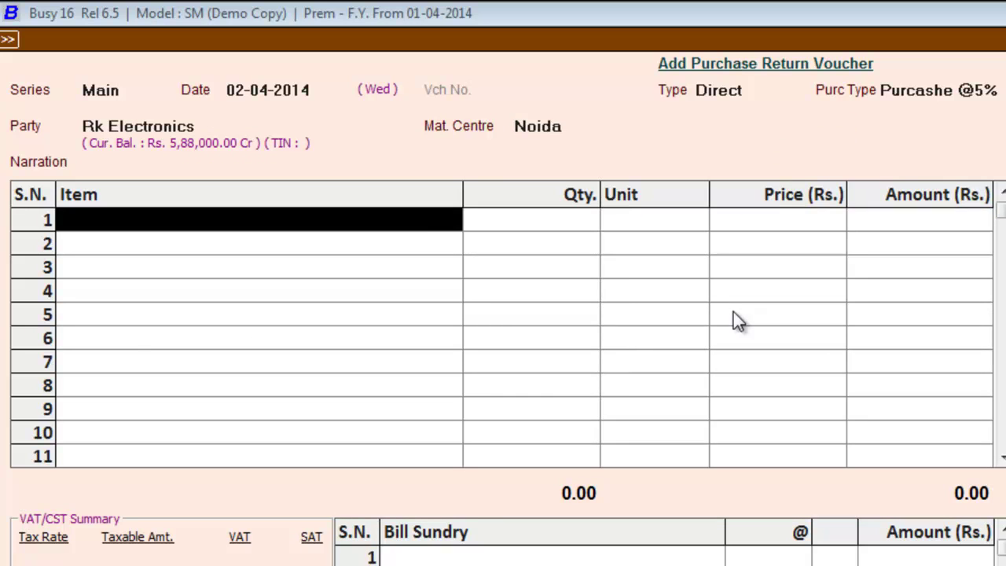
Step: Enter 50 Pcs. of Pen -drive(4gb) at Rs. 500 in the purchase return and add the Input Vat @5% bill sundry
key(Return)
key(Return)
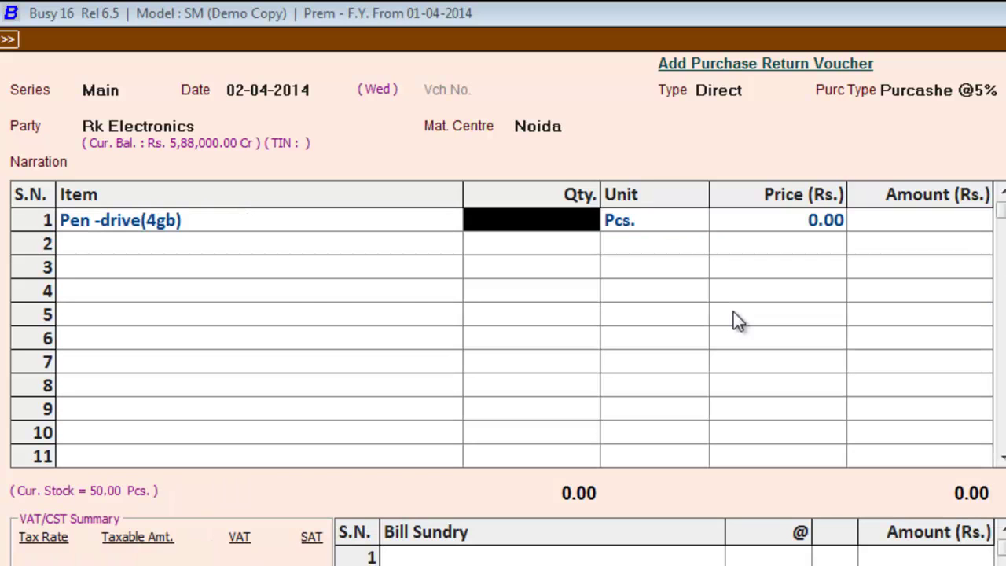
text(50)
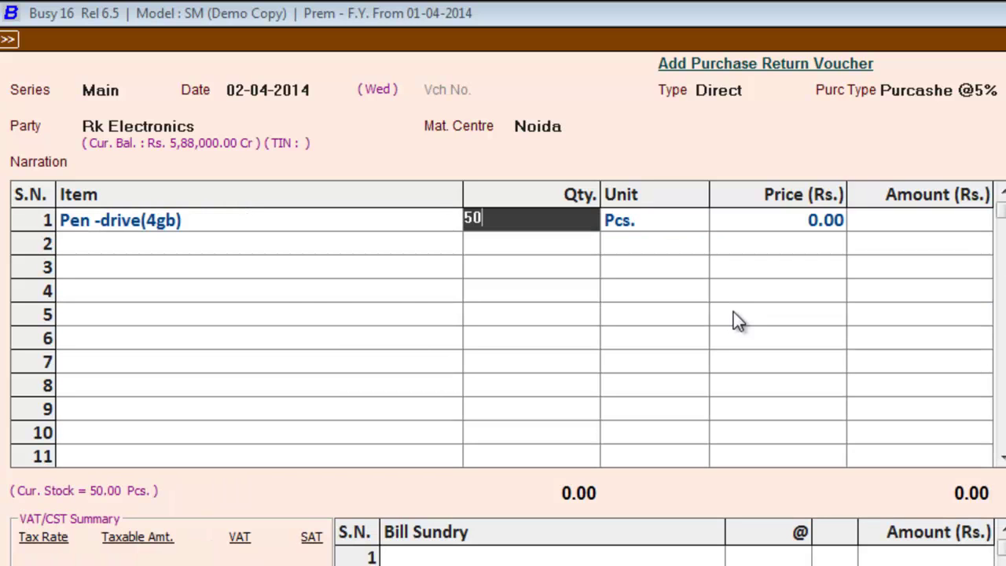
key(Return)
key(Return)
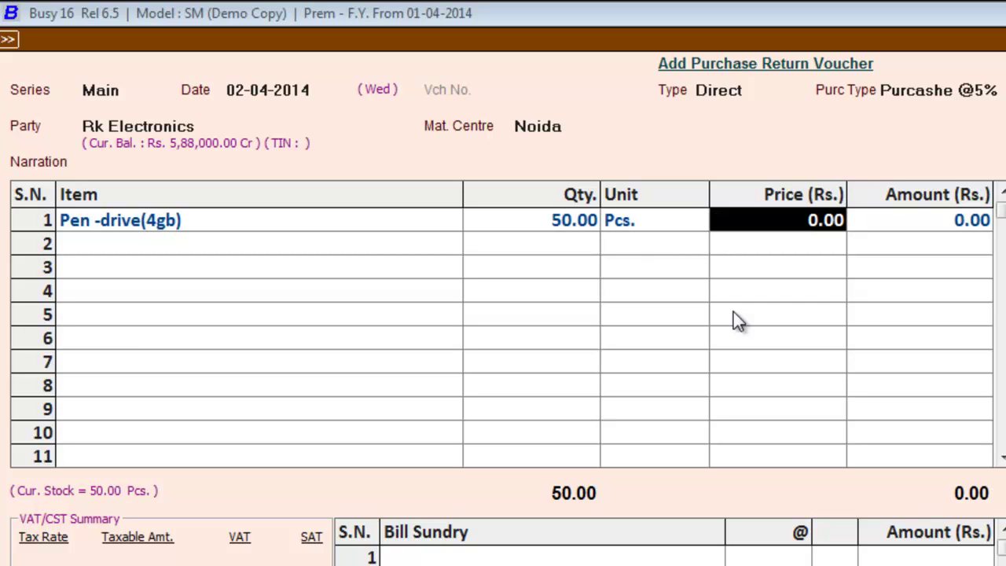
text(5)
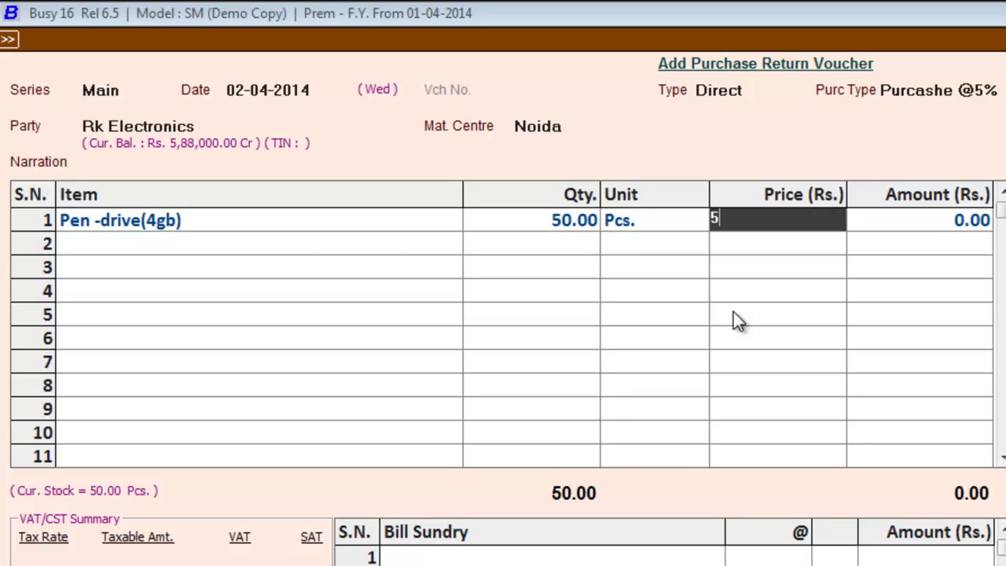
text(00)
key(Return)
key(Return)
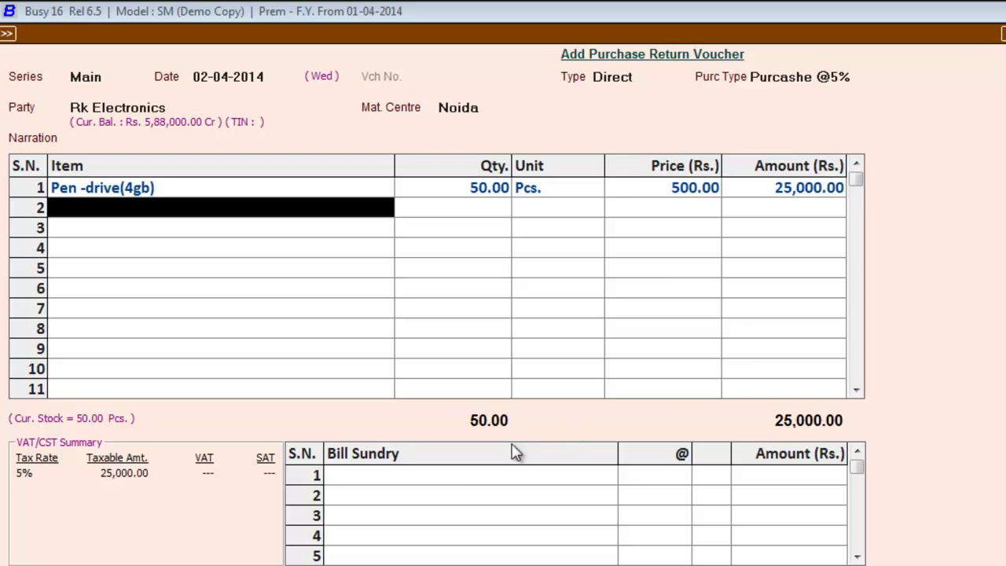
click(450, 481)
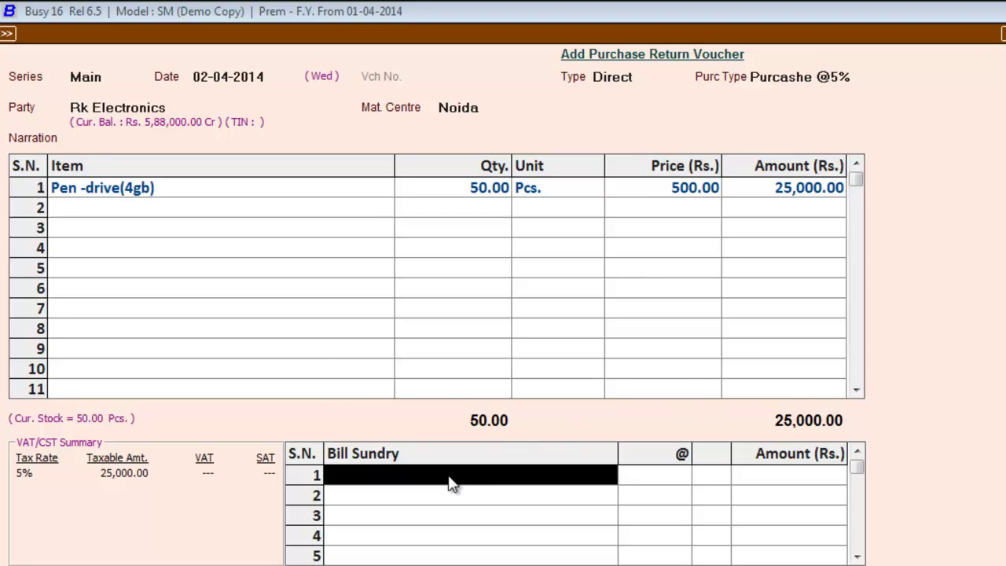
key(Return)
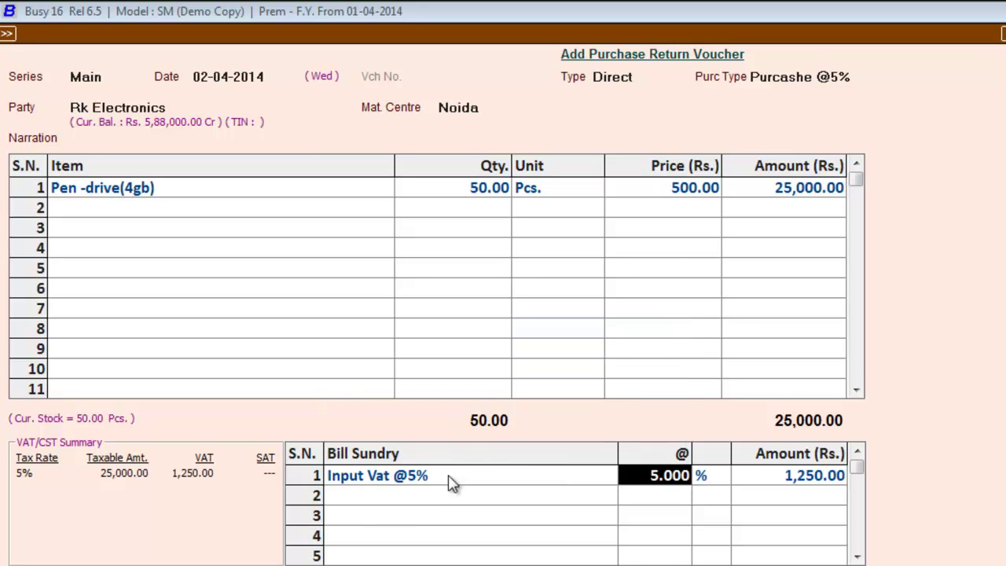
Step: Save the purchase return without a sales tax surcharge, leaving the tax reporting description and cost centre allocation blank
click(769, 565)
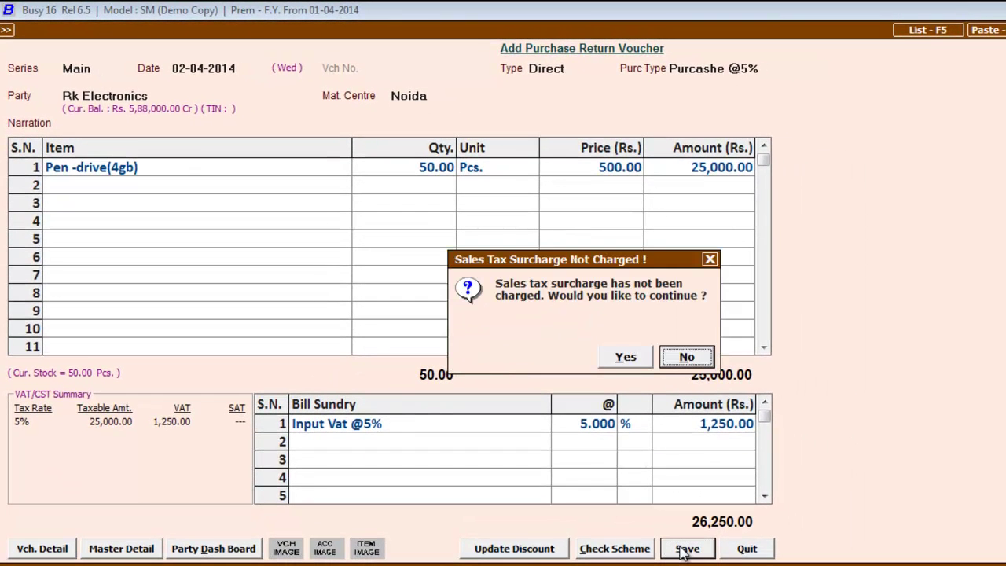
click(625, 358)
click(625, 358)
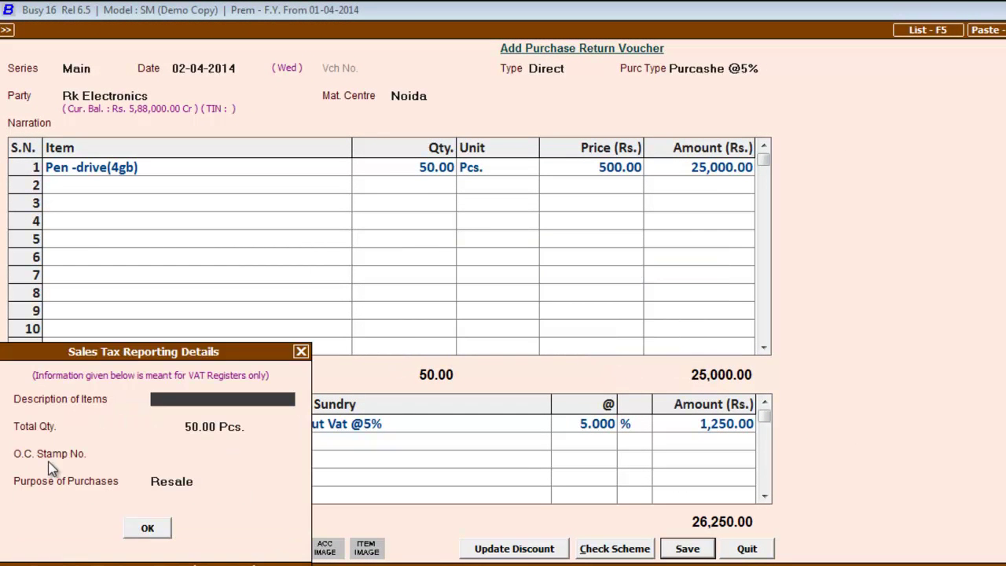
click(149, 530)
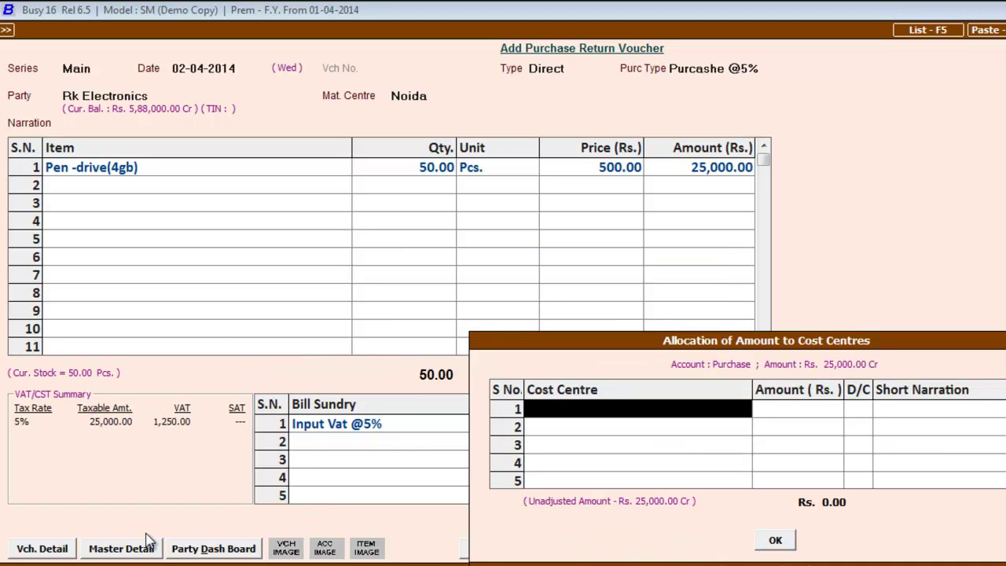
click(776, 542)
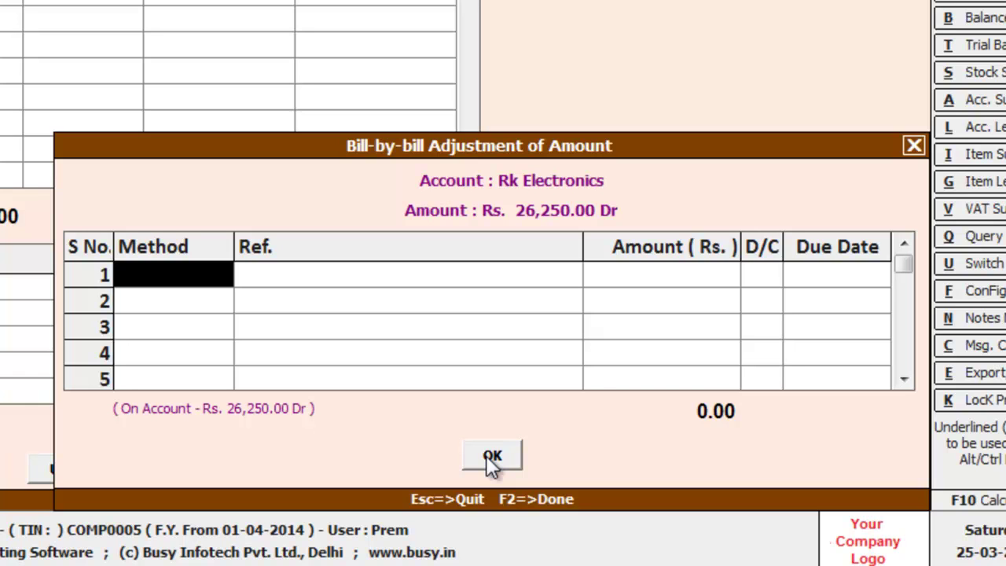
Step: Adjust the full Rs. 26,250 debit for Rk Electronics against reference Rk/14-15 and complete the bill-by-bill adjustment
key(Return)
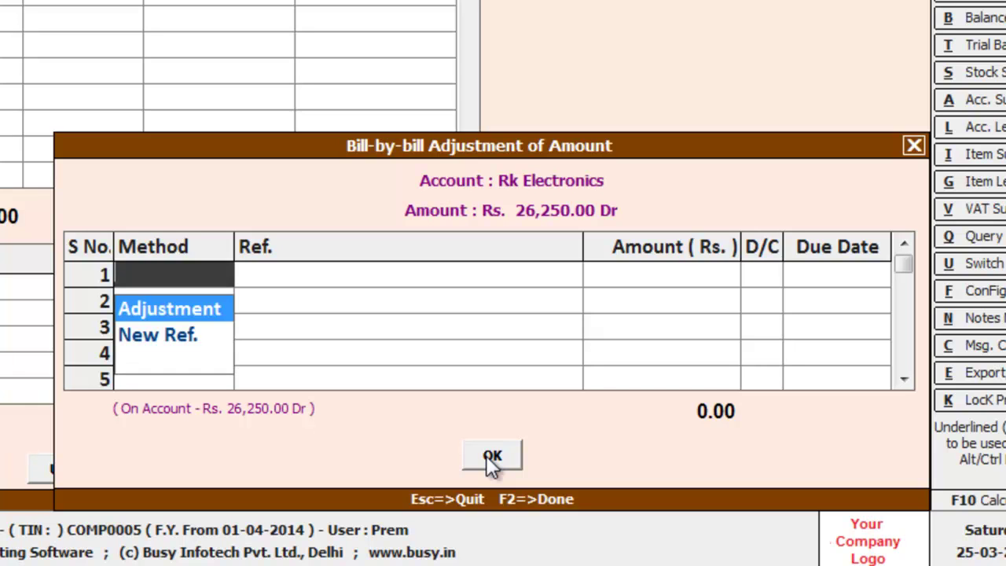
key(Return)
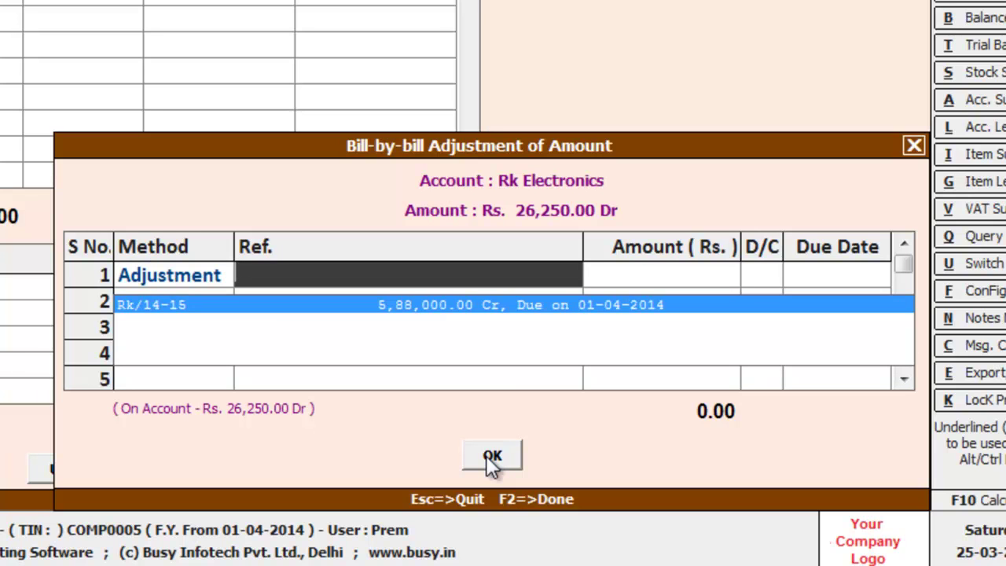
key(Return)
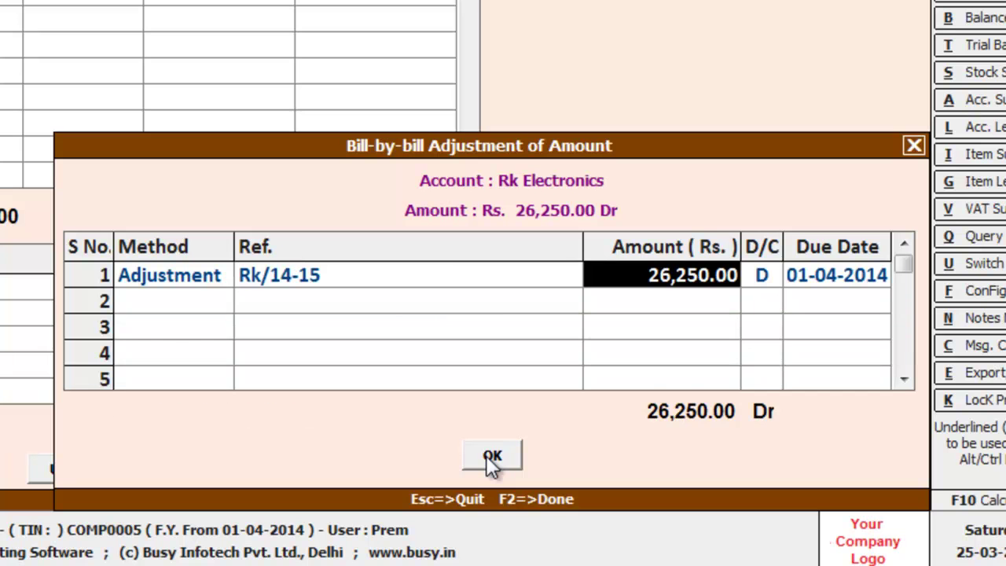
key(Return)
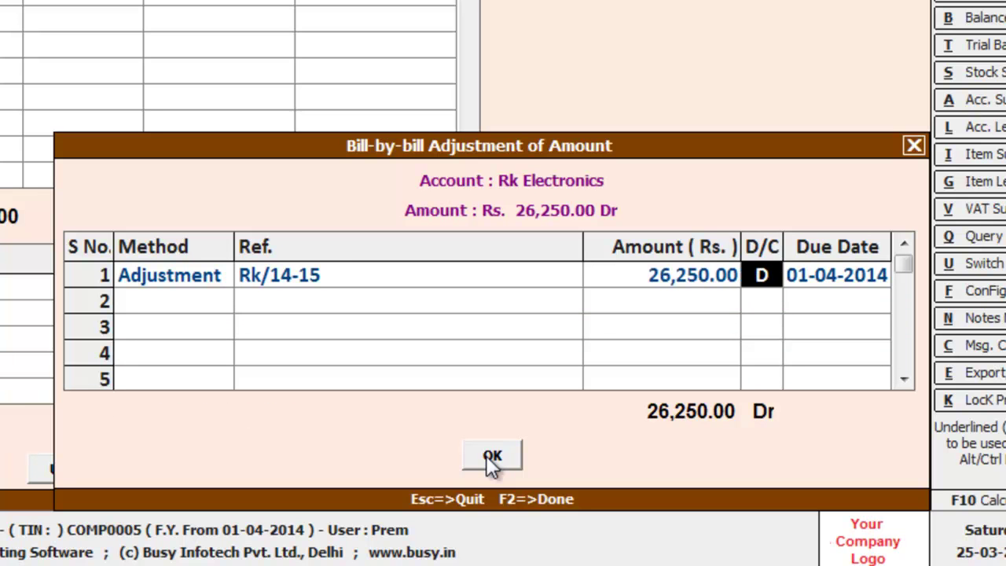
key(Return)
key(Return)
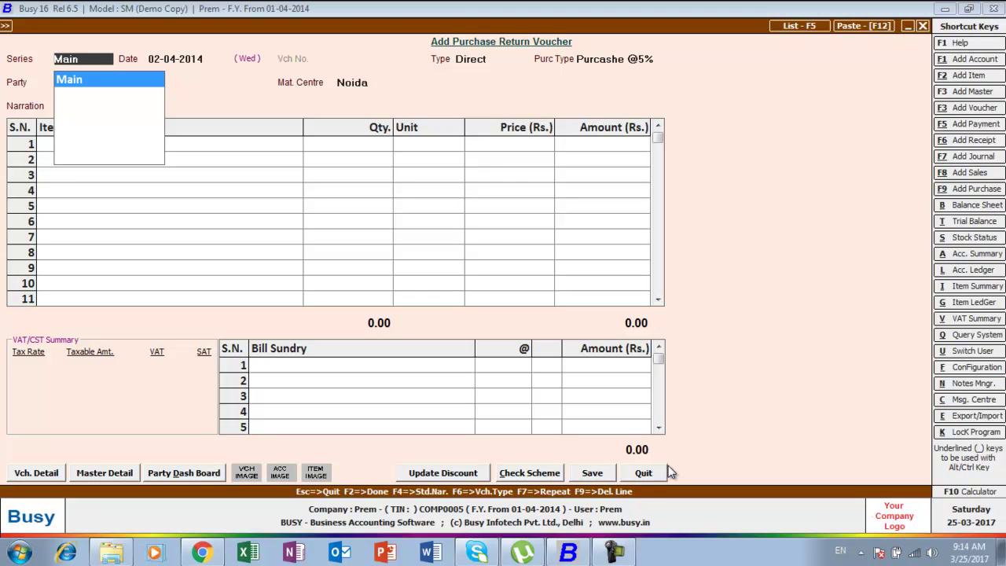
Step: Leave purchase return entry and start a new sales return voucher with series Main and date 02-04-2014
key(Escape)
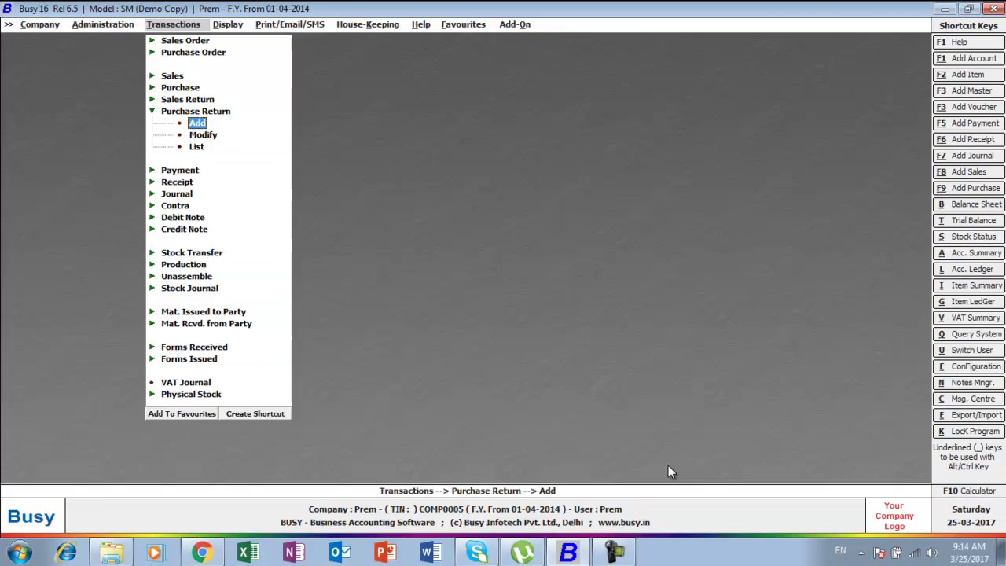
key(Up)
key(Up)
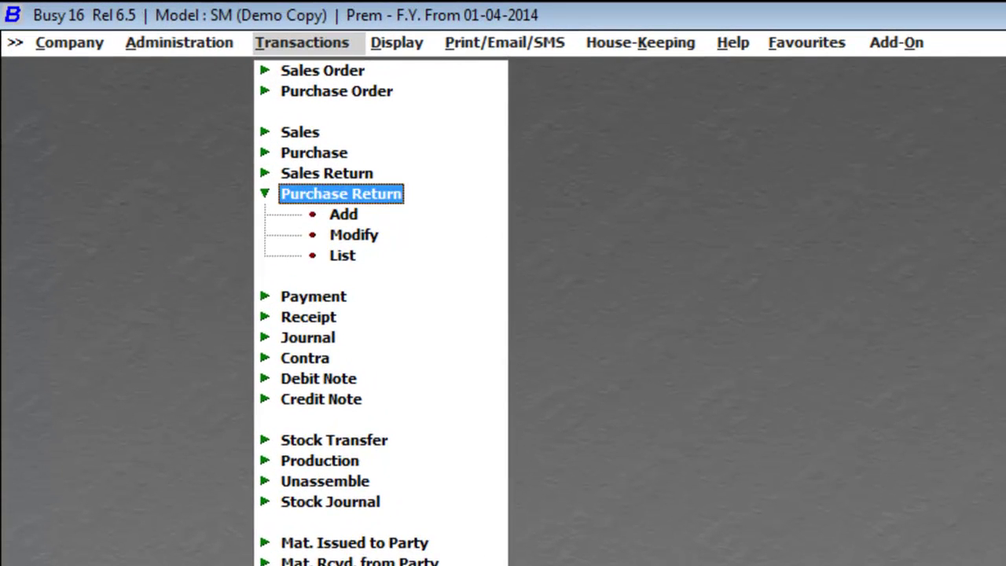
key(Return)
key(Return)
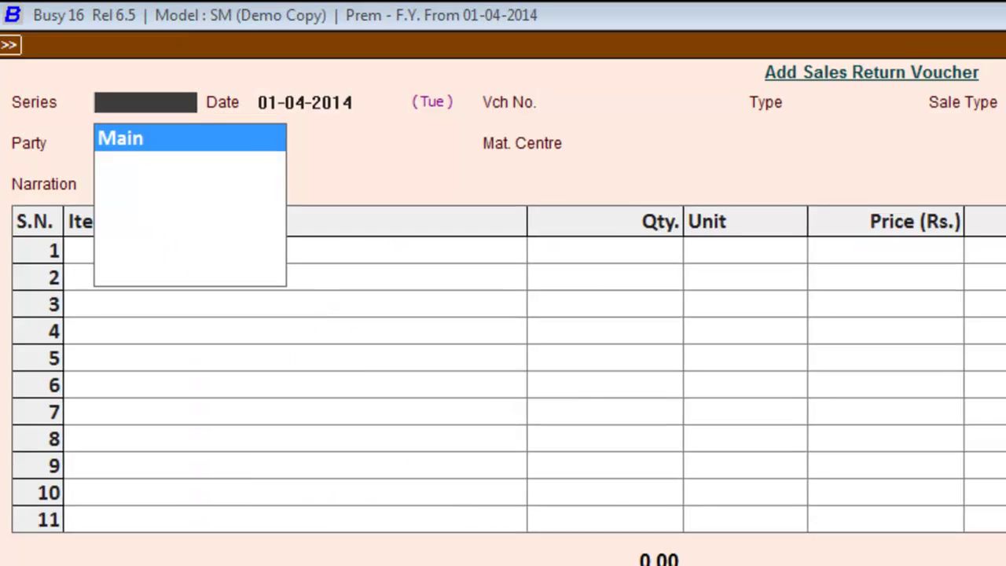
key(Return)
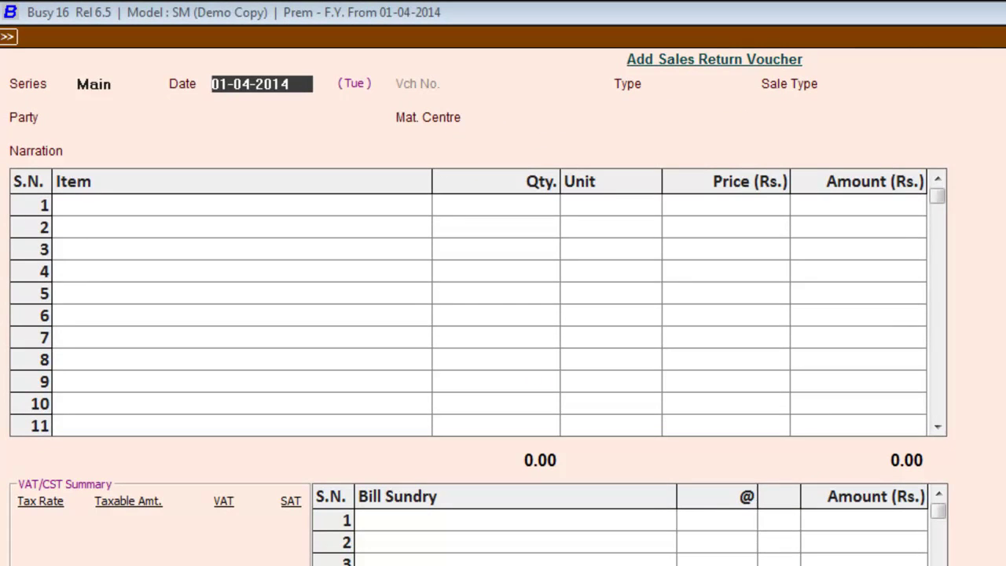
text(2-0)
text(4)
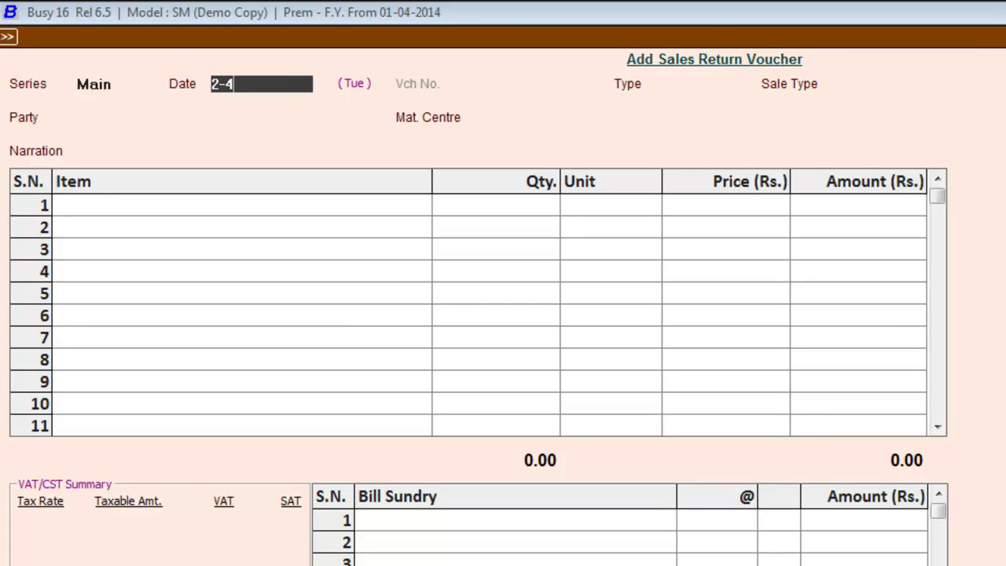
key(Return)
Step: Set the sales return's type to Direct and its sale type to Sale @5%
key(Return)
key(Down)
key(Down)
key(Down)
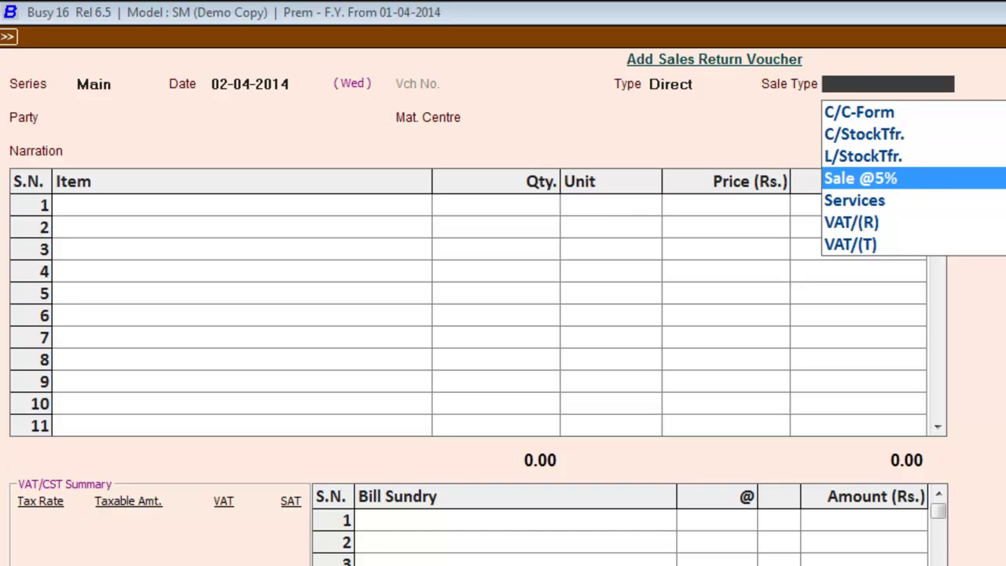
key(Return)
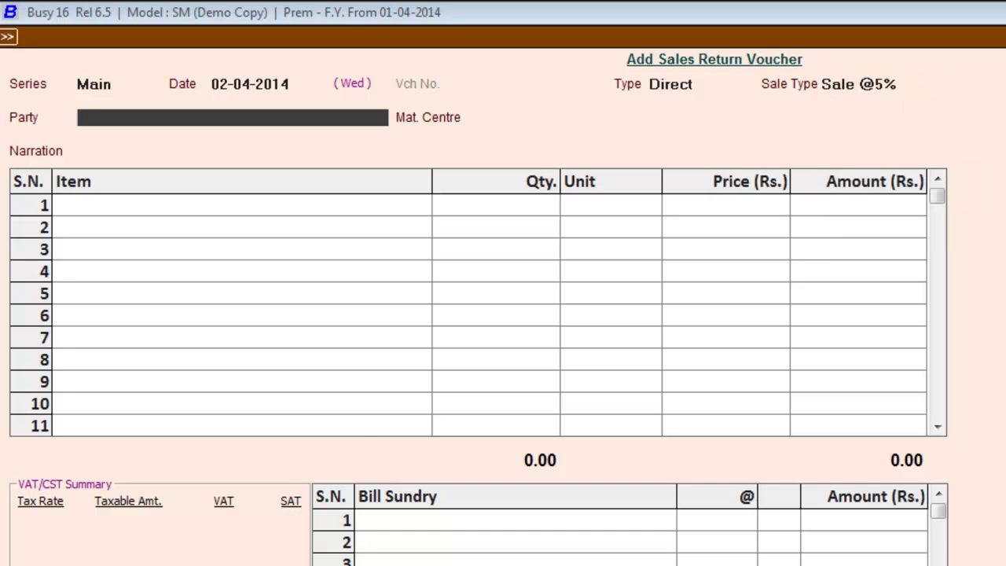
Step: Set the party to Das Sons and the material centre to Noida, leaving the original sale details and narration blank
text(d)
key(Down)
key(Return)
key(Return)
key(Return)
key(Return)
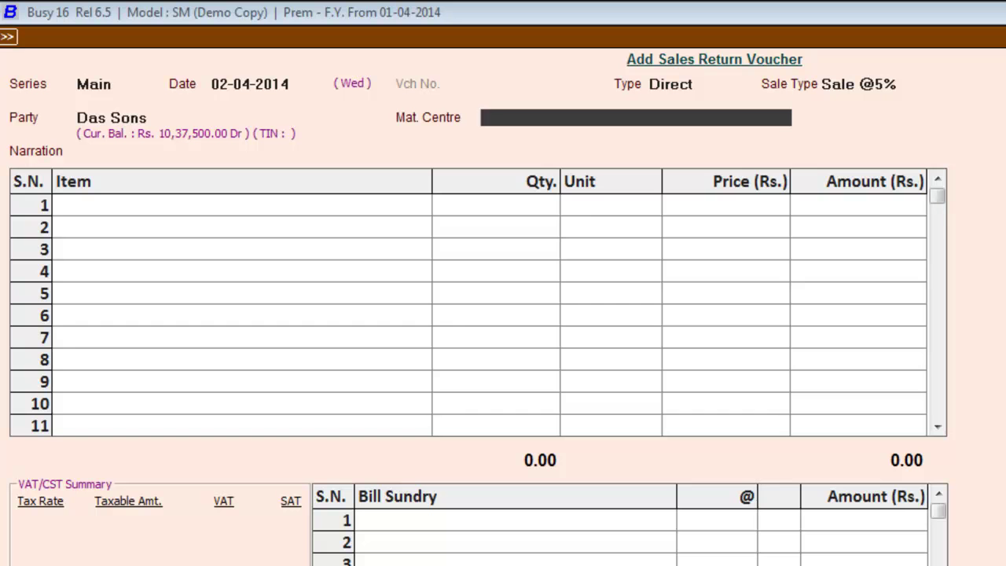
text(n)
key(Return)
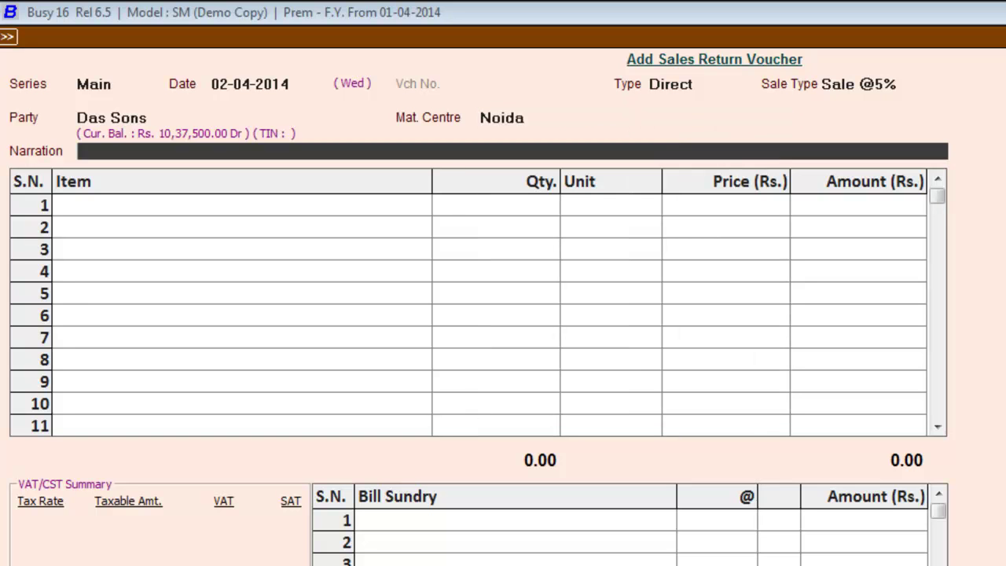
key(Return)
Step: Enter 10 Pcs. of Pen -drive(4gb) at Rs. 800 in the sales return and add the Output Vat @5% bill sundry
text(p)
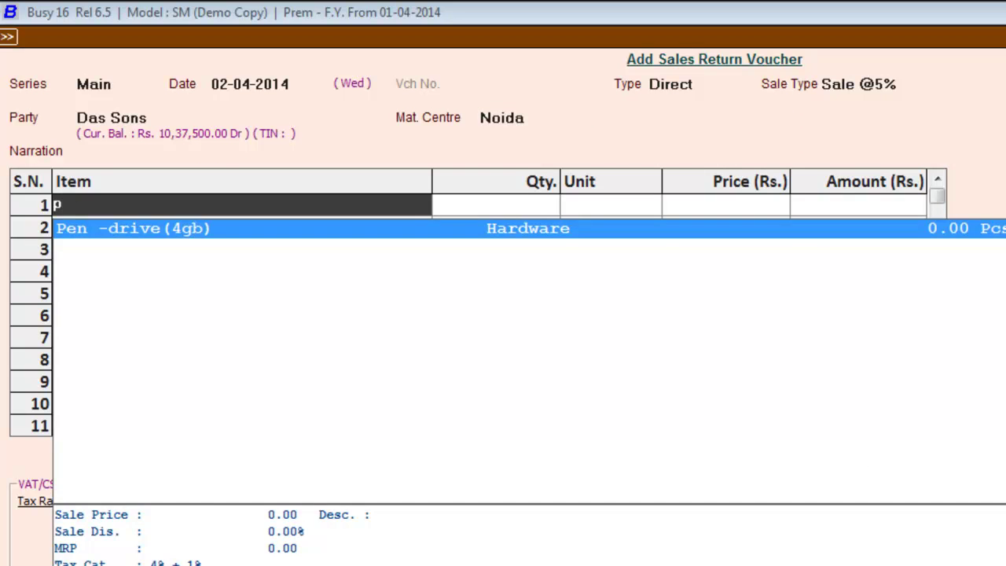
key(Return)
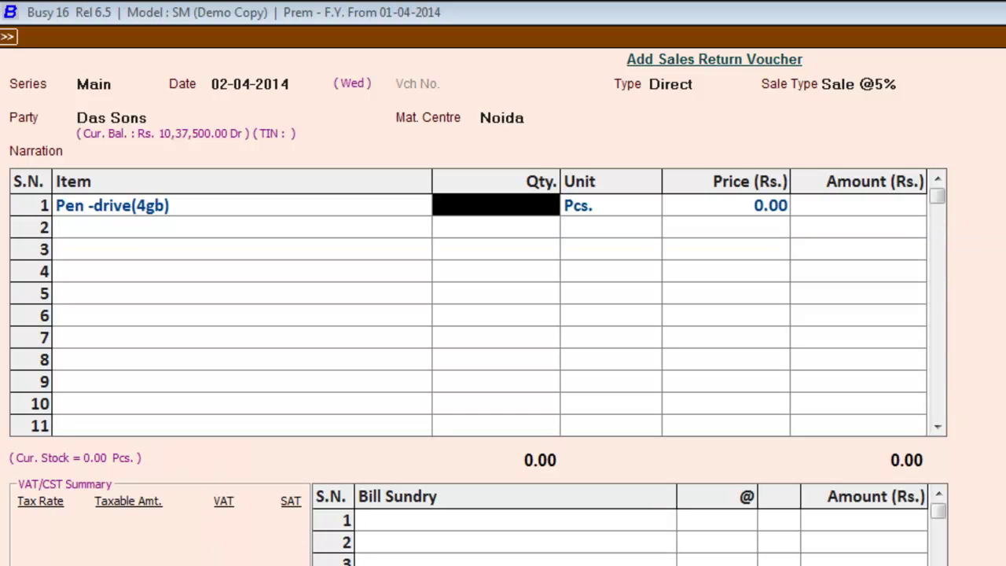
text(10)
key(Return)
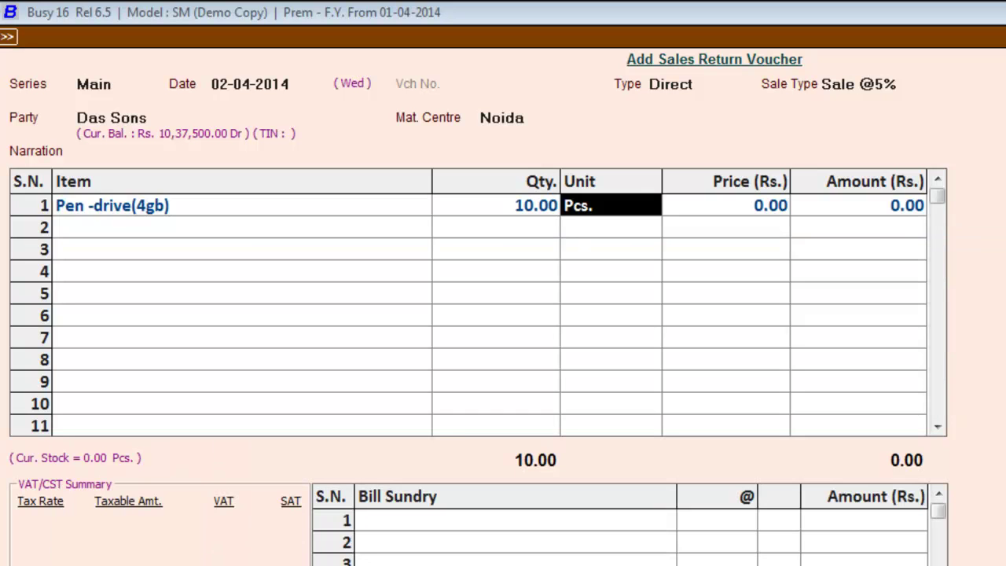
key(Return)
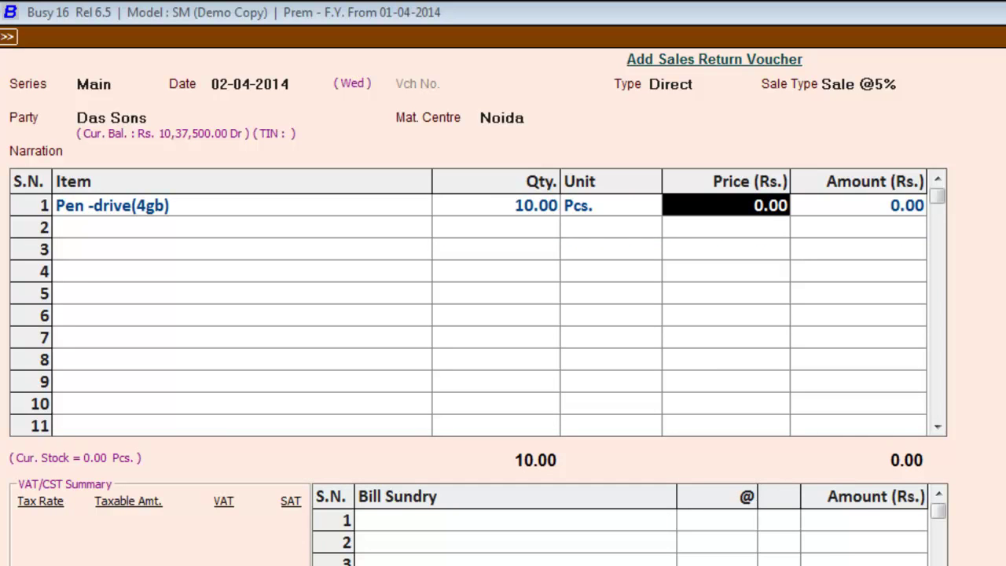
text(800)
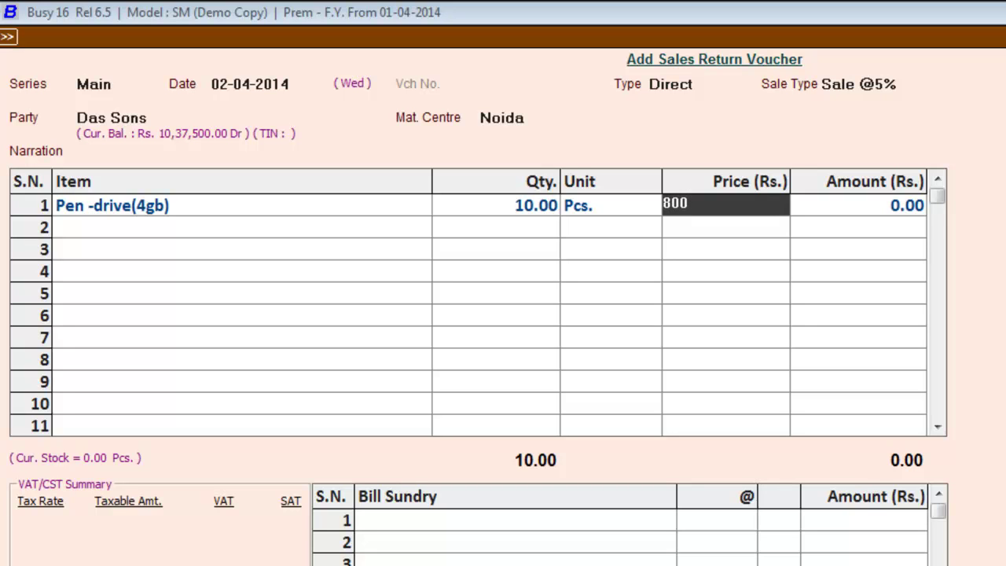
key(Return)
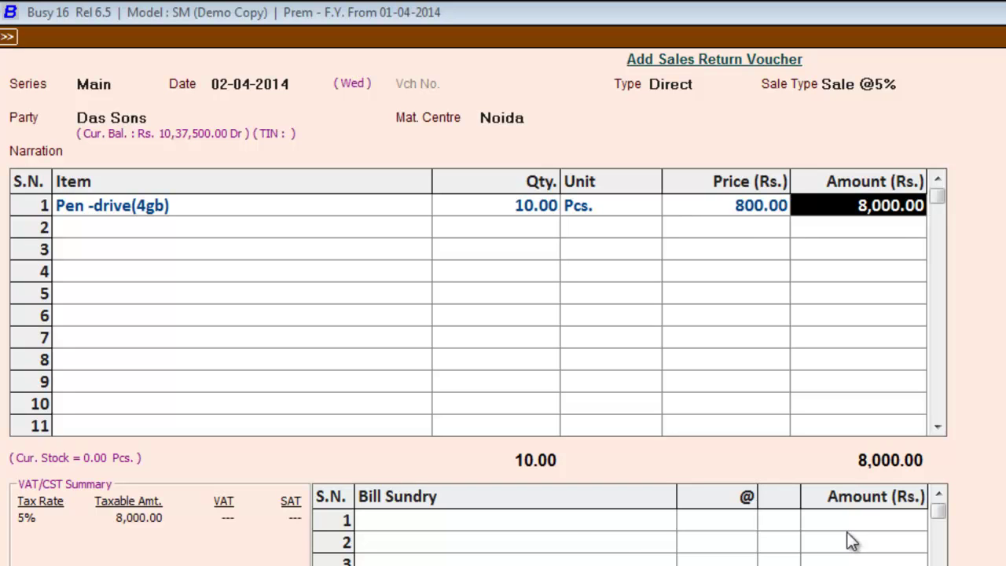
click(572, 517)
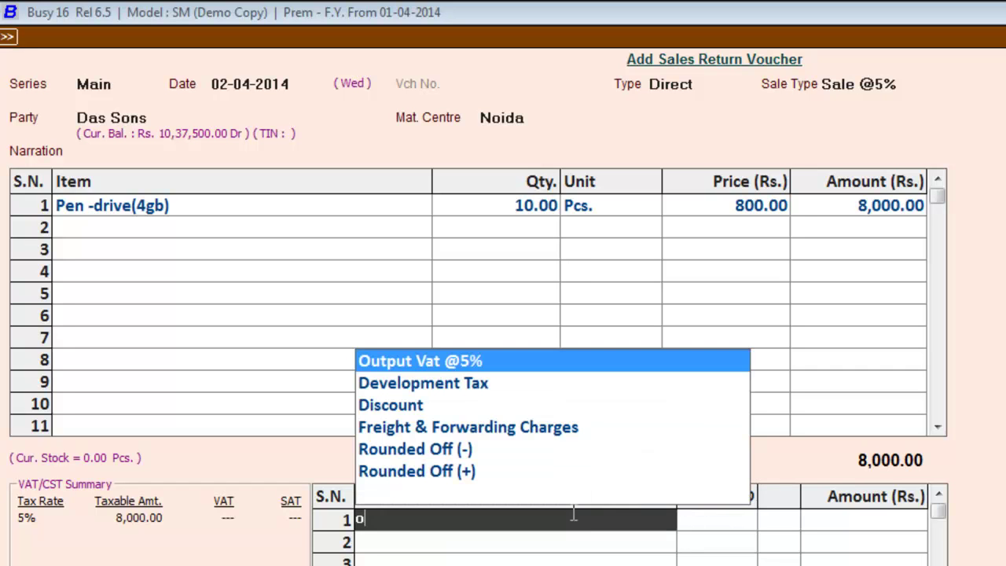
key(Return)
key(Return)
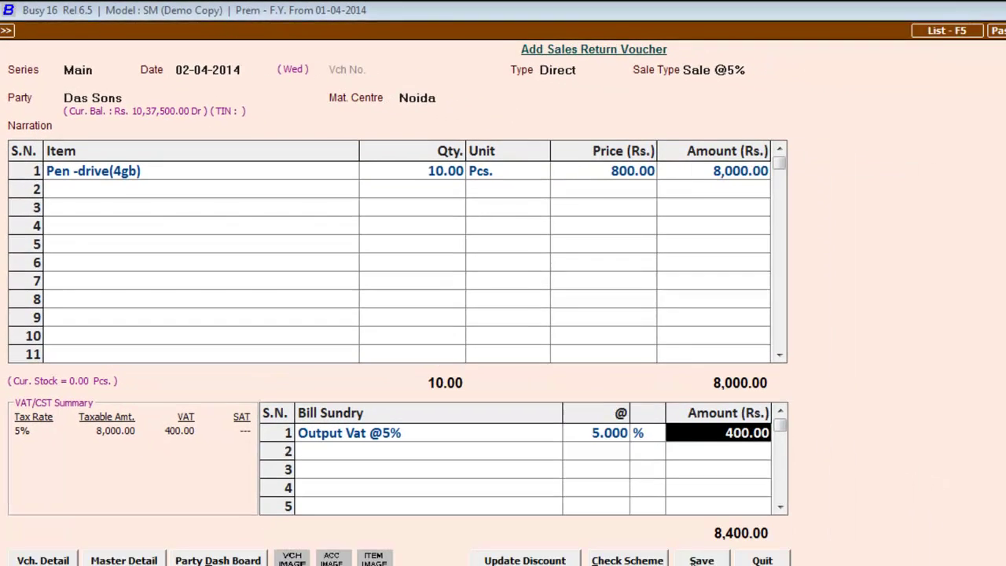
Step: Save the sales return without a tax surcharge, leaving the sales tax reporting details and cost centre allocation blank
key(Return)
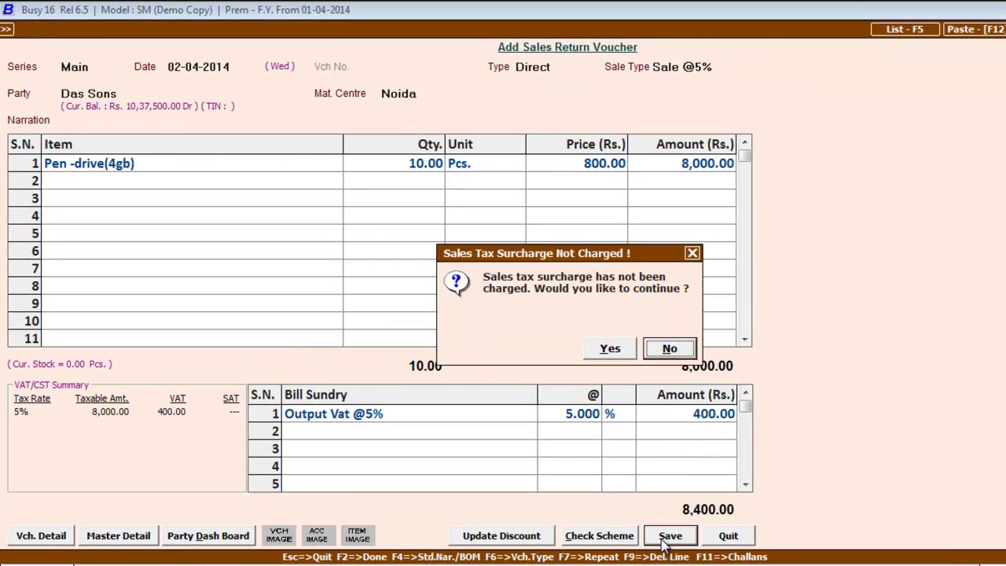
click(611, 348)
click(611, 348)
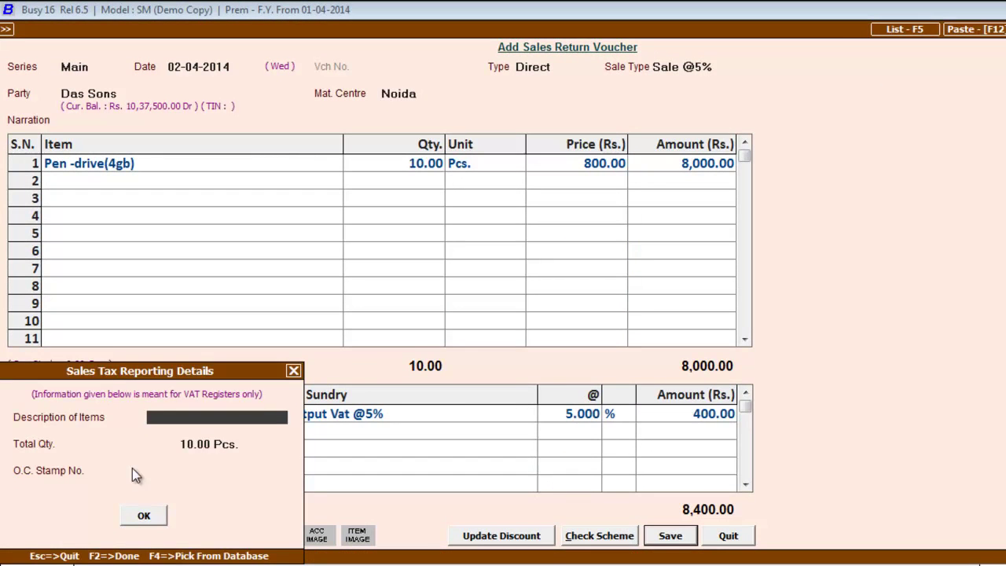
click(145, 515)
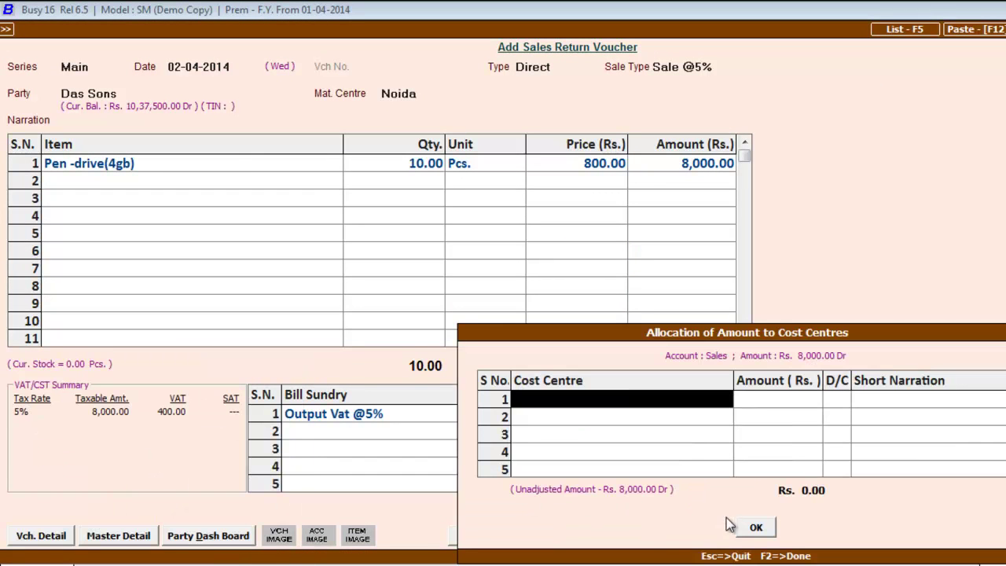
click(756, 529)
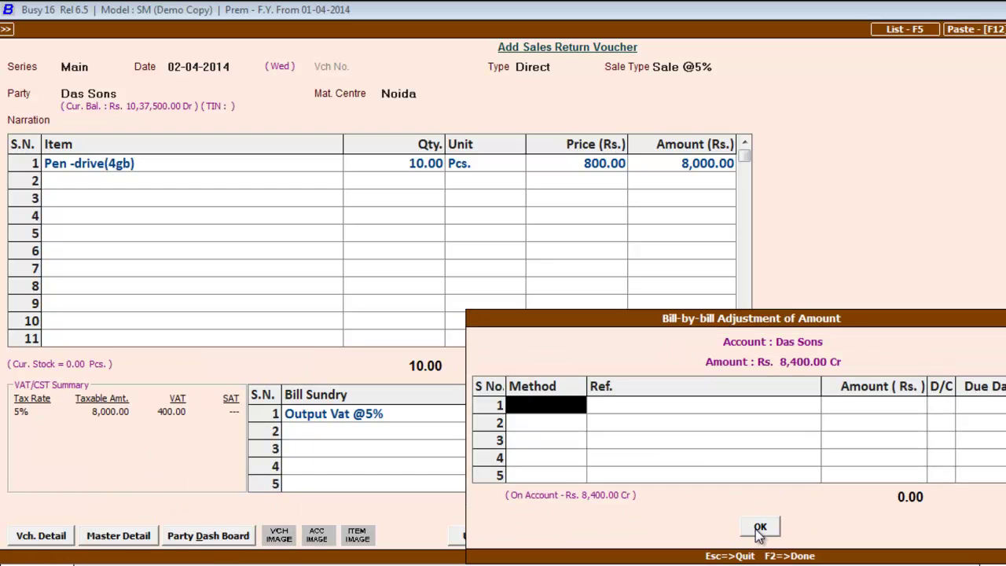
Step: Adjust the Rs. 8,400 credit for Das Sons against bill Se/001 and finish saving the sales return
key(Return)
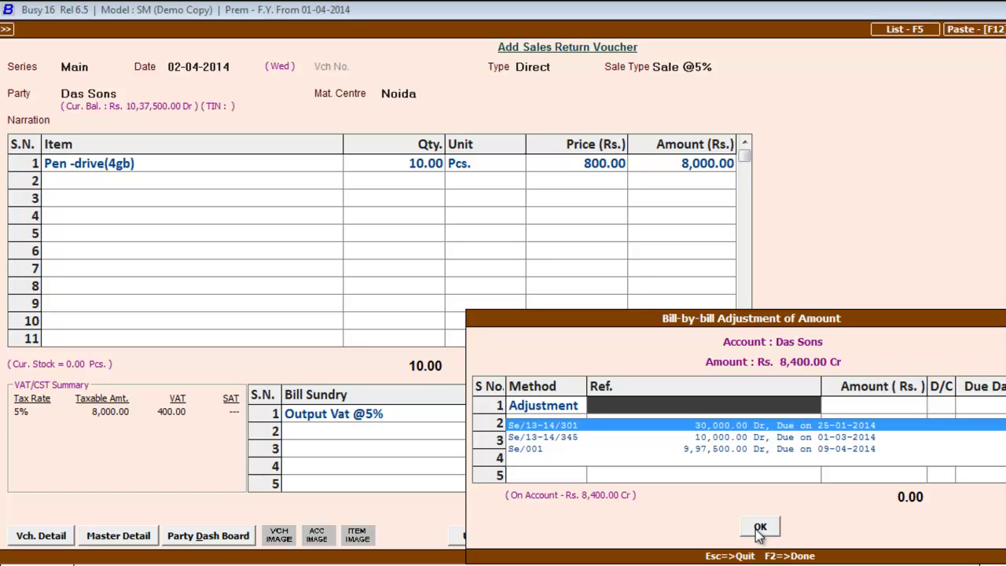
key(Down)
key(Down)
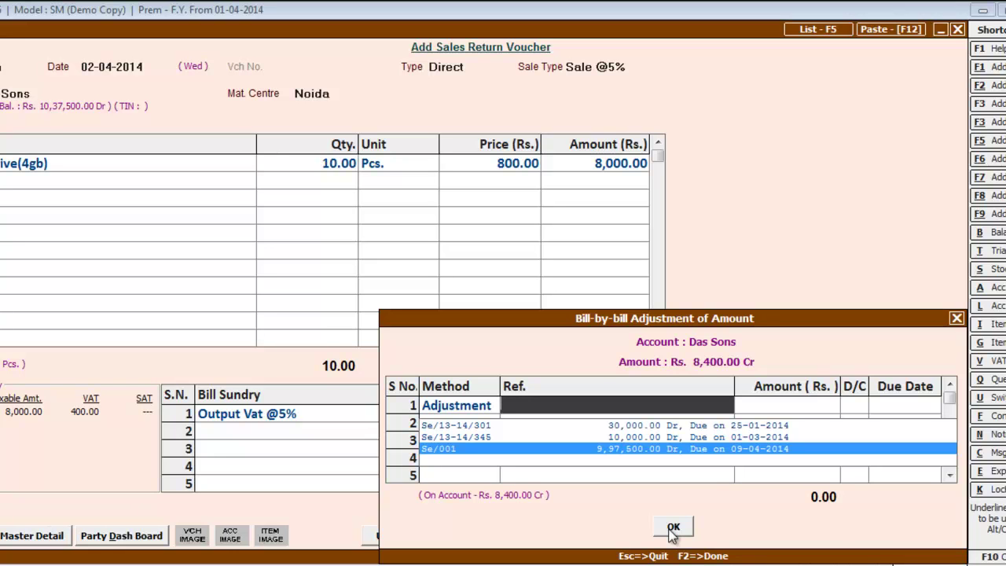
key(Return)
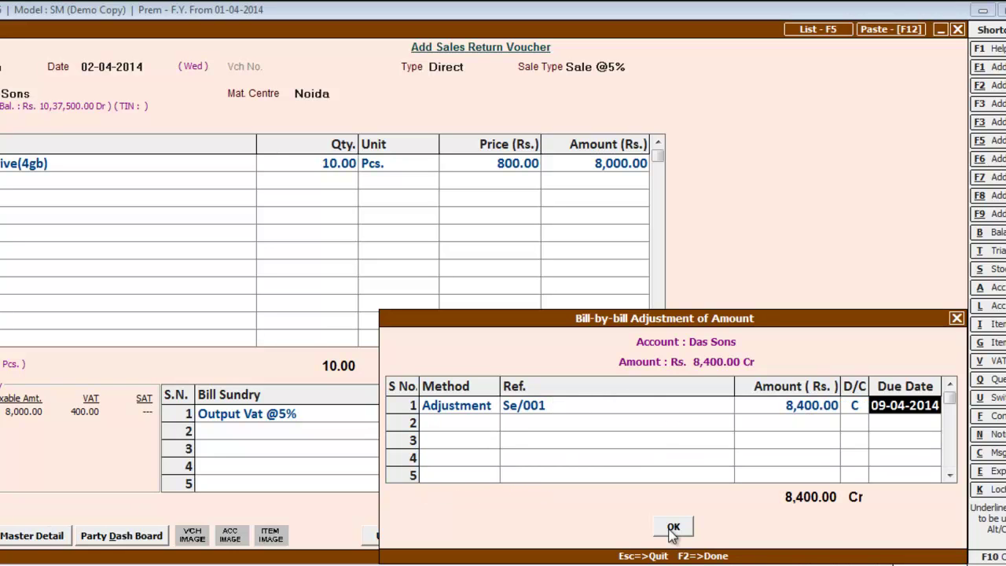
click(671, 527)
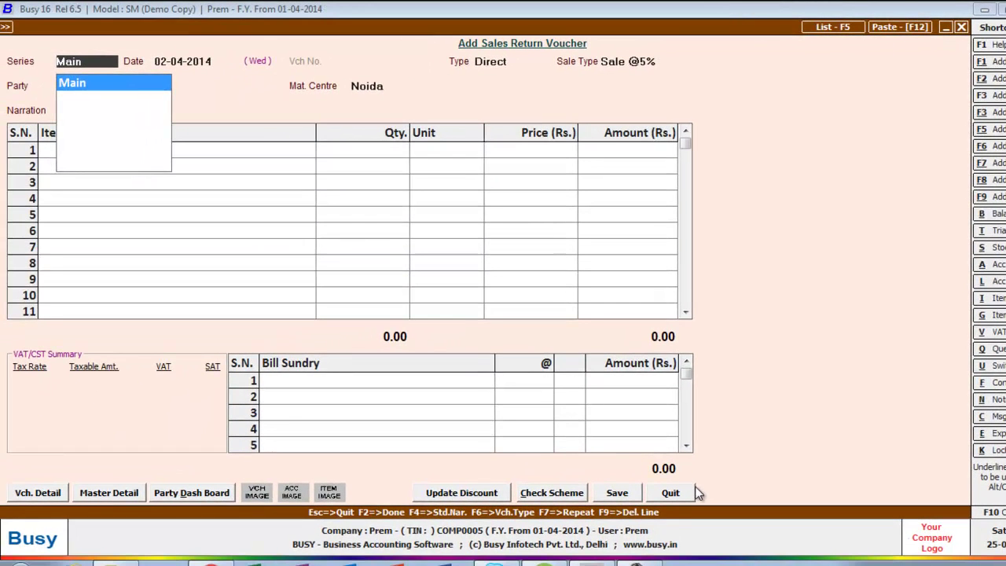
Step: Leave sales return entry and start a new sales voucher with series Main and date 02-04-2014
key(Escape)
key(Escape)
key(Escape)
key(Escape)
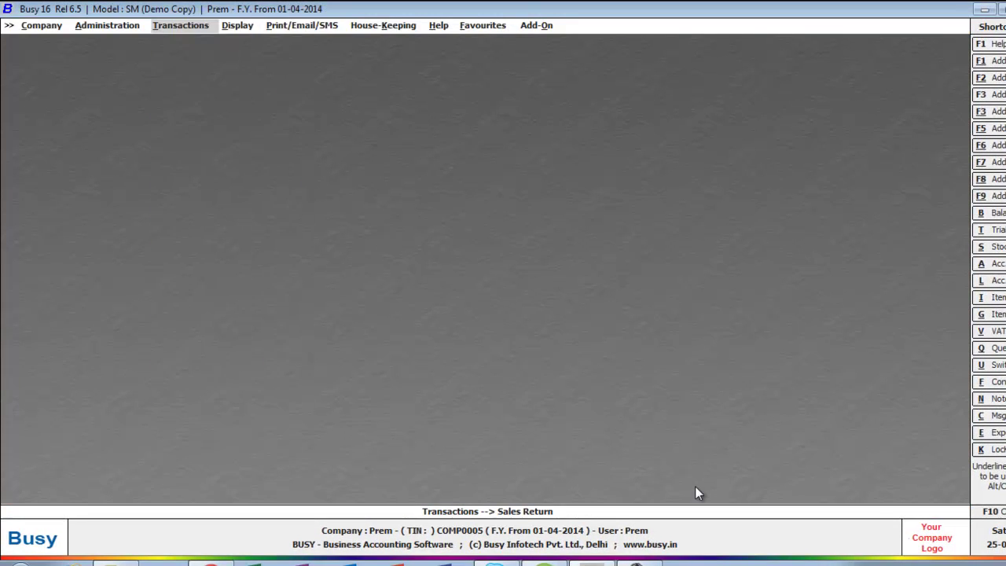
key(Return)
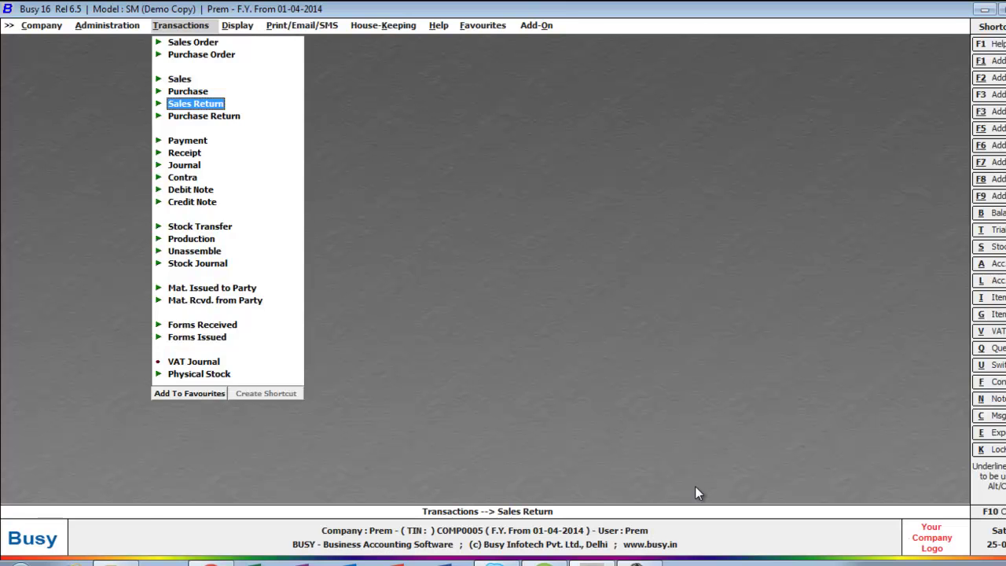
key(Up)
key(Up)
key(Return)
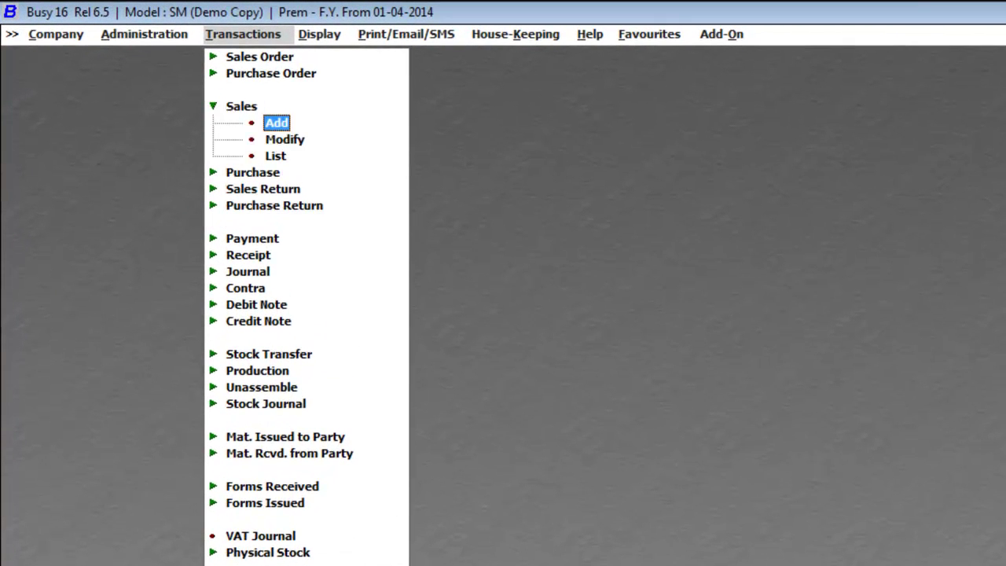
key(Return)
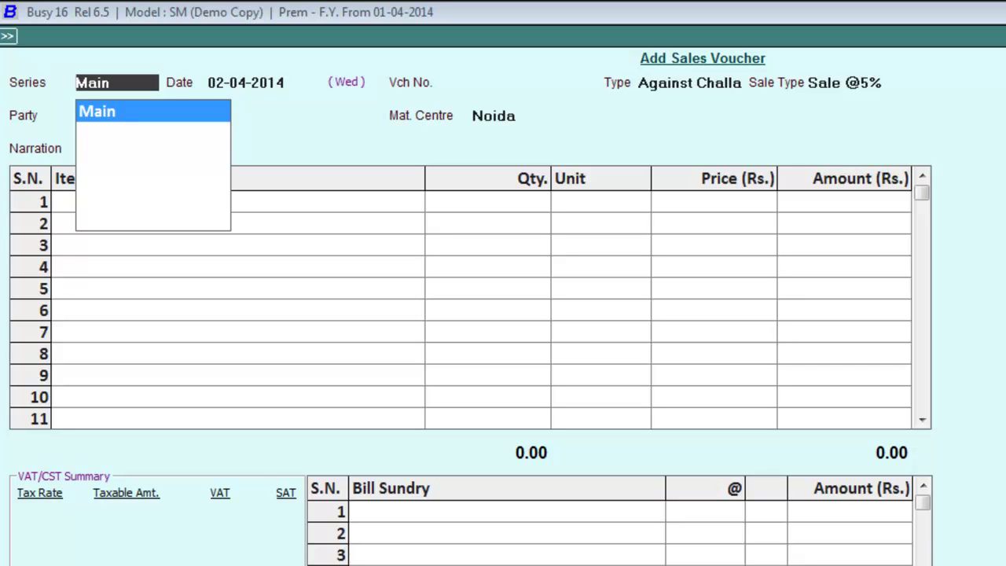
key(Return)
key(Return)
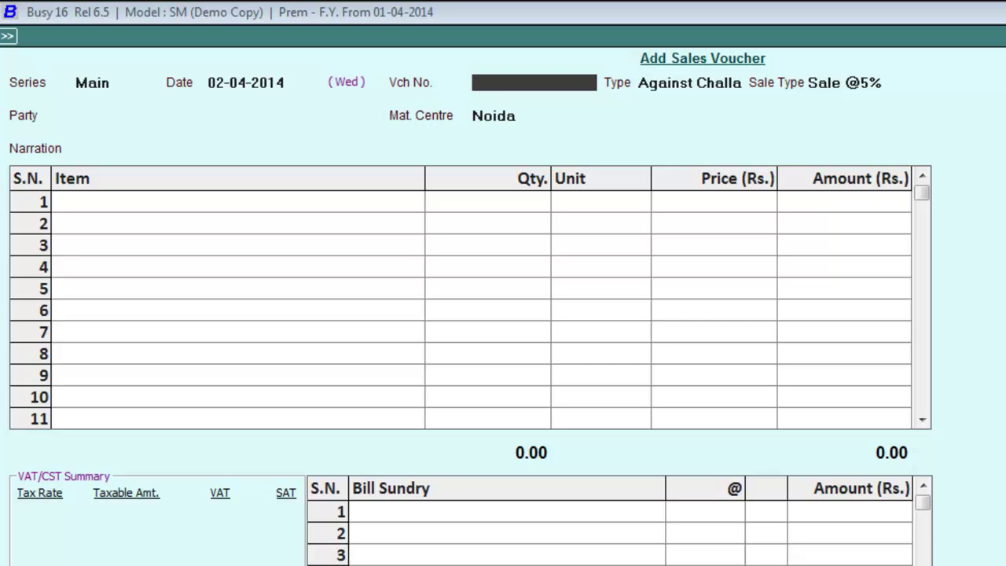
Step: Set the sales voucher's number to Se/00123, its type to Direct and its sale type to Sale @5%
text(se/00123)
key(Return)
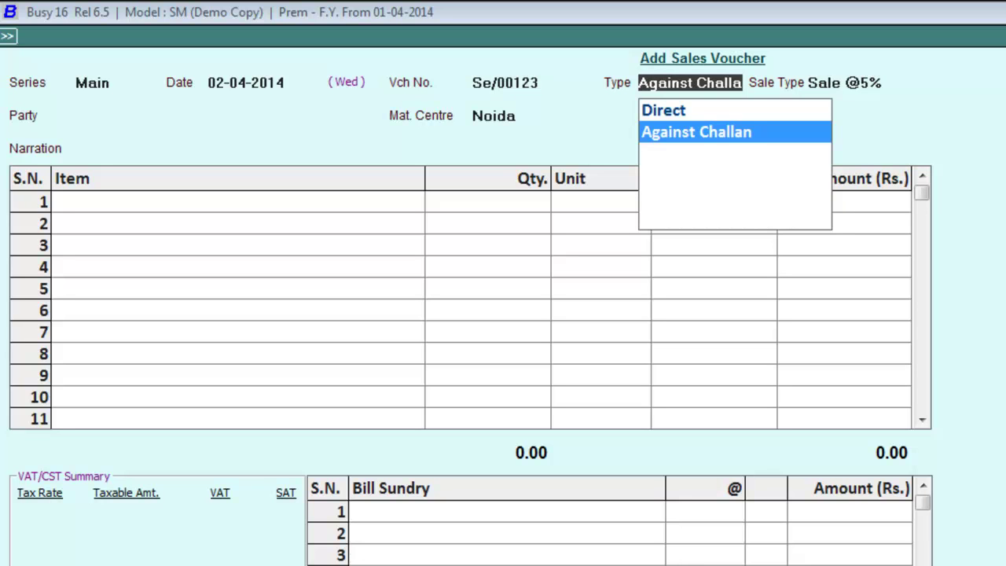
key(Up)
key(Return)
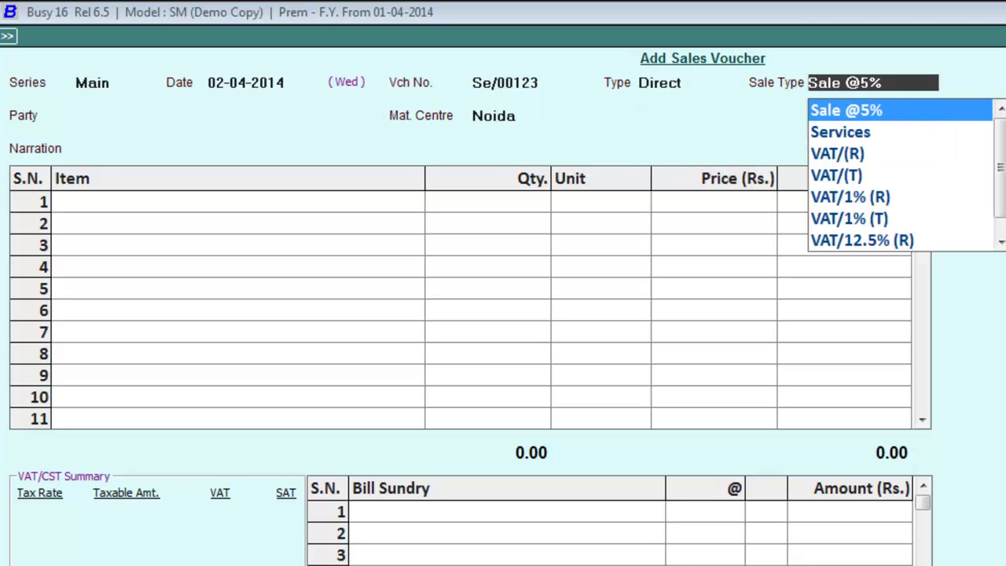
key(Return)
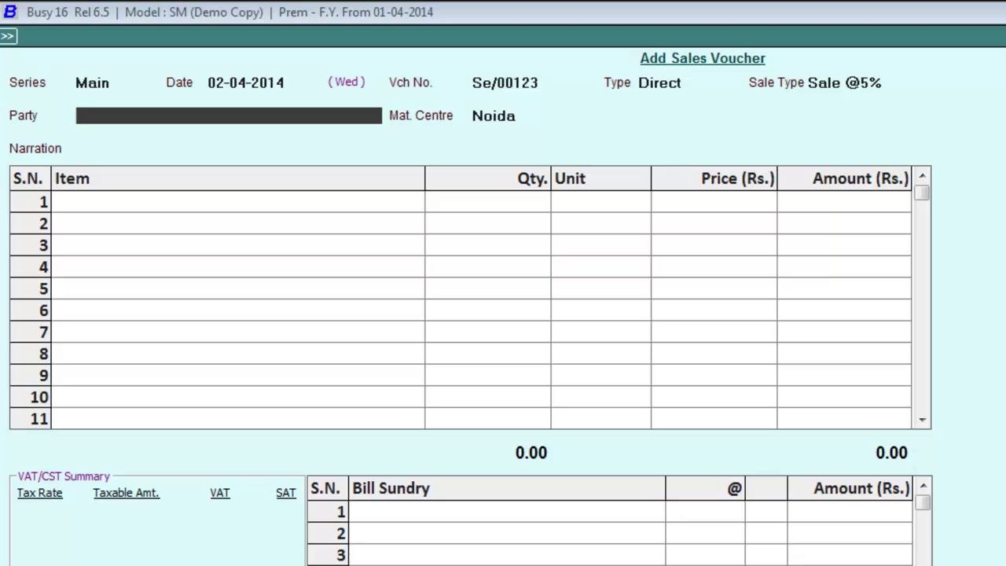
Step: Set the party to Cash, accepting the missing TIN No., and the material centre to Rajouri Garden
text(c)
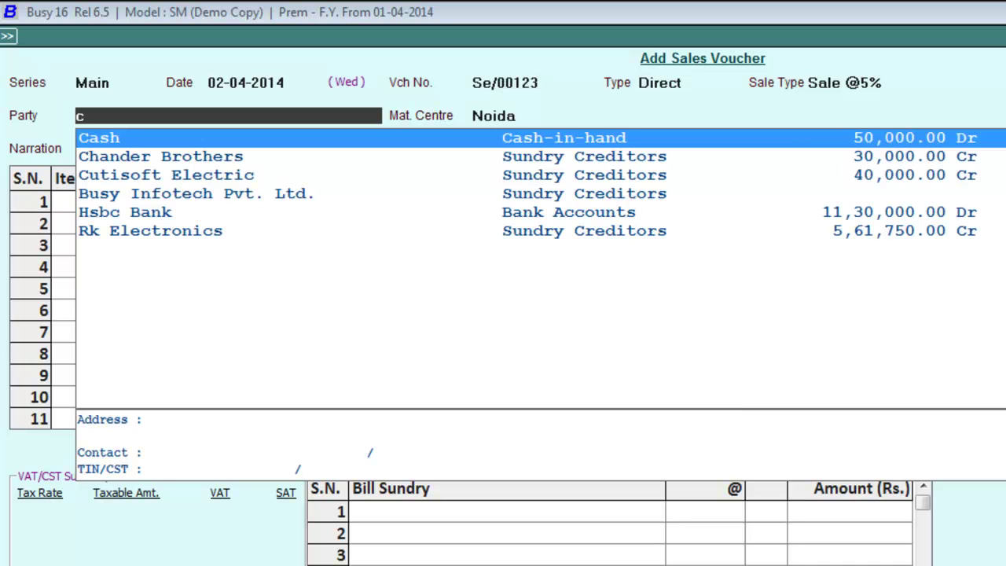
key(Return)
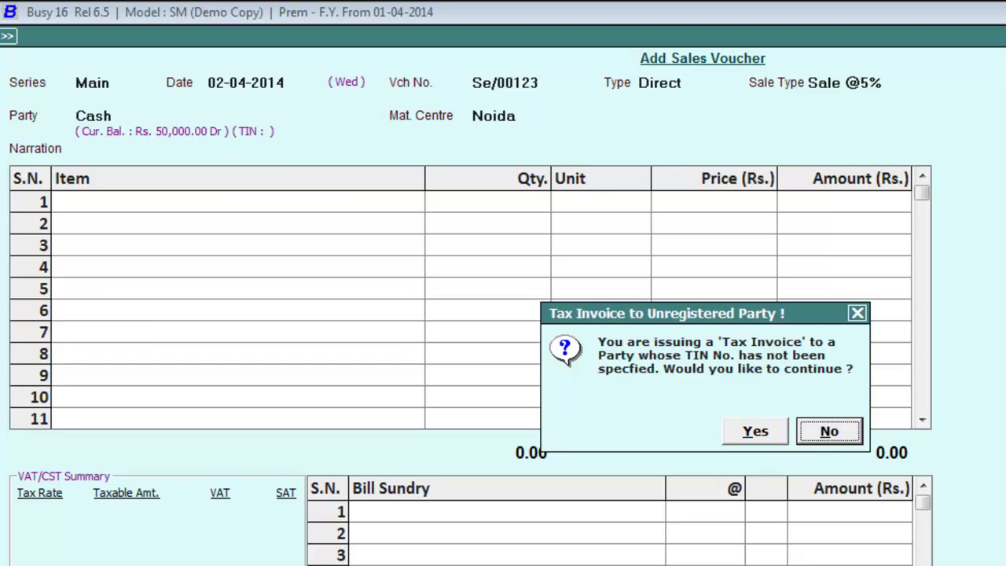
click(757, 434)
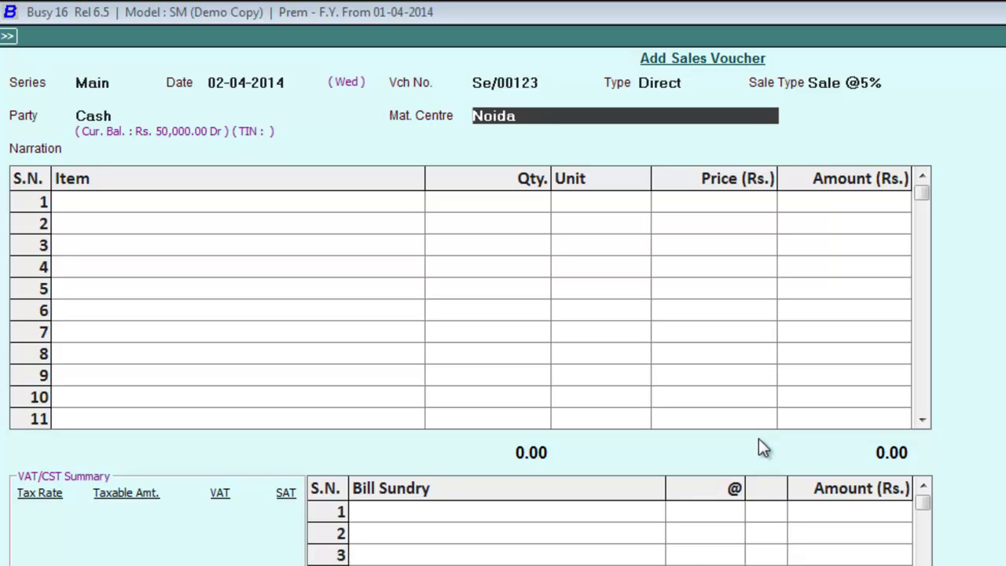
key(BackSpace)
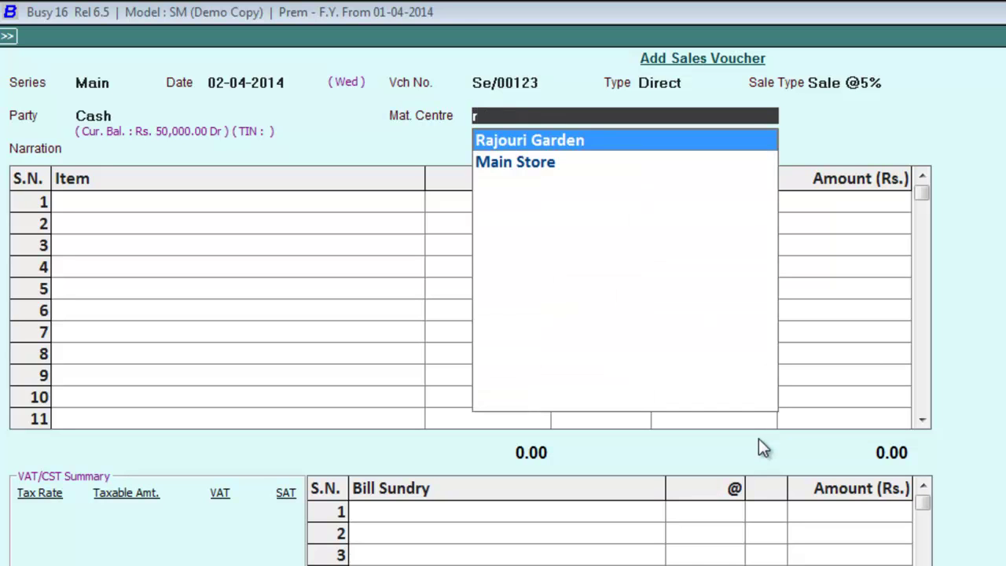
key(Return)
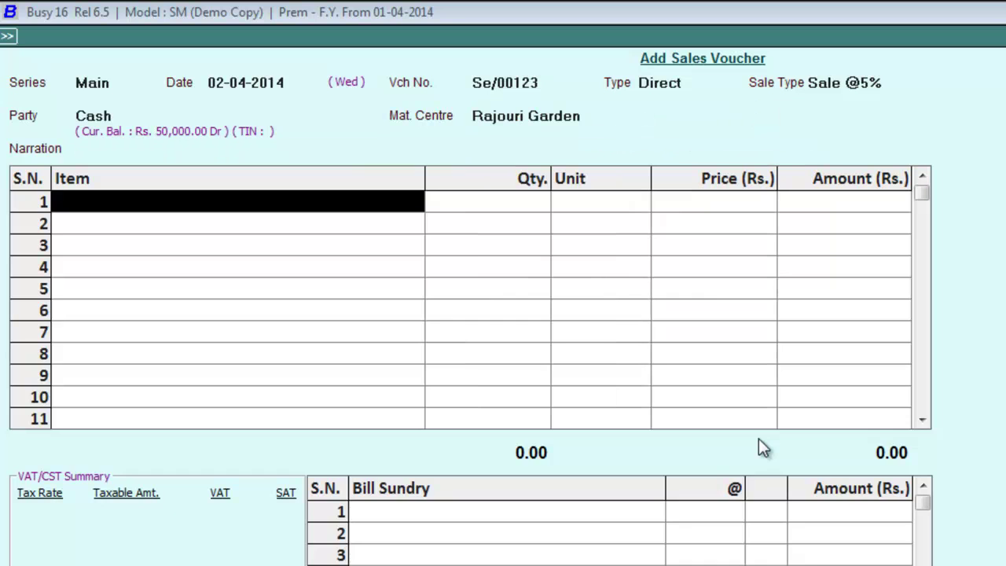
Step: Enter 10 Pcs. of Monitor at Rs. 7,000 in the sales voucher and add the Output Vat @5% bill sundry
text(m)
key(Return)
text(10)
key(Return)
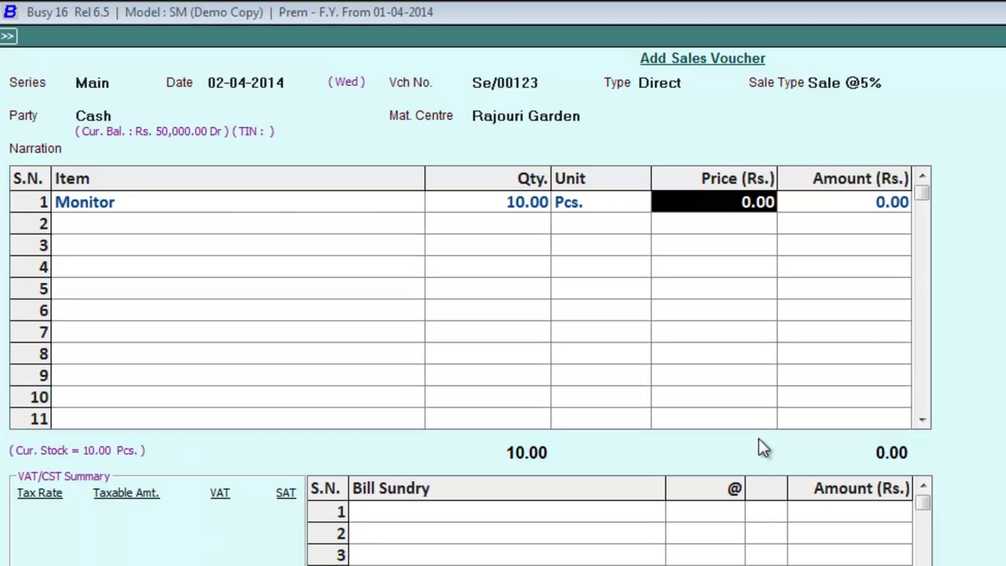
text(7000)
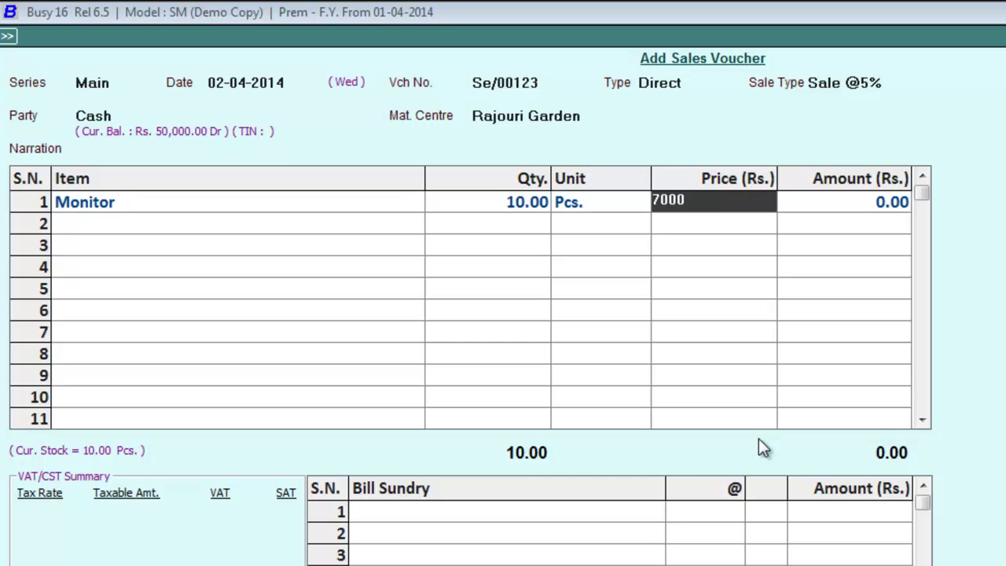
key(Return)
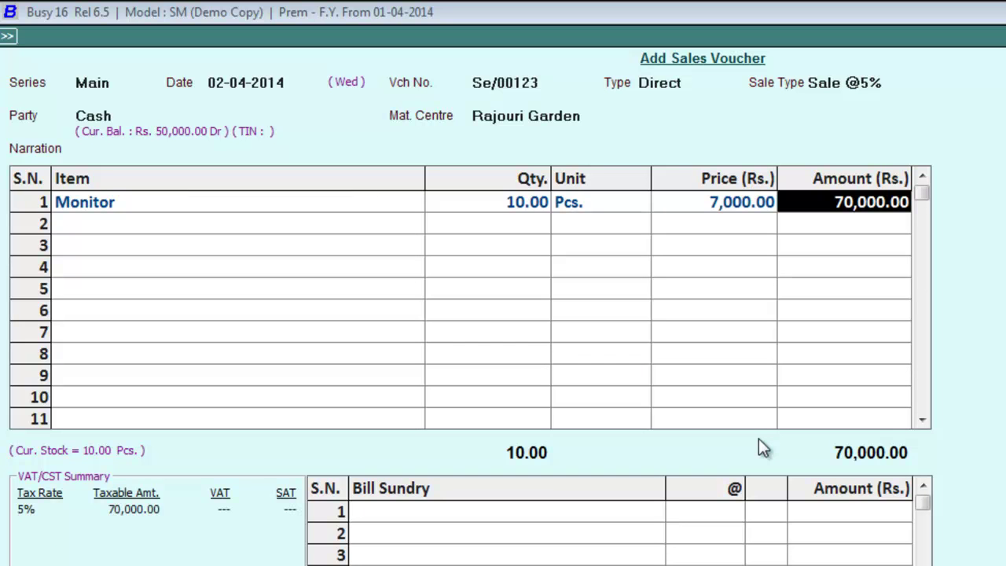
click(501, 517)
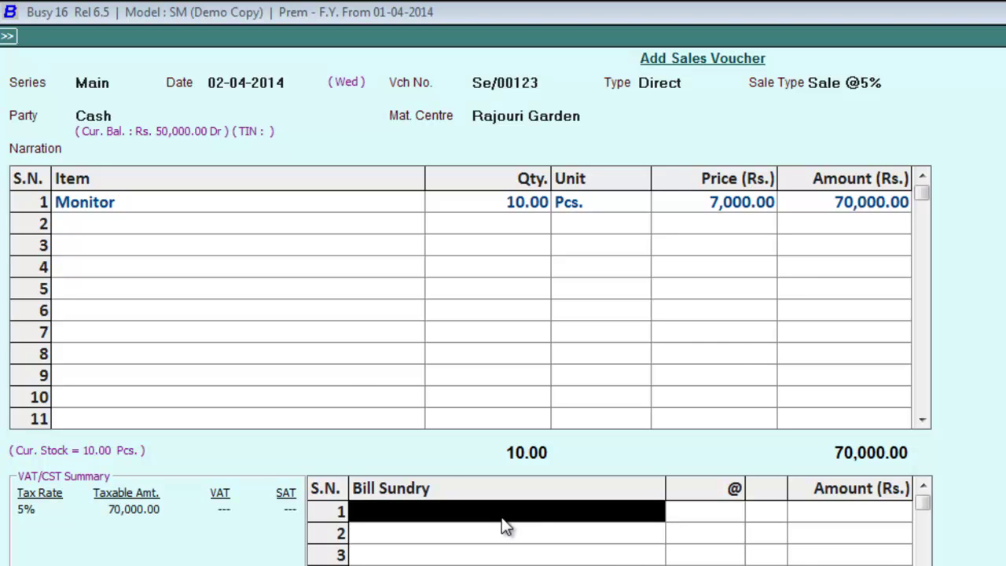
text(o)
key(Return)
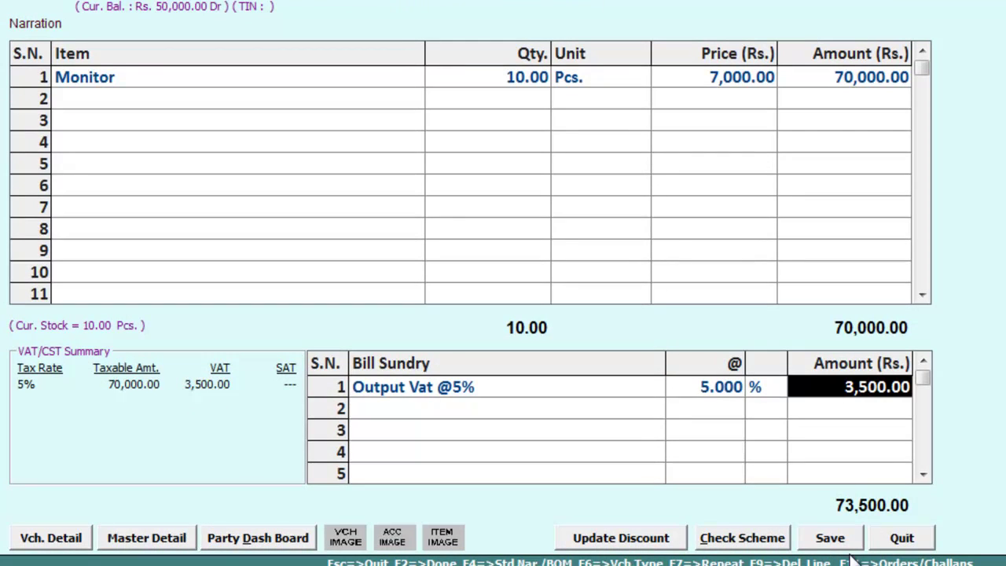
Step: Save the cash sales voucher with blank sales tax reporting details and without printing the invoice, and leave sales entry
click(839, 544)
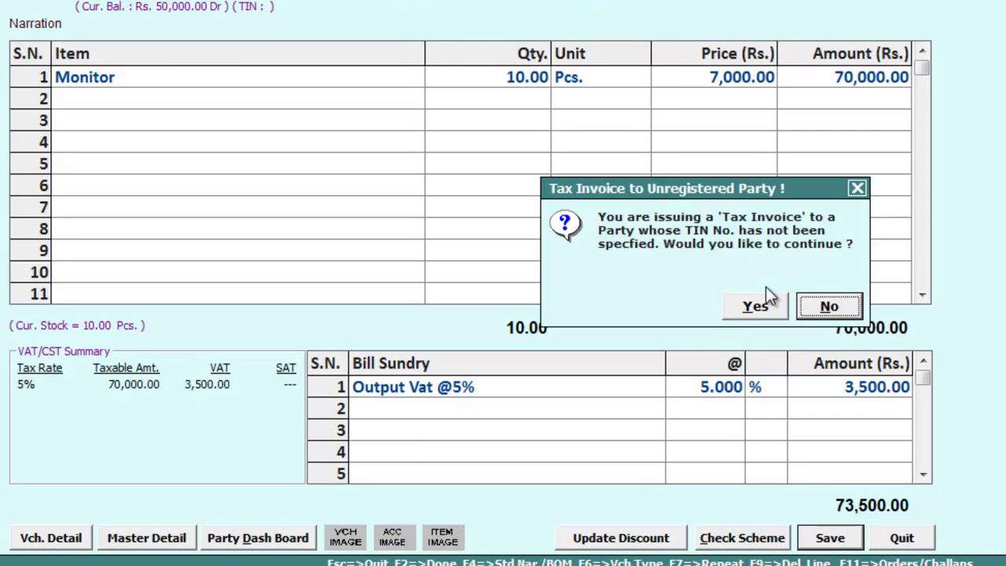
click(755, 304)
click(755, 304)
click(757, 305)
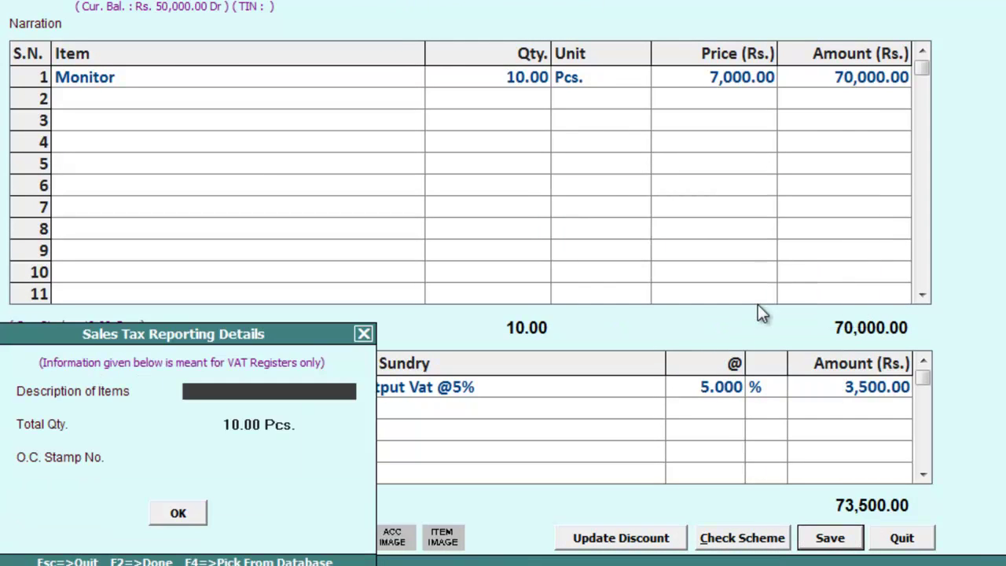
click(178, 515)
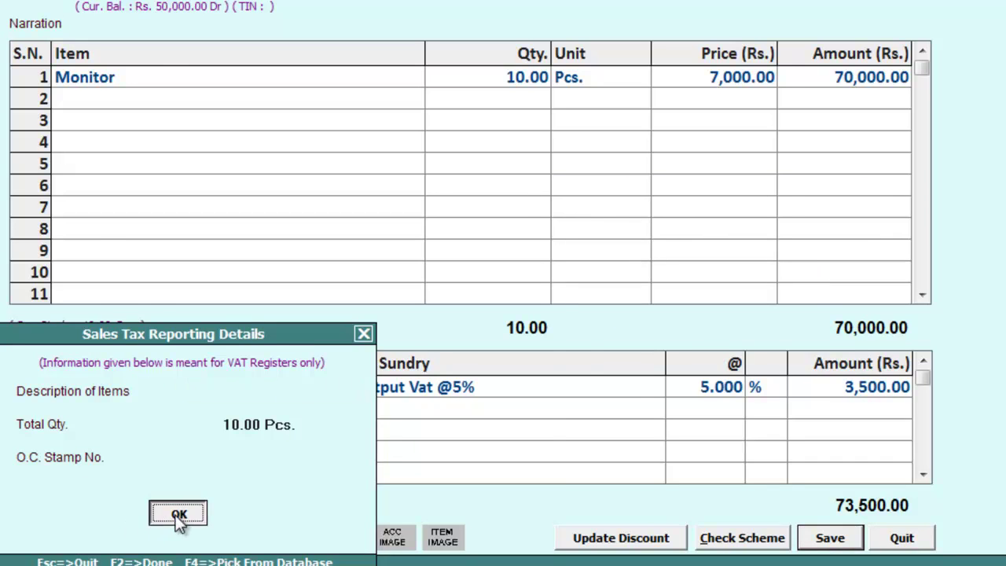
click(940, 529)
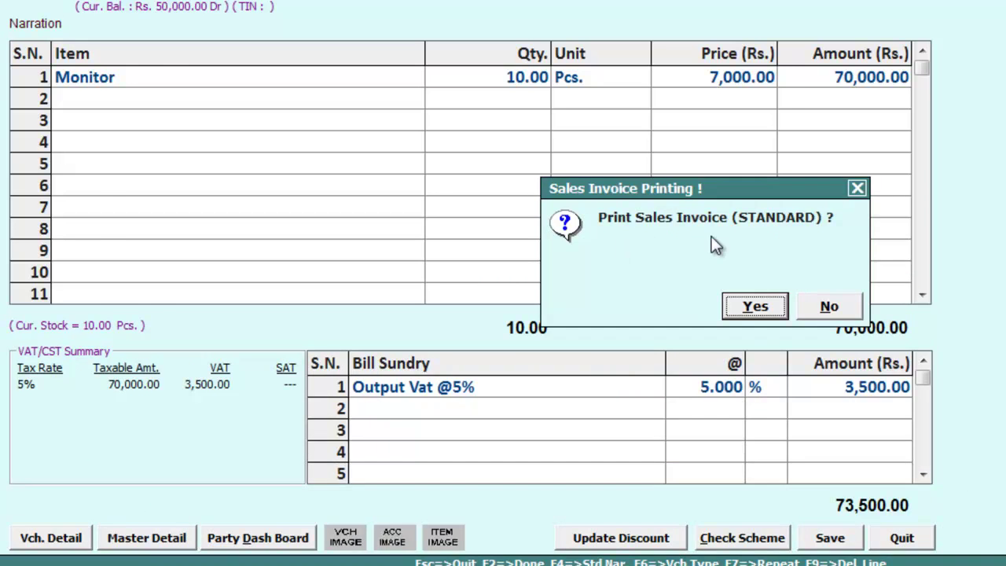
click(828, 306)
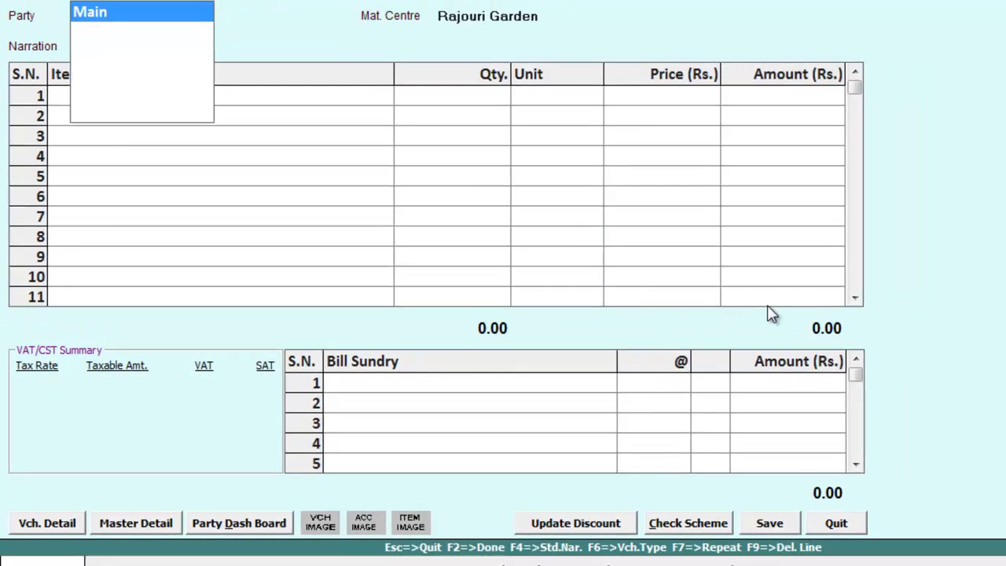
key(Escape)
key(Escape)
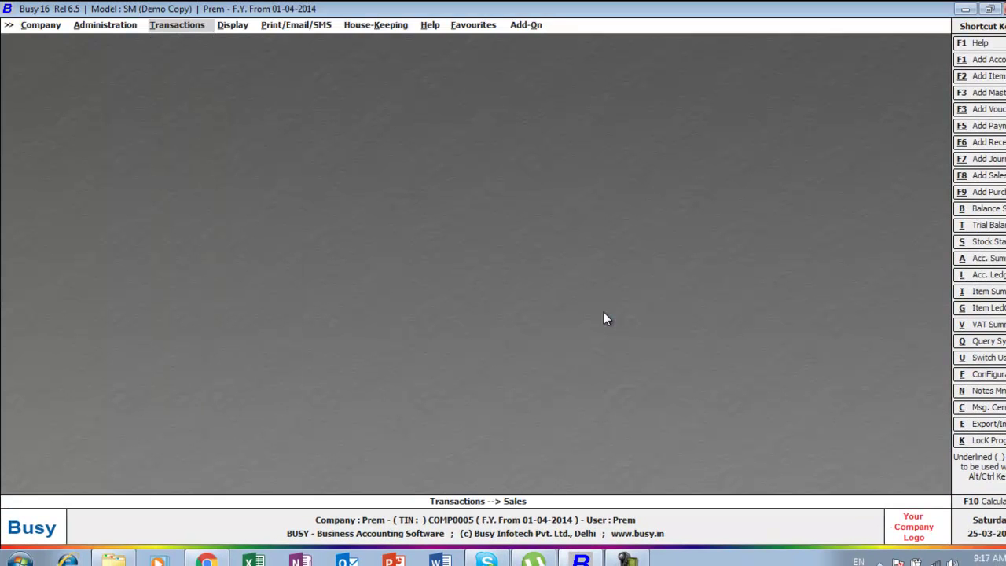